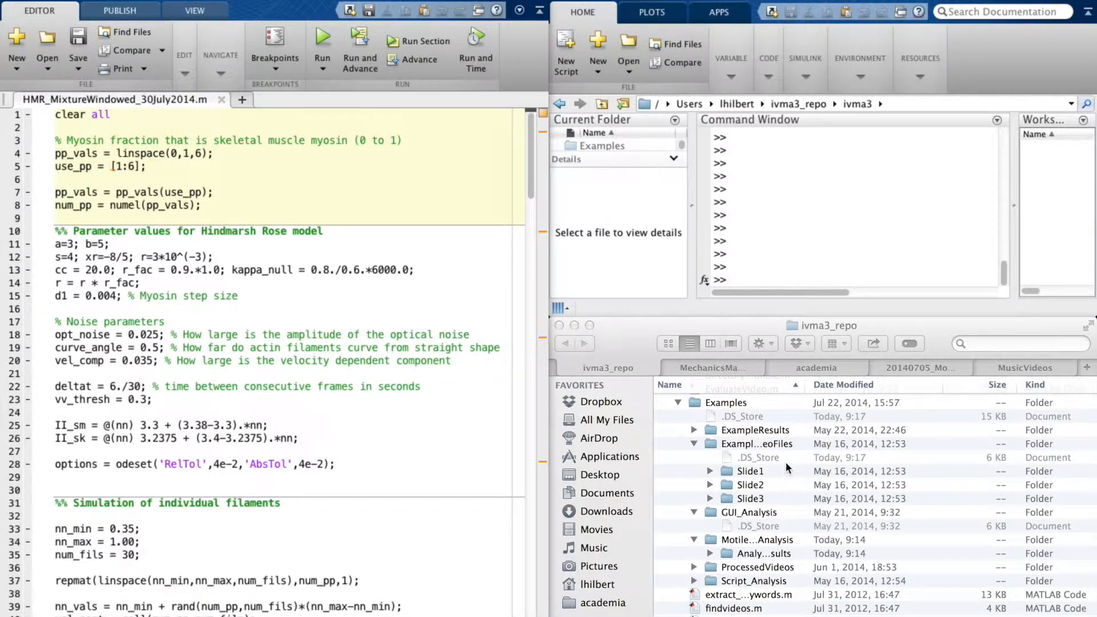
# - Collapse the MotileFractionAnalysis folder and widen the file list's Name column to fit the full folder names
pyautogui.click(696, 542)
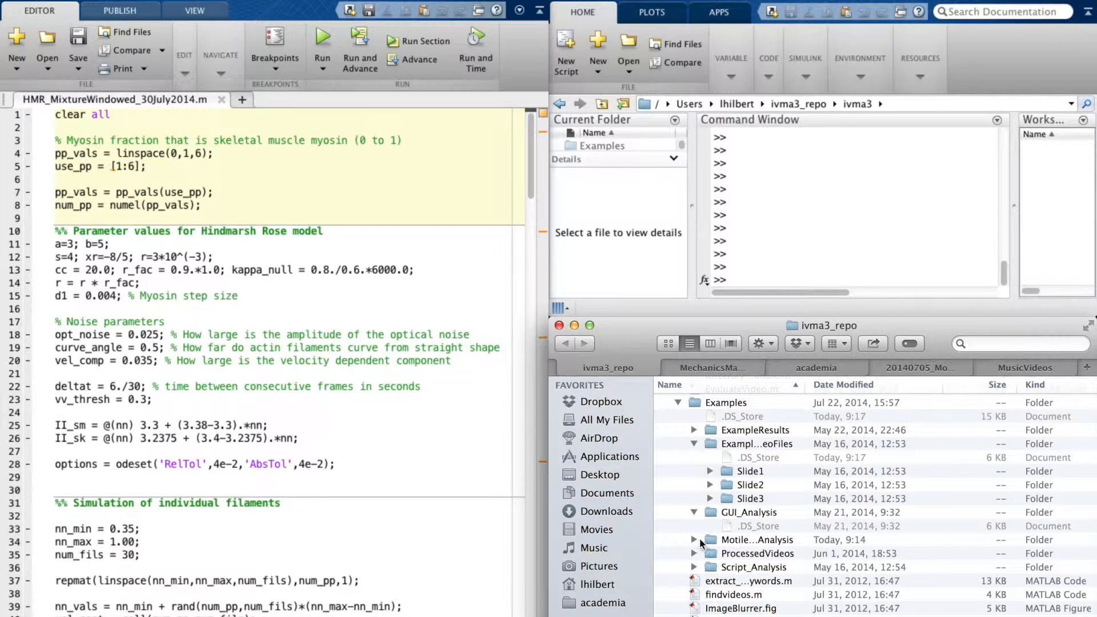
pyautogui.scroll(5, 803, 509)
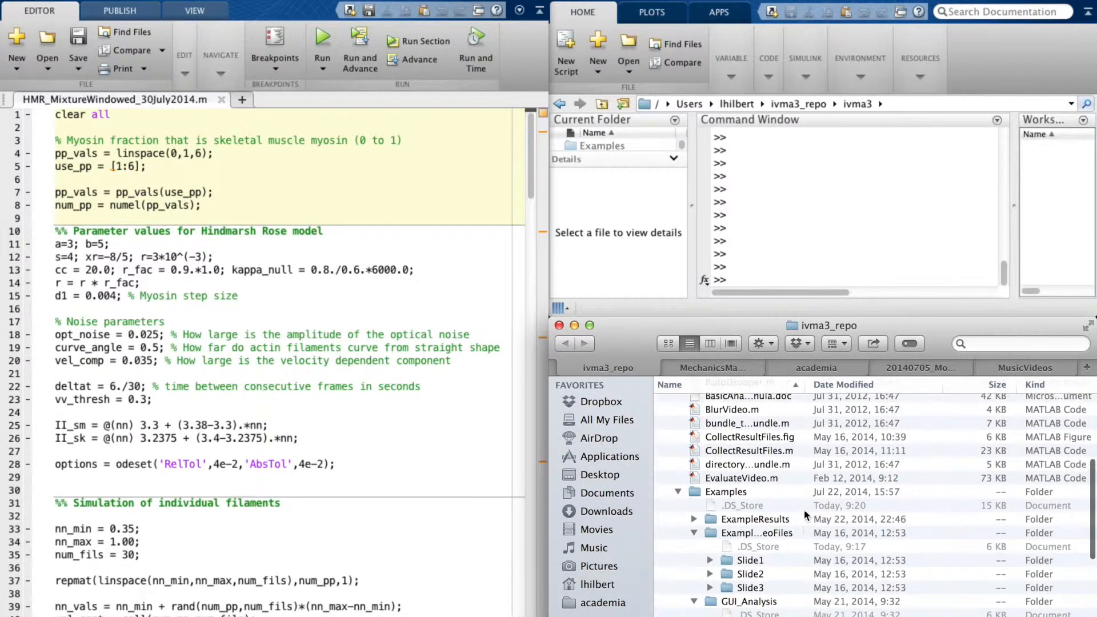
pyautogui.scroll(-1, 803, 508)
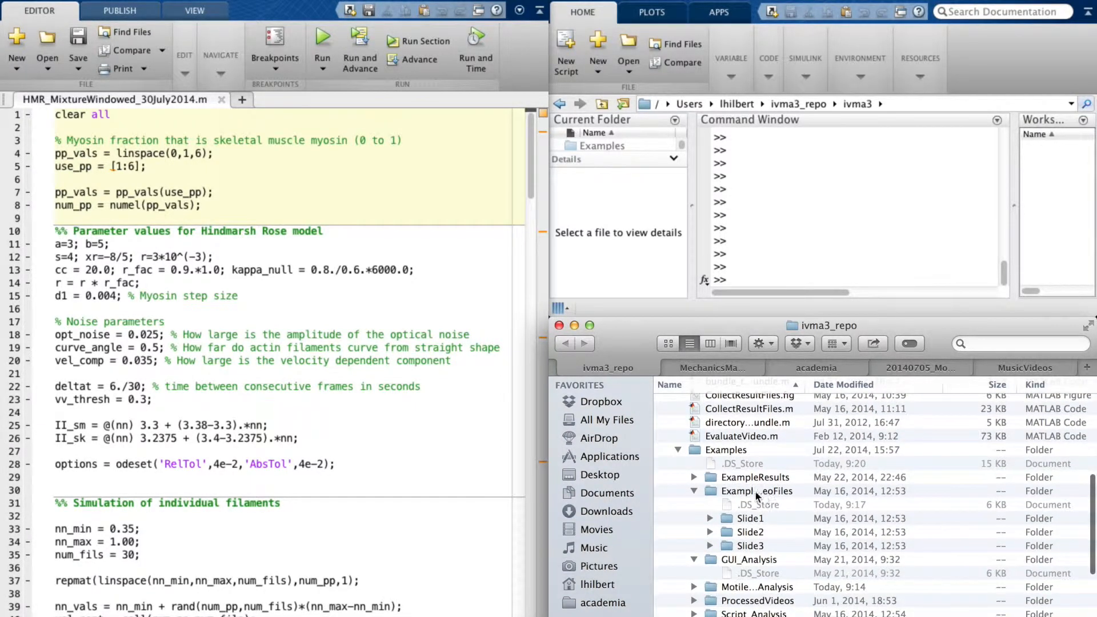
pyautogui.moveTo(806, 386); pyautogui.dragTo(910, 392)
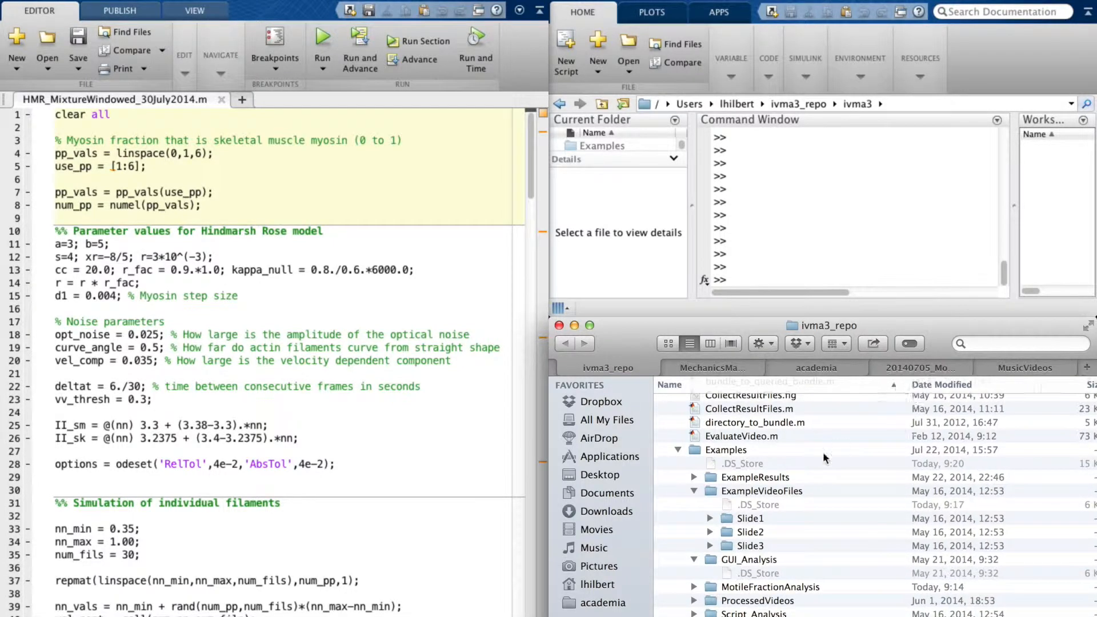
# - Examine the video files inside the Slide1, Slide2 and Slide3 folders of ExampleVideoFiles, collapsing the three folders again
pyautogui.click(710, 519)
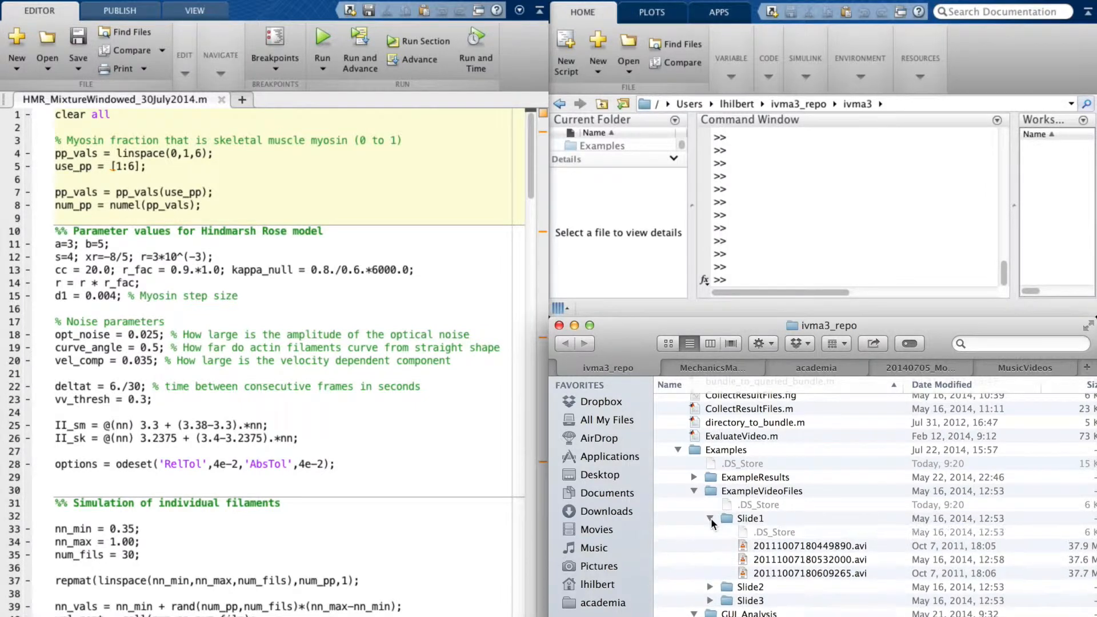
pyautogui.scroll(-2, 806, 463)
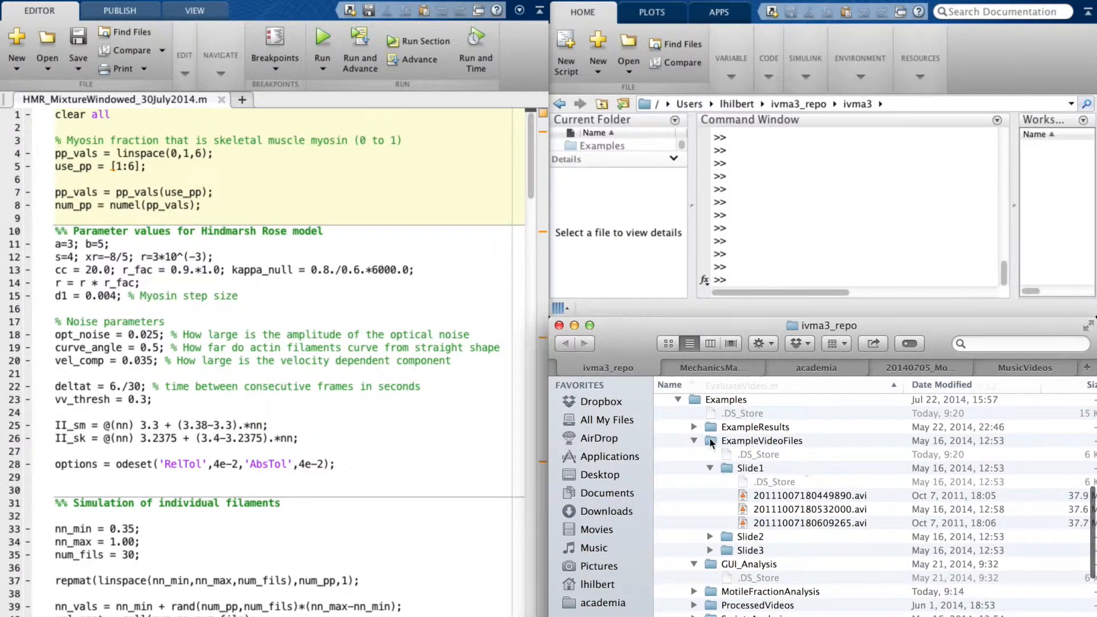
pyautogui.click(709, 538)
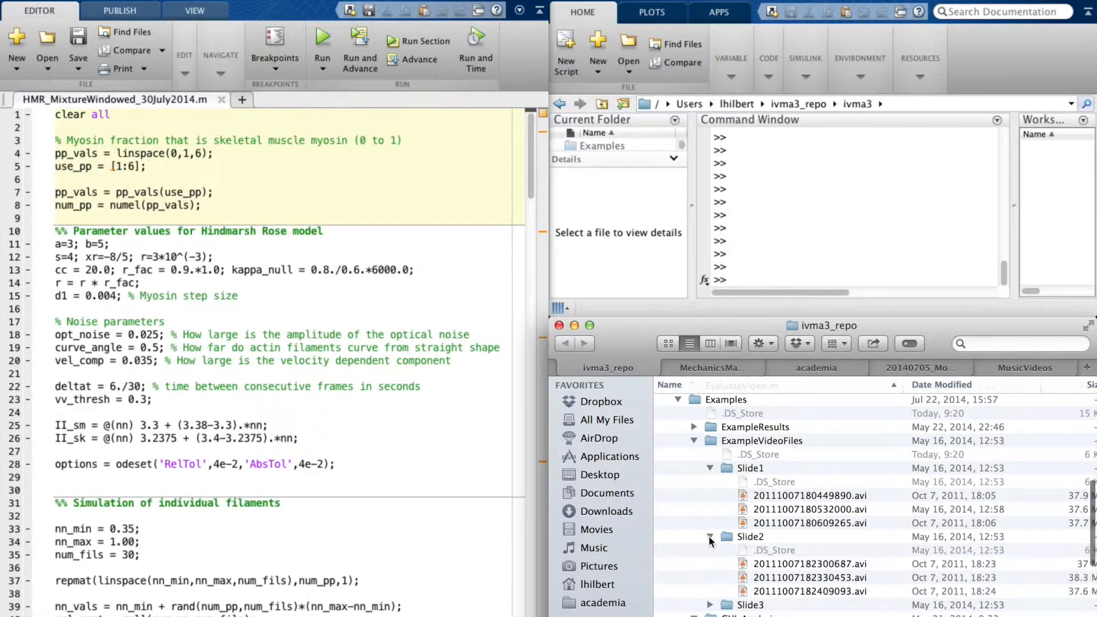
pyautogui.scroll(-1, 711, 573)
pyautogui.click(710, 575)
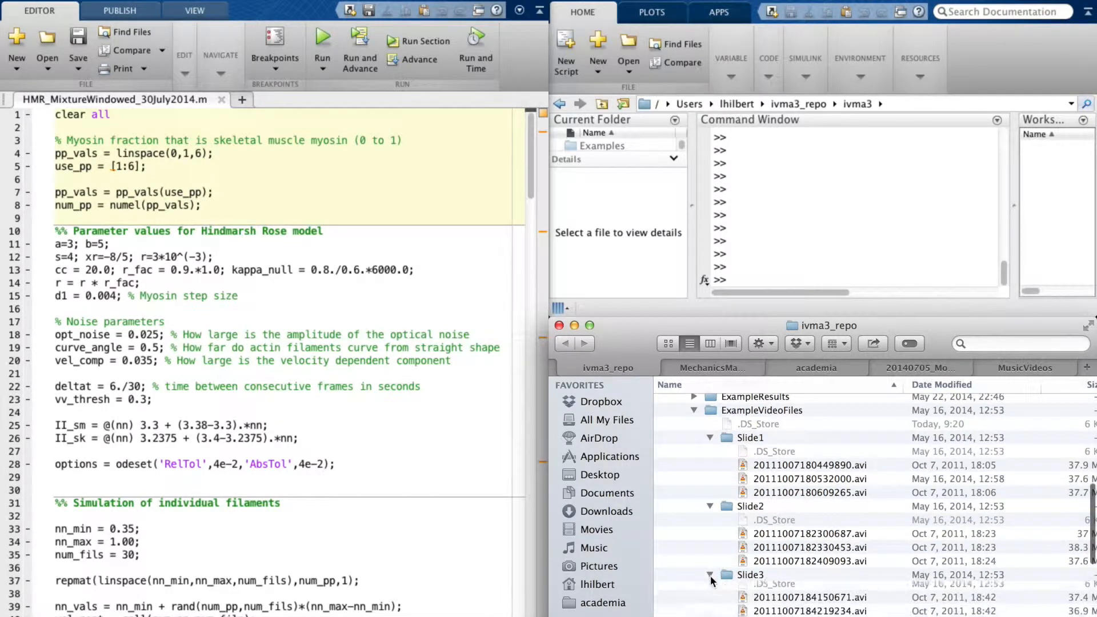
pyautogui.scroll(-1, 777, 533)
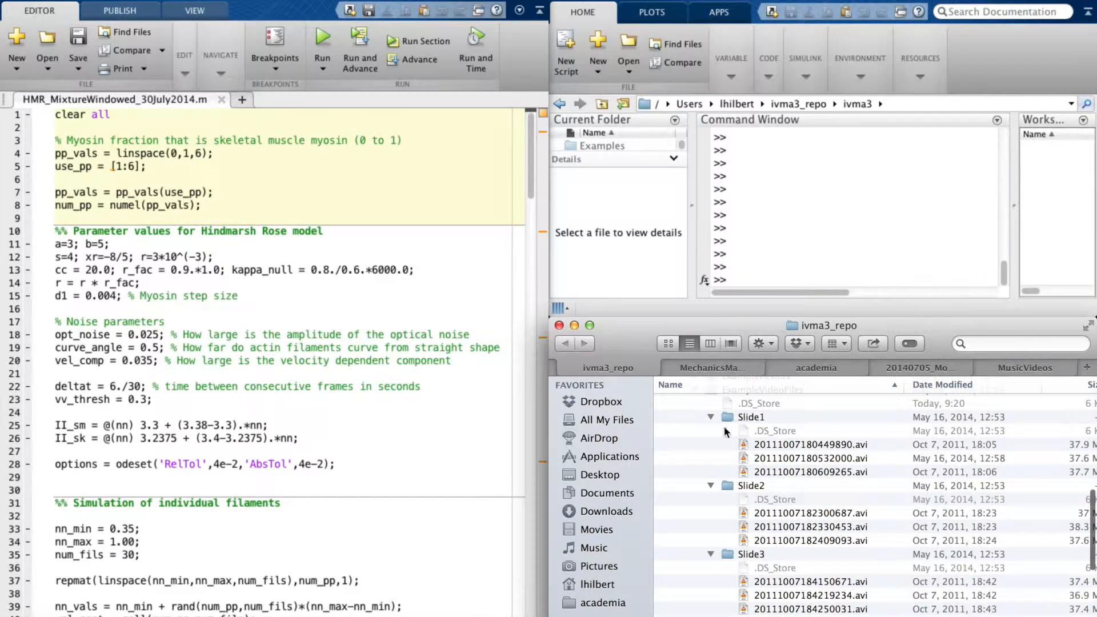
pyautogui.click(711, 487)
pyautogui.click(710, 499)
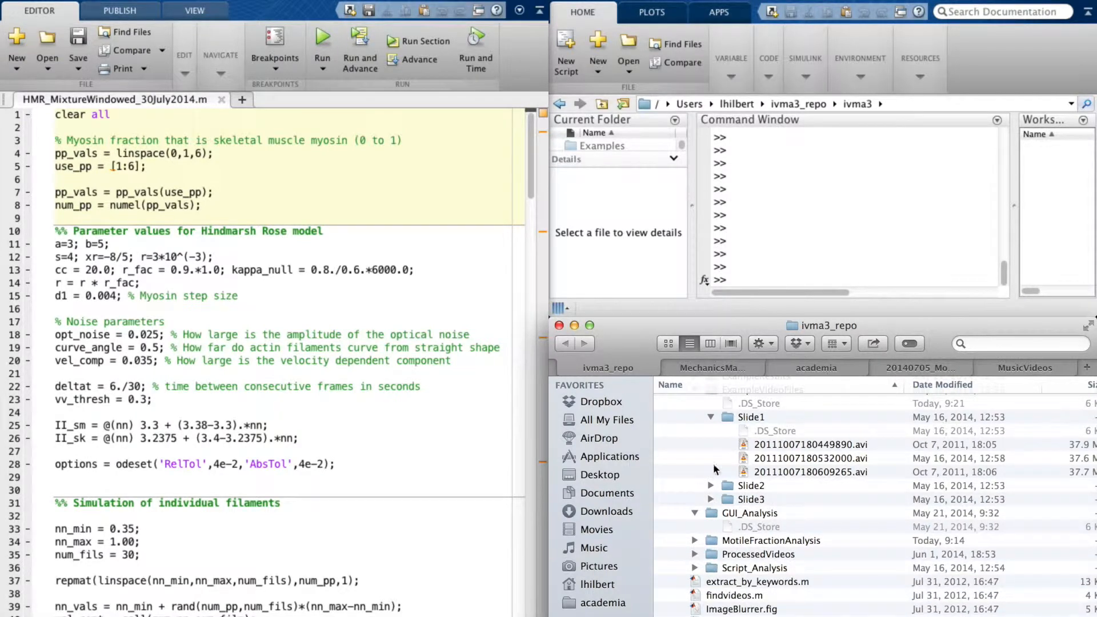
pyautogui.click(711, 417)
# - Open AnalysisLauncher.m from the ivma3 folder in the editor and run it, moving its window clear of the Command Window's edge
pyautogui.scroll(5, 770, 453)
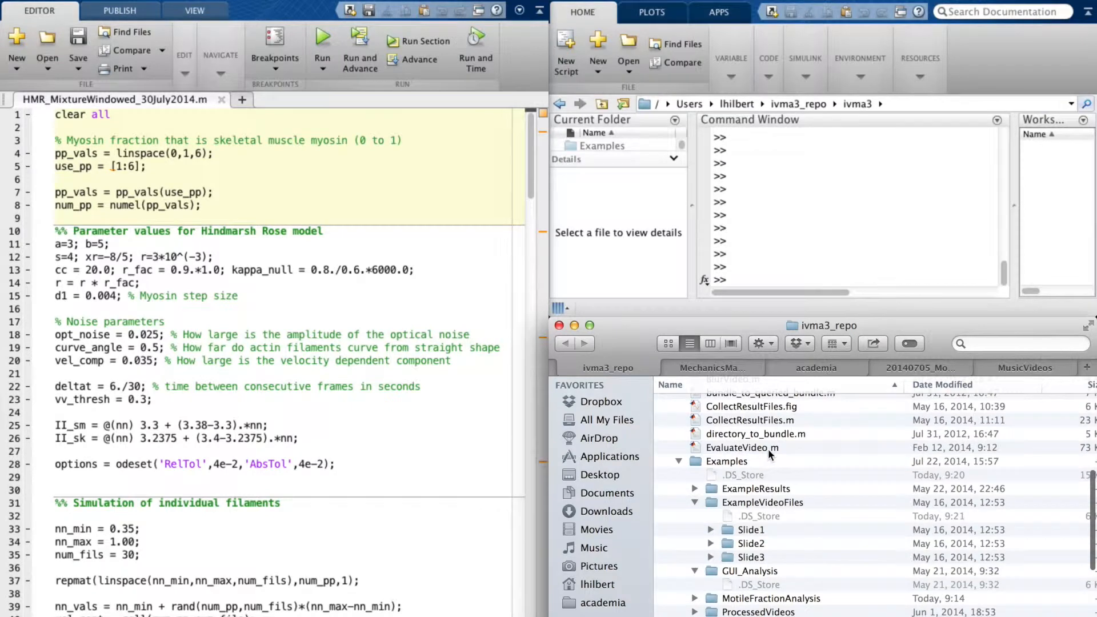
pyautogui.scroll(5, 768, 448)
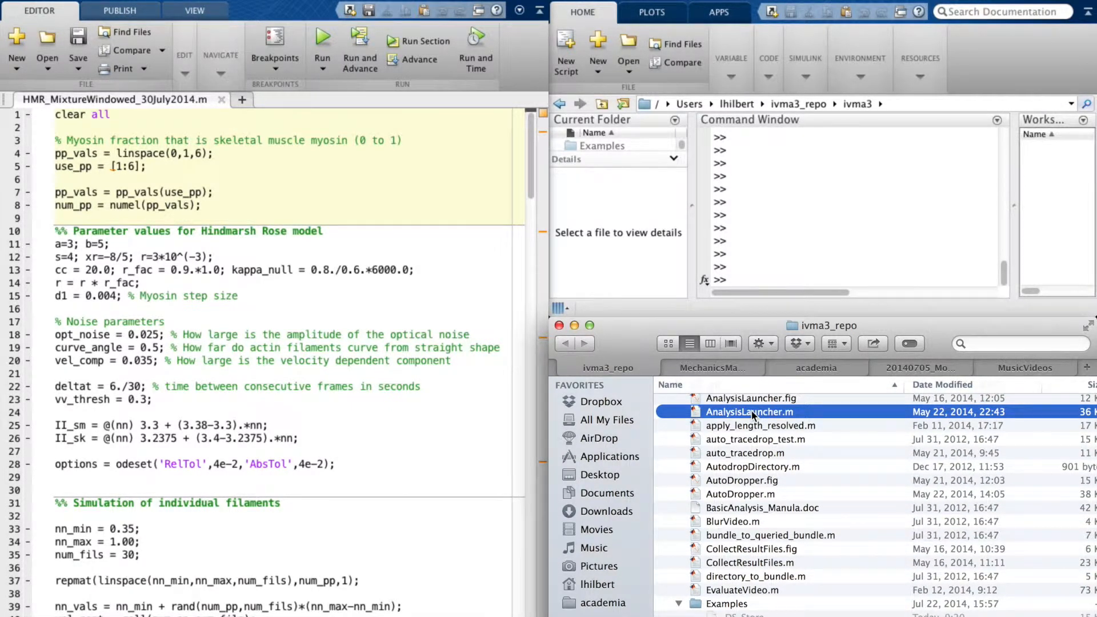
pyautogui.doubleClick(753, 413)
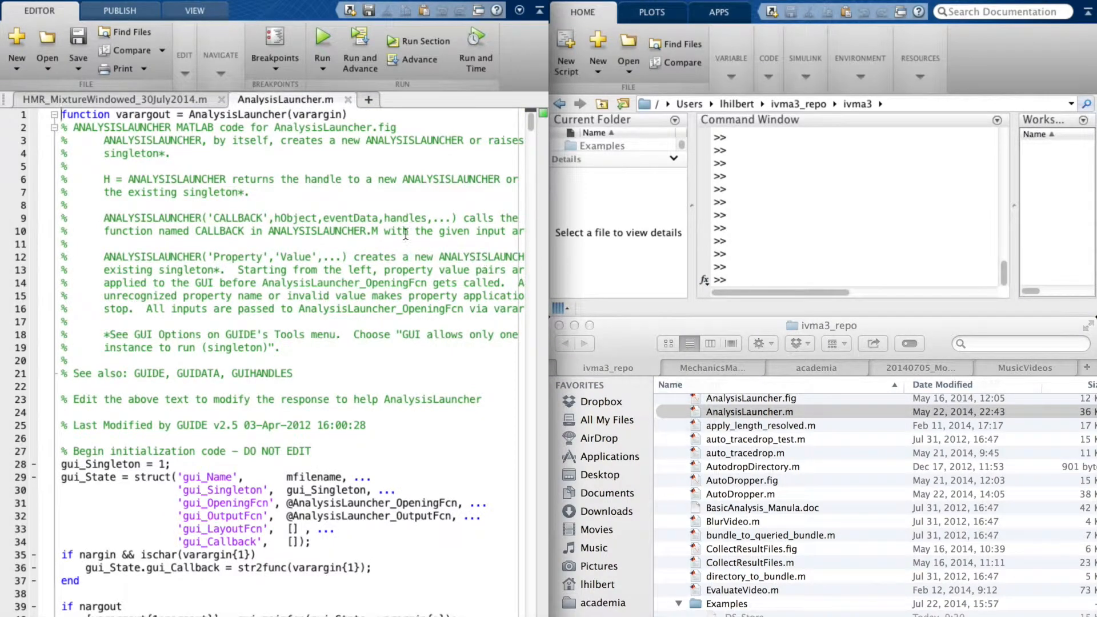
pyautogui.click(322, 39)
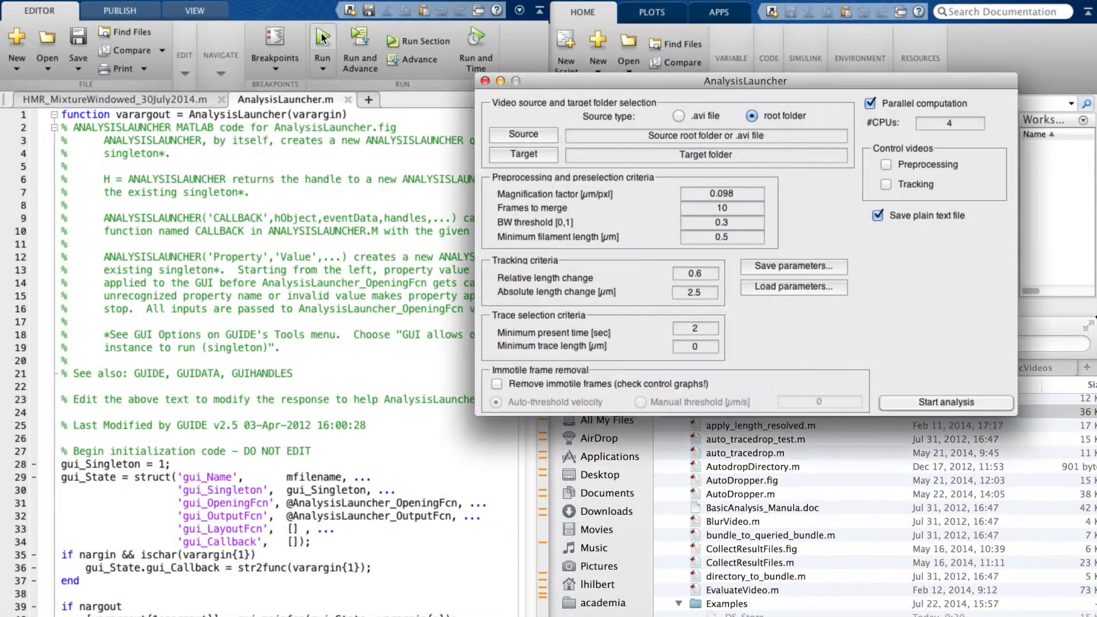
pyautogui.moveTo(601, 83); pyautogui.dragTo(356, 101)
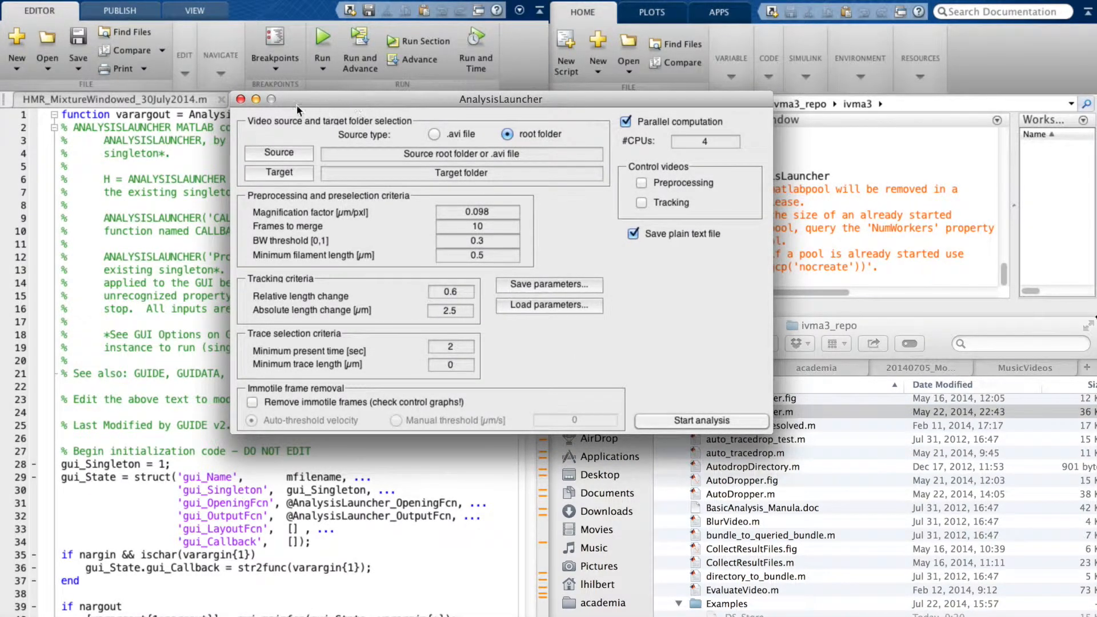
# - Set the analysis source root folder to Examples/ExampleVideoFiles, checking the videos in its Slide subfolders
pyautogui.click(288, 149)
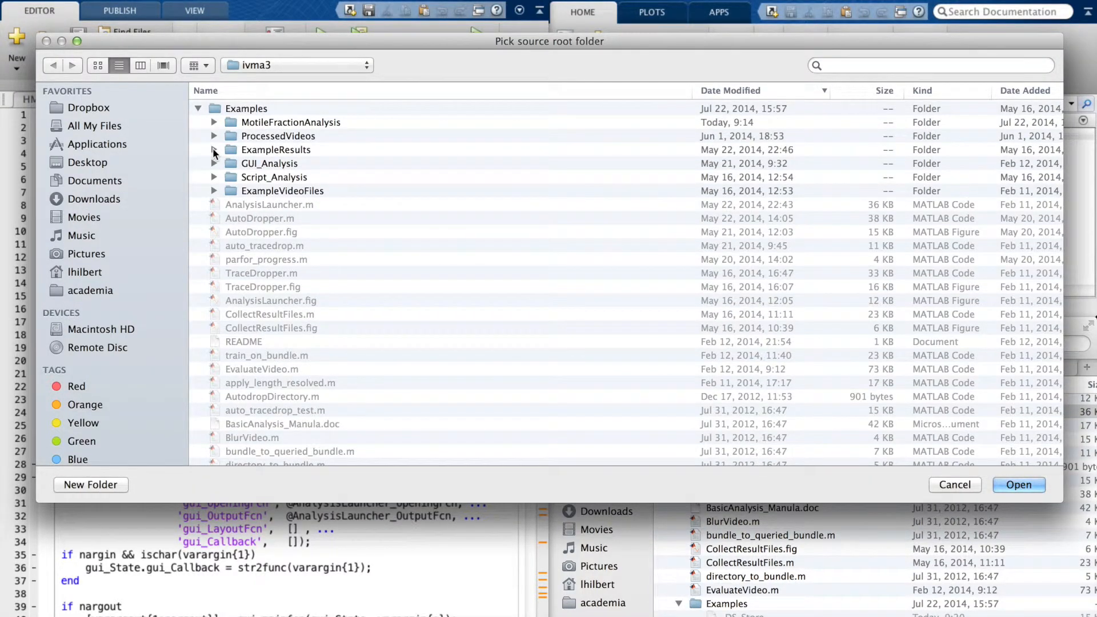
pyautogui.doubleClick(227, 190)
pyautogui.click(198, 108)
pyautogui.click(198, 164)
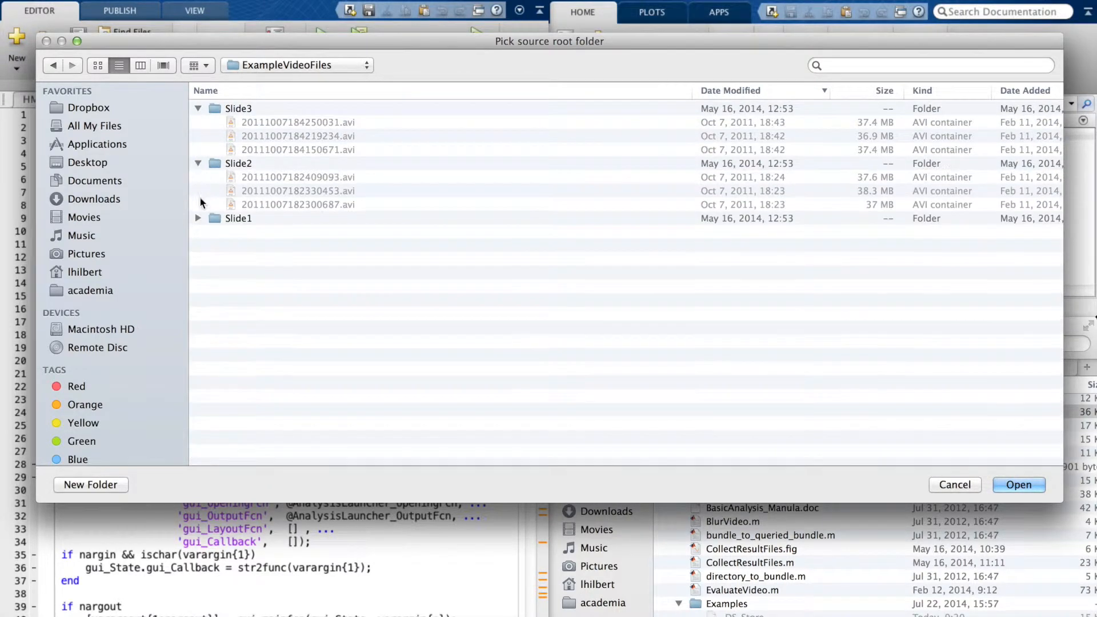
pyautogui.click(197, 218)
pyautogui.click(1016, 483)
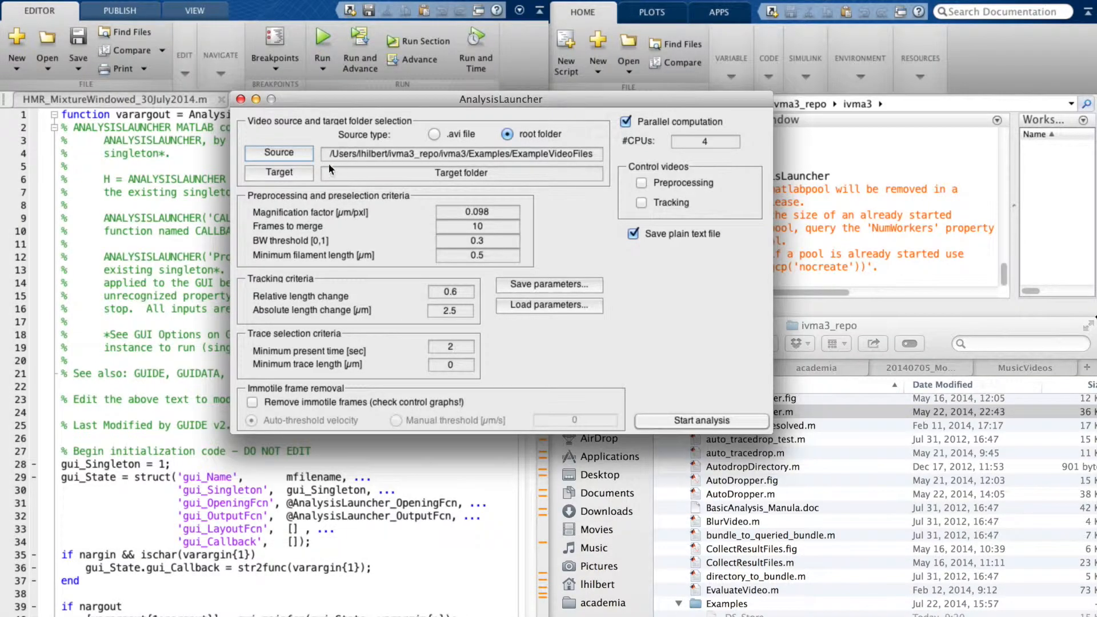
# - Set the analysis target folder to AnalysisResults inside Examples/MotileFractionAnalysis
pyautogui.click(298, 173)
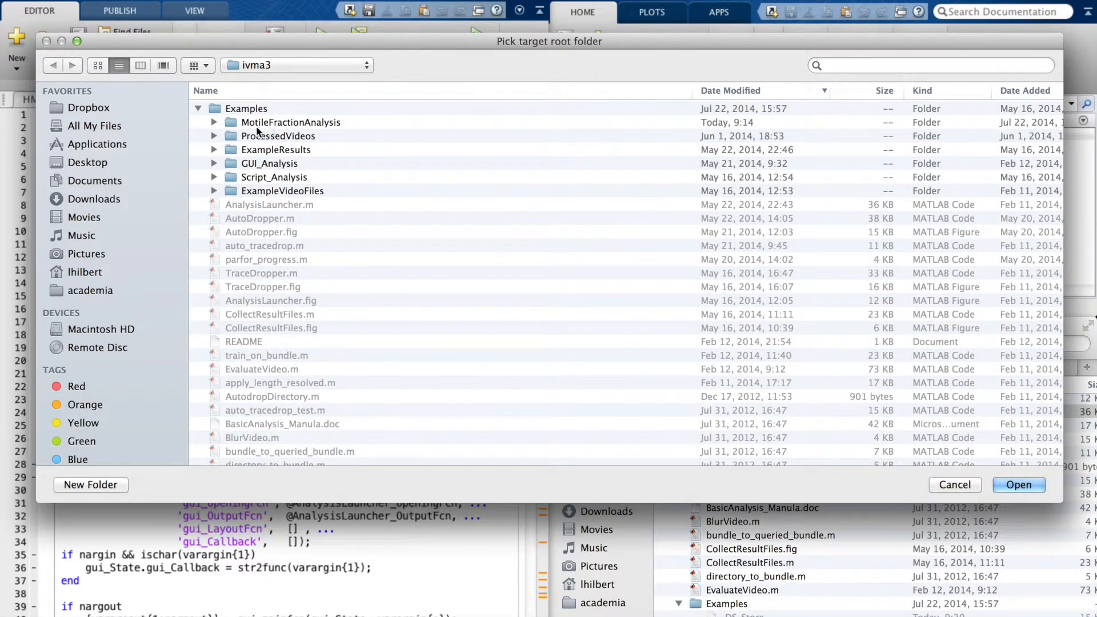
pyautogui.doubleClick(232, 124)
pyautogui.doubleClick(219, 106)
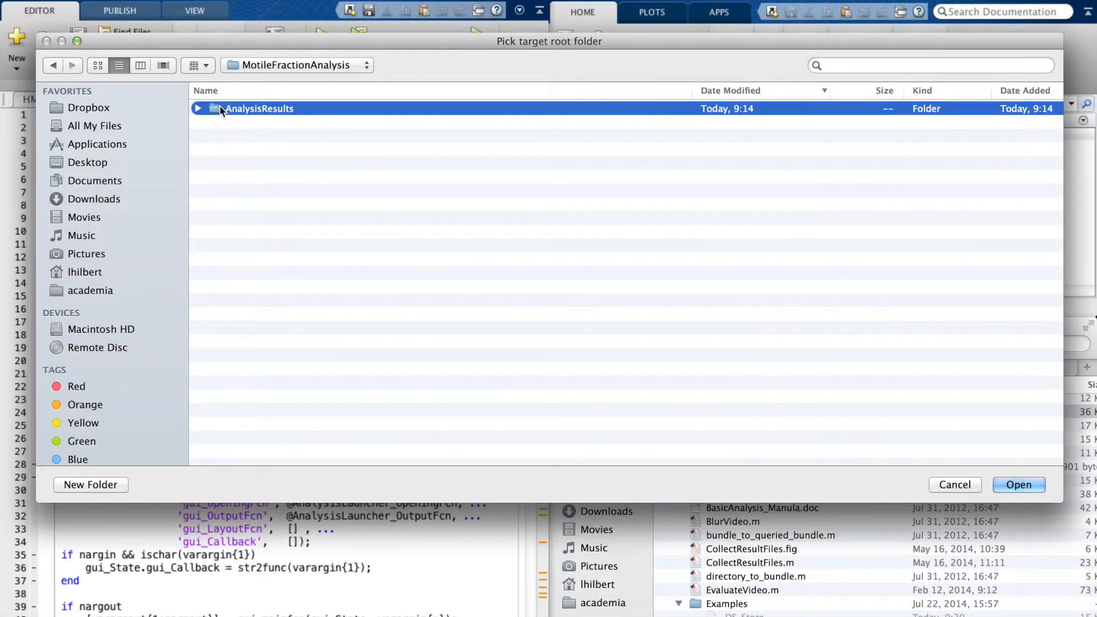
pyautogui.click(1024, 484)
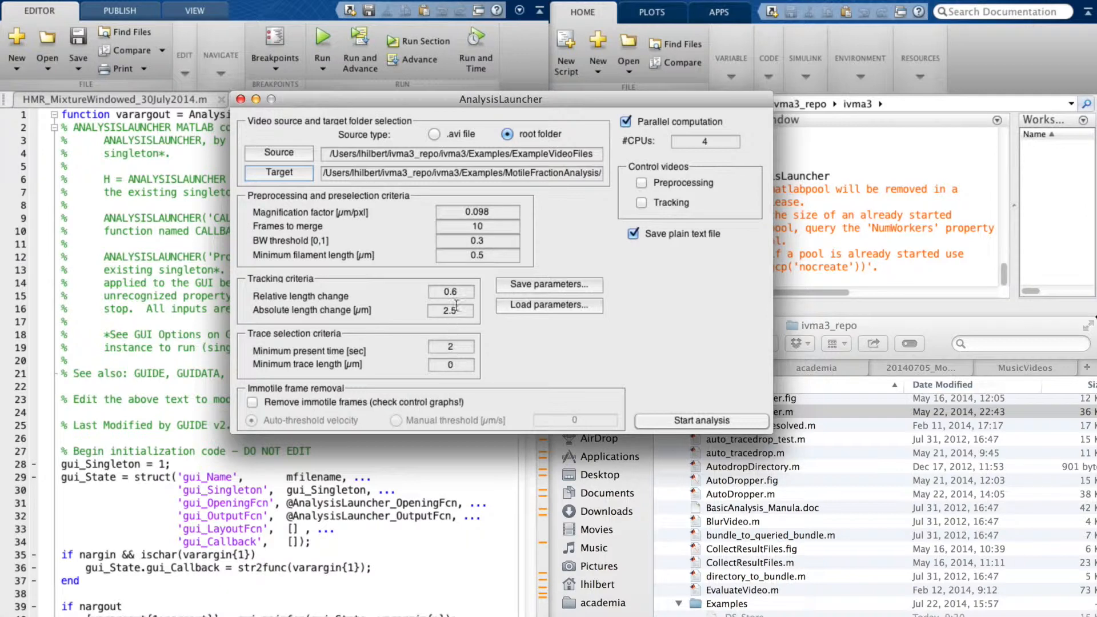
# - Start the analysis with the default parameters and move the launcher window and its notice off the Command Window
pyautogui.moveTo(461, 212); pyautogui.dragTo(505, 211)
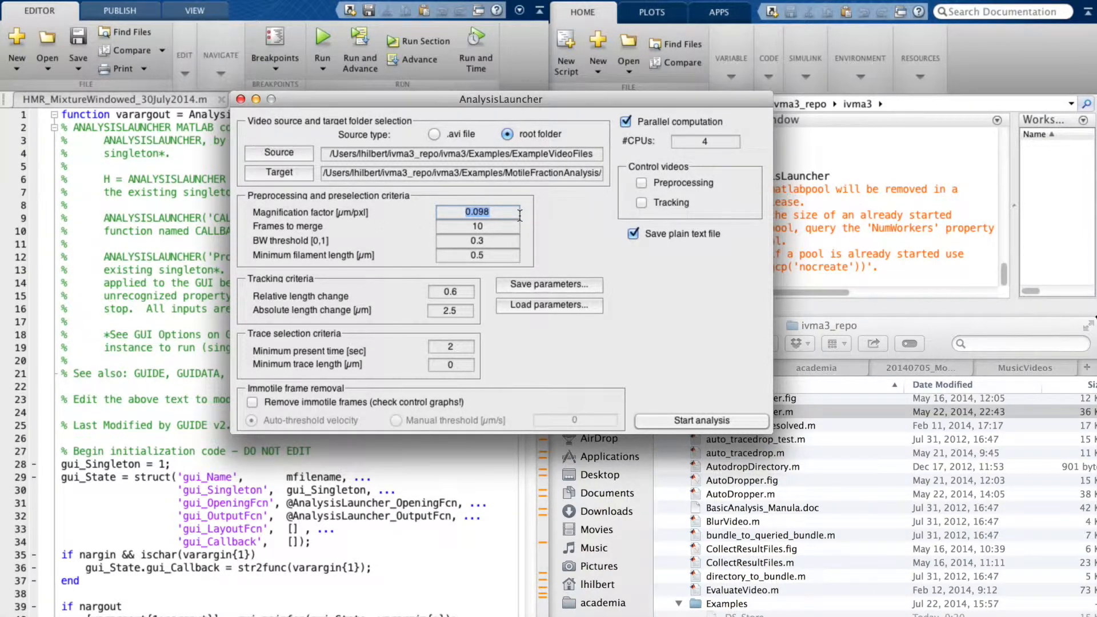
pyautogui.click(549, 208)
pyautogui.click(708, 421)
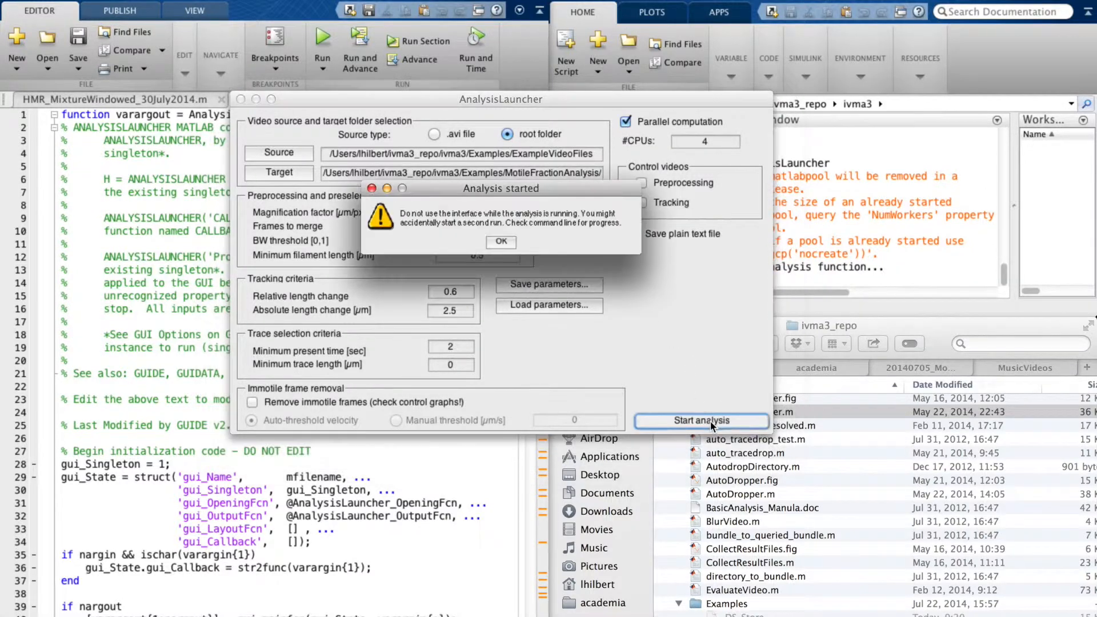
pyautogui.moveTo(662, 101); pyautogui.dragTo(440, 101)
pyautogui.moveTo(581, 193); pyautogui.dragTo(440, 280)
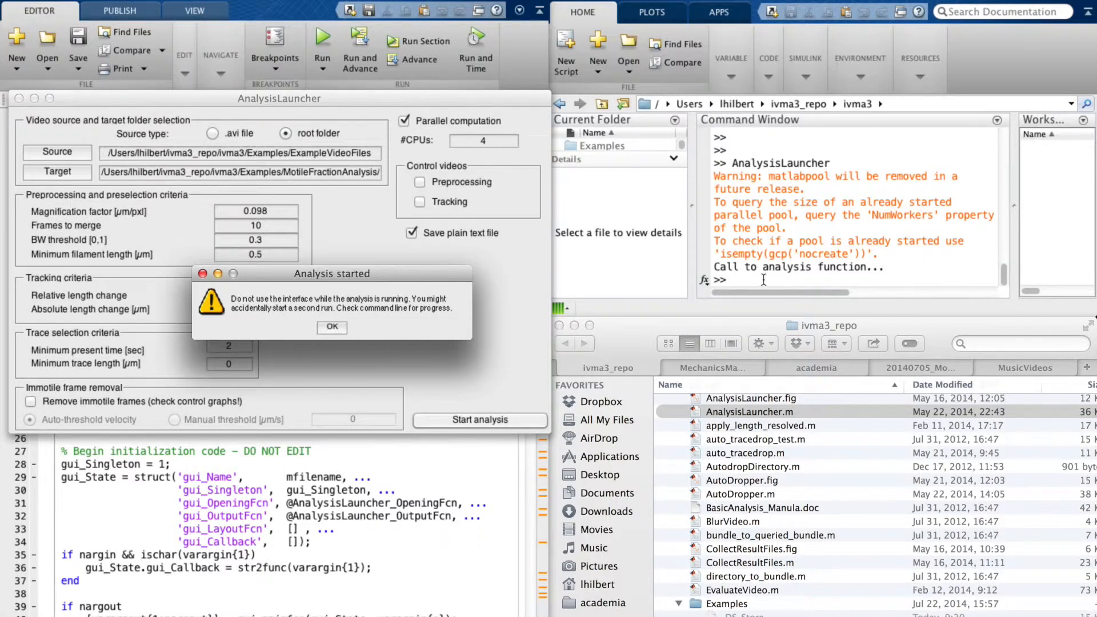
# - Review the per-video progress and the computation time in the Command Window, and dismiss the analysis notice
pyautogui.moveTo(2, 333)
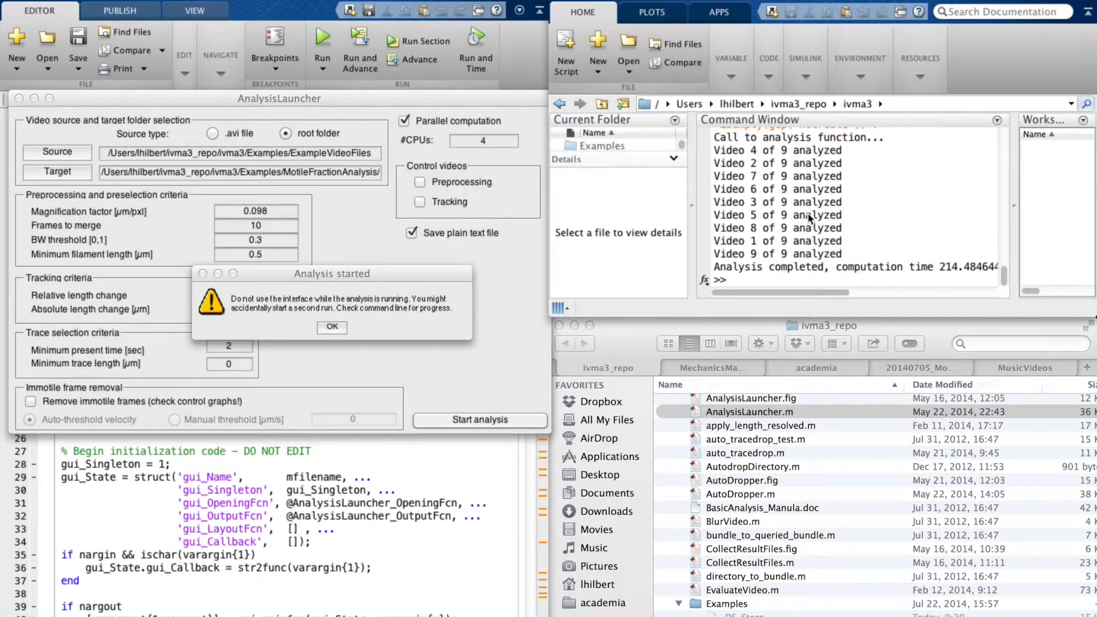
pyautogui.hscroll(3, 798, 246)
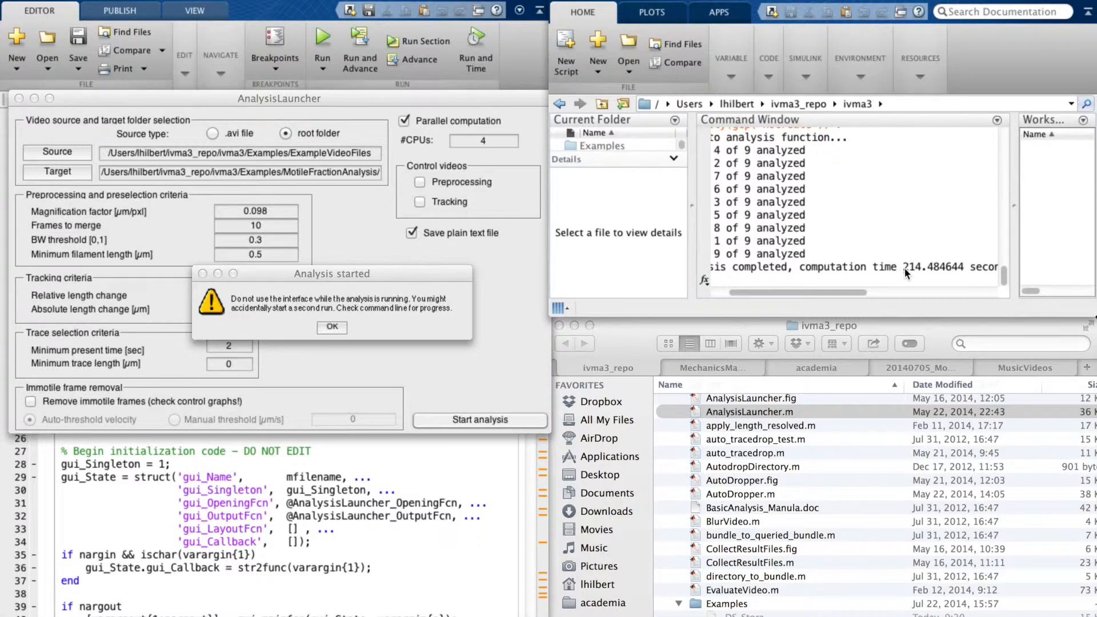
pyautogui.scroll(3, 817, 207)
pyautogui.hscroll(-2, 817, 207)
pyautogui.scroll(-3, 816, 207)
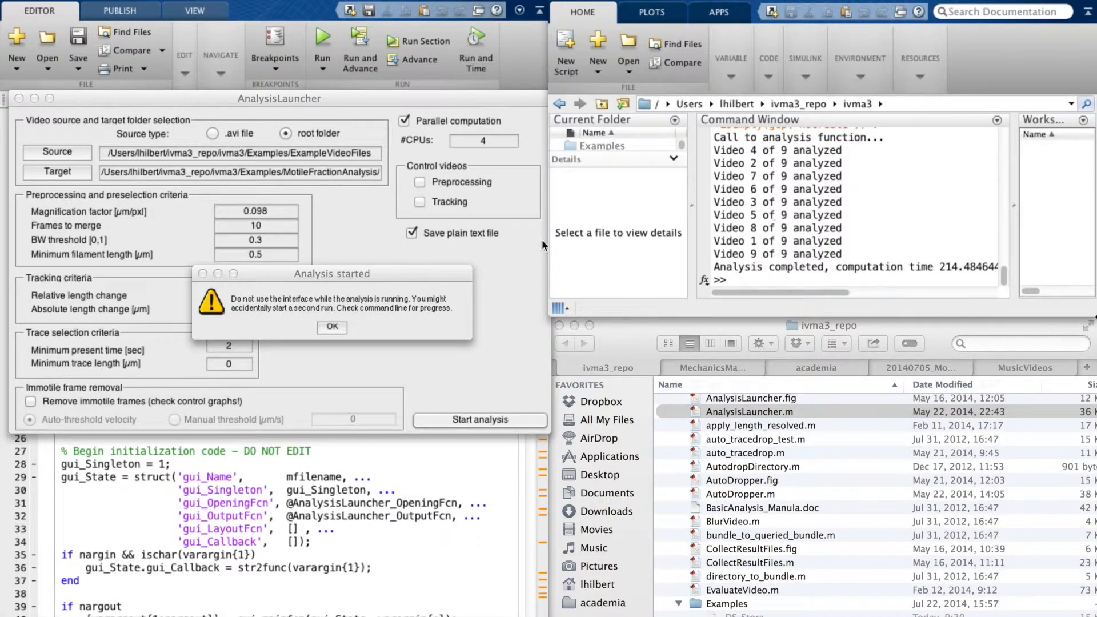
pyautogui.click(331, 327)
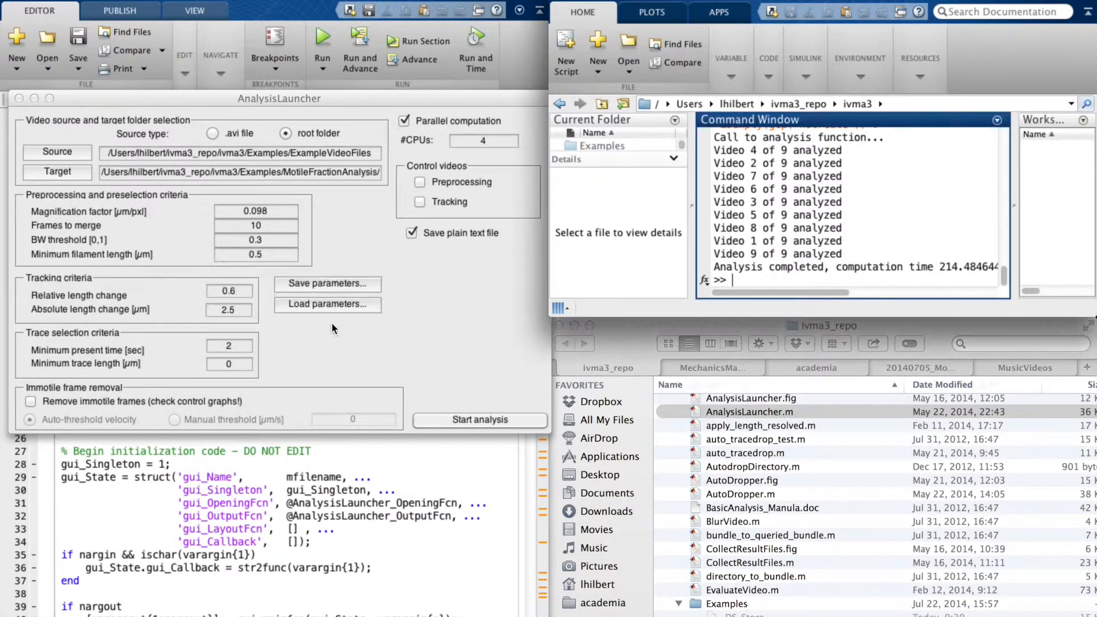
# - Open TraceDropper.m from the ivma3 folder in the editor, run it and move its window over the editor
pyautogui.click(781, 467)
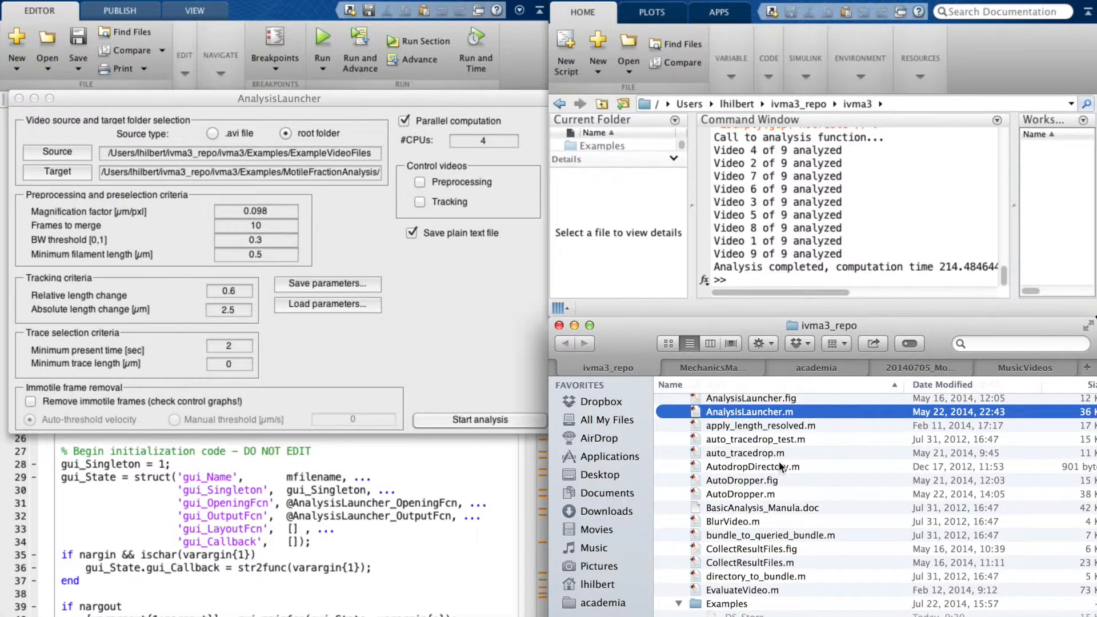
pyautogui.scroll(-10, 779, 463)
pyautogui.scroll(-2, 779, 462)
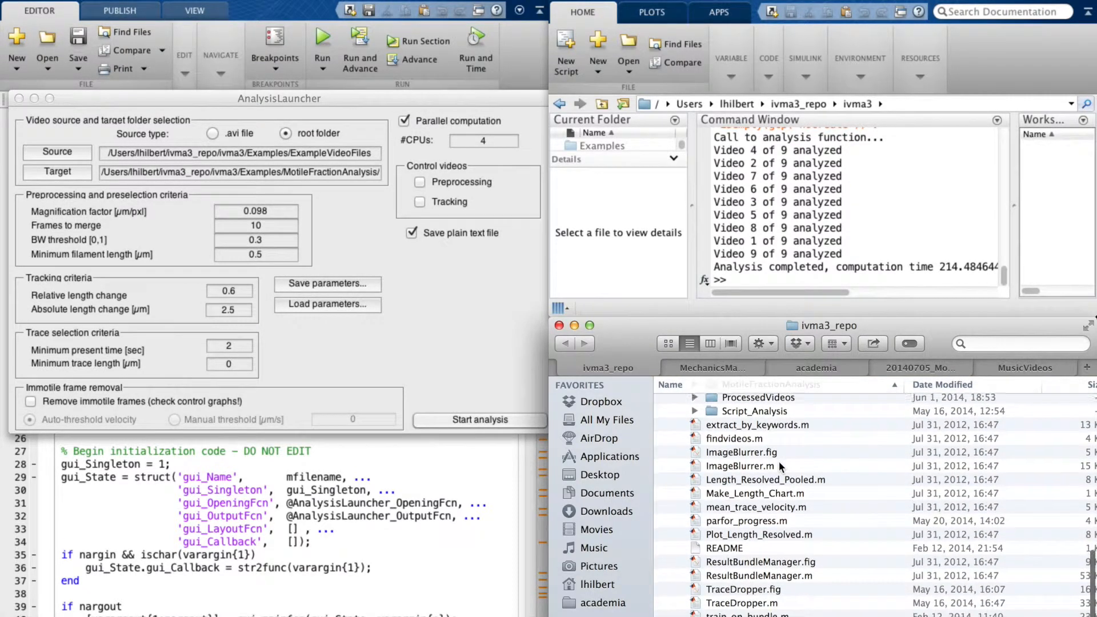
pyautogui.doubleClick(742, 603)
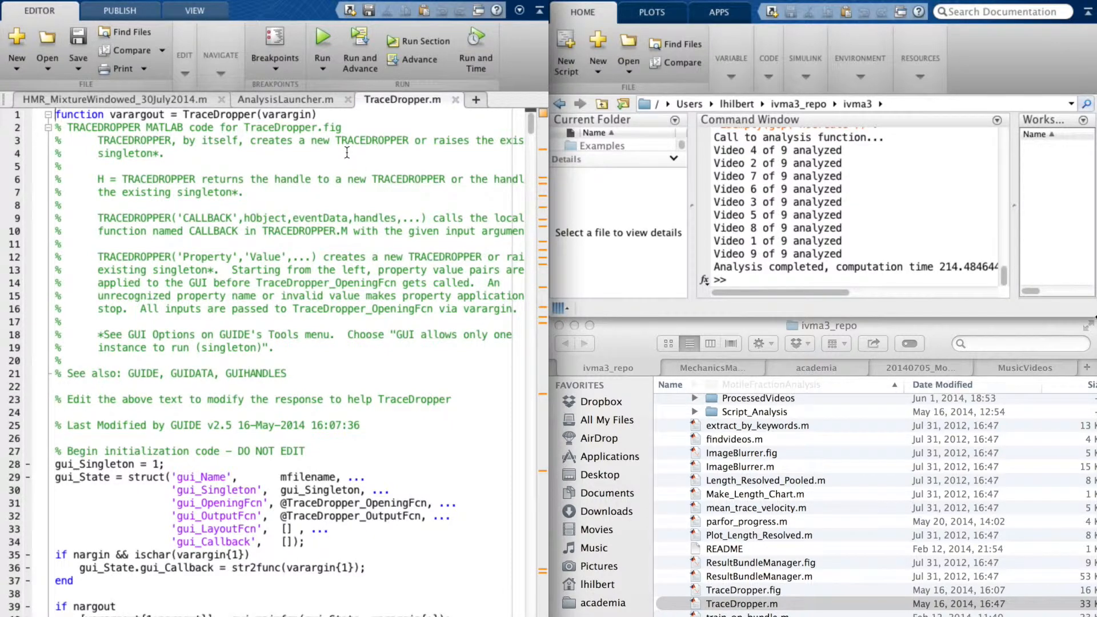
pyautogui.click(321, 41)
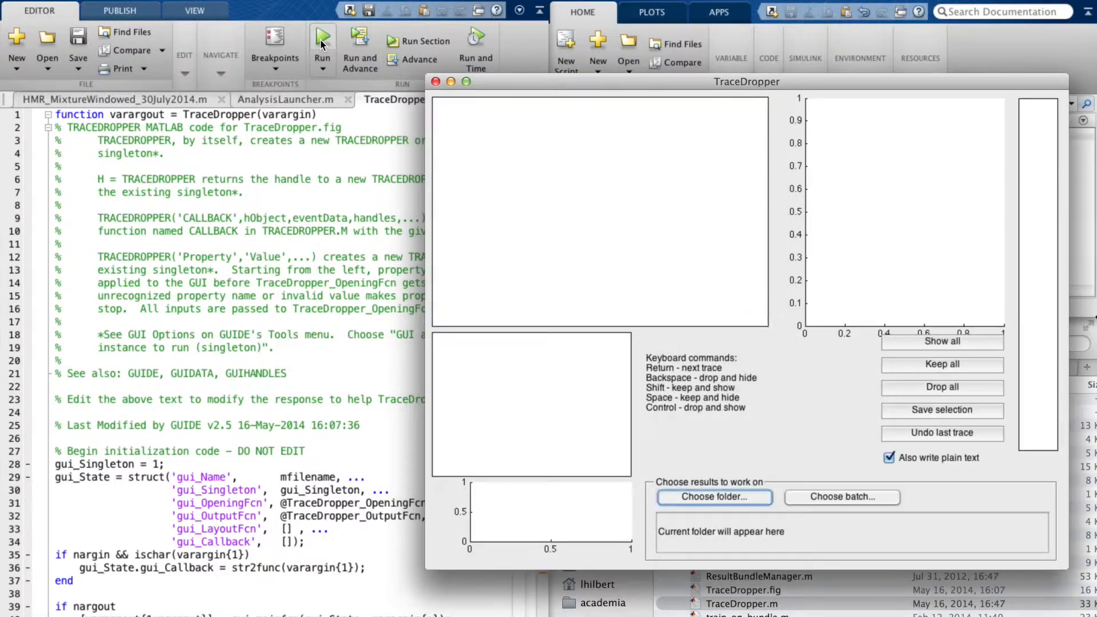
pyautogui.moveTo(541, 87); pyautogui.dragTo(240, 54)
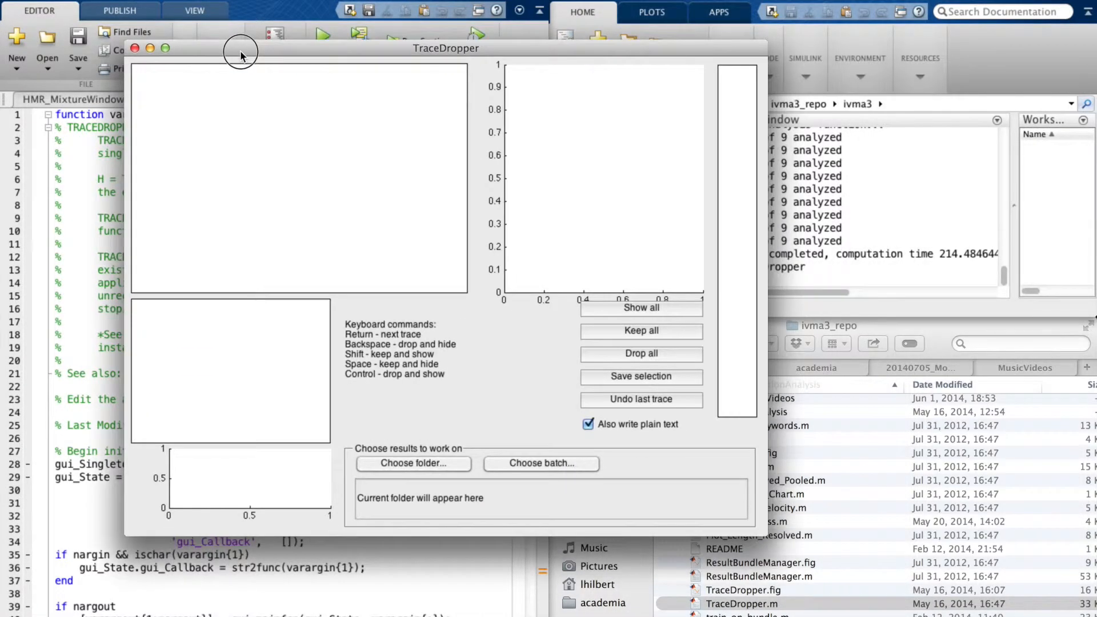
# - Load TraceDropper_listfile.mat from Examples/MotileFractionAnalysis/AnalysisResults as the batch of results to work on
pyautogui.click(544, 464)
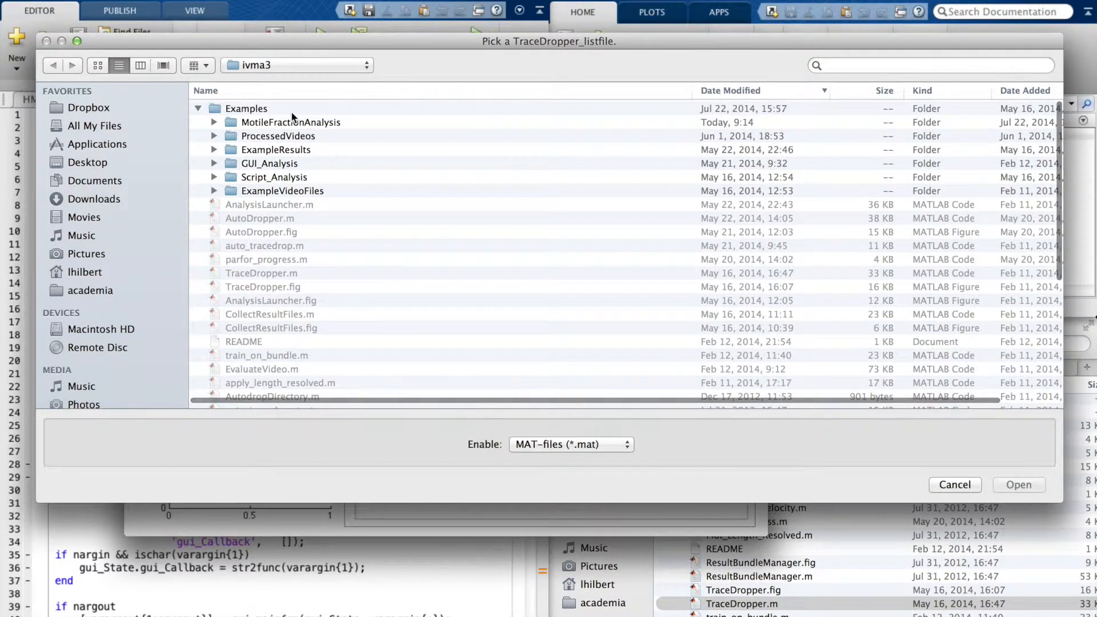
pyautogui.doubleClick(256, 119)
pyautogui.click(248, 109)
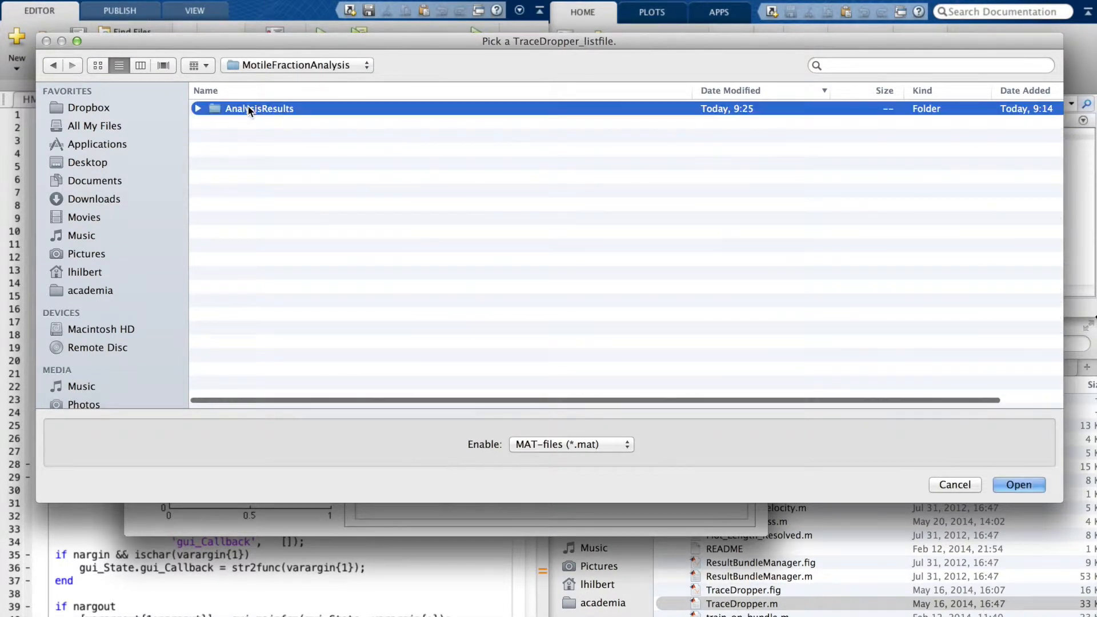
pyautogui.doubleClick(248, 108)
pyautogui.click(278, 108)
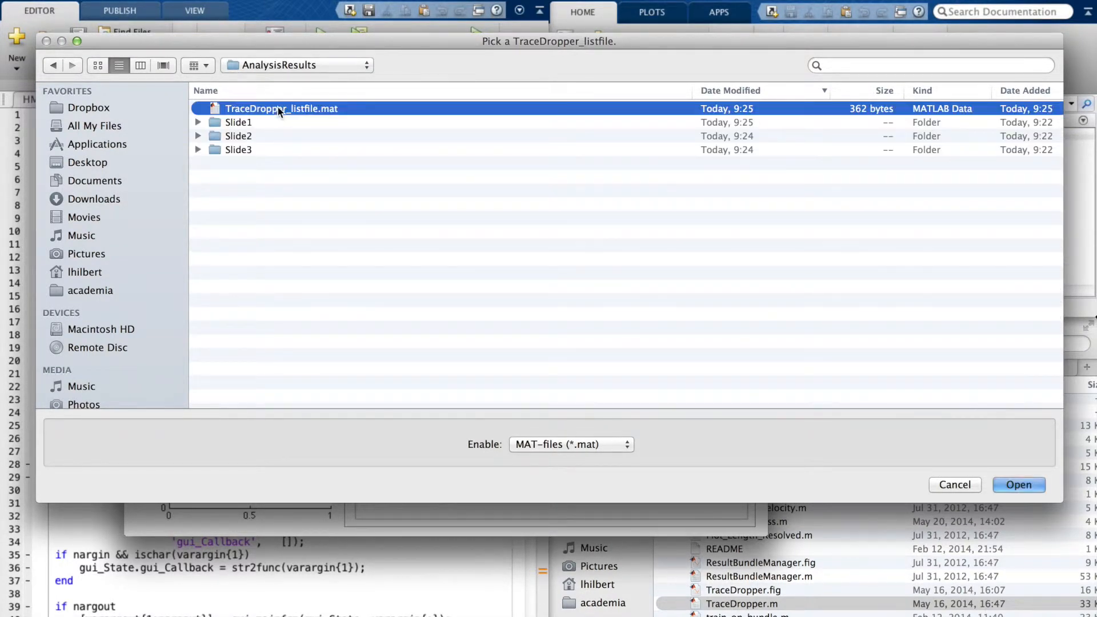
pyautogui.doubleClick(277, 108)
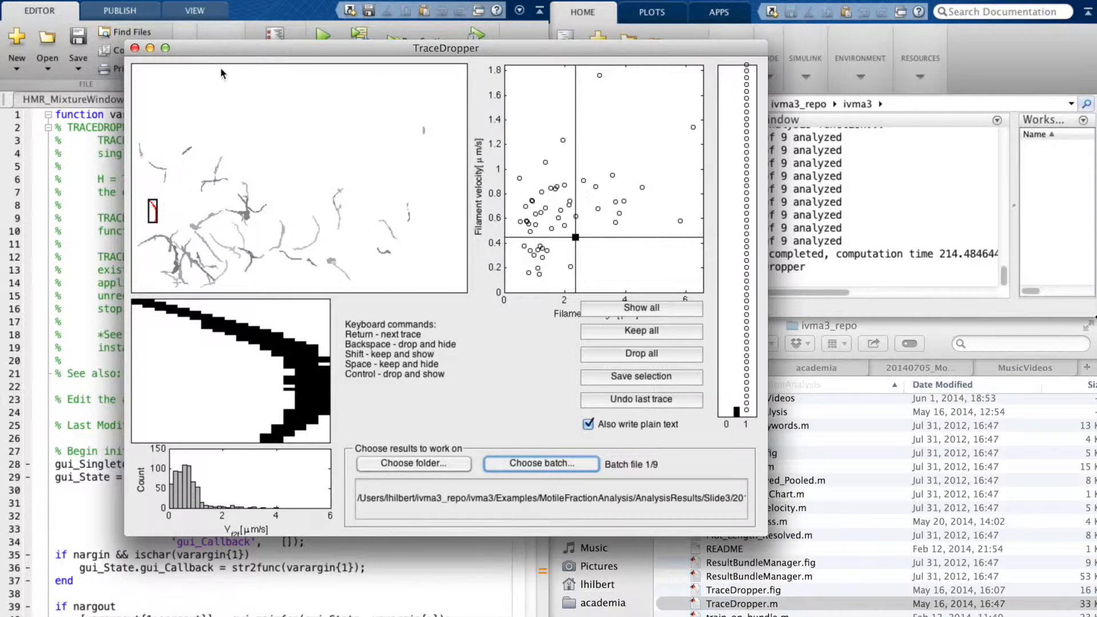
# - Sort all filament traces of batch file 1/9 one by one, keeping clean single-filament paths and dropping branched, crossing or clumped ones, hiding judged traces
pyautogui.click(155, 211)
pyautogui.press('space')
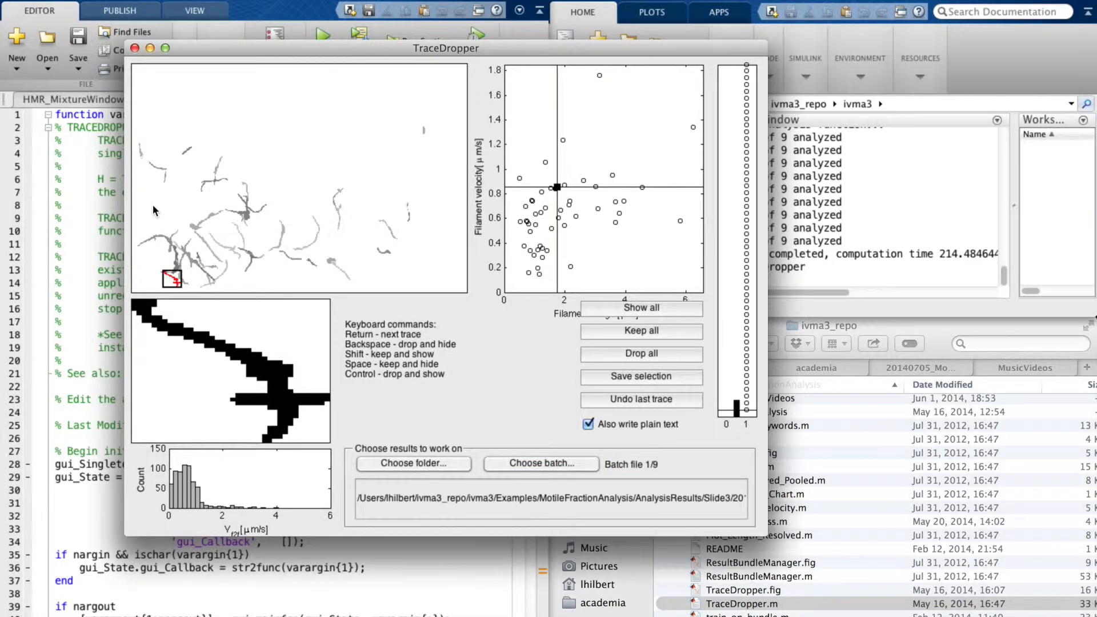
pyautogui.press('BackSpace')
pyautogui.press('space')
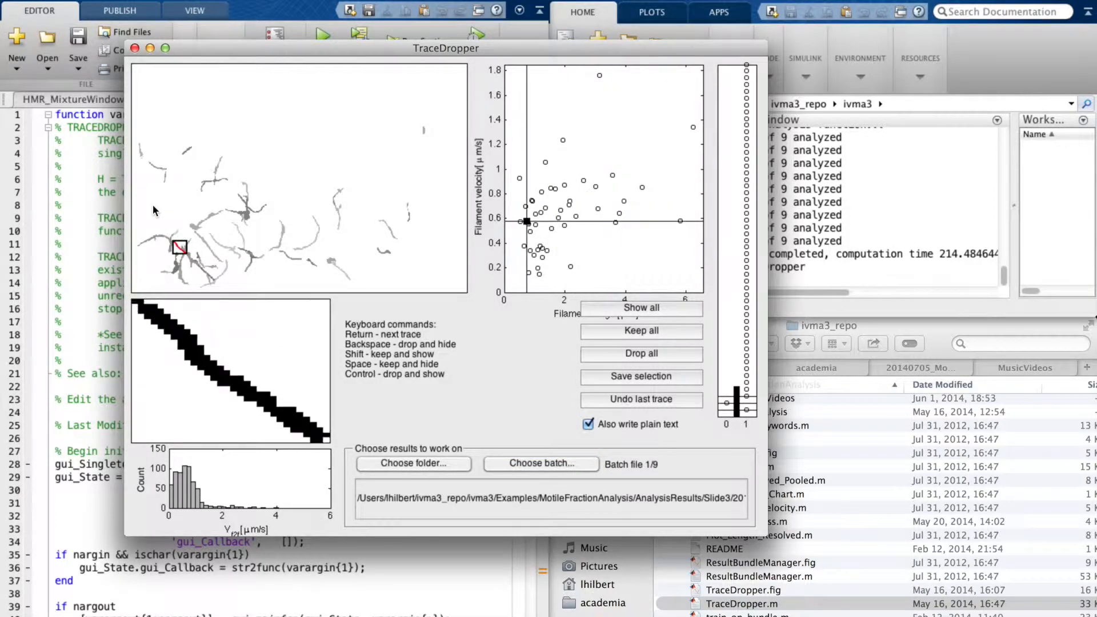
pyautogui.press('space')
pyautogui.press('BackSpace')
pyautogui.press('space')
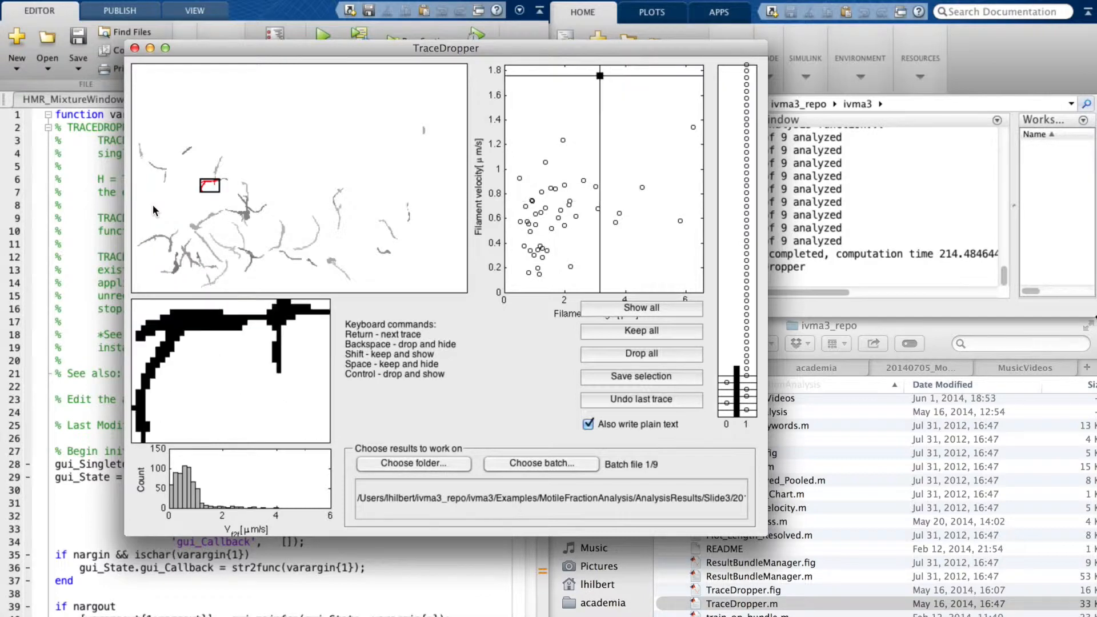
pyautogui.press('BackSpace')
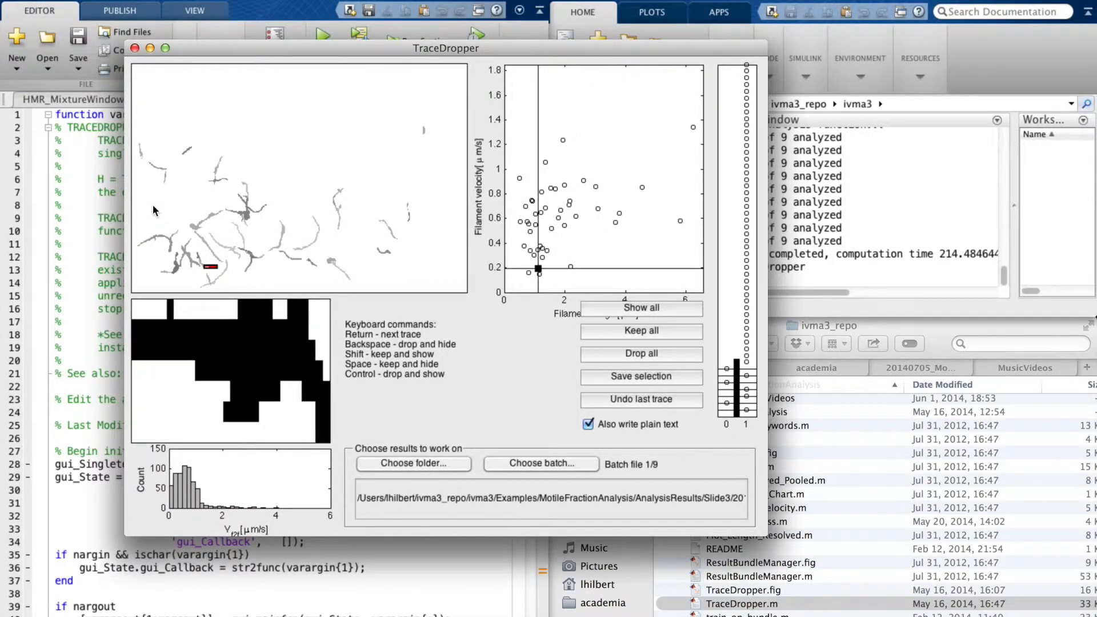
pyautogui.press('space')
pyautogui.press('space')
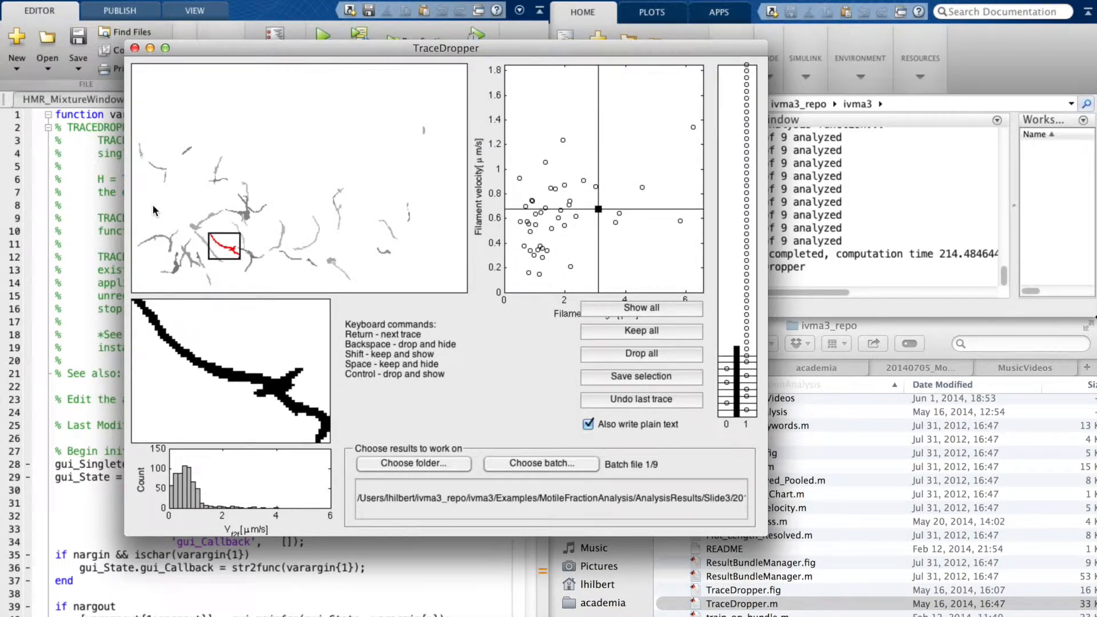
pyautogui.press('BackSpace')
pyautogui.press('BackSpace')
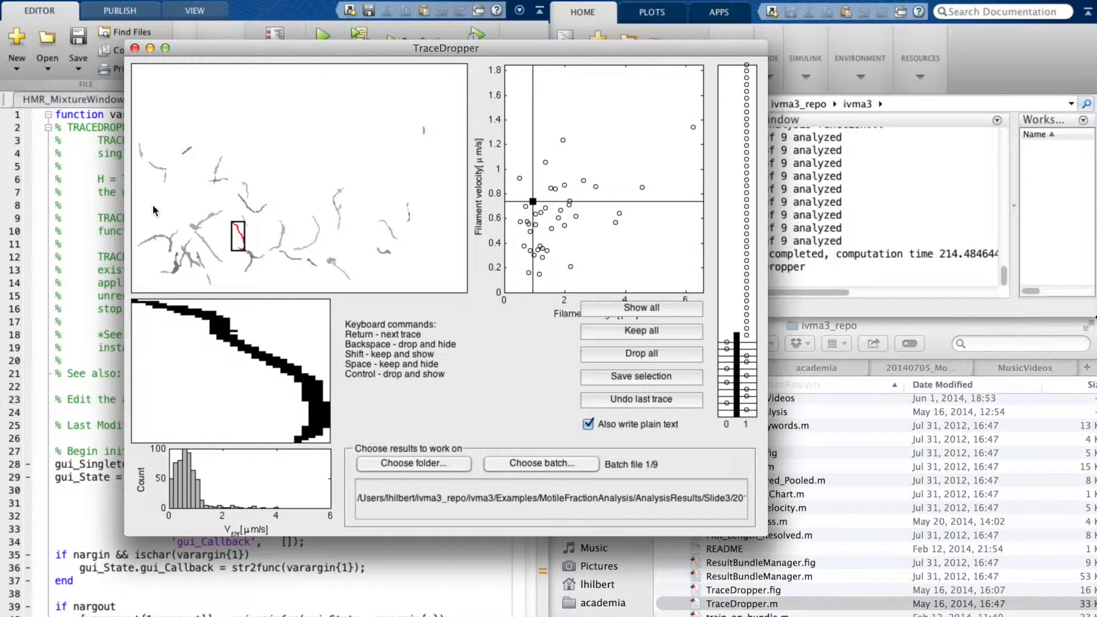
pyautogui.press('space')
pyautogui.press('space')
pyautogui.press('space')
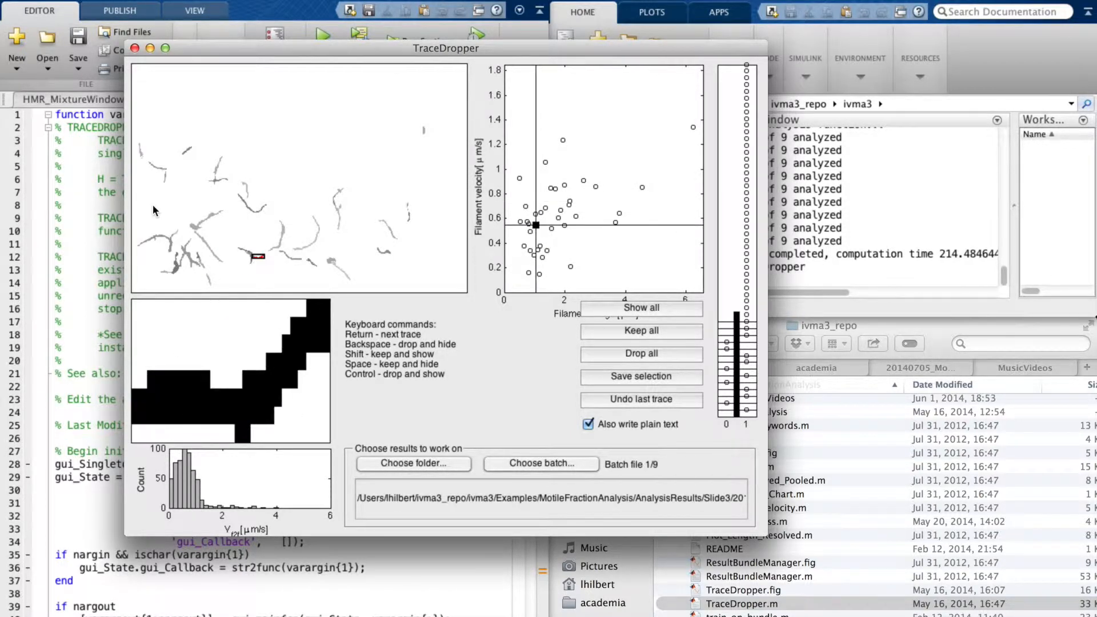
pyautogui.press('space')
pyautogui.press('space')
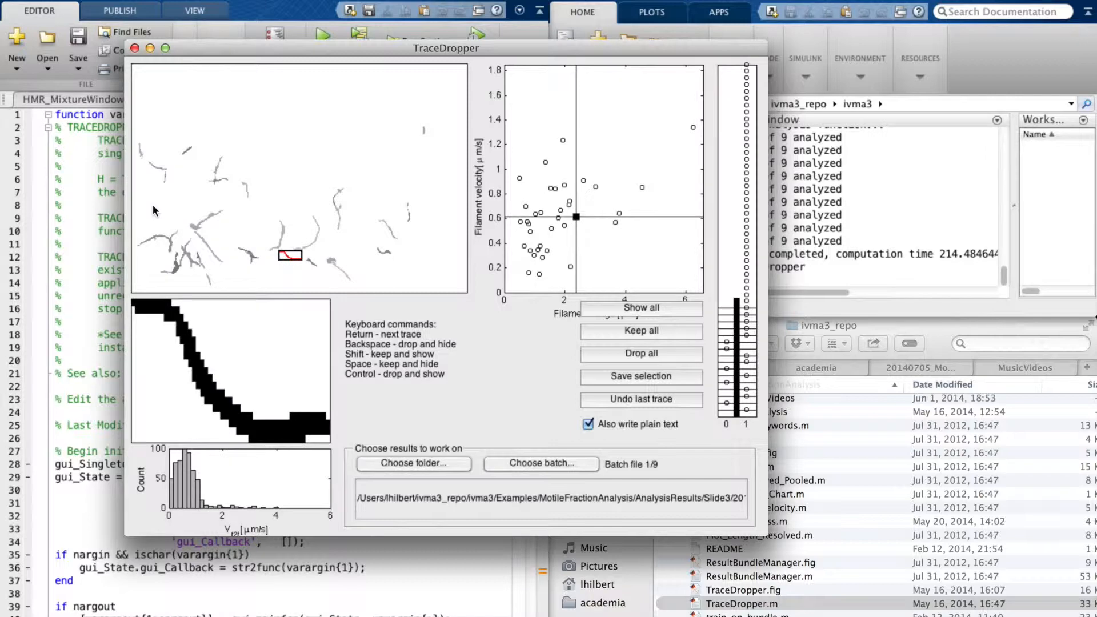
pyautogui.press('space')
pyautogui.press('space')
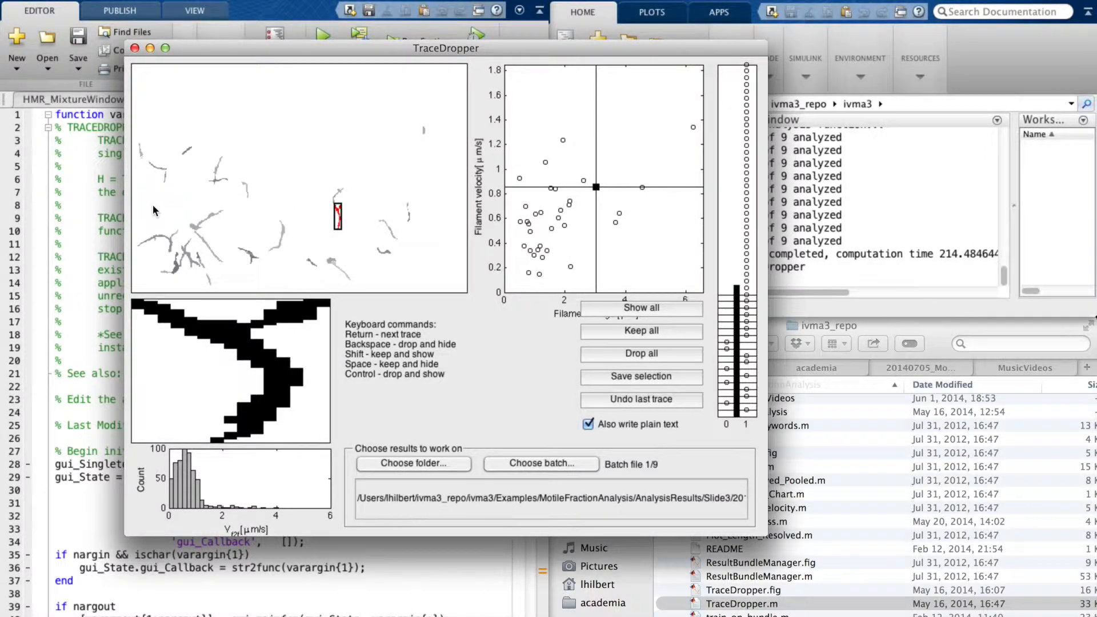
pyautogui.press('BackSpace')
pyautogui.press('space')
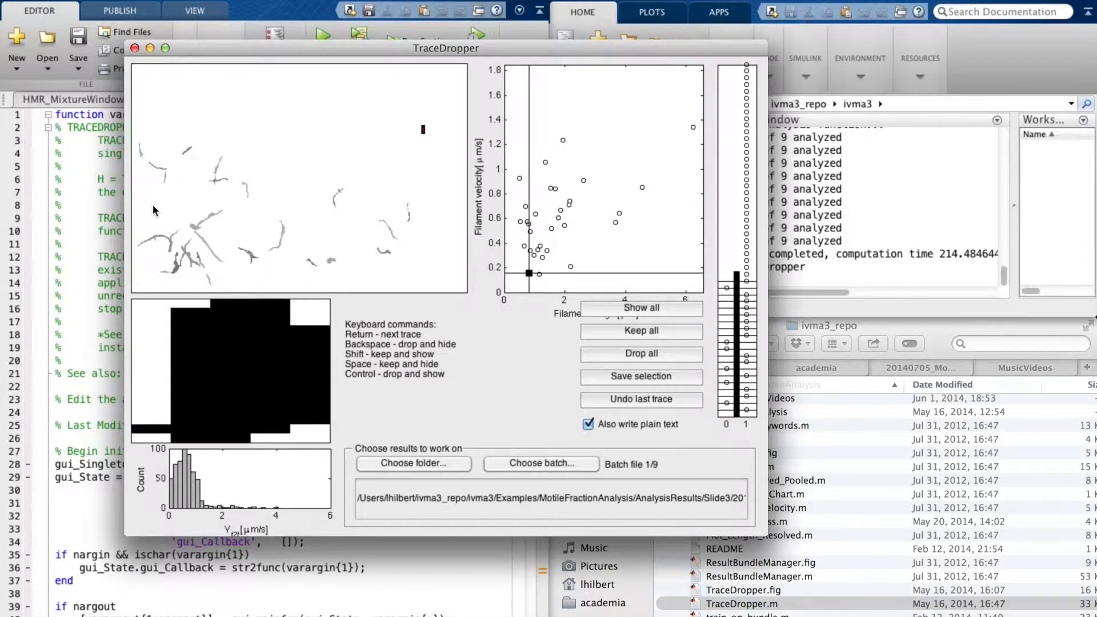
pyautogui.press('space')
pyautogui.press('space')
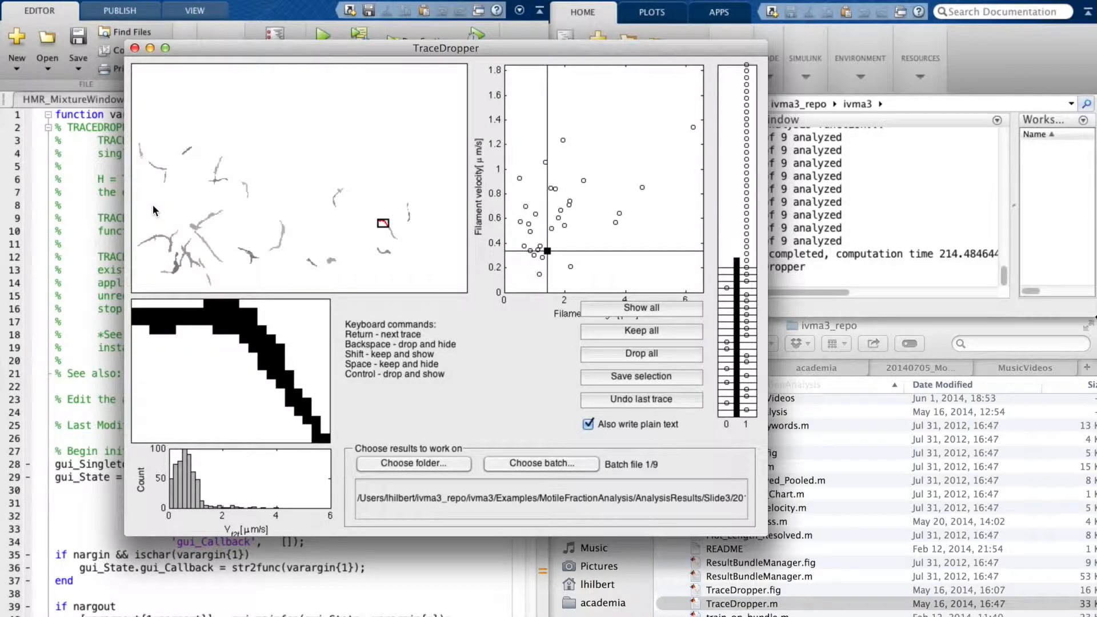
pyautogui.press('space')
pyautogui.press('space')
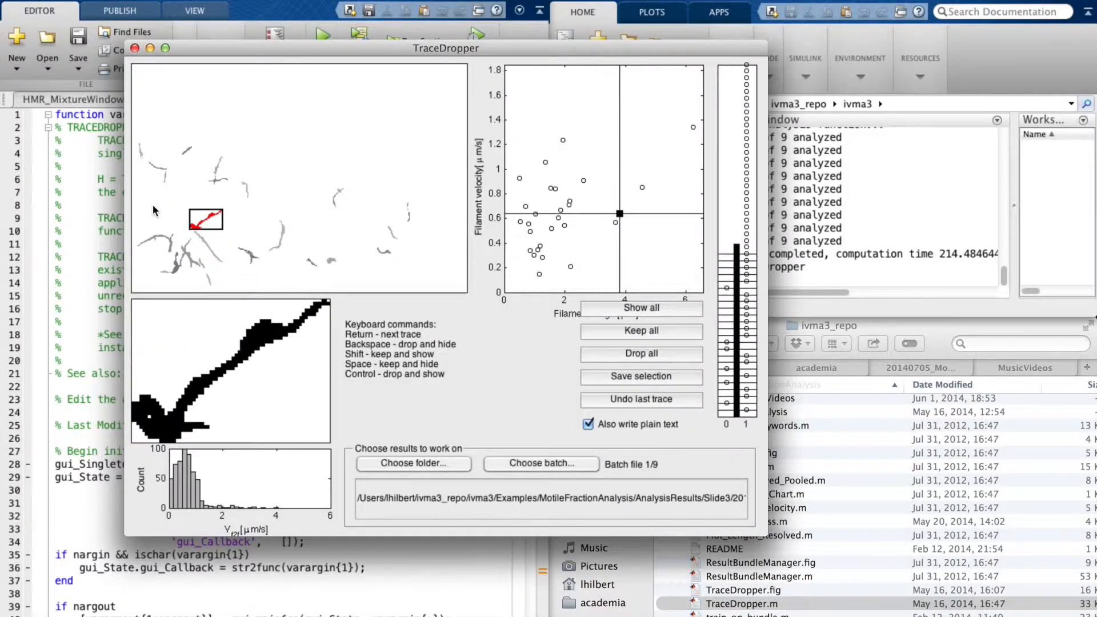
pyautogui.press('BackSpace')
pyautogui.press('space')
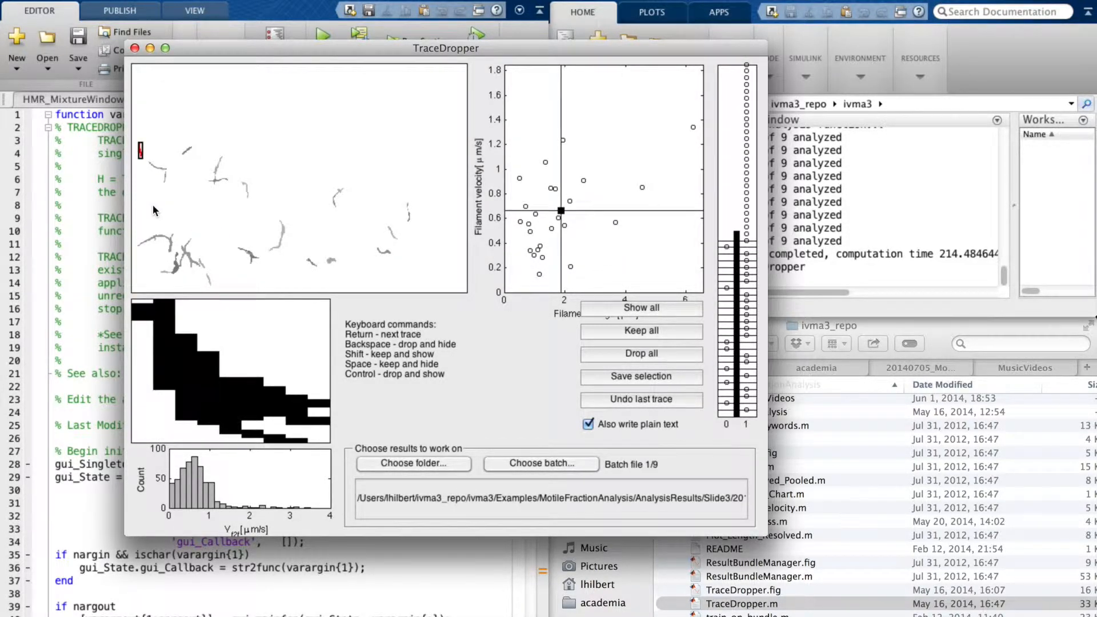
pyautogui.press('BackSpace')
pyautogui.press('BackSpace')
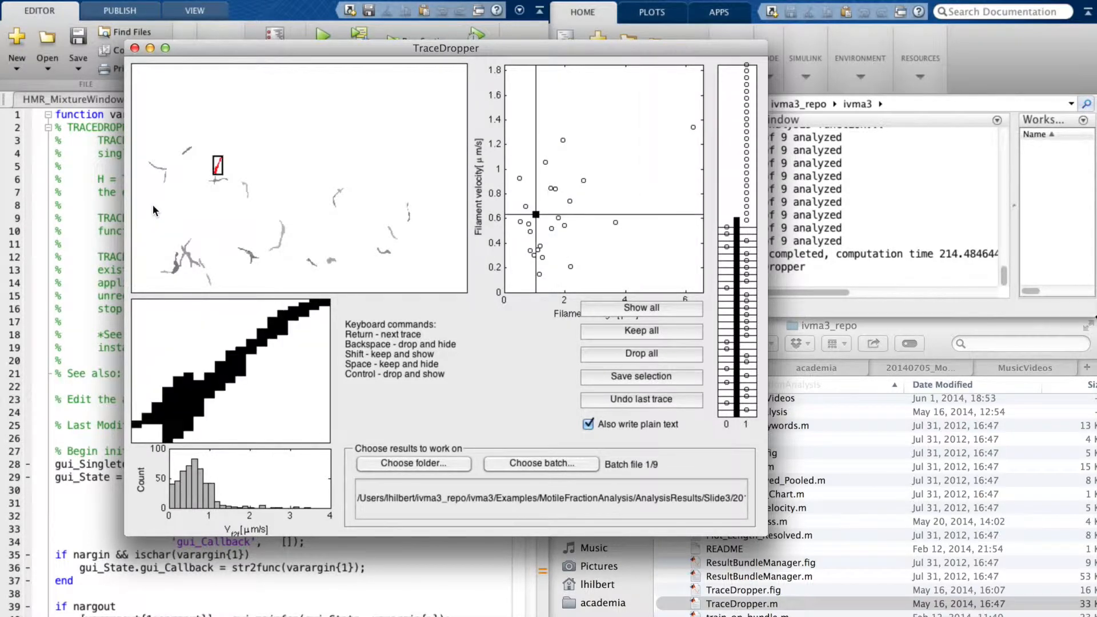
pyautogui.press('space')
pyautogui.press('BackSpace')
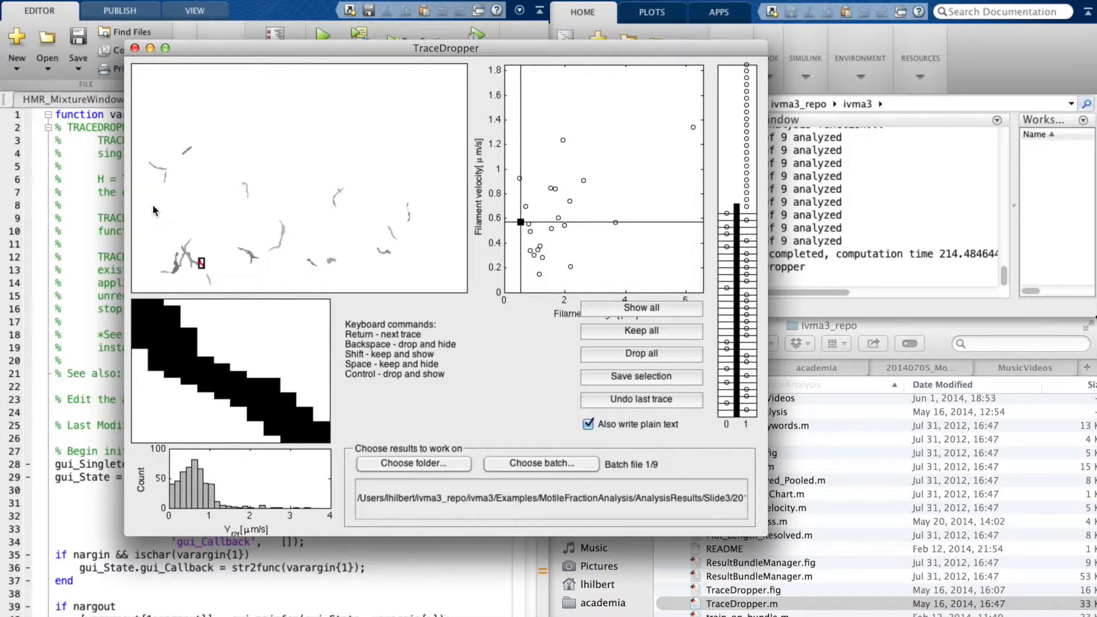
pyautogui.press('BackSpace')
pyautogui.press('BackSpace')
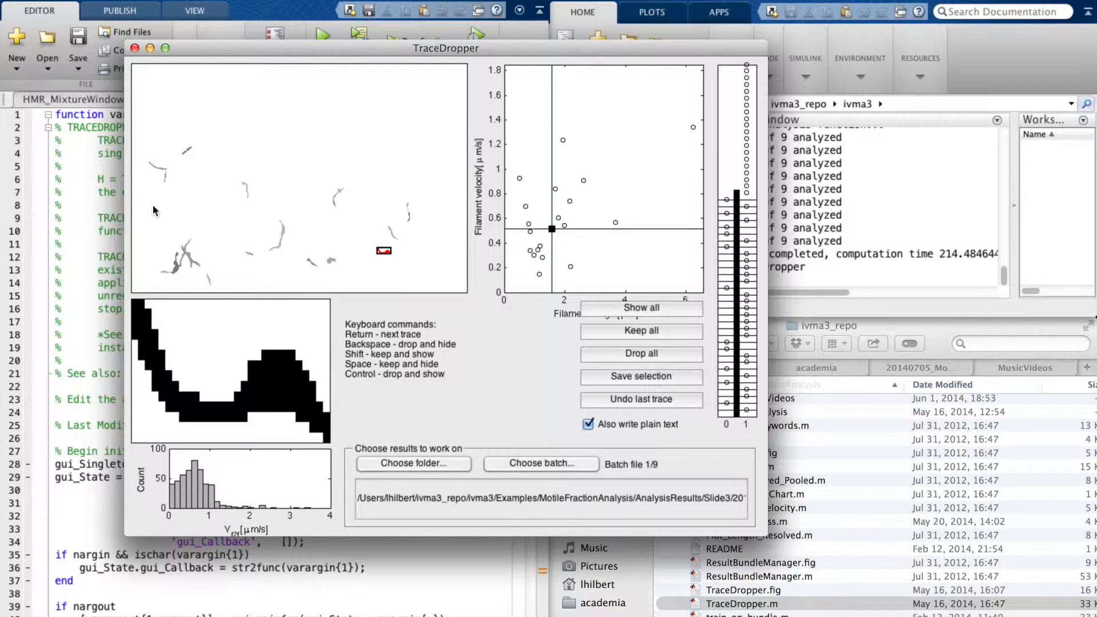
pyautogui.press('space')
pyautogui.press('space')
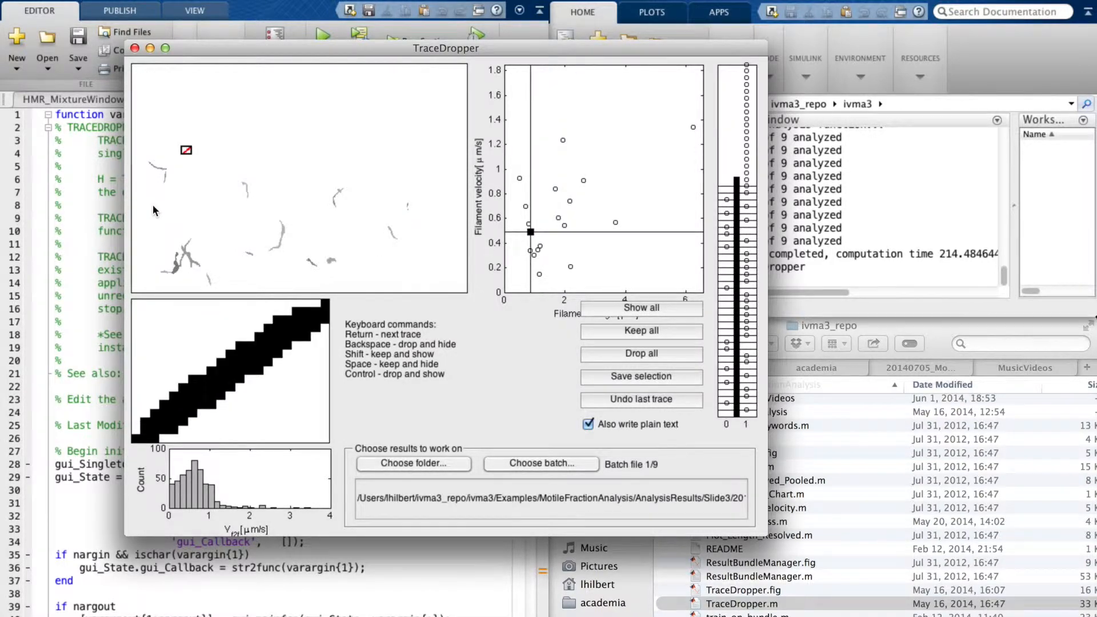
pyautogui.press('space')
pyautogui.press('space')
pyautogui.press('space')
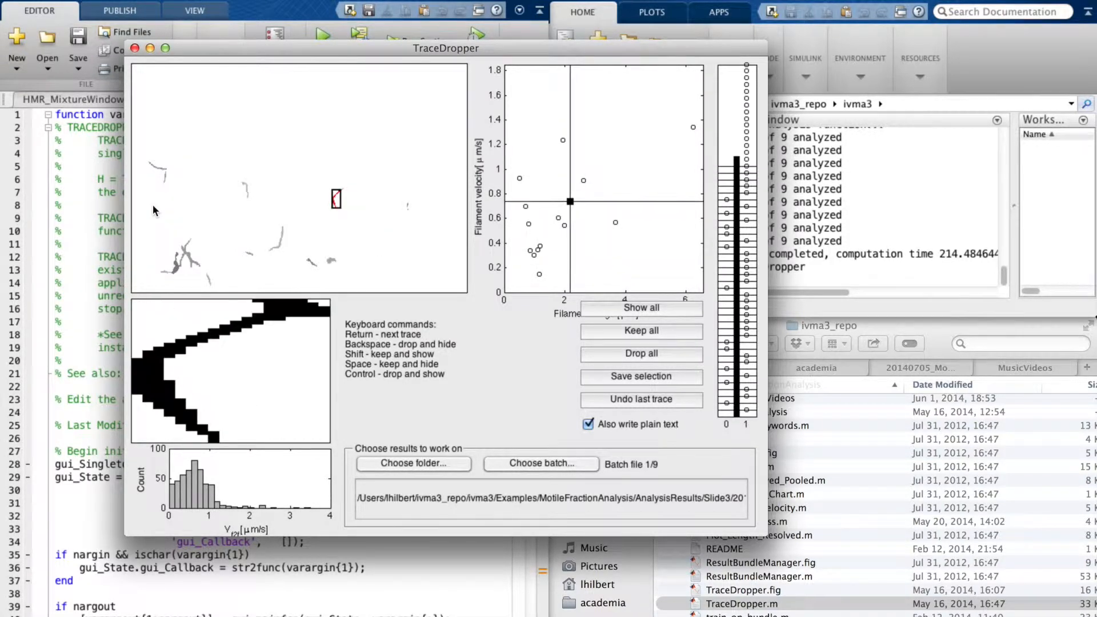
pyautogui.press('space')
pyautogui.press('shift')
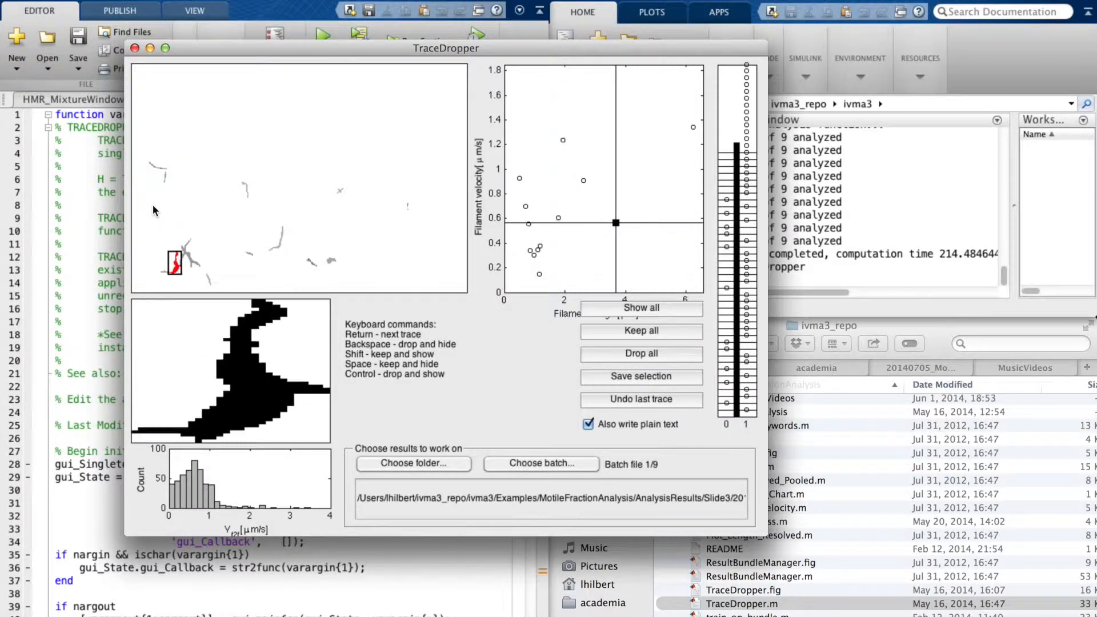
pyautogui.press('space')
pyautogui.press('space')
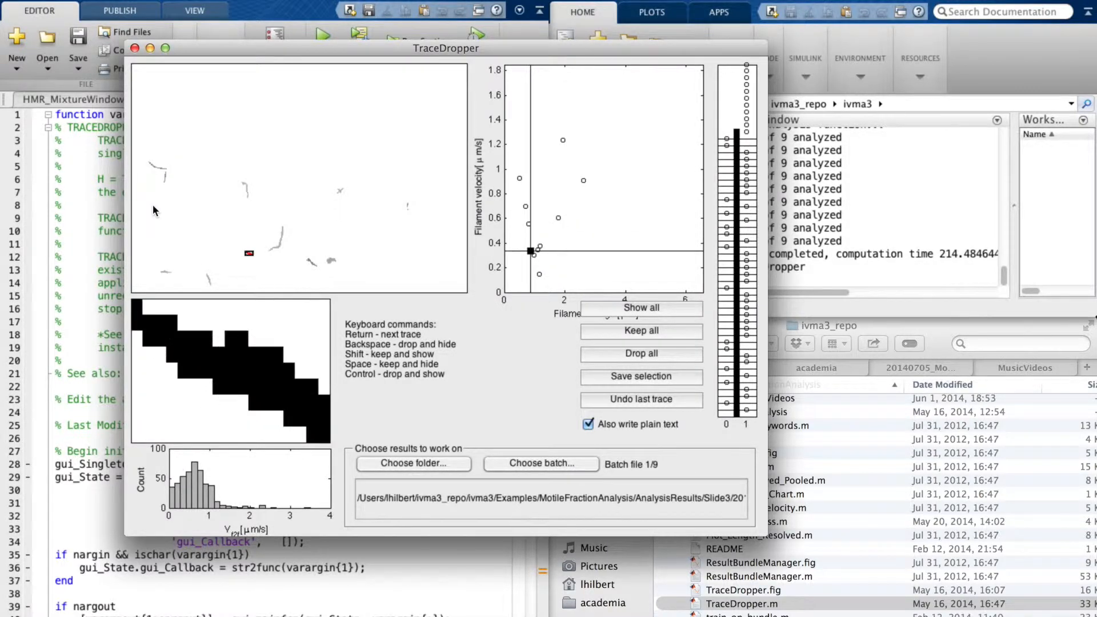
pyautogui.press('space')
pyautogui.press('space')
pyautogui.press('space')
pyautogui.press('space')
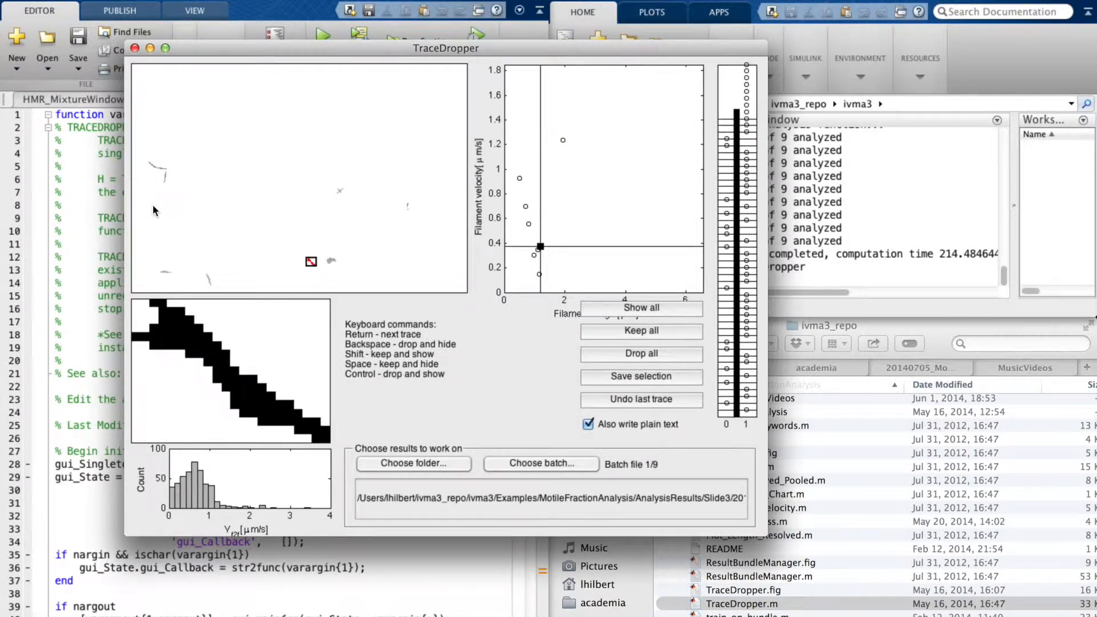
pyautogui.press('space')
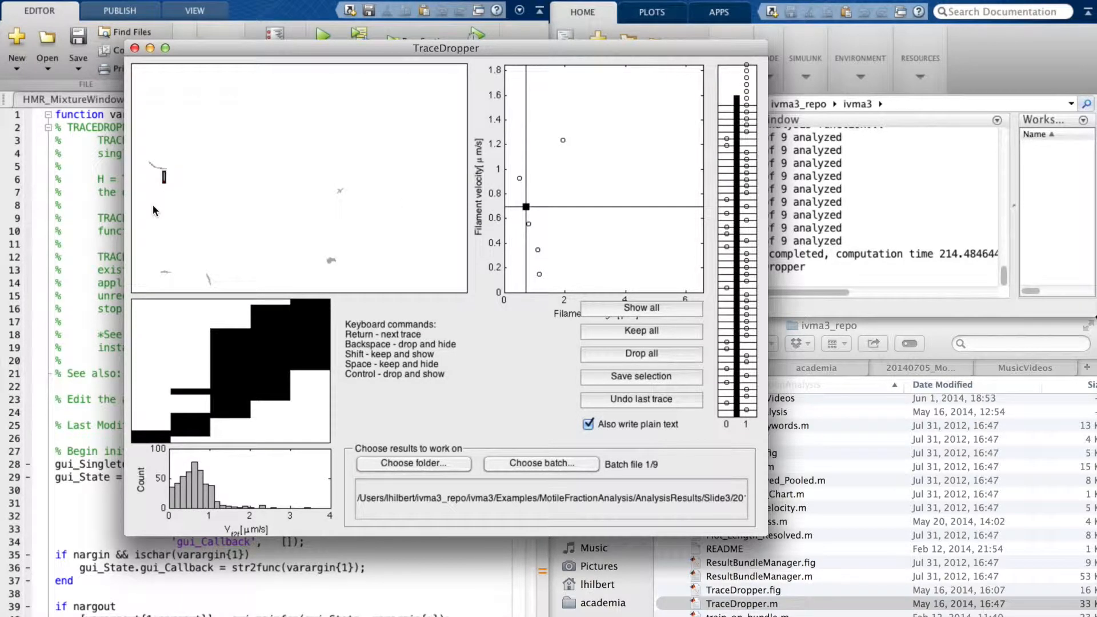
pyautogui.press('space')
pyautogui.press('space')
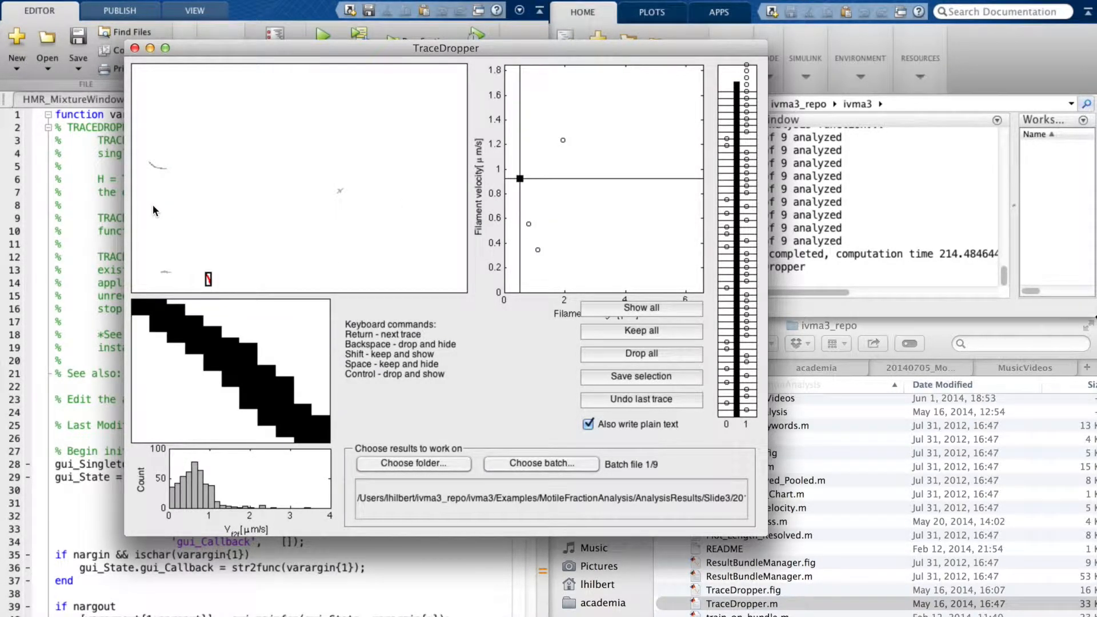
pyautogui.press('space')
pyautogui.press('space')
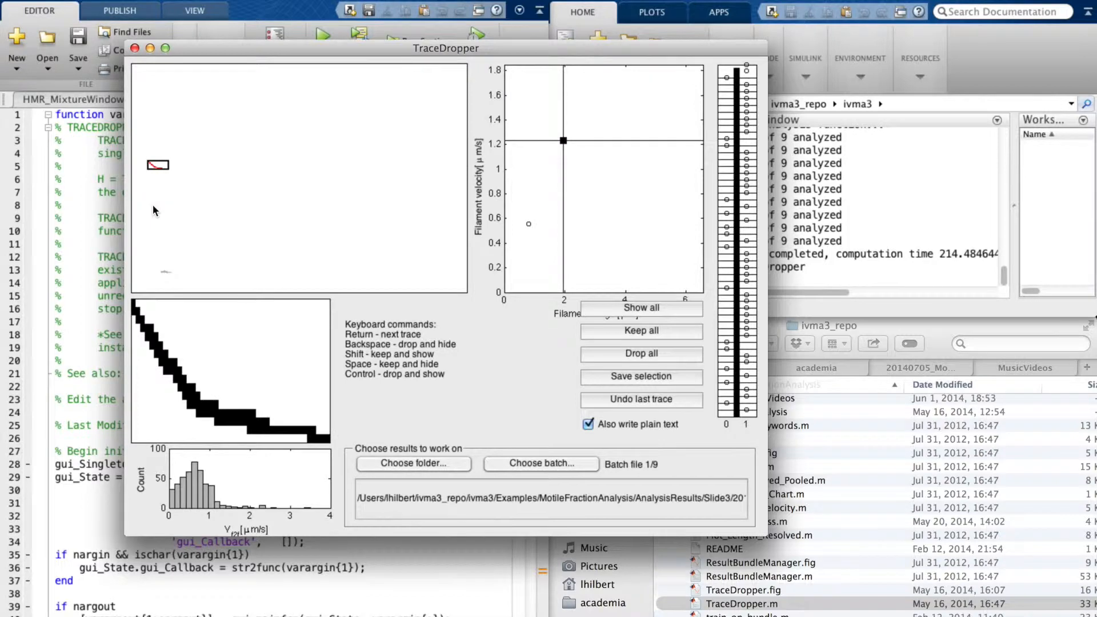
pyautogui.press('space')
pyautogui.press('space')
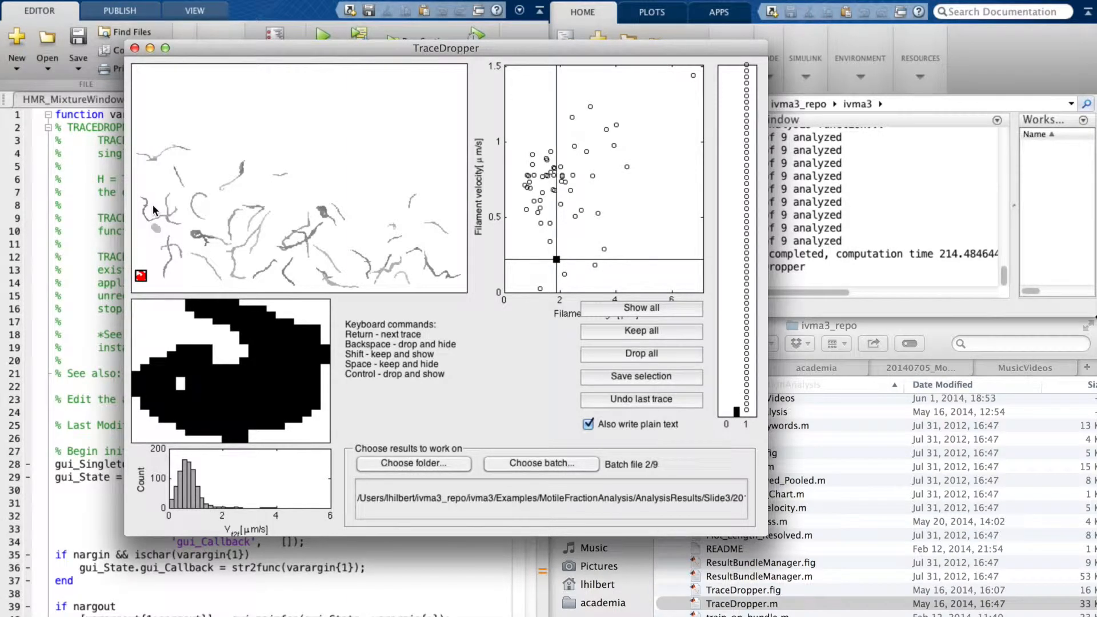
# - Judge every filament trace of batch file 2/9 in turn, keeping clean single-filament paths and dropping clumped, looped, branched or crossing ones, until the file is finished
pyautogui.press('space')
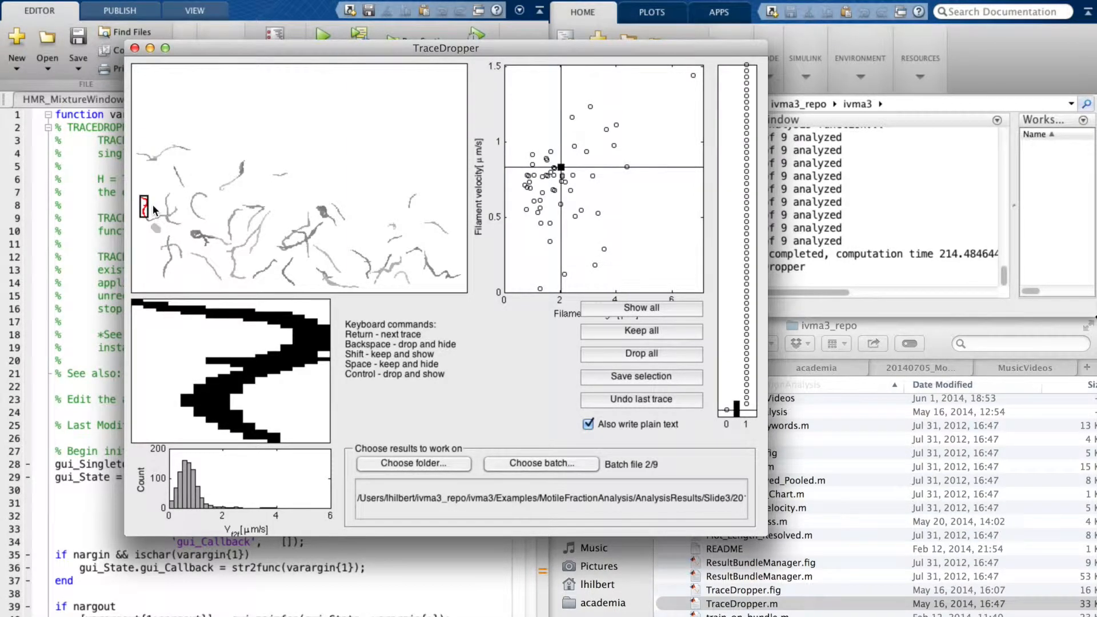
pyautogui.press('space')
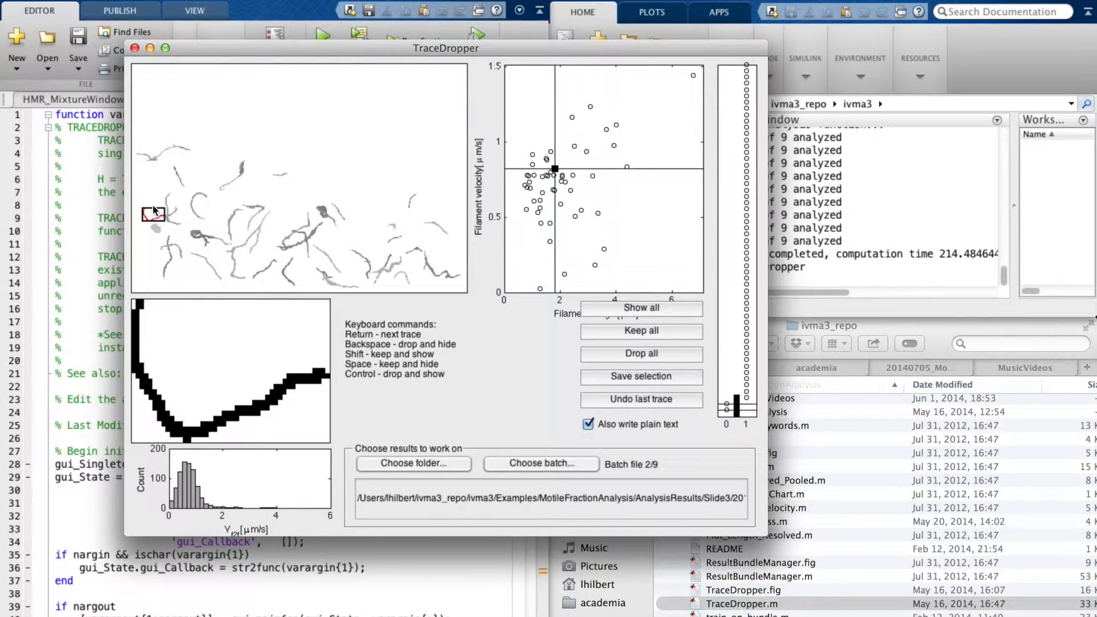
pyautogui.press('space')
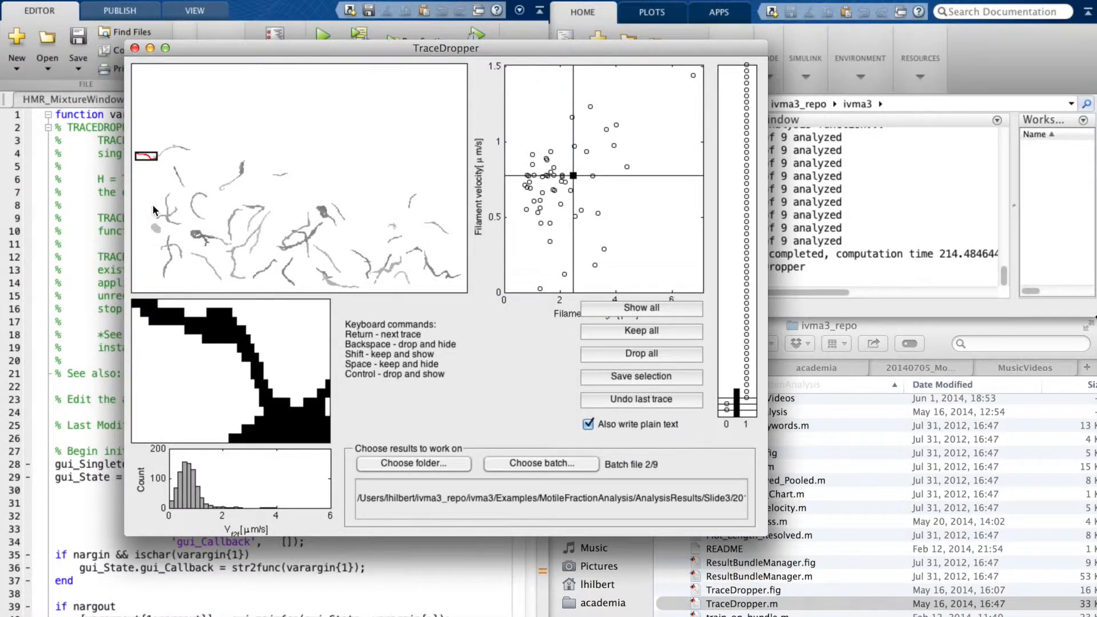
pyautogui.press('space')
pyautogui.press('space')
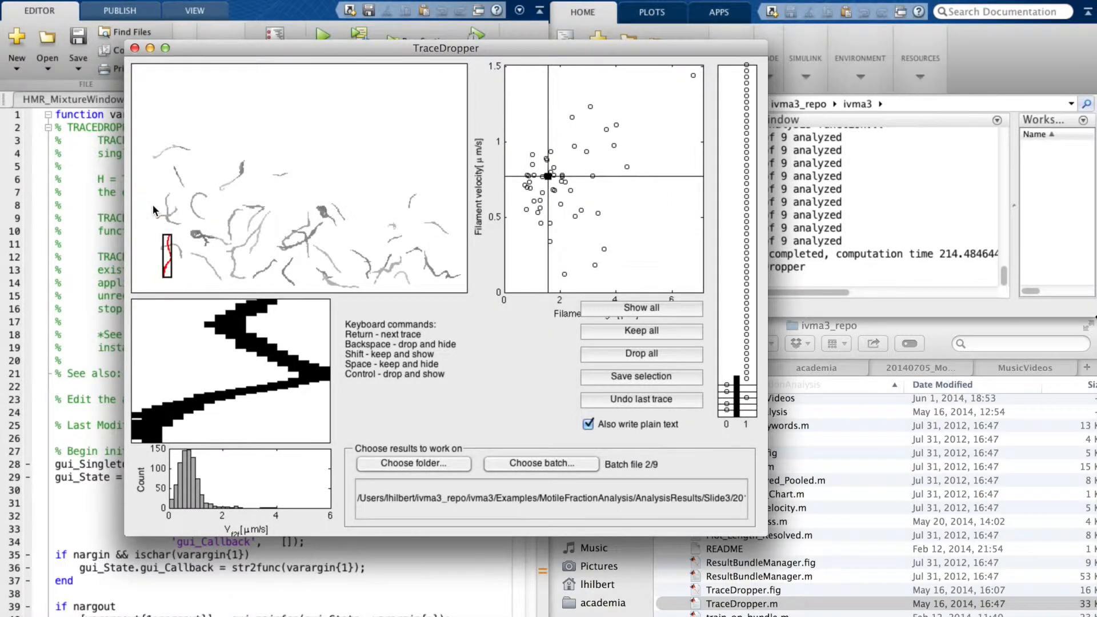
pyautogui.press('space')
pyautogui.press('space')
pyautogui.press('space')
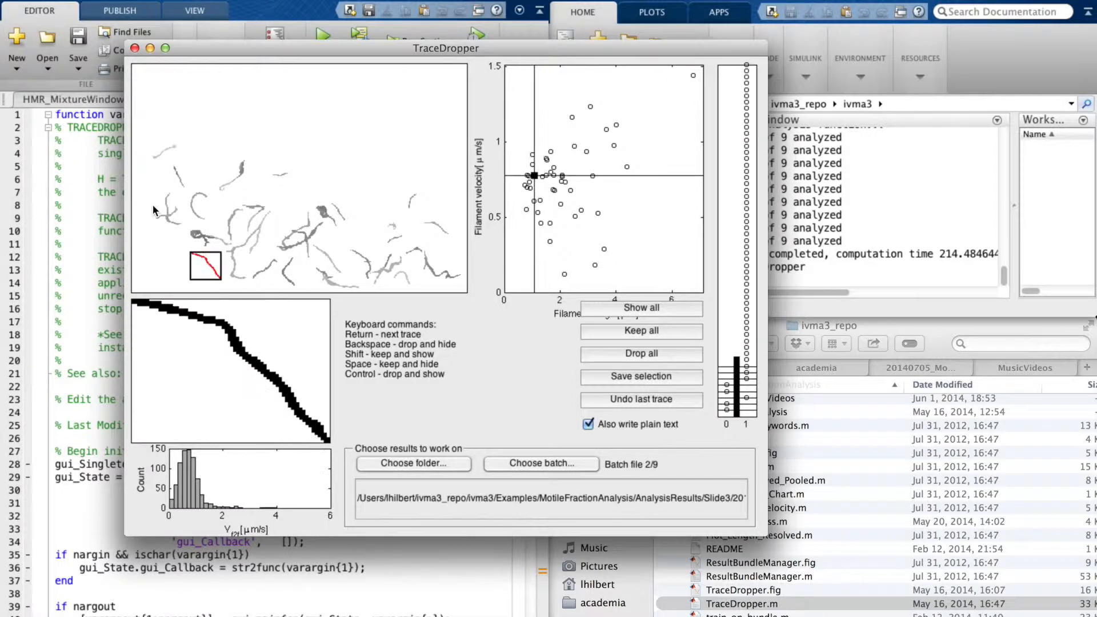
pyautogui.press('space')
pyautogui.press('space')
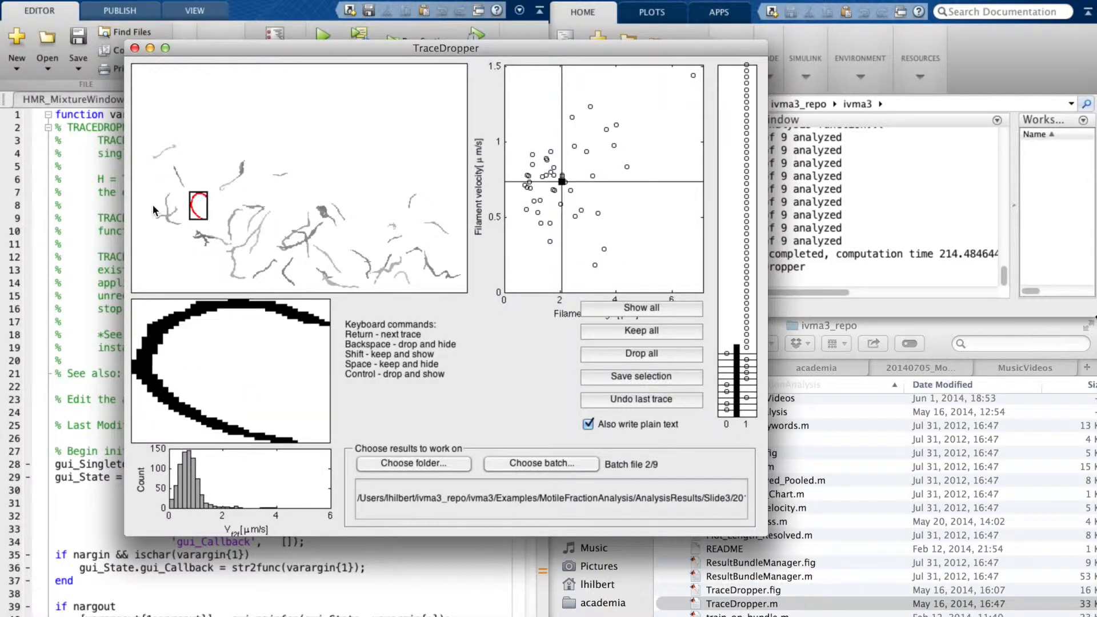
pyautogui.press('space')
pyautogui.press('space')
pyautogui.press('space')
pyautogui.press('space')
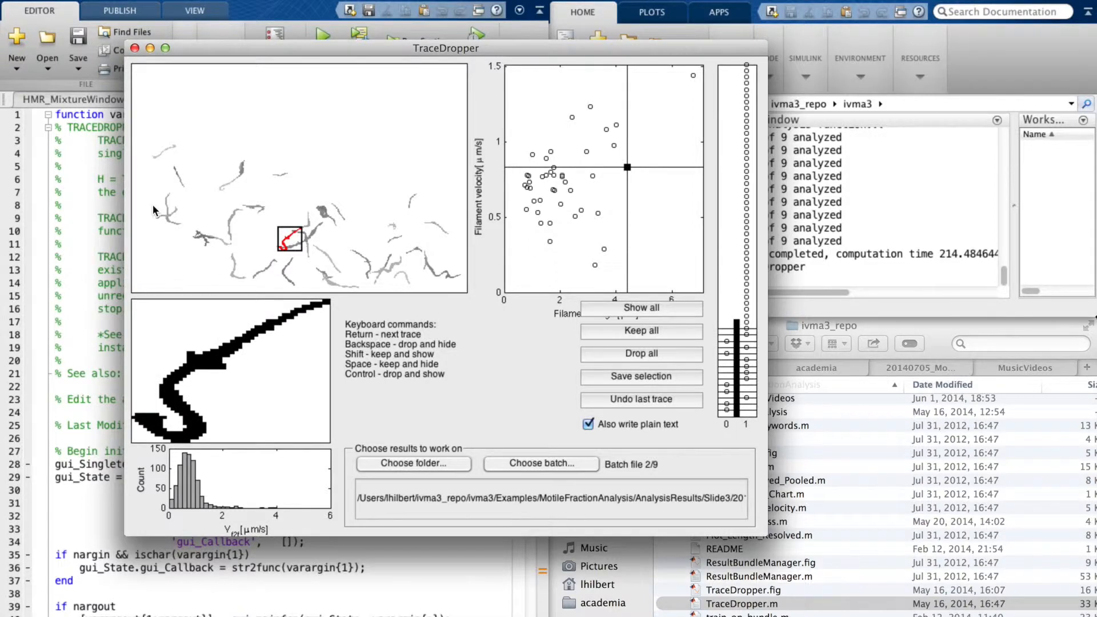
pyautogui.press('space')
pyautogui.press('space')
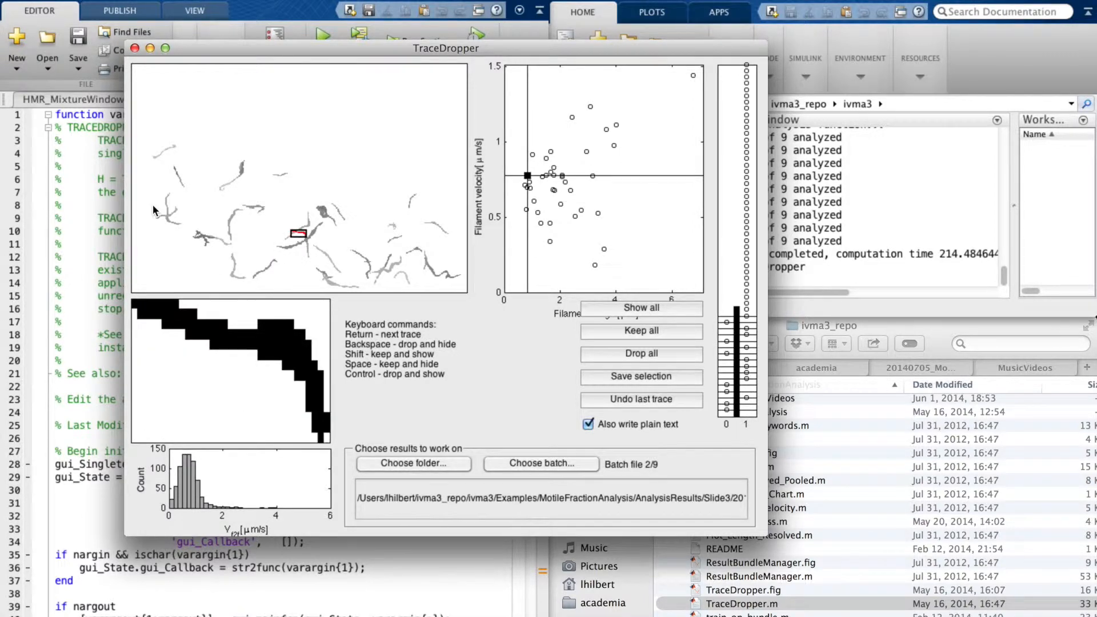
pyautogui.press('space')
pyautogui.press('space')
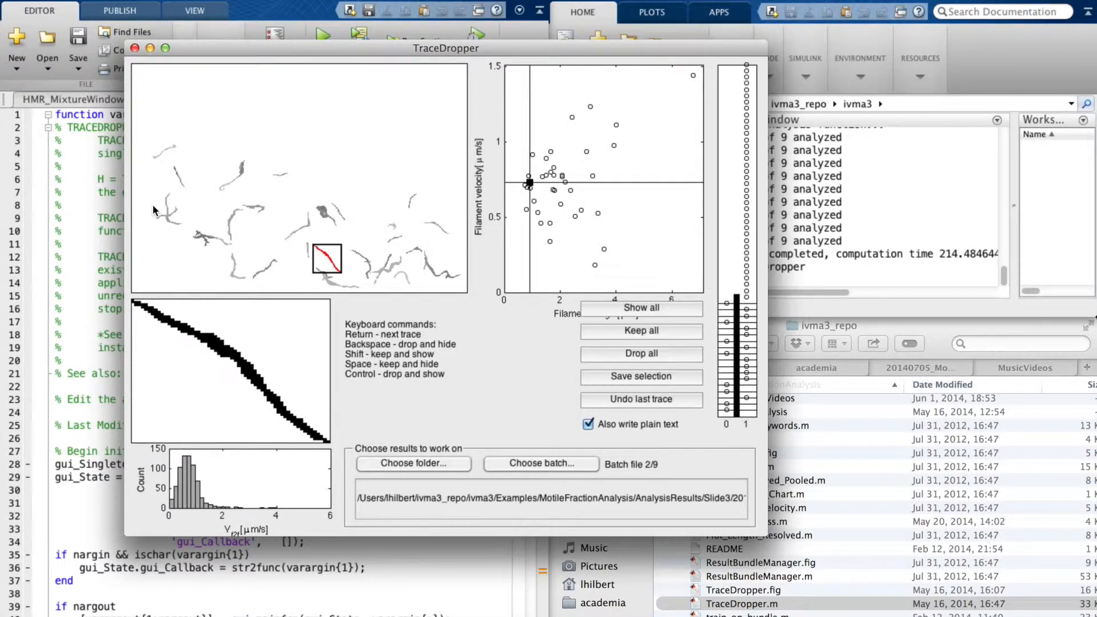
pyautogui.press('space')
pyautogui.press('space')
pyautogui.press('space')
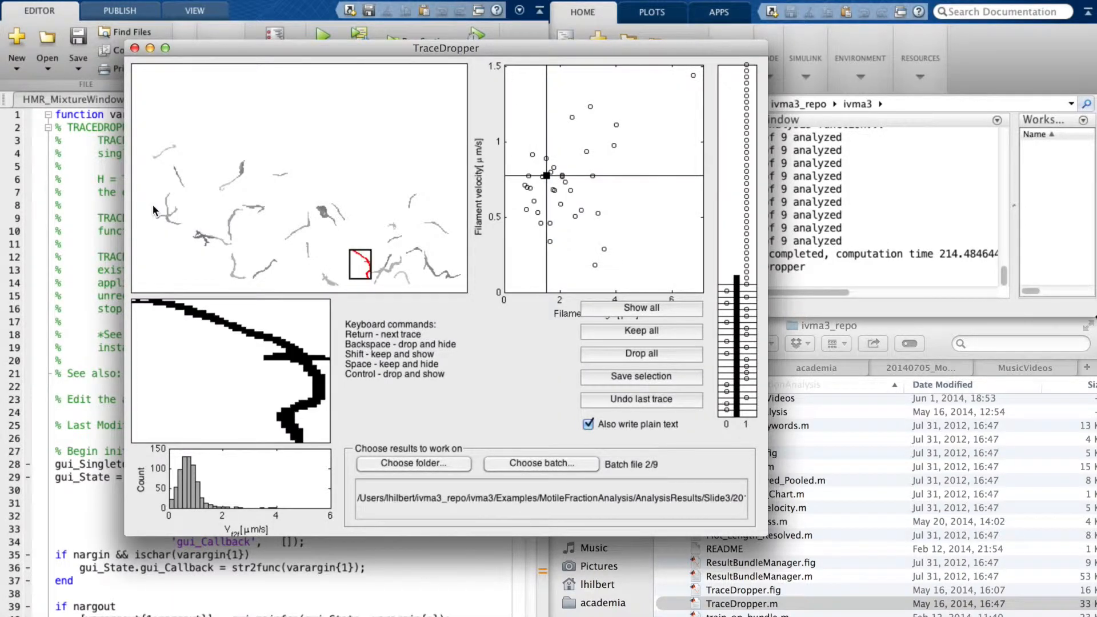
pyautogui.press('space')
pyautogui.press('space')
pyautogui.press('space')
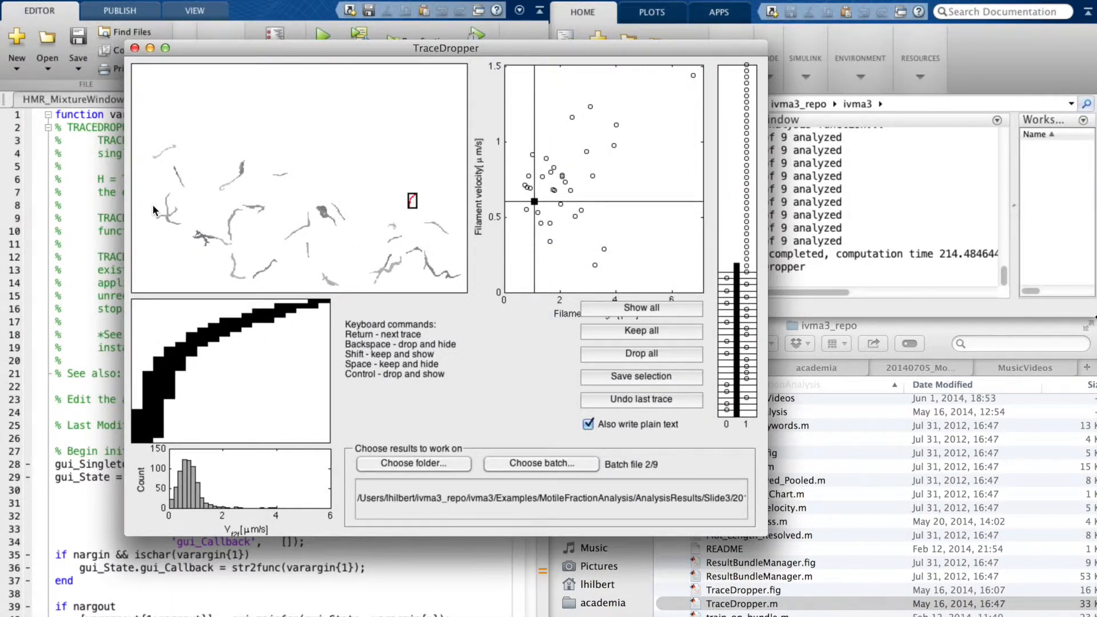
pyautogui.press('space')
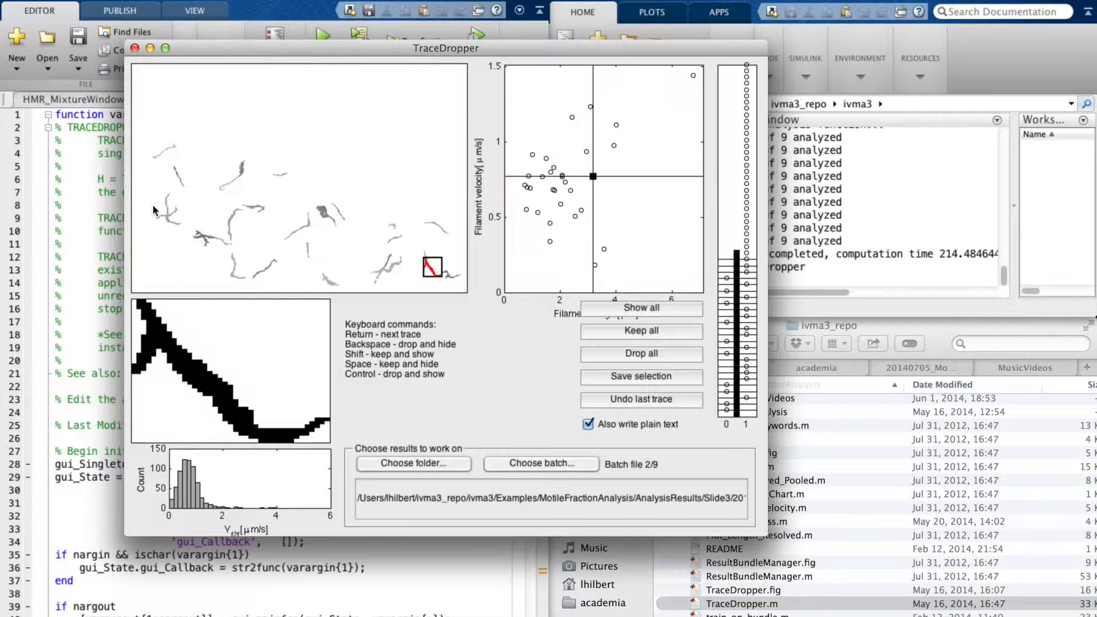
pyautogui.press('space')
pyautogui.press('space')
pyautogui.press('space')
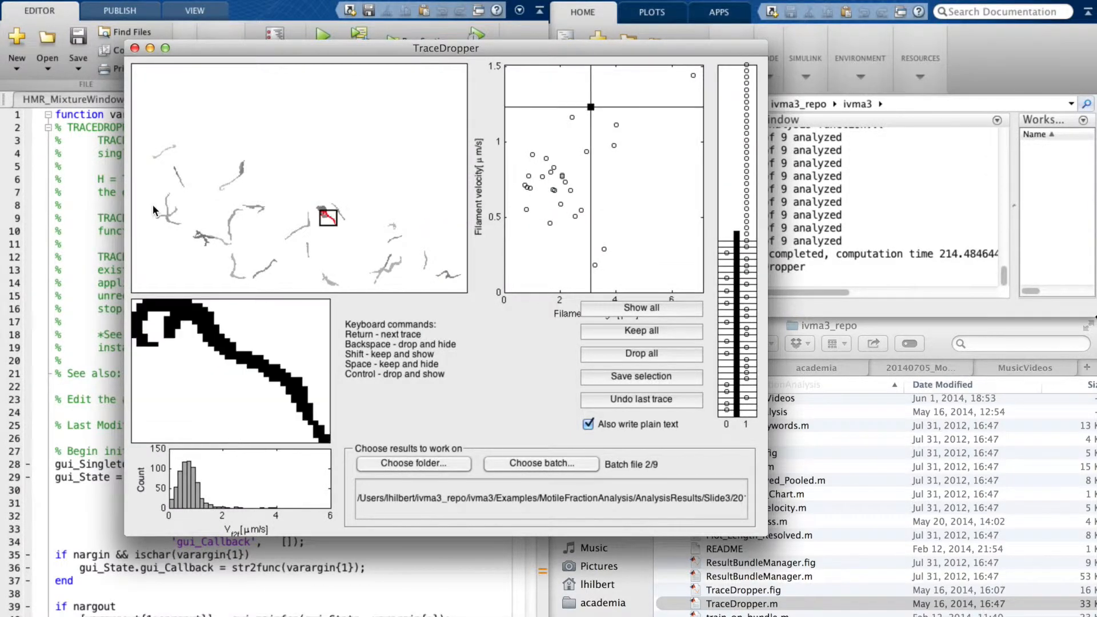
pyautogui.press('space')
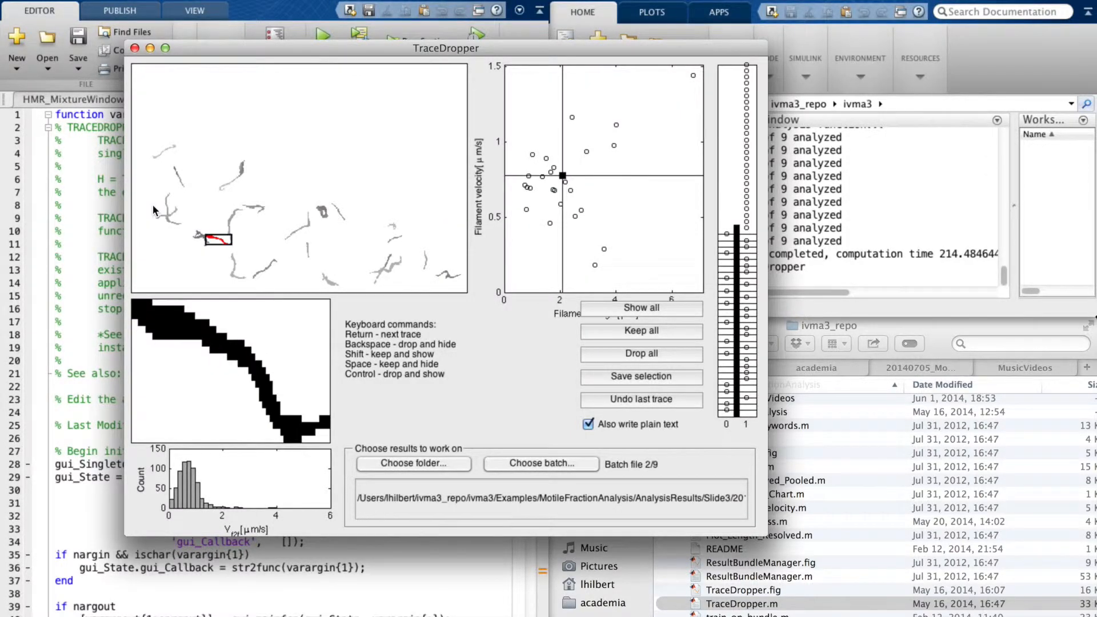
pyautogui.press('space')
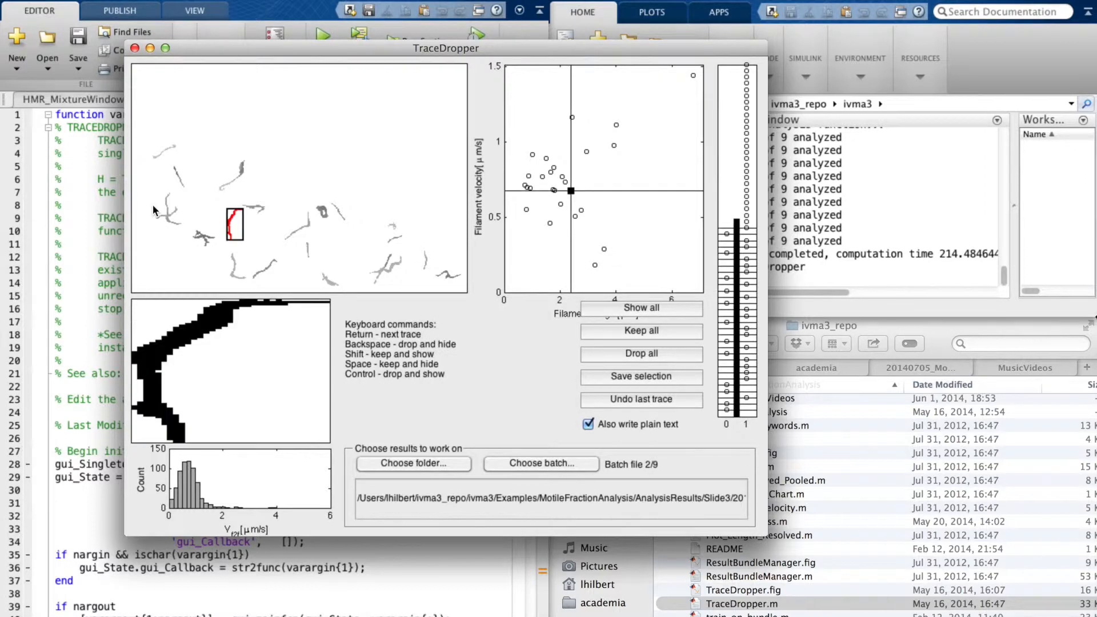
pyautogui.press('space')
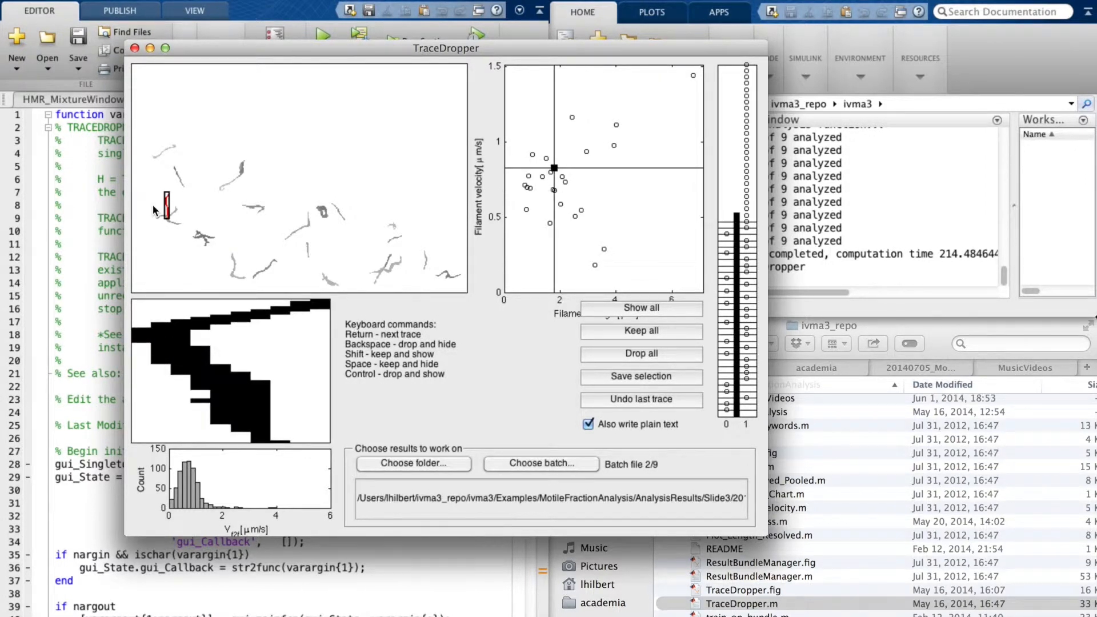
pyautogui.press('space')
pyautogui.press('space')
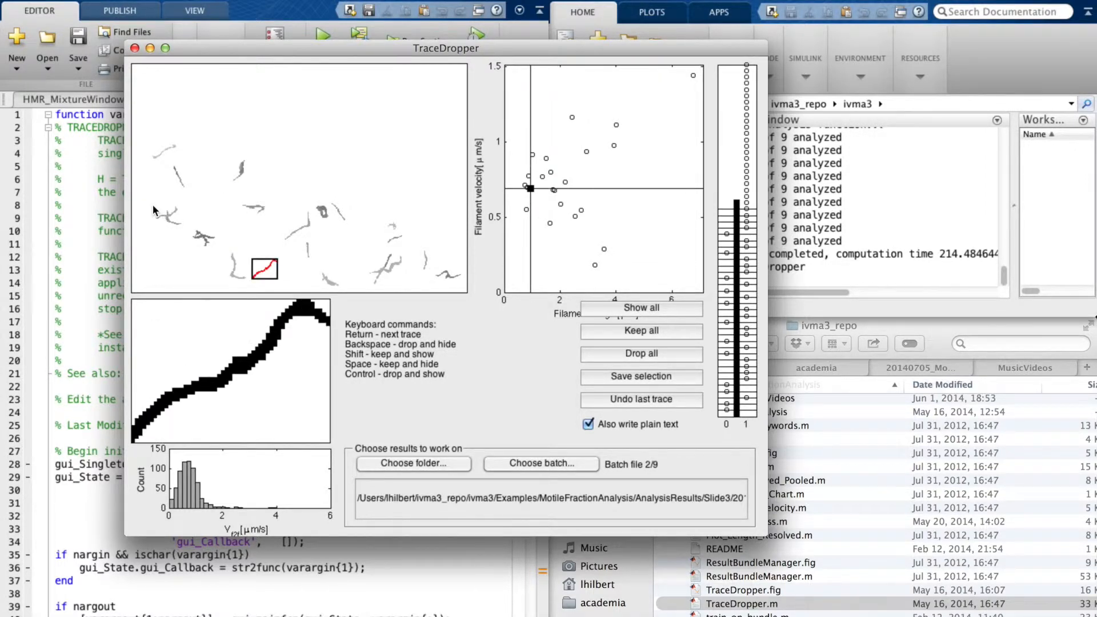
pyautogui.press('space')
pyautogui.press('space')
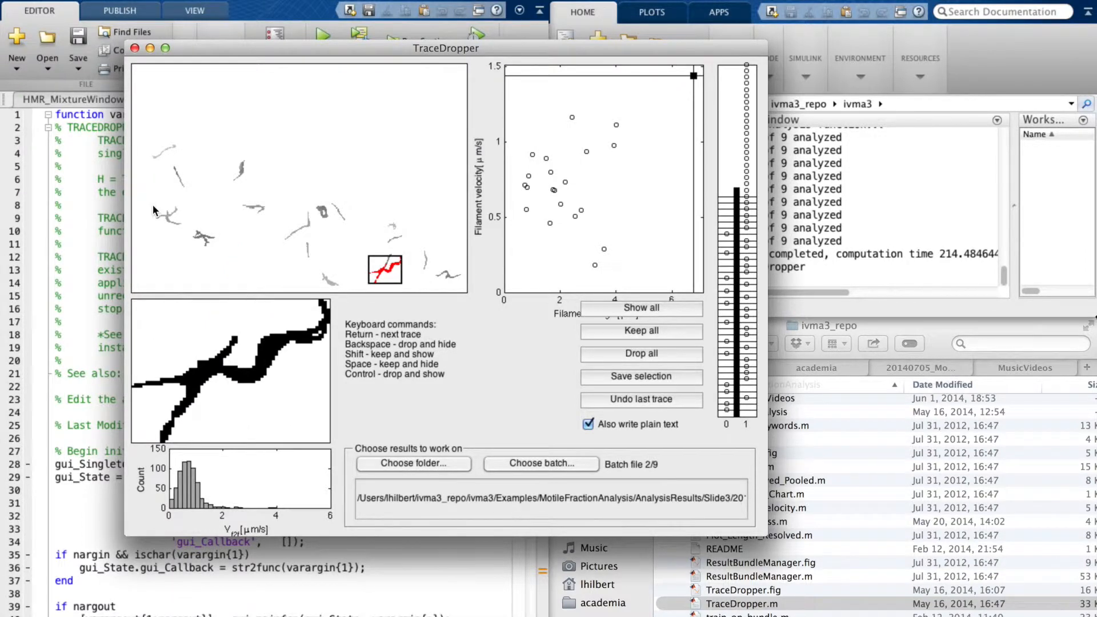
pyautogui.press('space')
pyautogui.press('space')
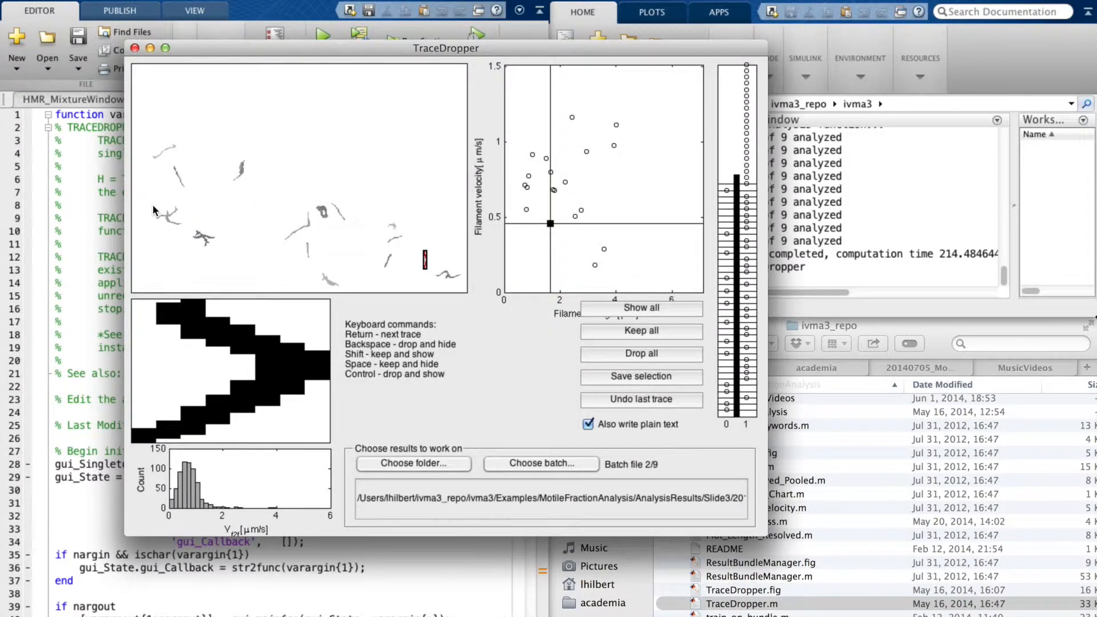
pyautogui.press('space')
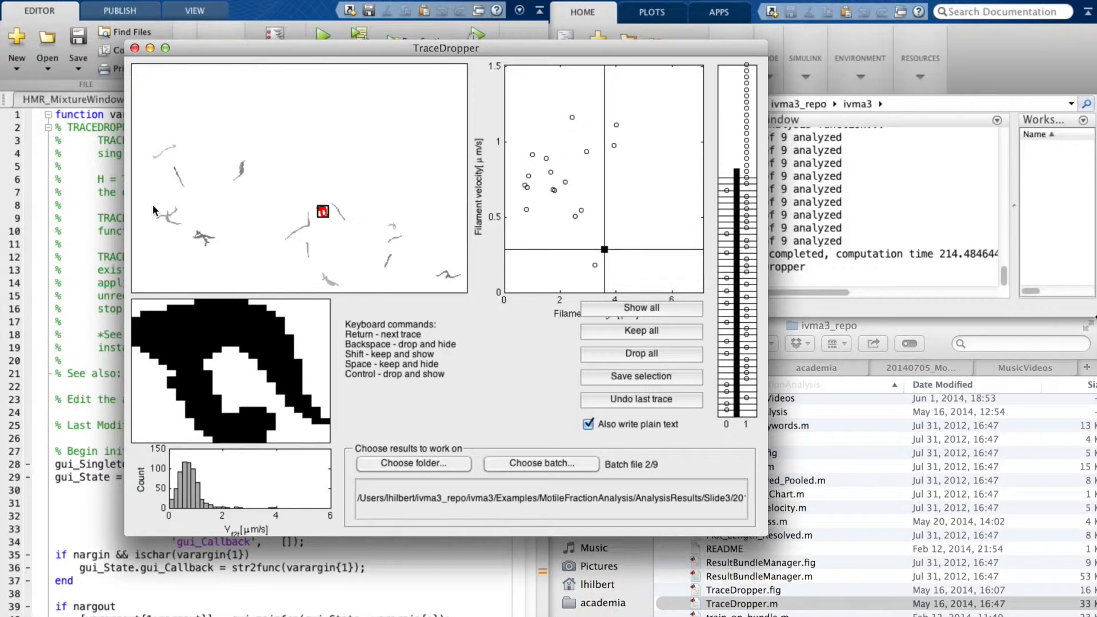
pyautogui.press('ctrl')
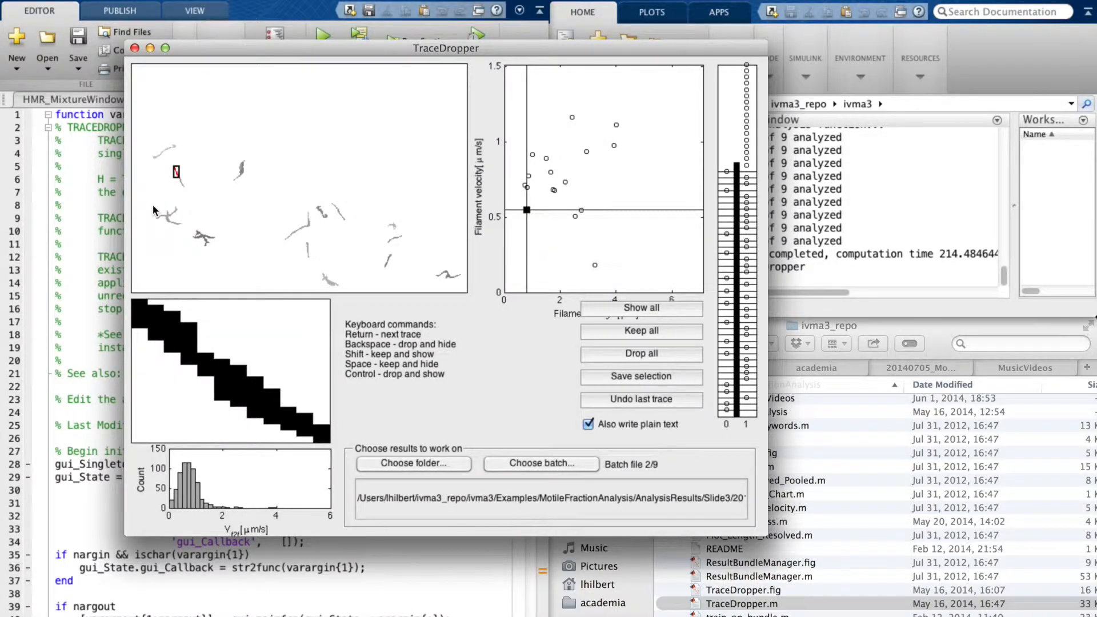
pyautogui.press('shift')
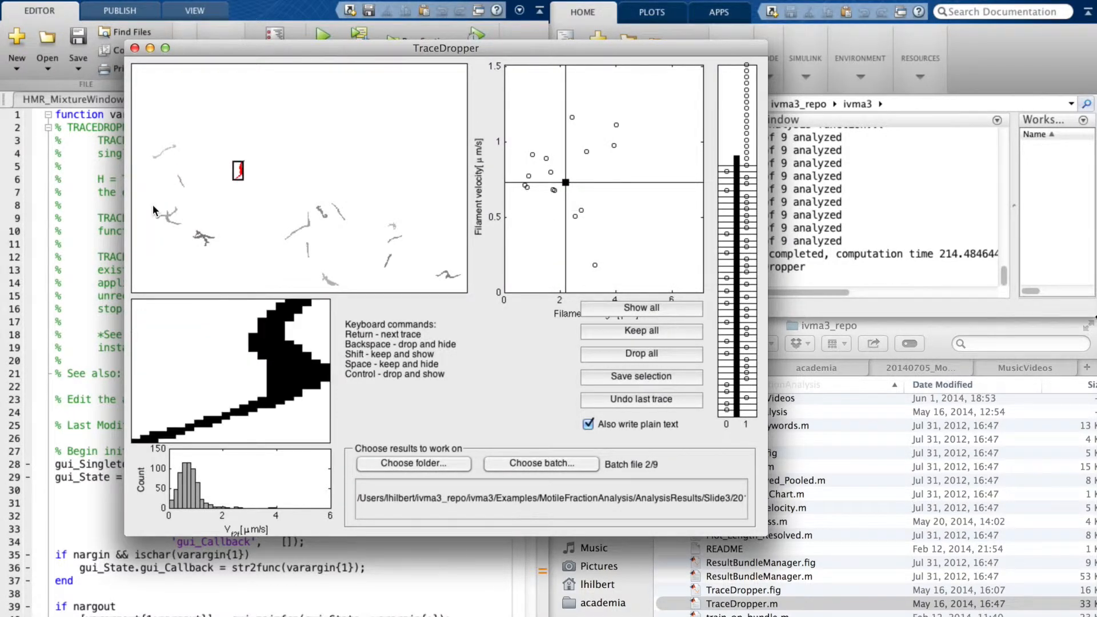
pyautogui.press('shift')
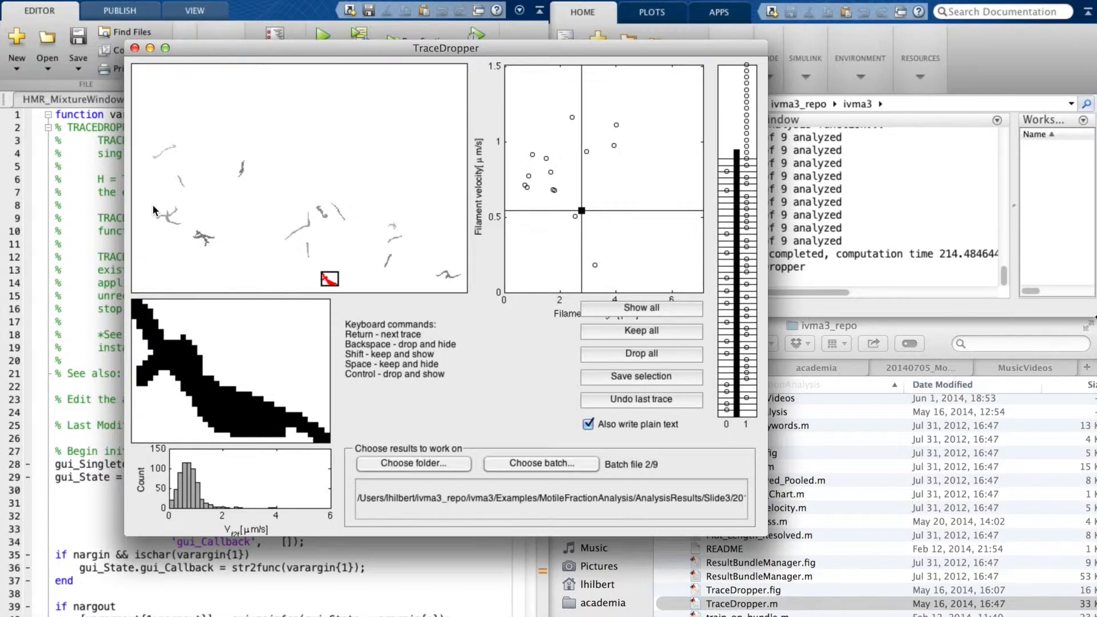
pyautogui.press('BackSpace')
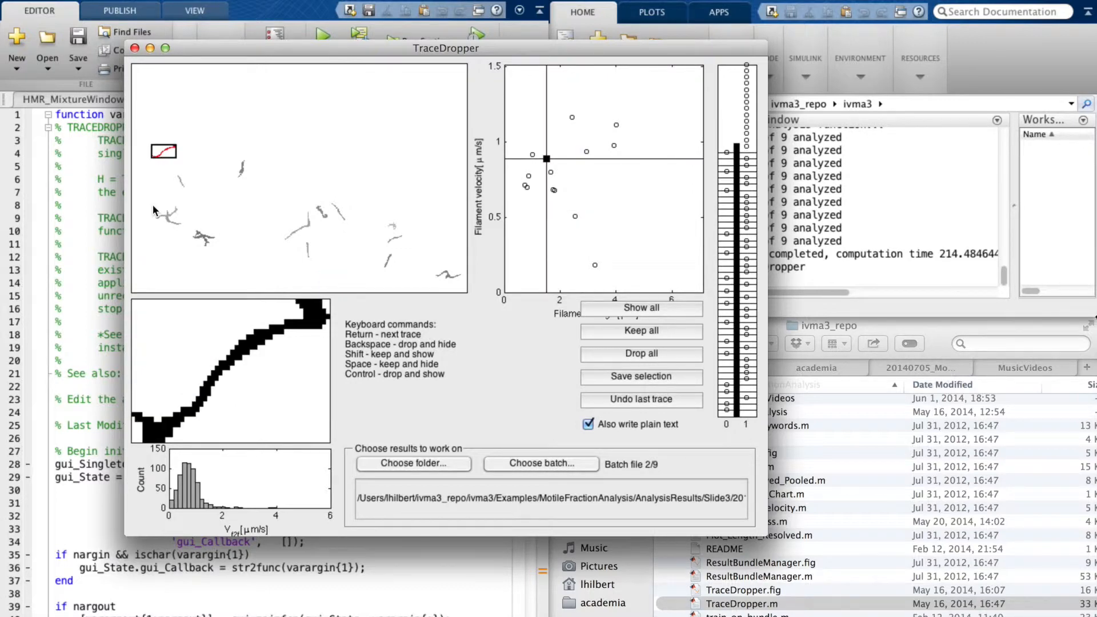
pyautogui.press('BackSpace')
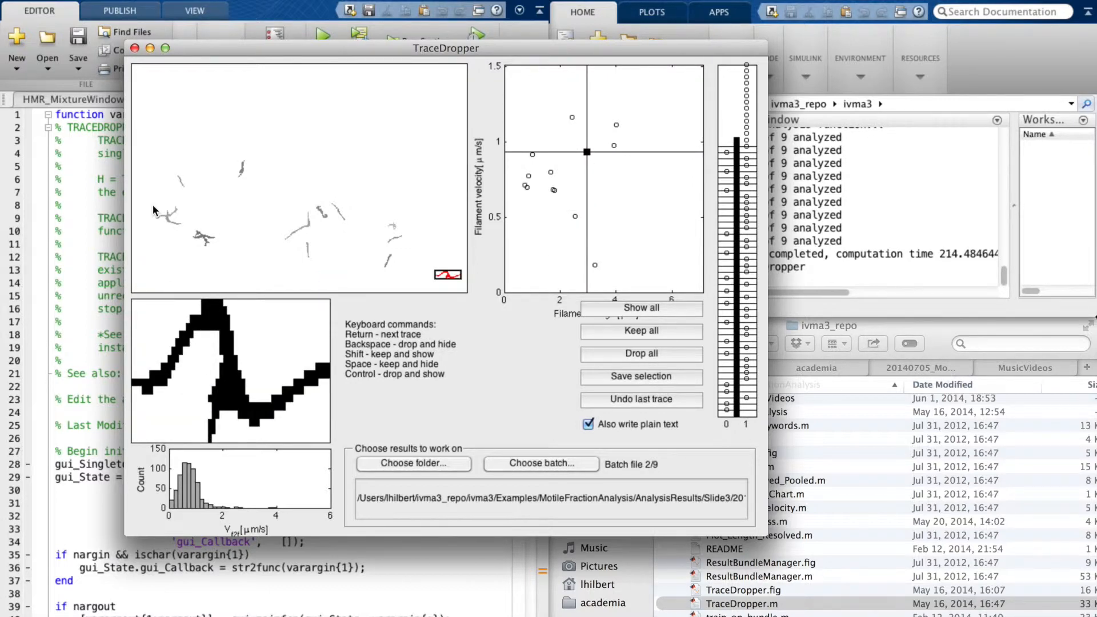
pyautogui.press('BackSpace')
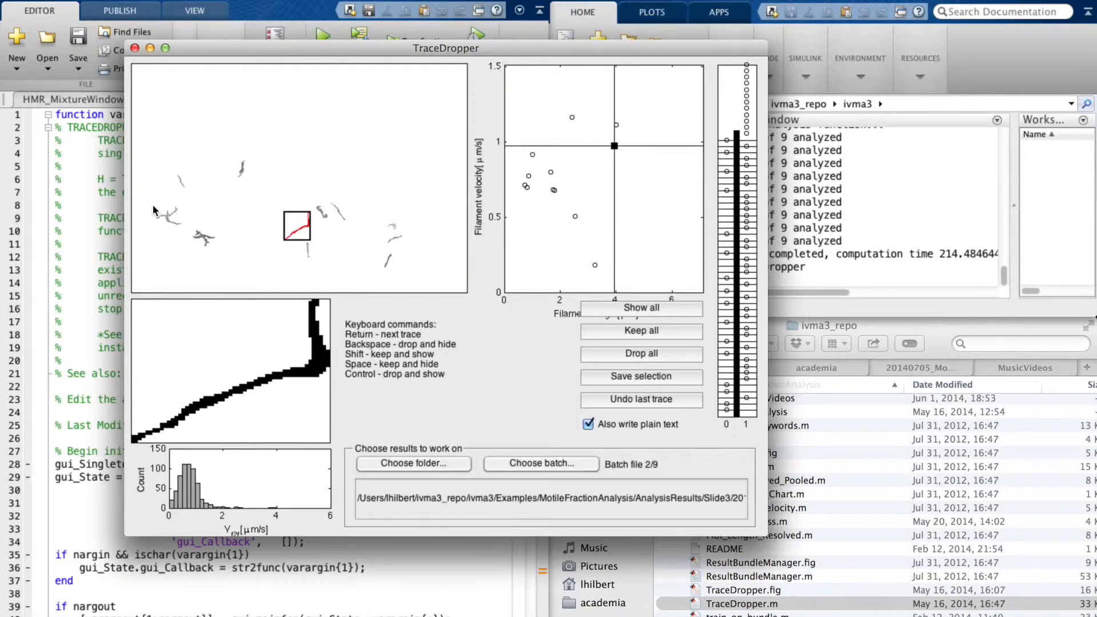
pyautogui.press('BackSpace')
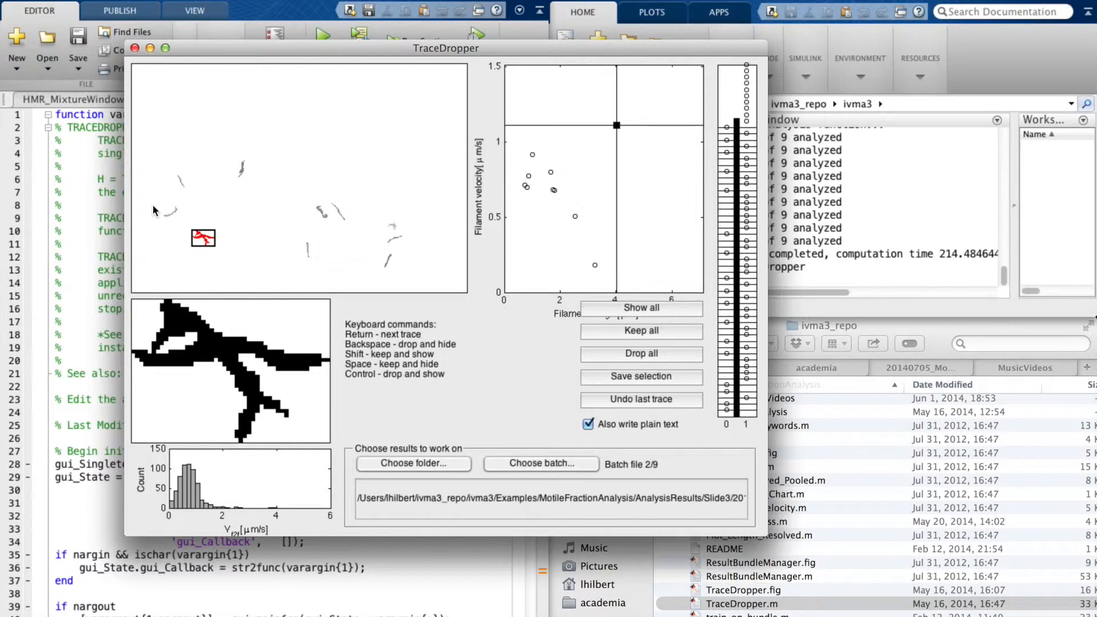
pyautogui.press('BackSpace')
pyautogui.press('space')
pyautogui.press('space')
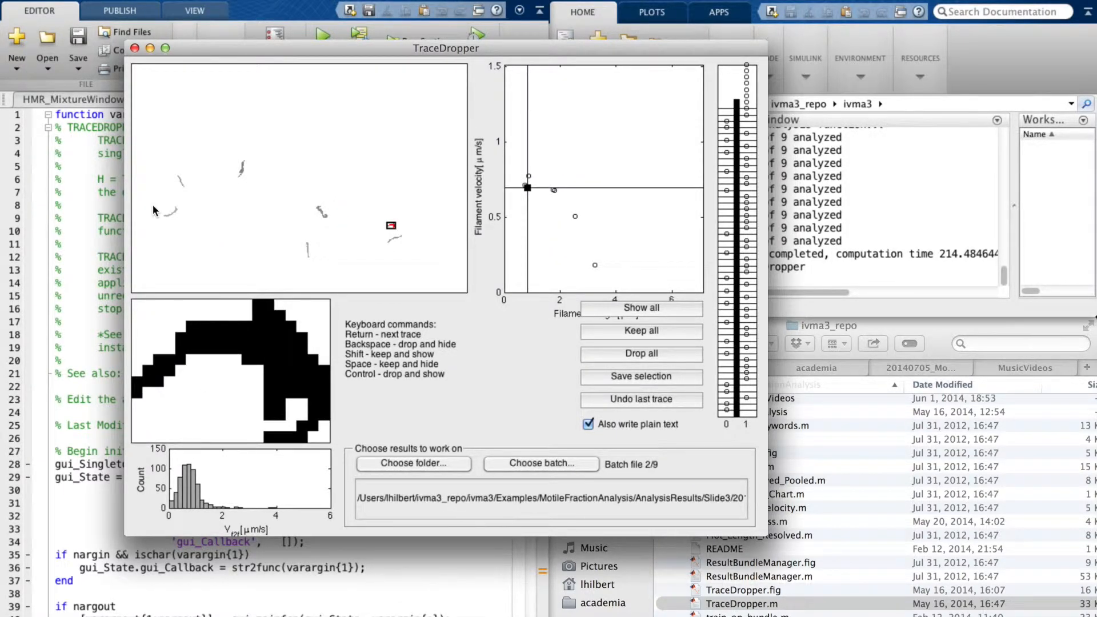
pyautogui.press('space')
pyautogui.press('space')
pyautogui.press('space')
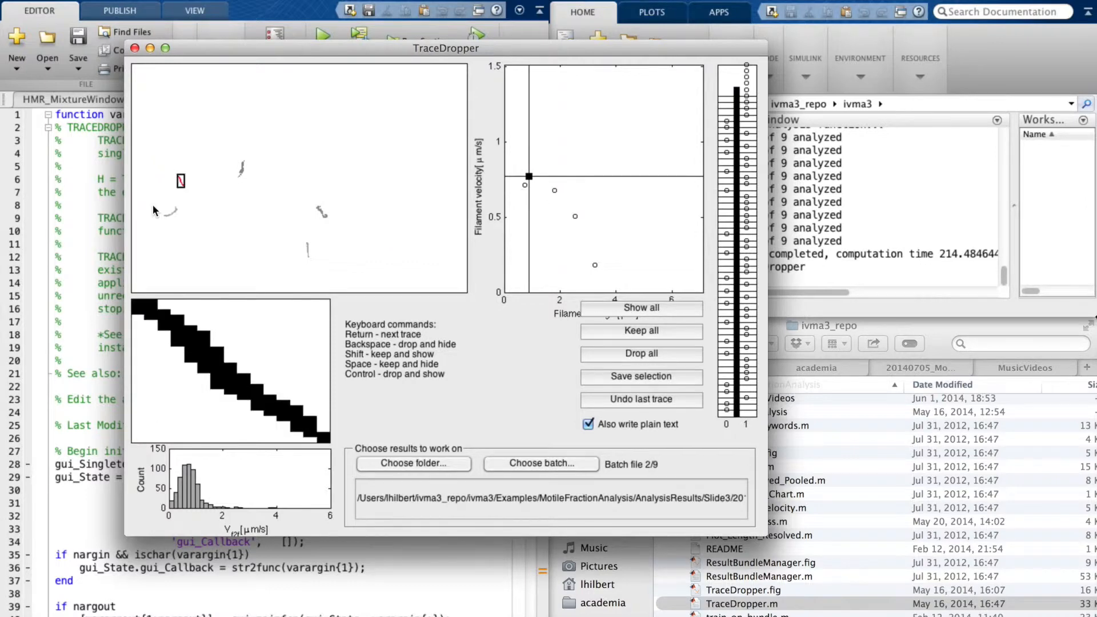
pyautogui.press('space')
pyautogui.press('space')
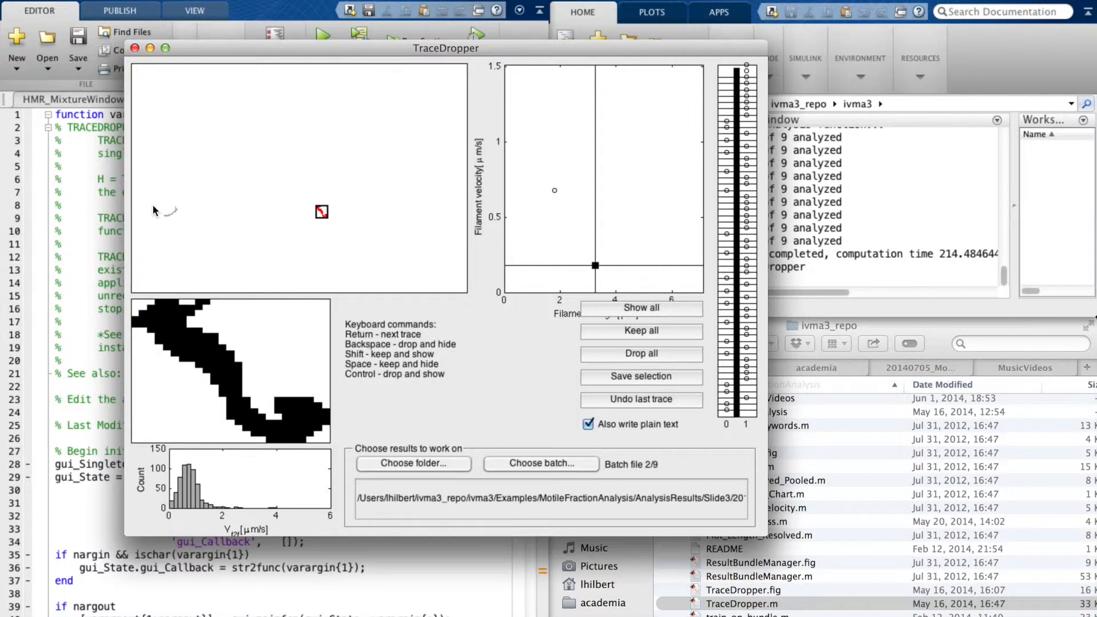
pyautogui.press('space')
pyautogui.press('space')
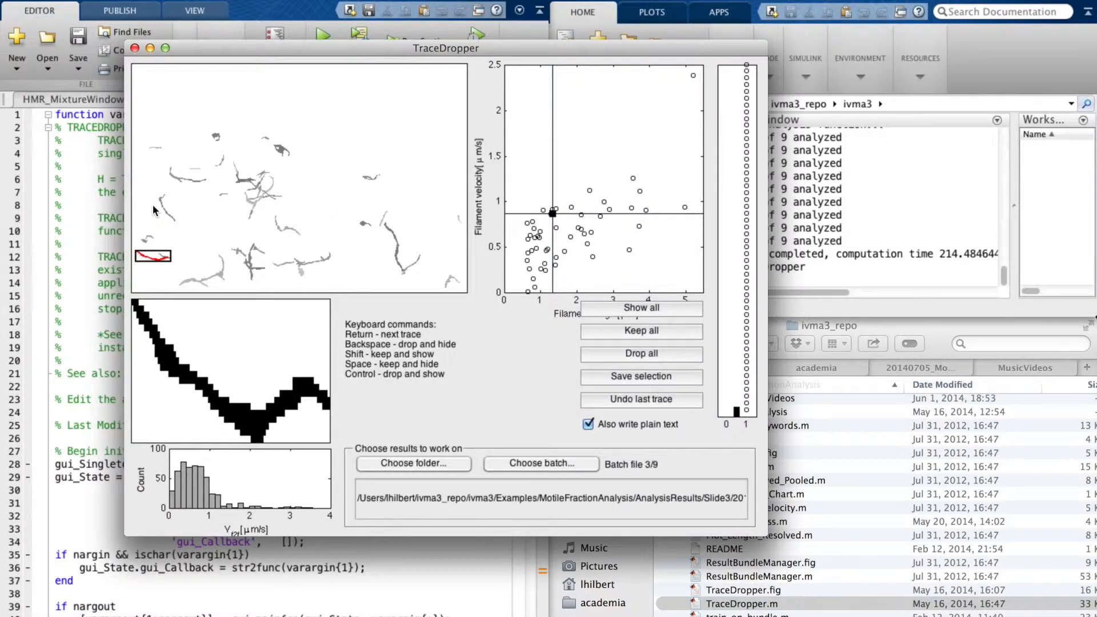
# - Go through all filament traces of batch file 3/9, keeping clean single-filament paths and dropping branched, crossing or clumped ones, hiding each judged trace
pyautogui.press('space')
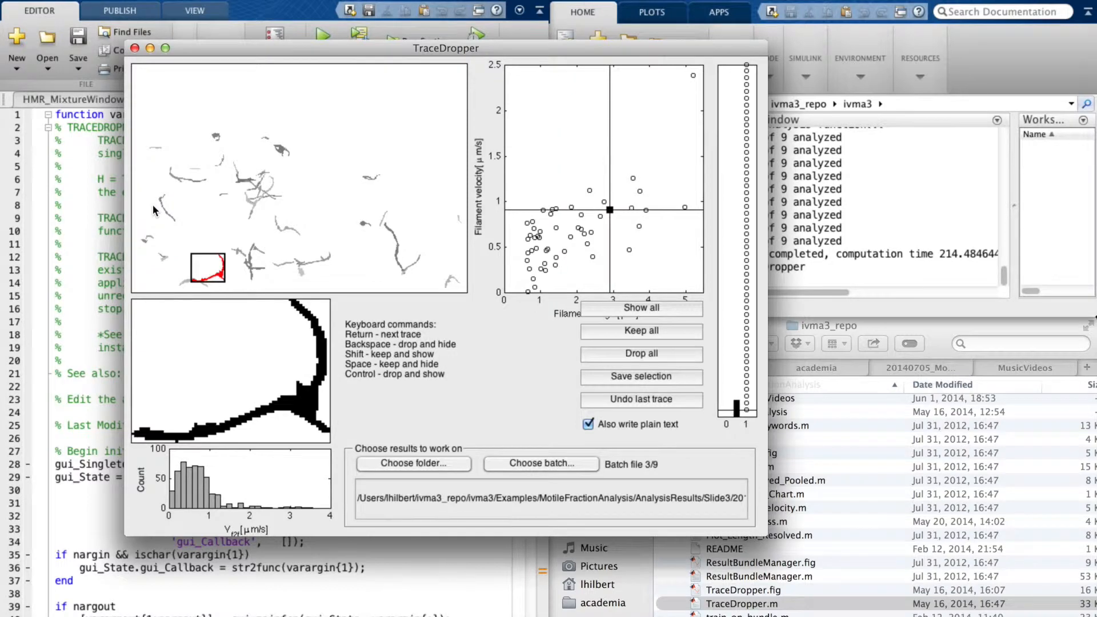
pyautogui.press('BackSpace')
pyautogui.press('space')
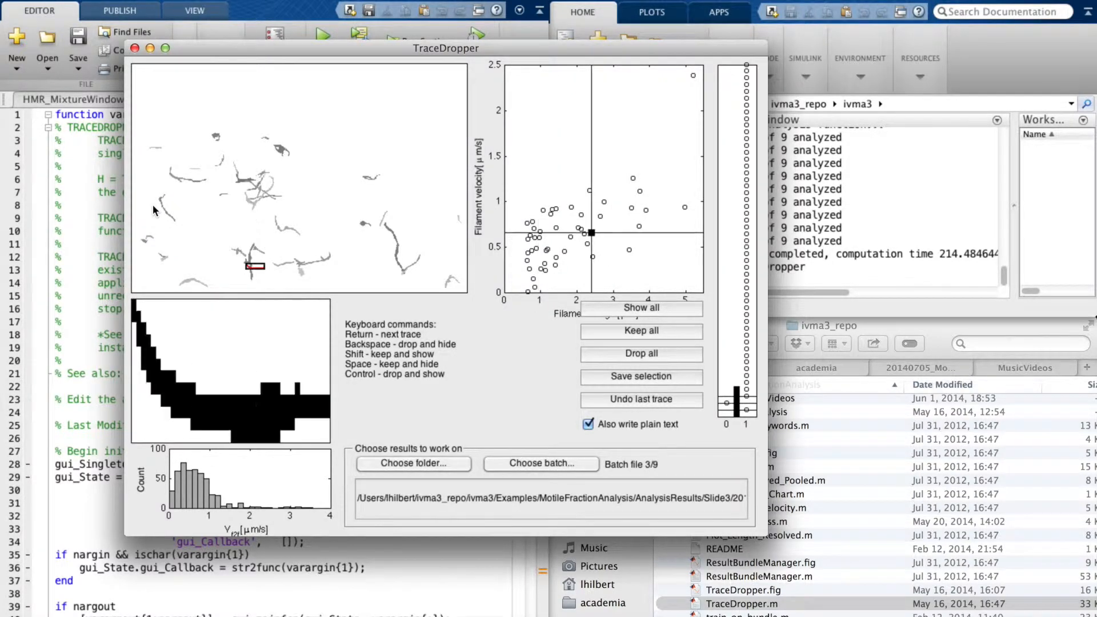
pyautogui.press('space')
pyautogui.press('space')
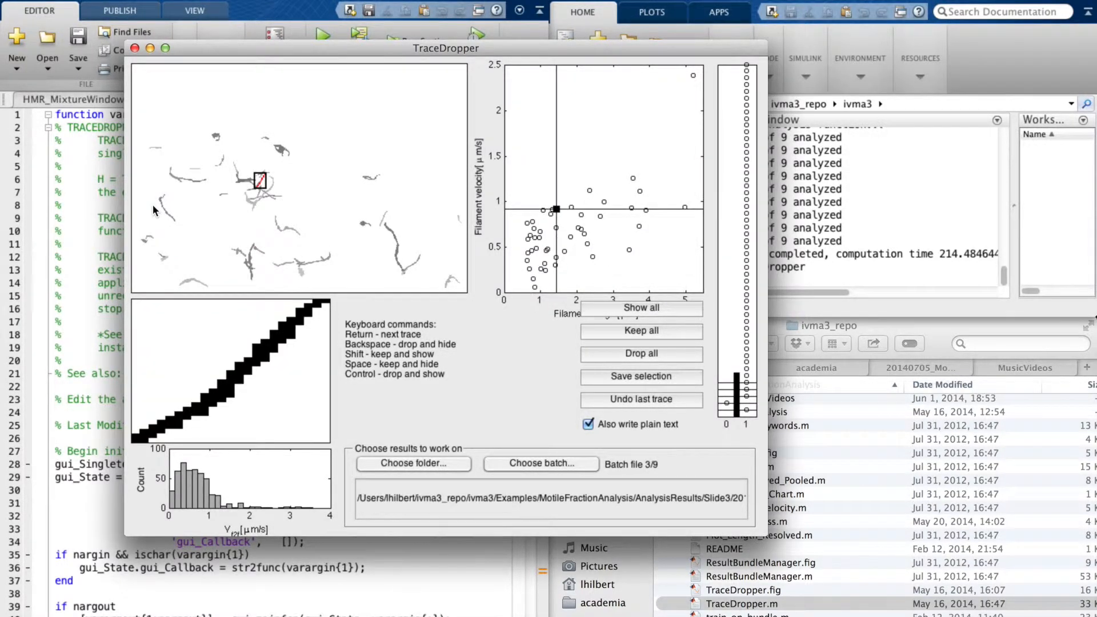
pyautogui.press('space')
pyautogui.press('space')
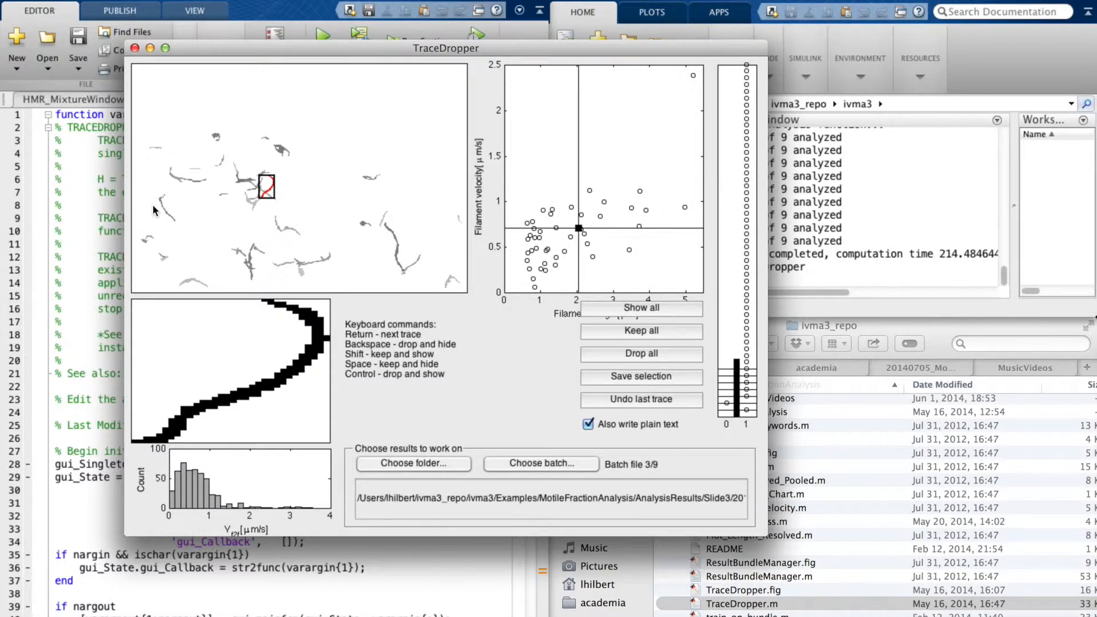
pyautogui.press('space')
pyautogui.press('space')
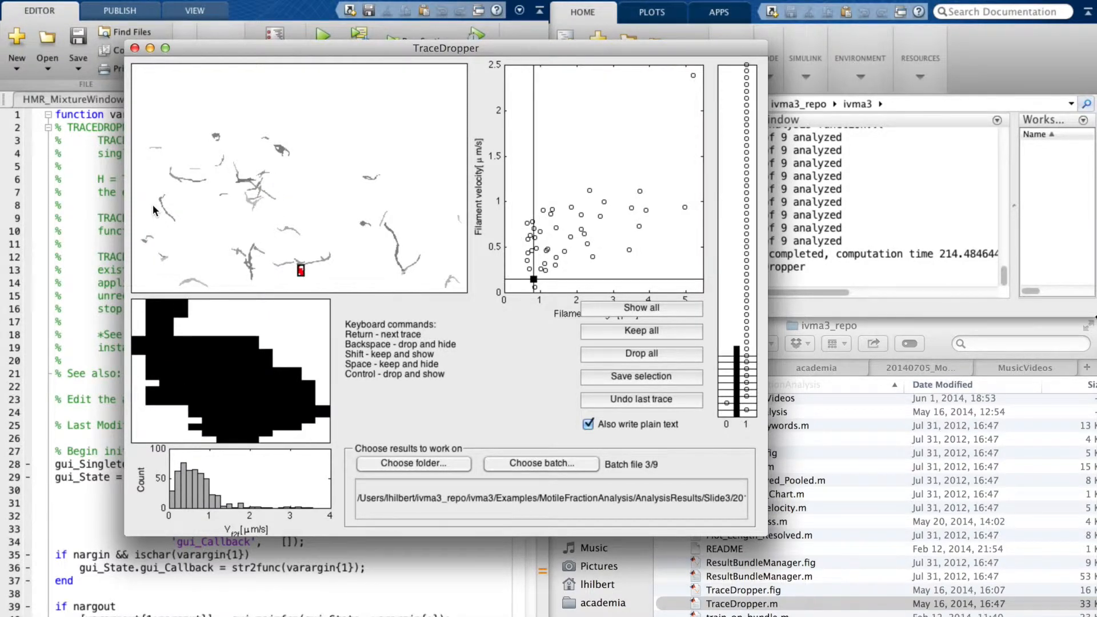
pyautogui.press('space')
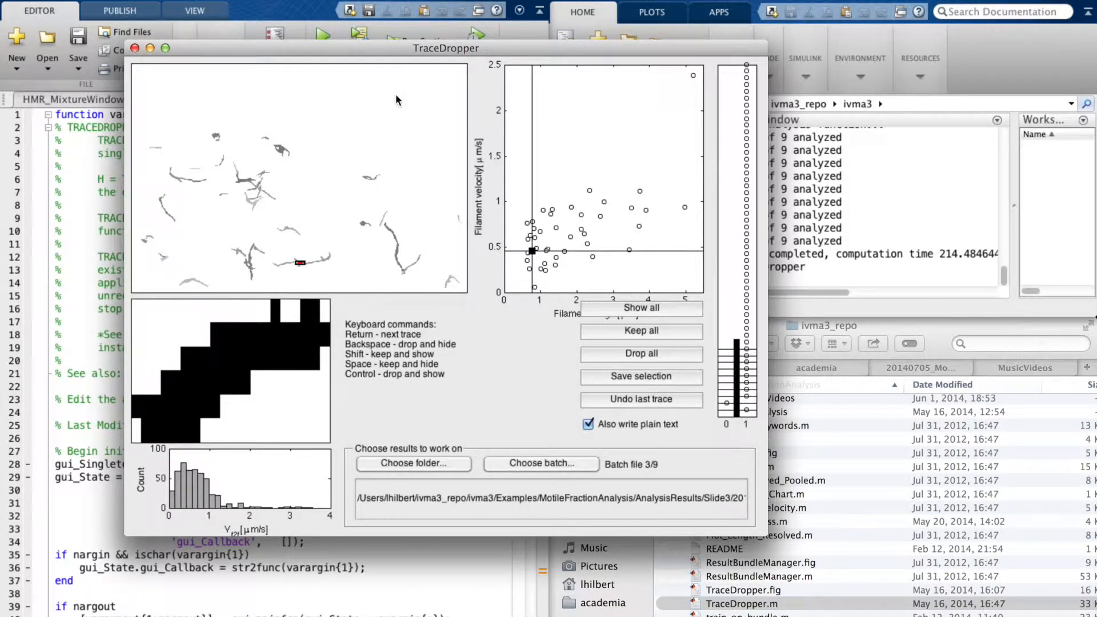
pyautogui.press('space')
pyautogui.press('BackSpace')
pyautogui.press('space')
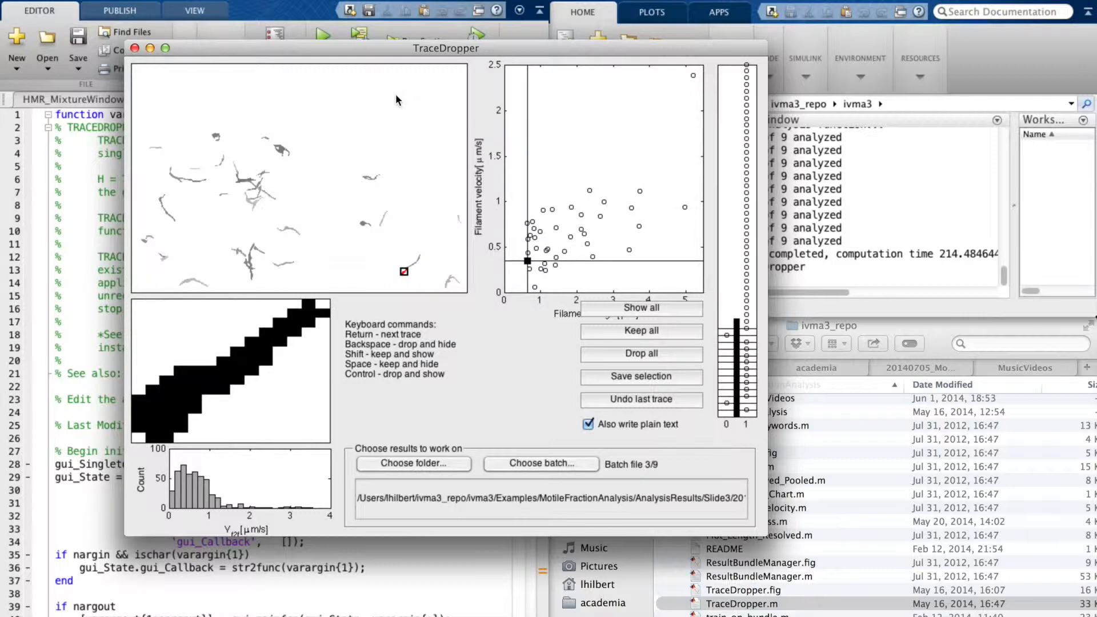
pyautogui.press('space')
pyautogui.press('BackSpace')
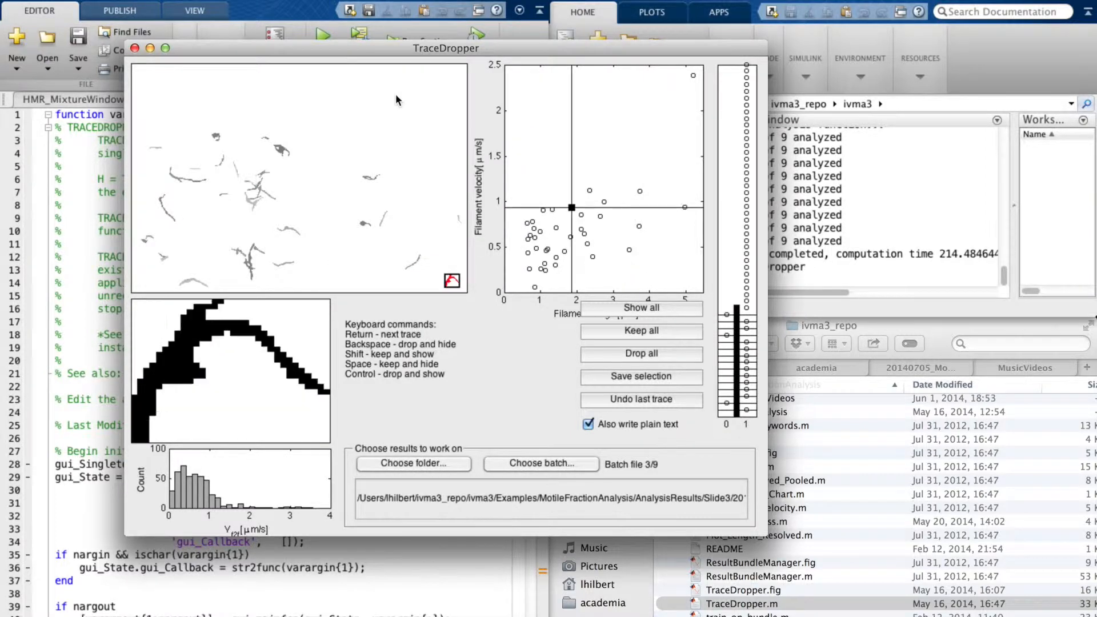
pyautogui.press('BackSpace')
pyautogui.press('space')
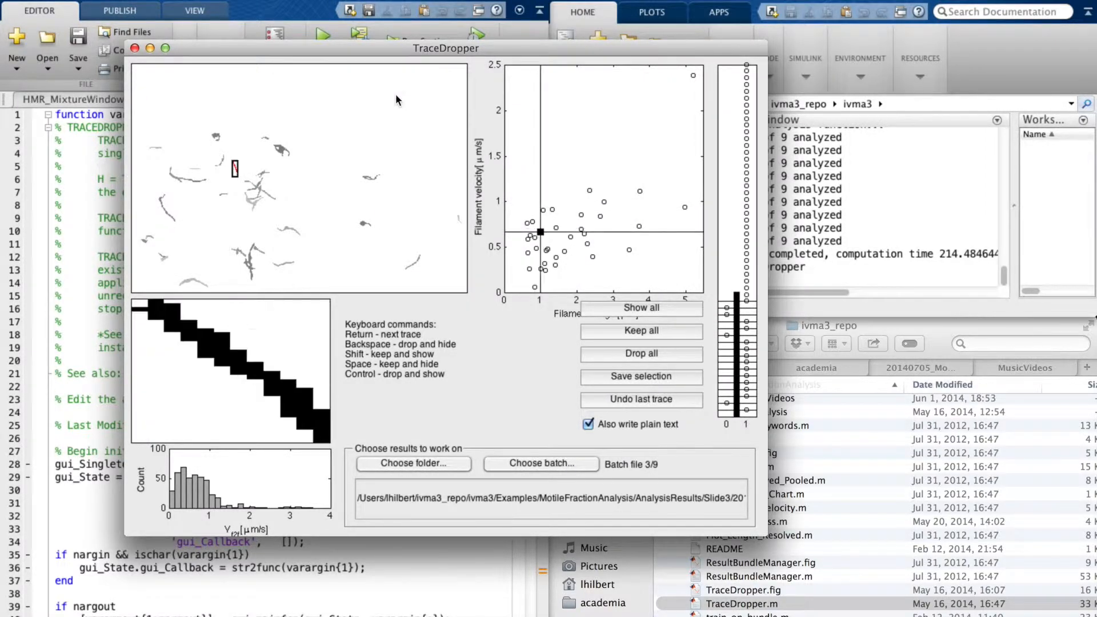
pyautogui.press('space')
pyautogui.press('space')
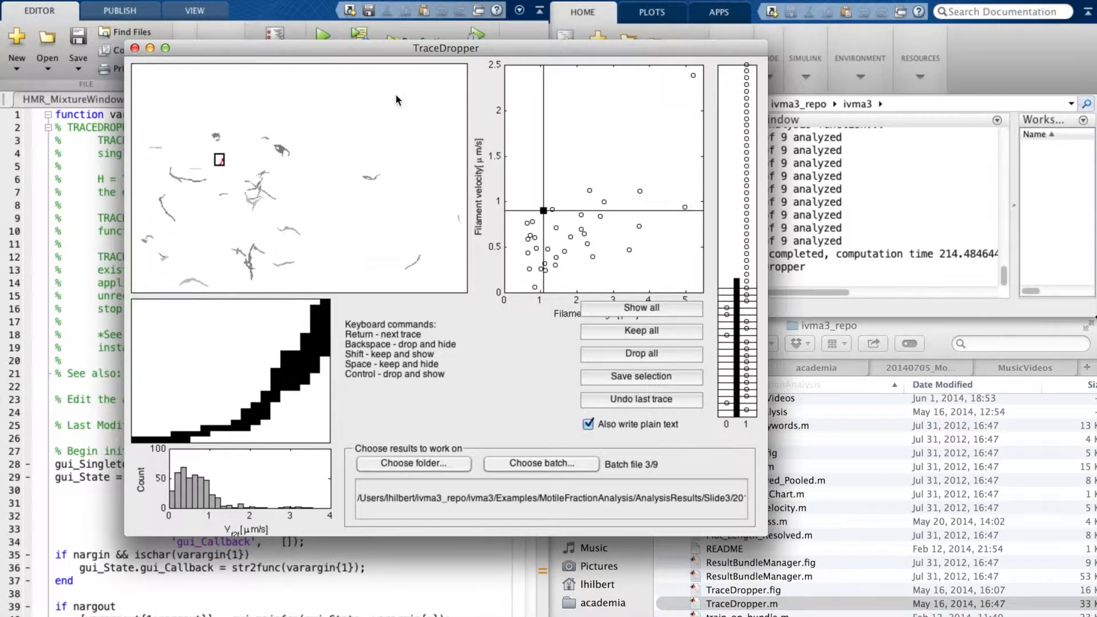
pyautogui.press('space')
pyautogui.press('space')
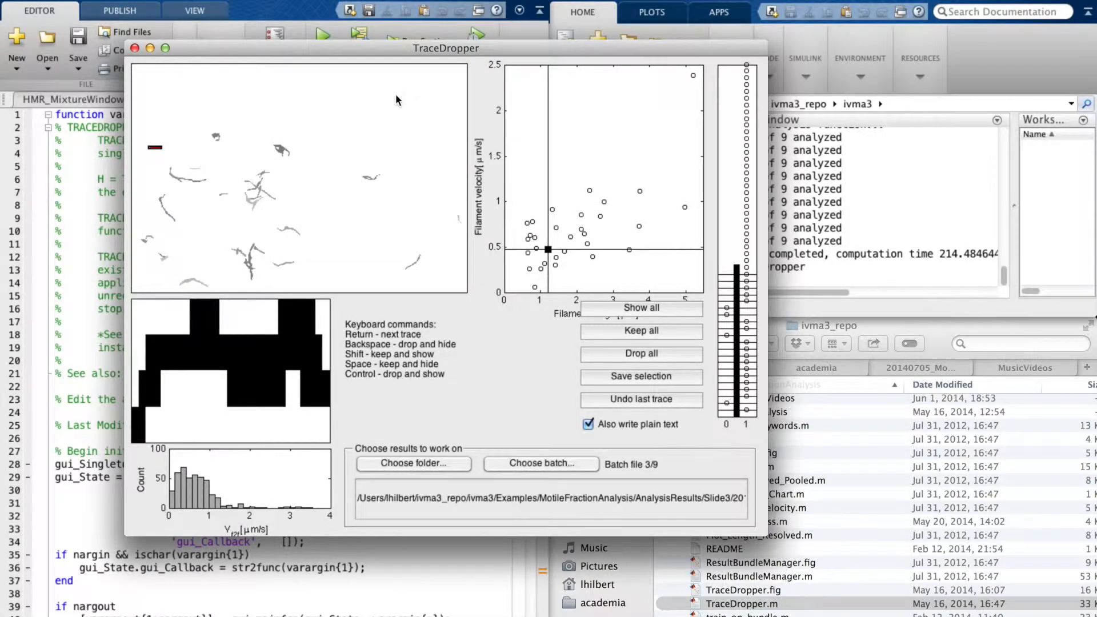
pyautogui.press('space')
pyautogui.press('shift')
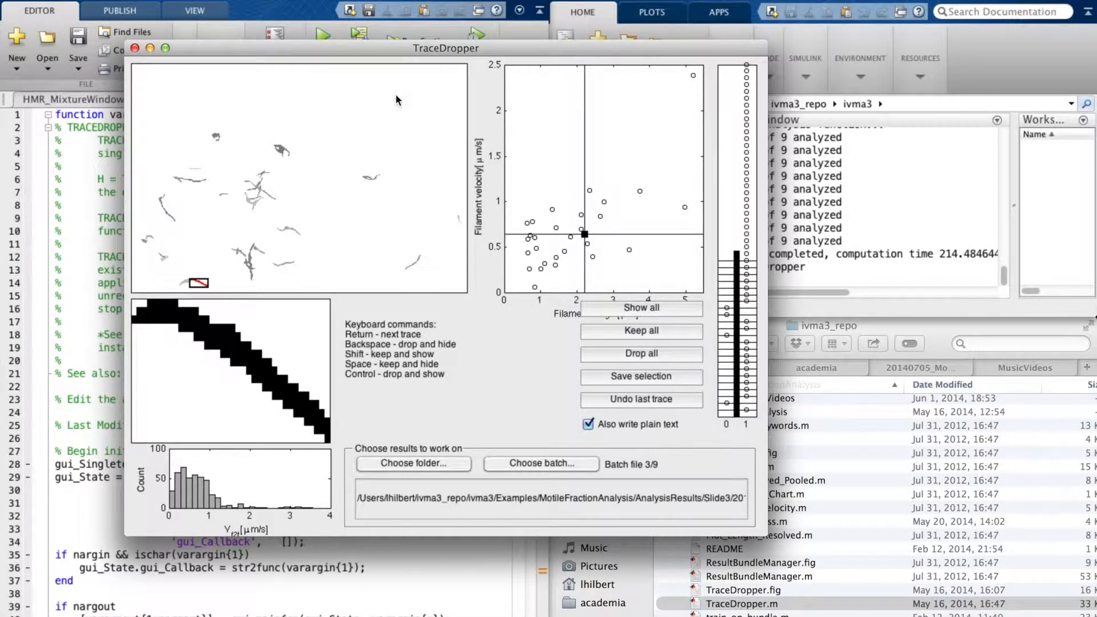
pyautogui.press('shift')
pyautogui.press('BackSpace')
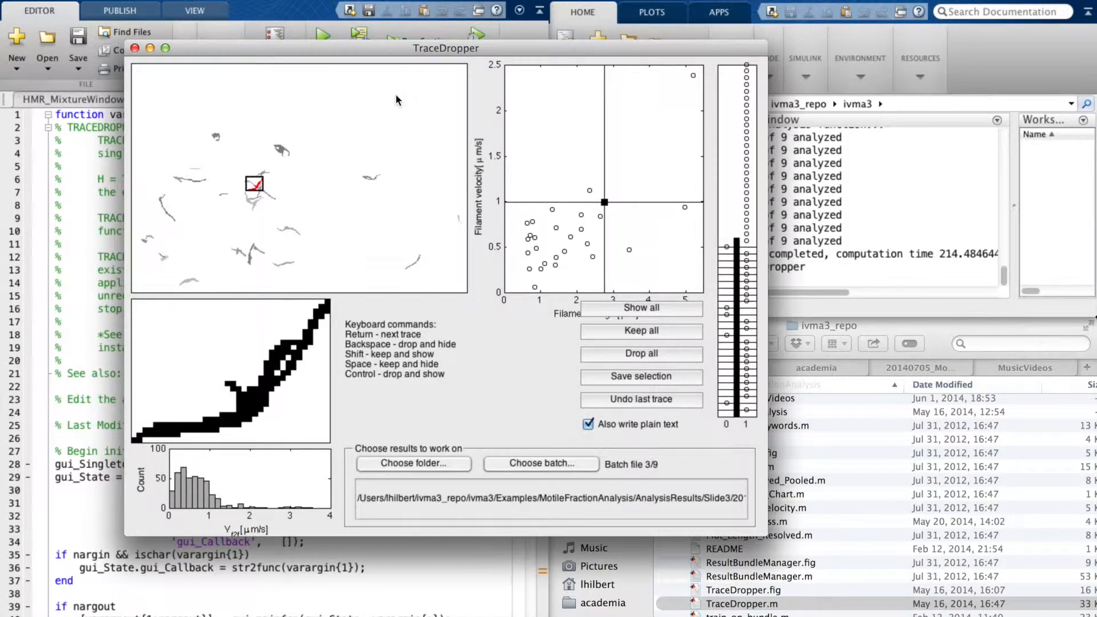
pyautogui.press('BackSpace')
pyautogui.press('space')
pyautogui.press('shift')
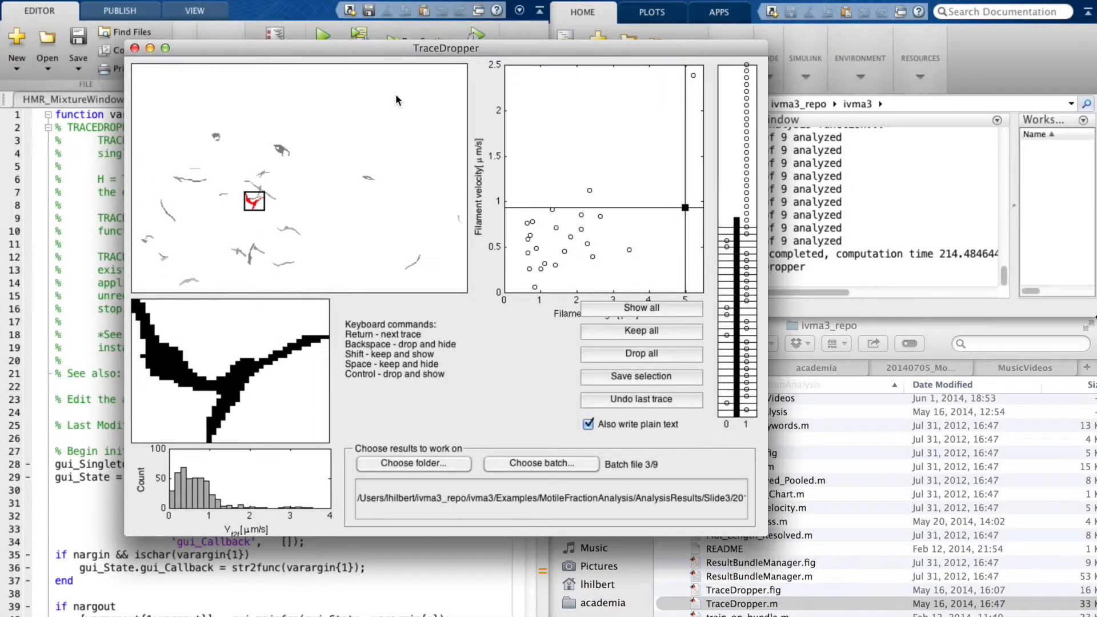
pyautogui.press('ctrl')
pyautogui.press('space')
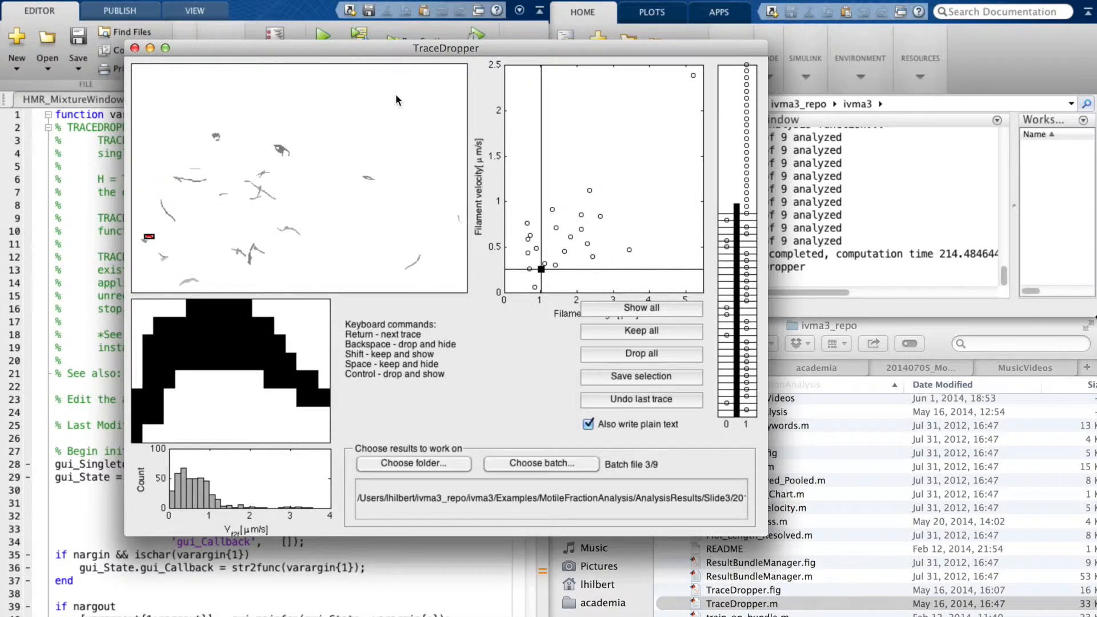
pyautogui.press('shift')
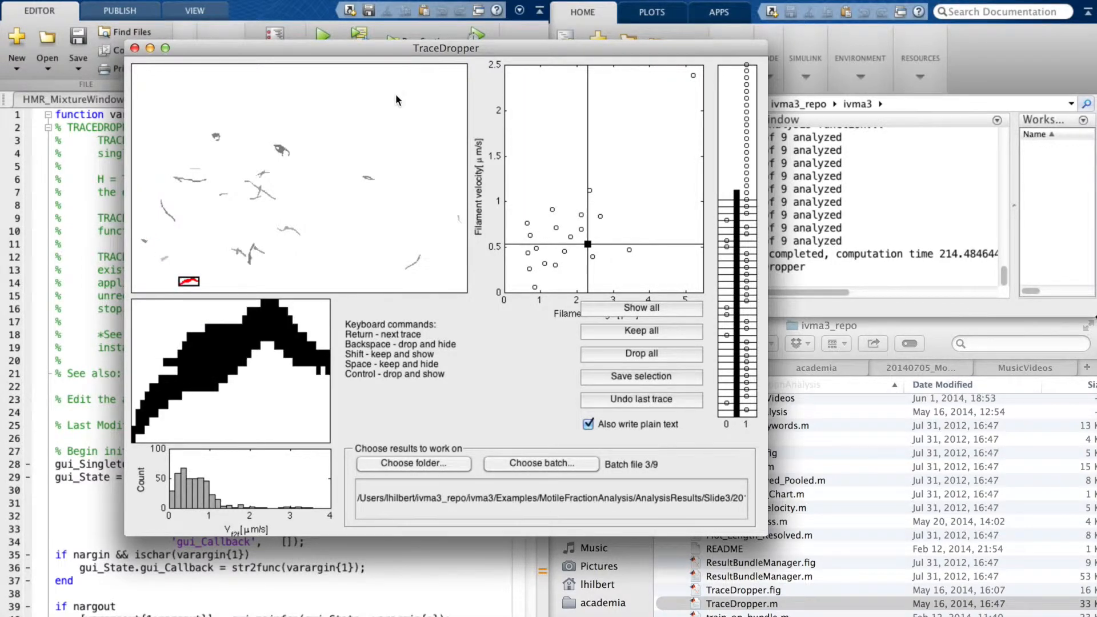
pyautogui.press('space')
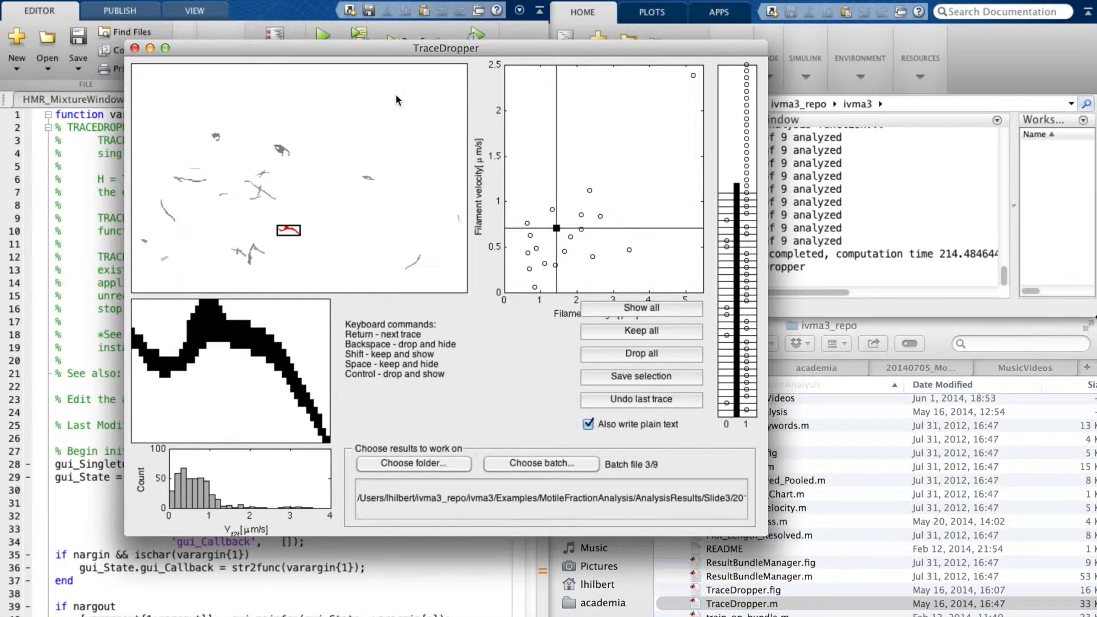
pyautogui.press('space')
pyautogui.press('space')
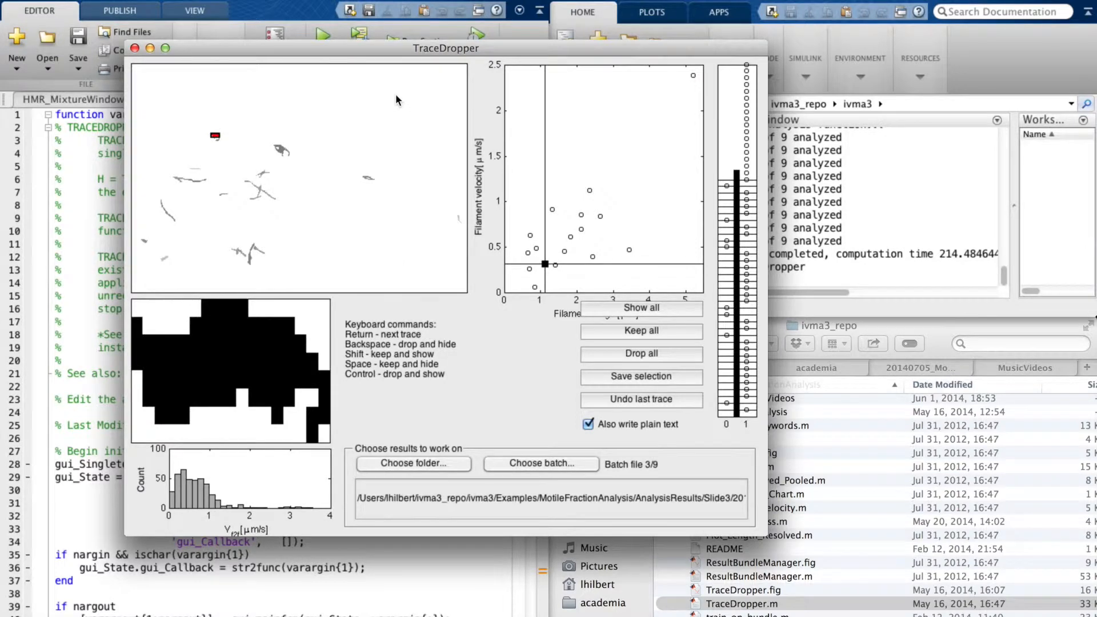
pyautogui.press('shift')
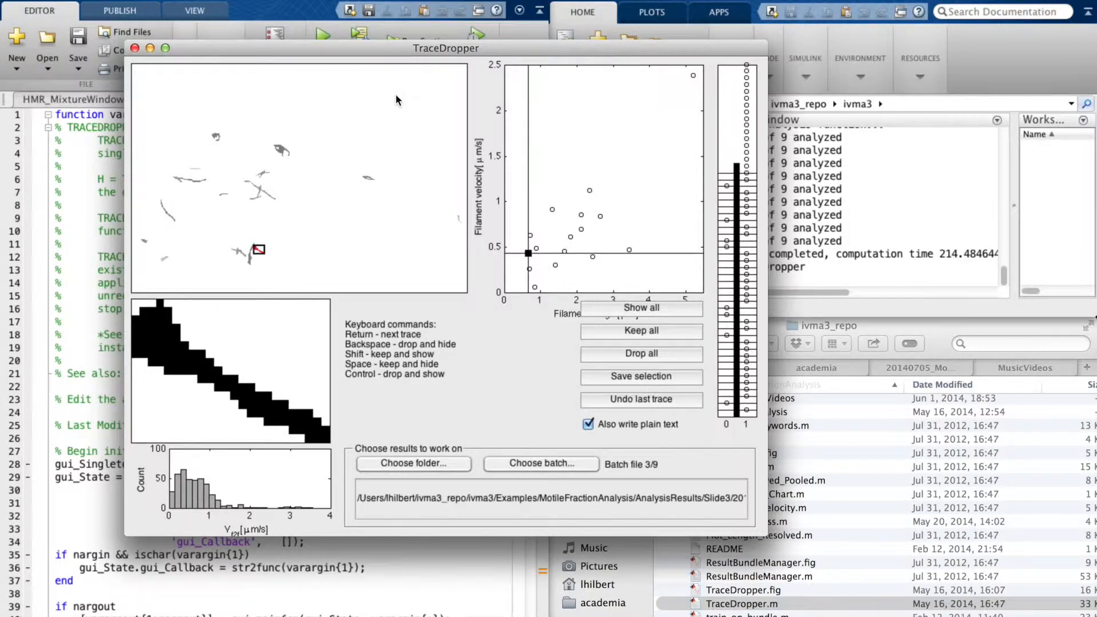
pyautogui.press('space')
pyautogui.press('BackSpace')
pyautogui.press('space')
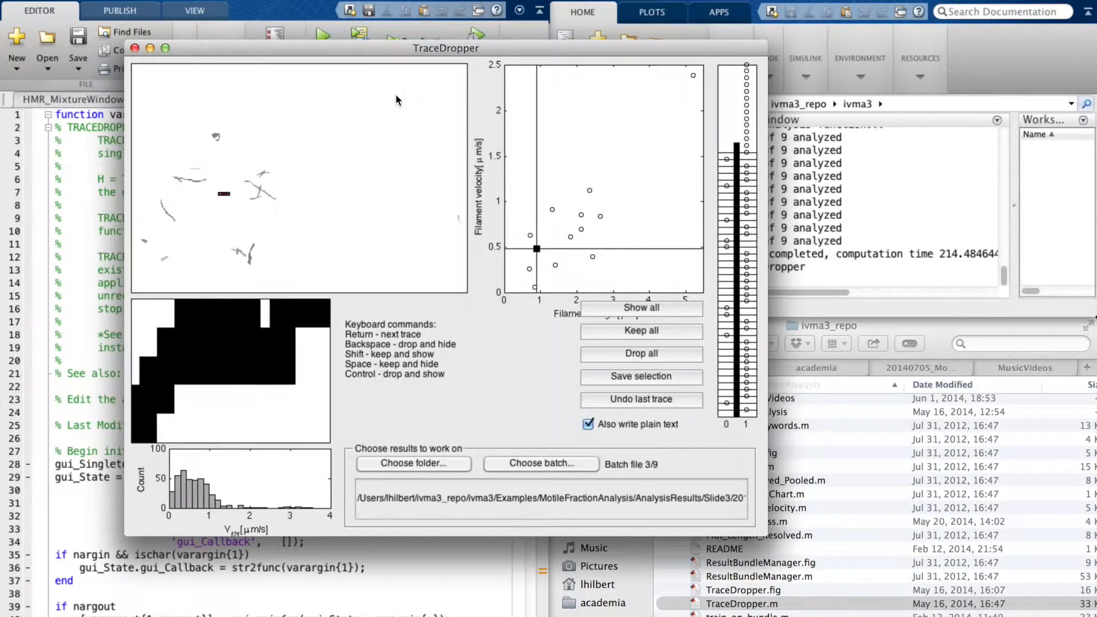
pyautogui.press('space')
pyautogui.press('space')
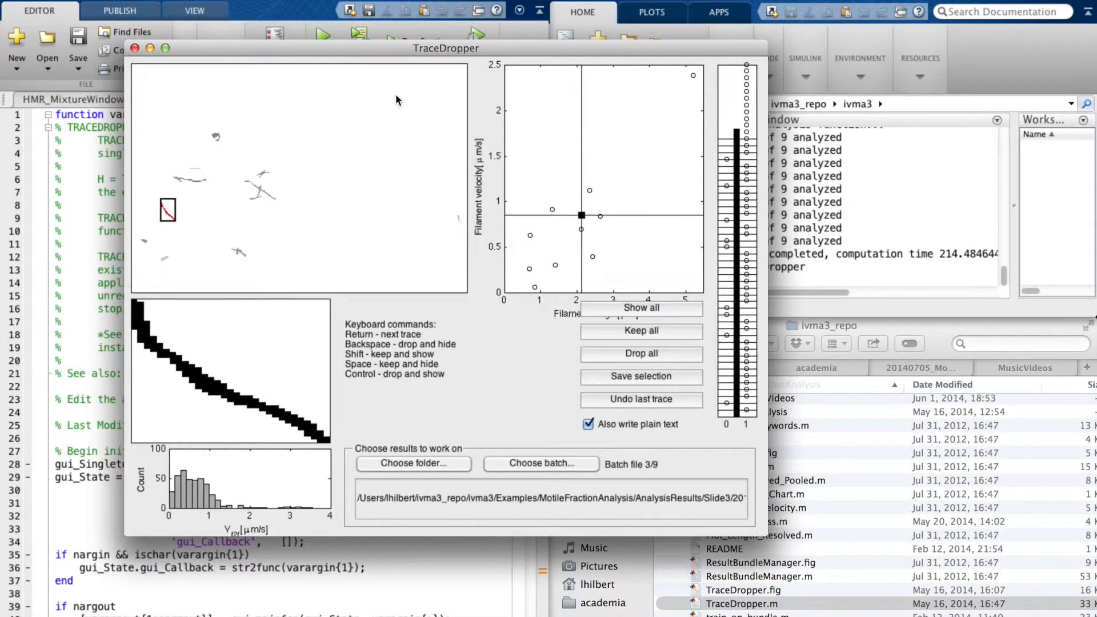
pyautogui.press('space')
pyautogui.press('space')
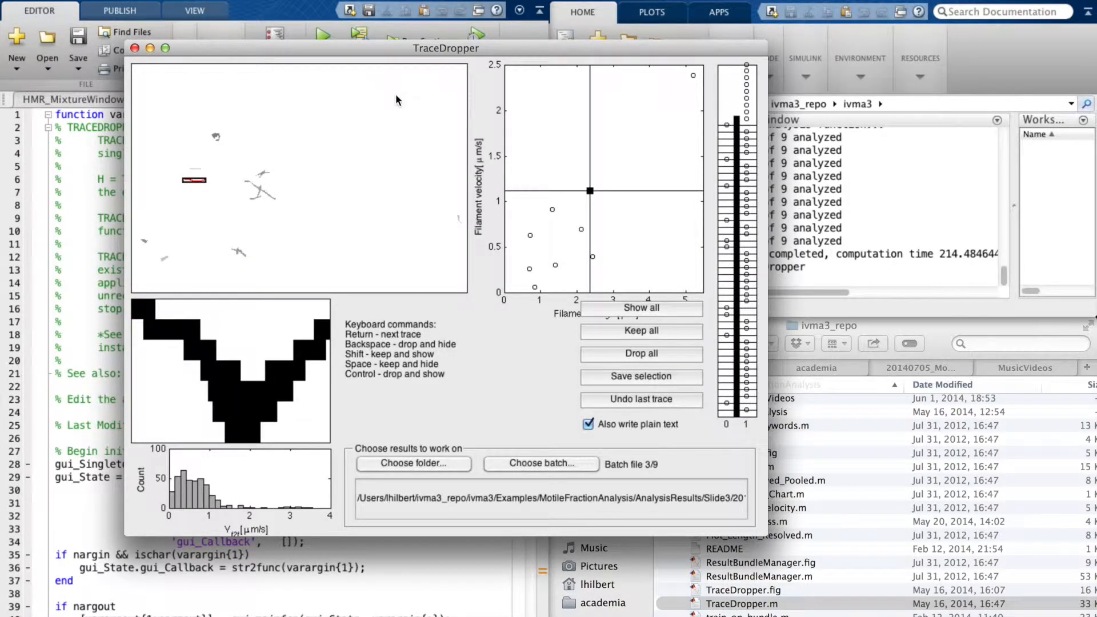
pyautogui.press('space')
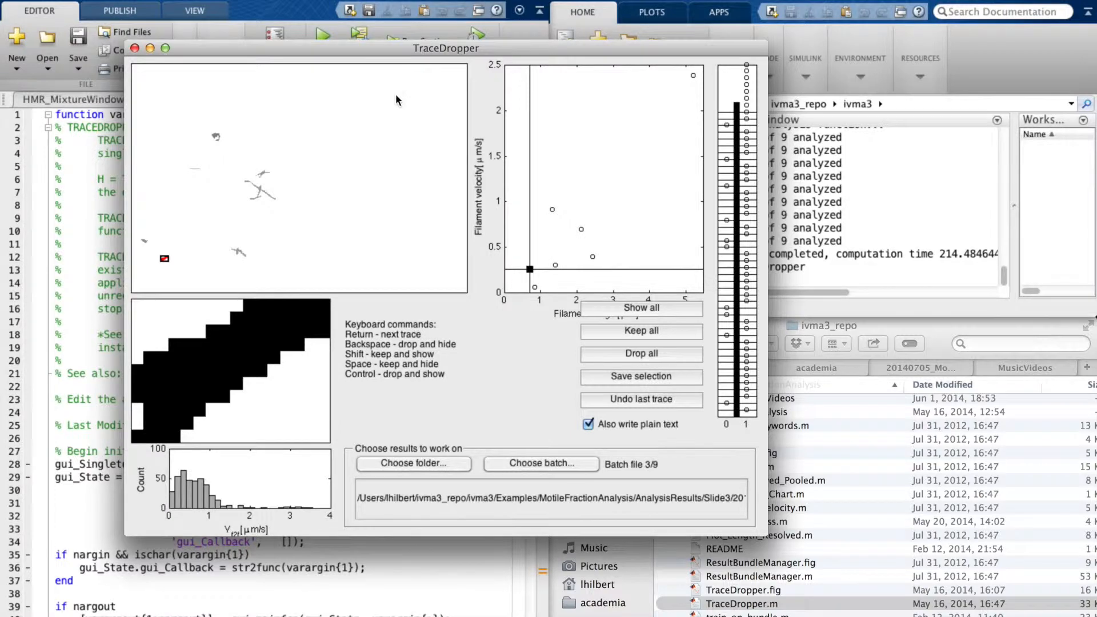
pyautogui.press('space')
pyautogui.press('space')
pyautogui.press('space')
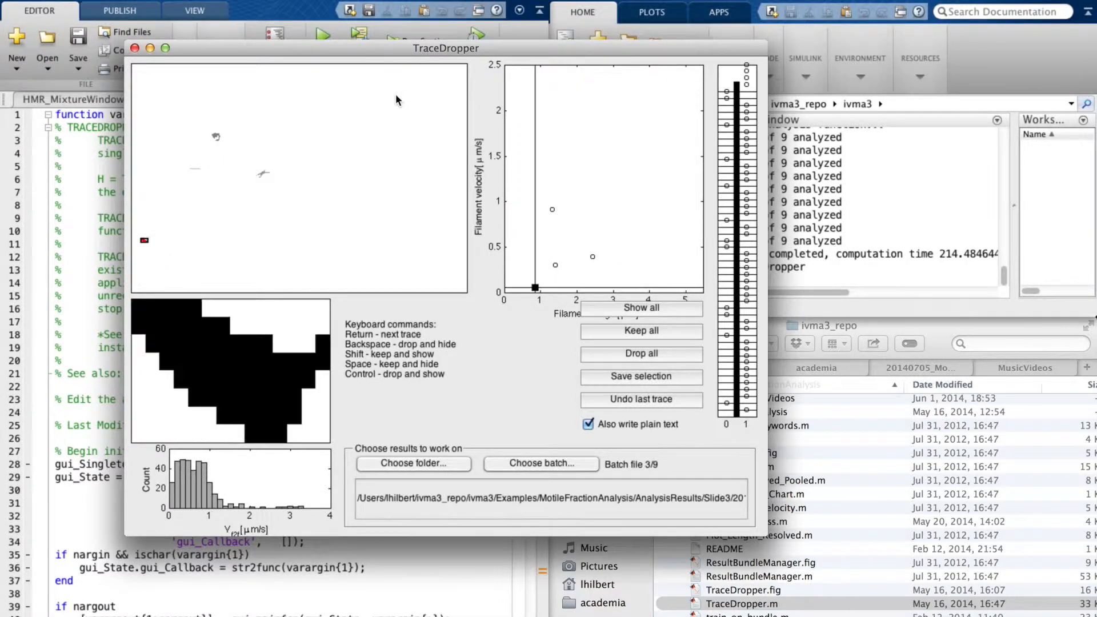
pyautogui.press('space')
pyautogui.press('space')
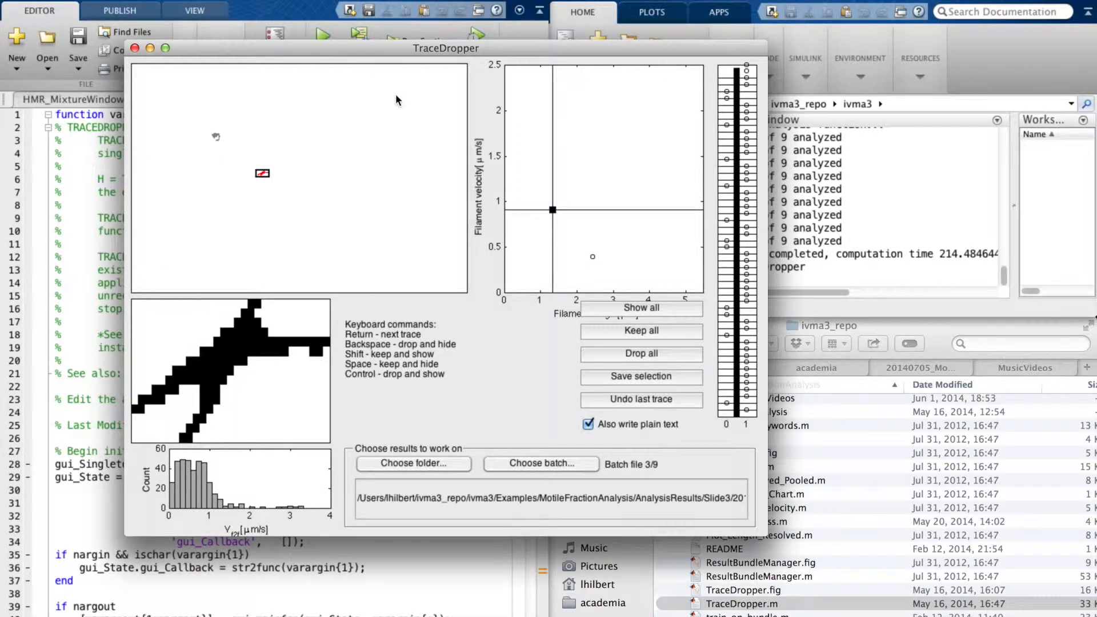
pyautogui.press('space')
pyautogui.press('space')
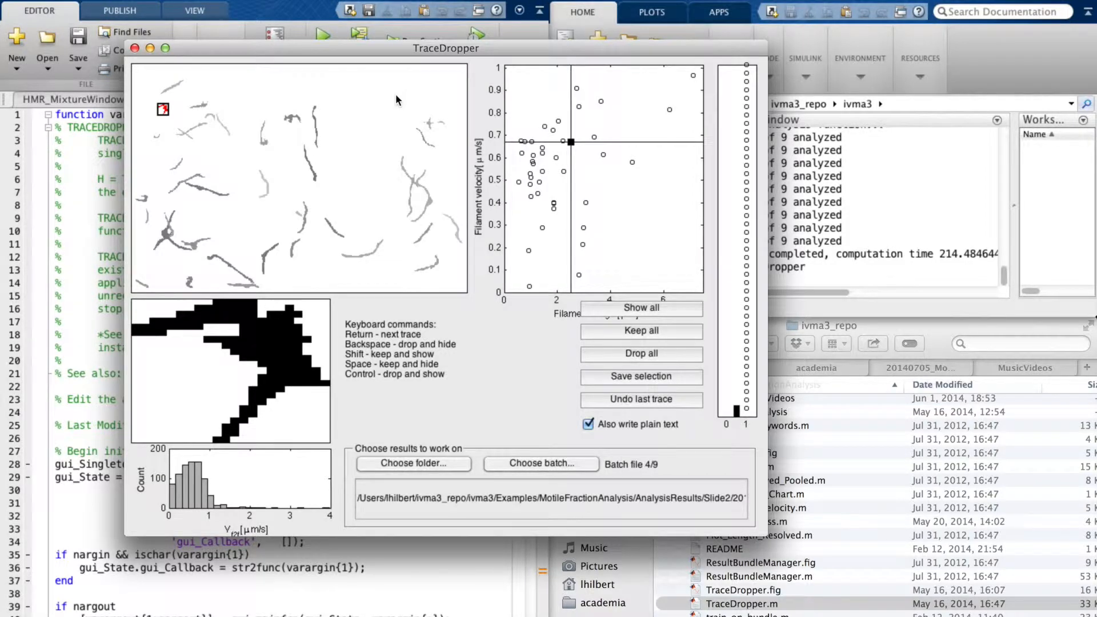
# - Judge all filament traces of batch file 4/9 one by one, keeping clean single-filament paths and dropping clumped, branched or crossing ones, hiding each judged trace
pyautogui.press('space')
pyautogui.press('space')
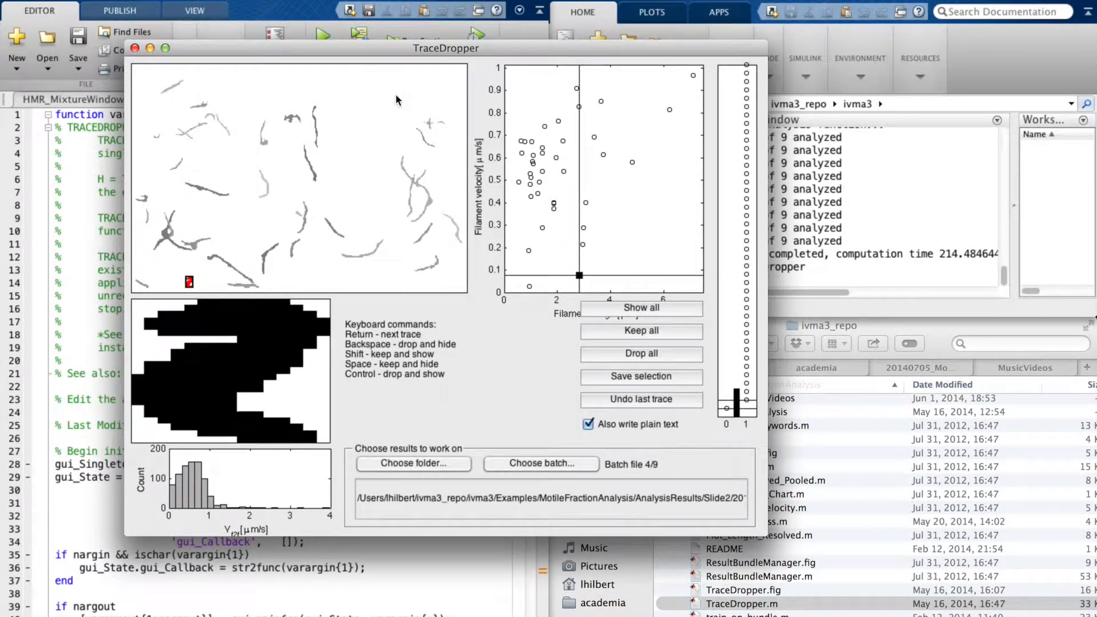
pyautogui.press('space')
pyautogui.press('space')
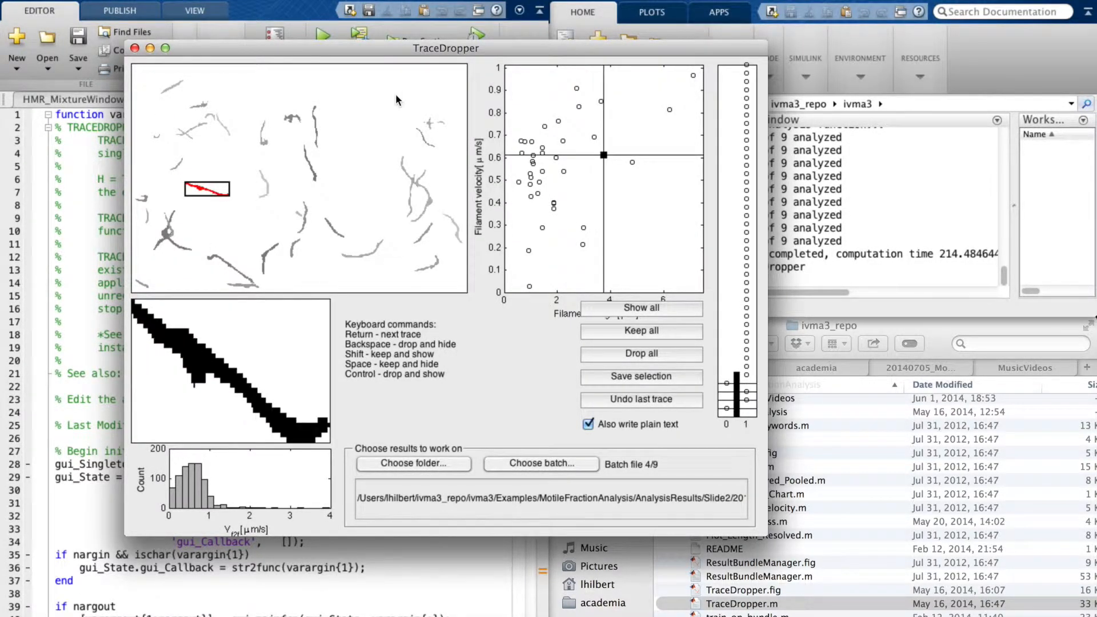
pyautogui.press('space')
pyautogui.press('space')
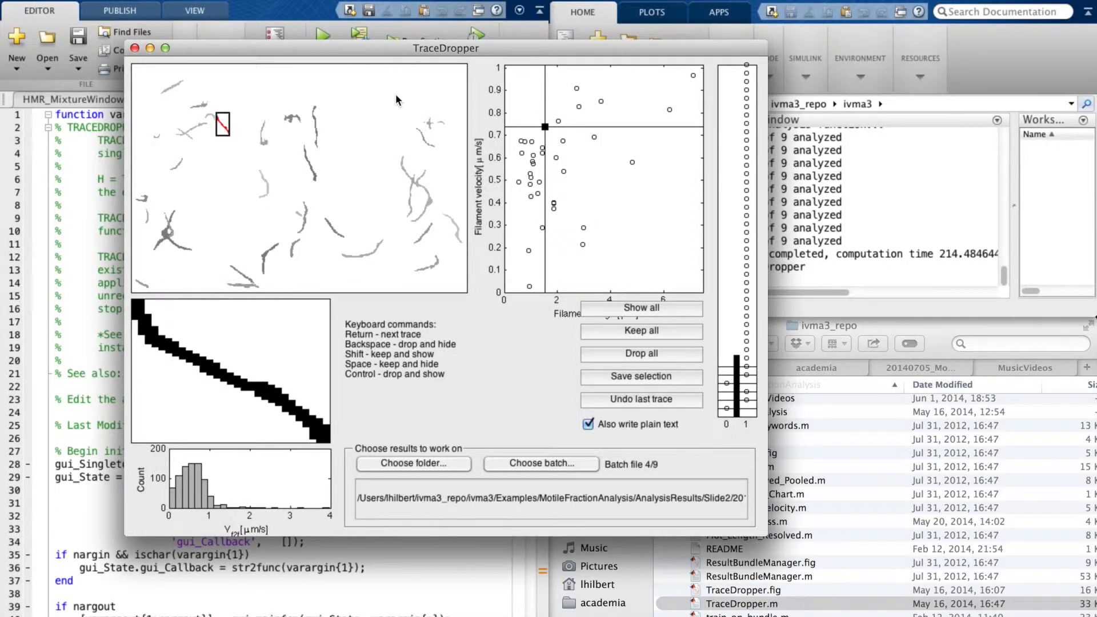
pyautogui.press('space')
pyautogui.press('space')
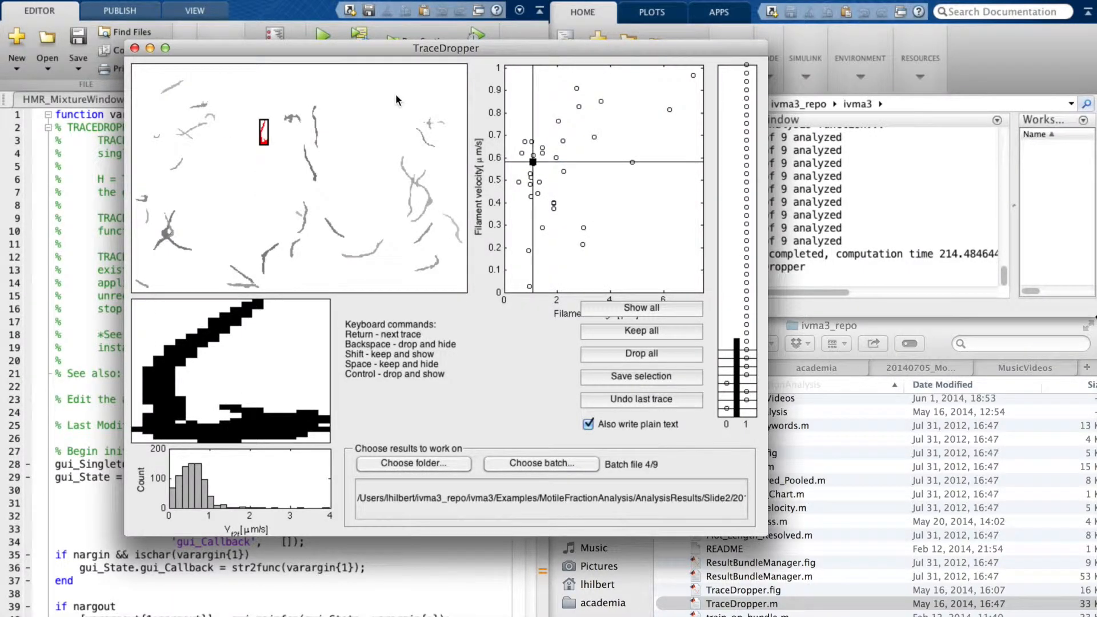
pyautogui.press('space')
pyautogui.press('space')
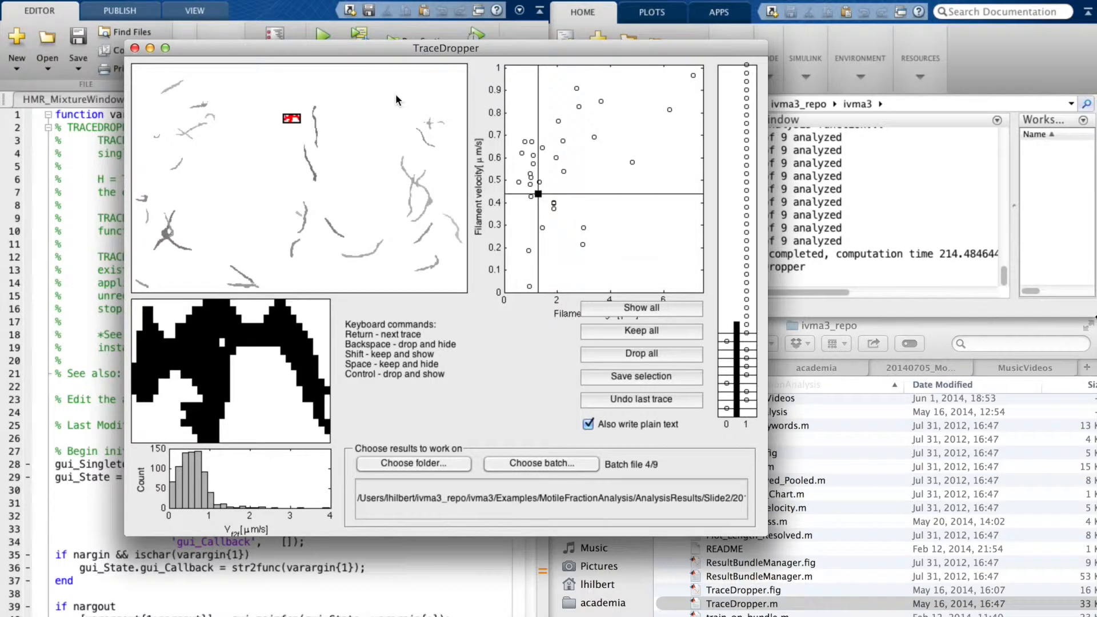
pyautogui.press('space')
pyautogui.press('space')
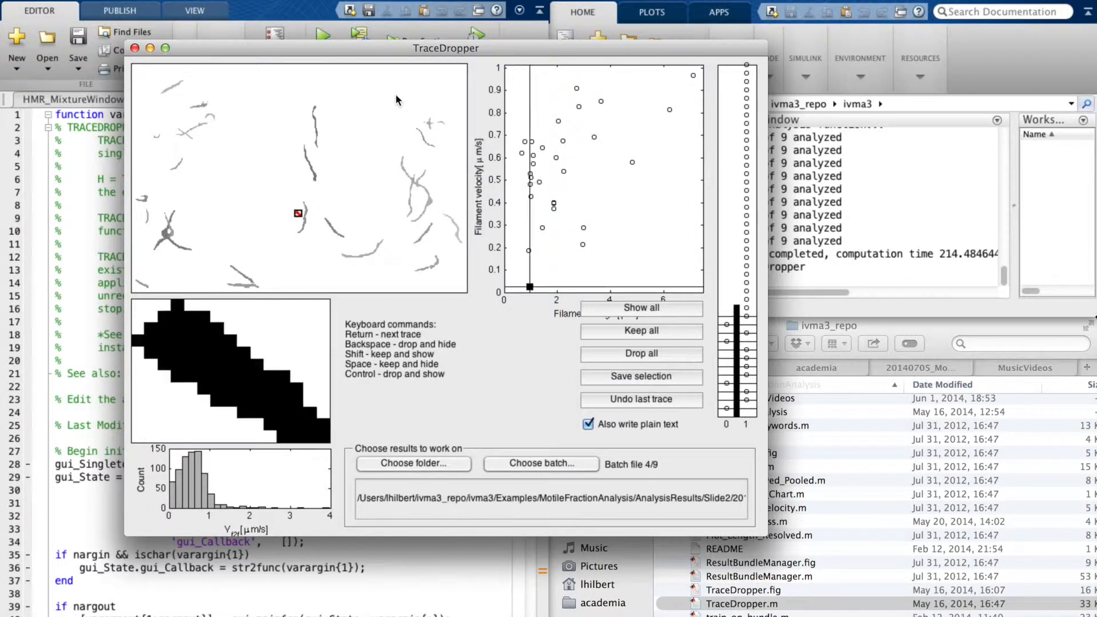
pyautogui.press('space')
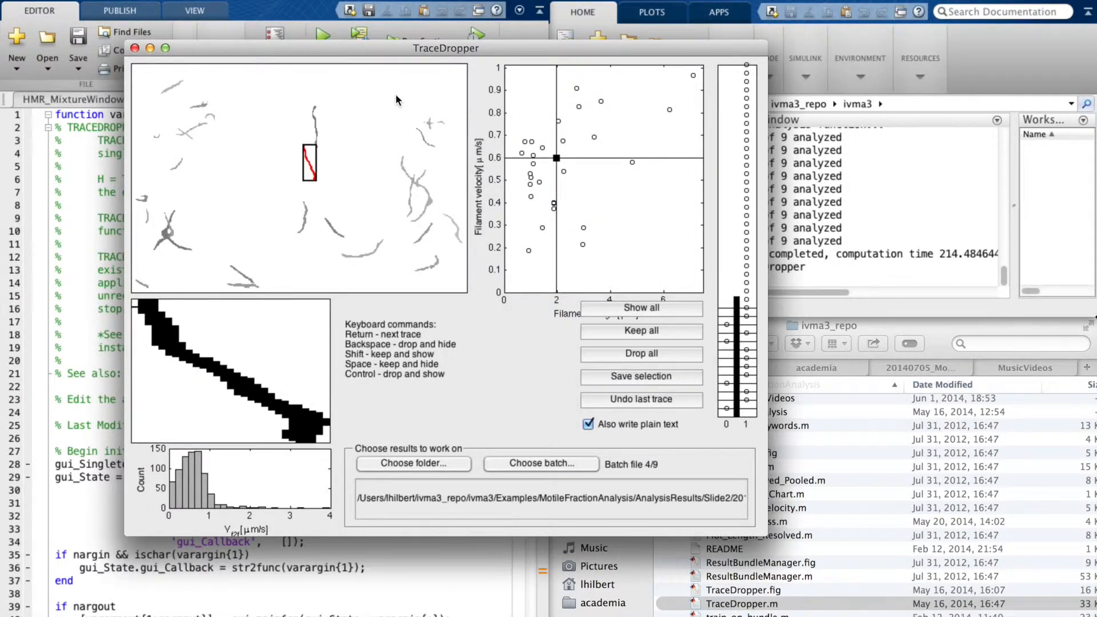
pyautogui.press('space')
pyautogui.press('space')
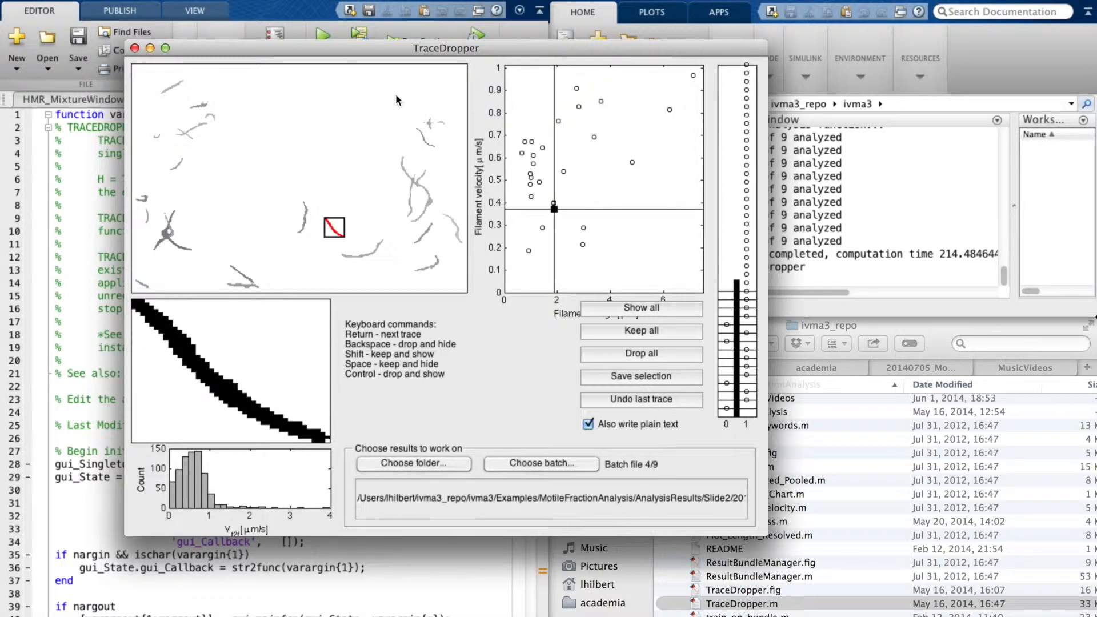
pyautogui.press('space')
pyautogui.press('space')
pyautogui.press('space')
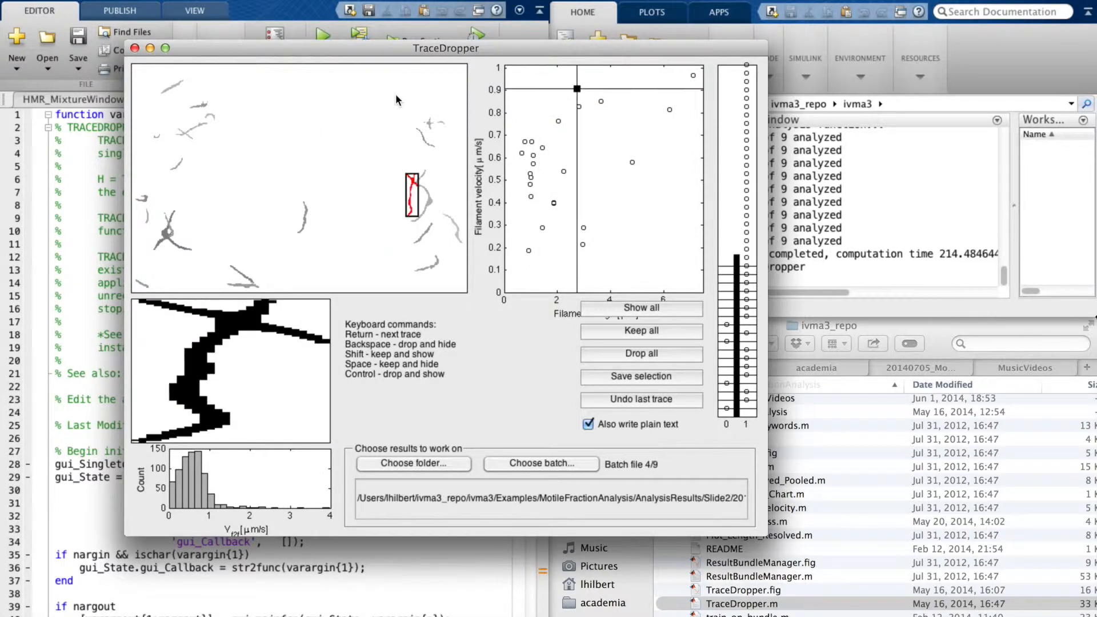
pyautogui.press('space')
pyautogui.press('space')
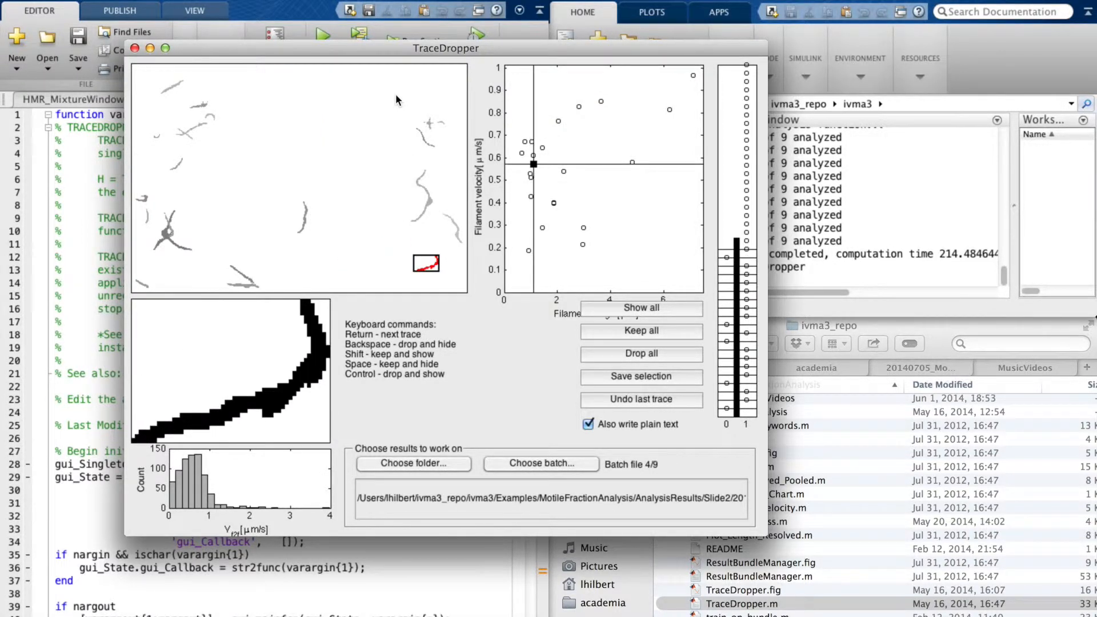
pyautogui.press('space')
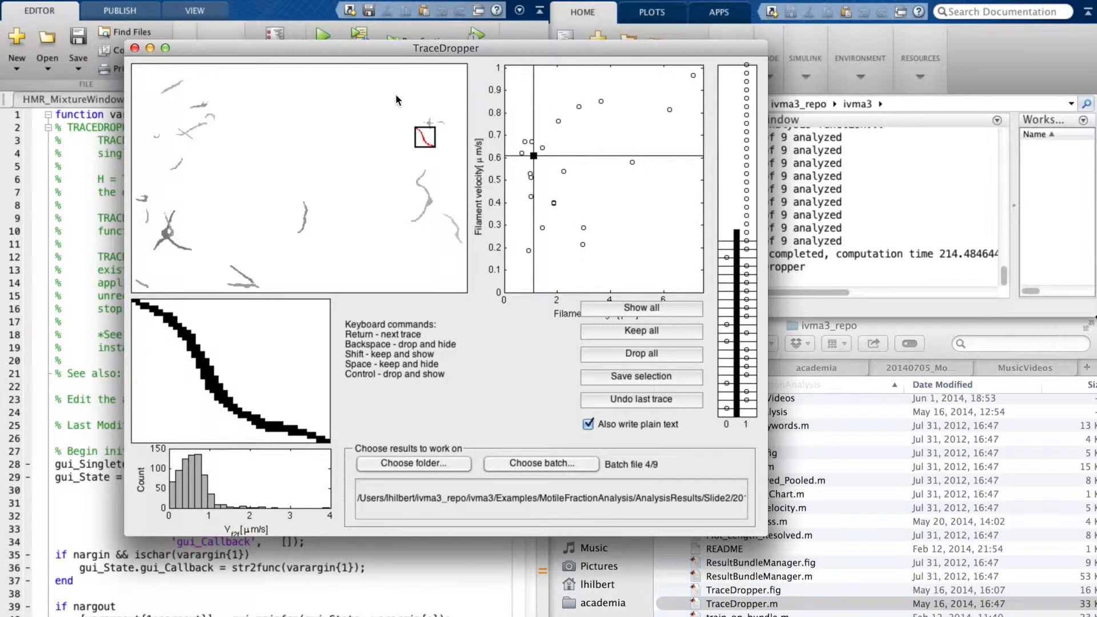
pyautogui.press('space')
pyautogui.press('space')
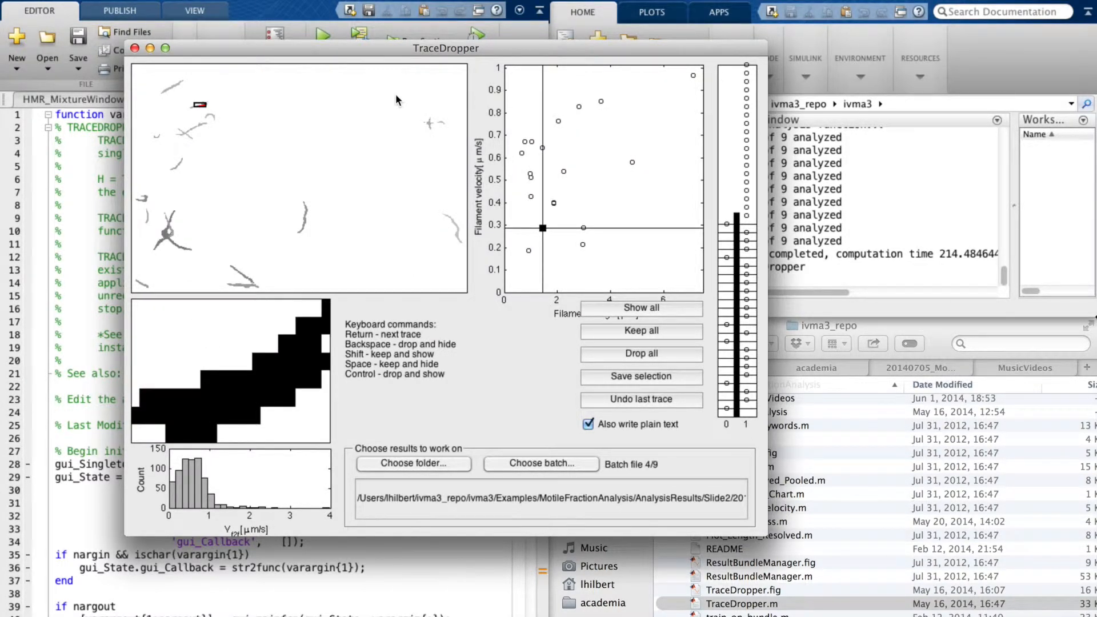
pyautogui.press('shift')
pyautogui.press('space')
pyautogui.press('space')
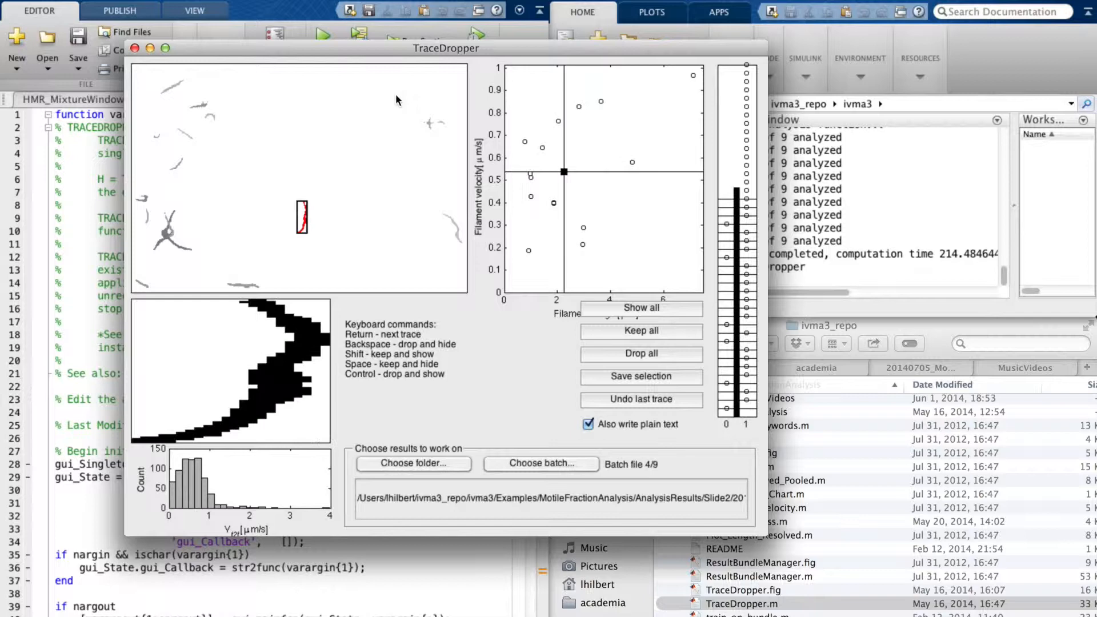
pyautogui.press('space')
pyautogui.press('space')
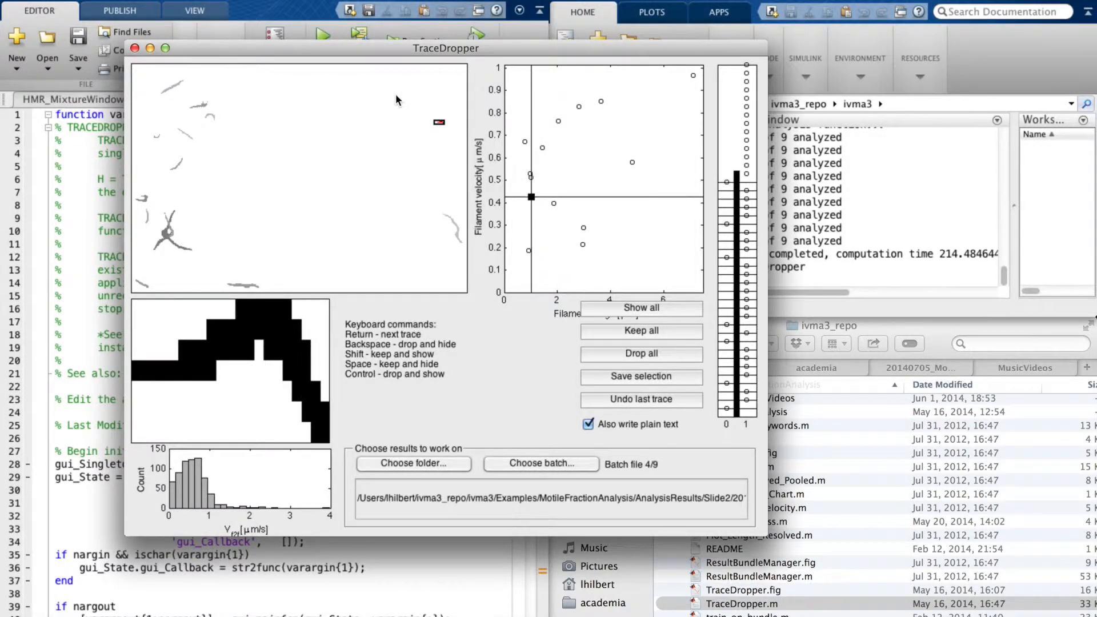
pyautogui.press('space')
pyautogui.press('space')
pyautogui.press('space')
pyautogui.press('space')
pyautogui.press('space')
pyautogui.press('space')
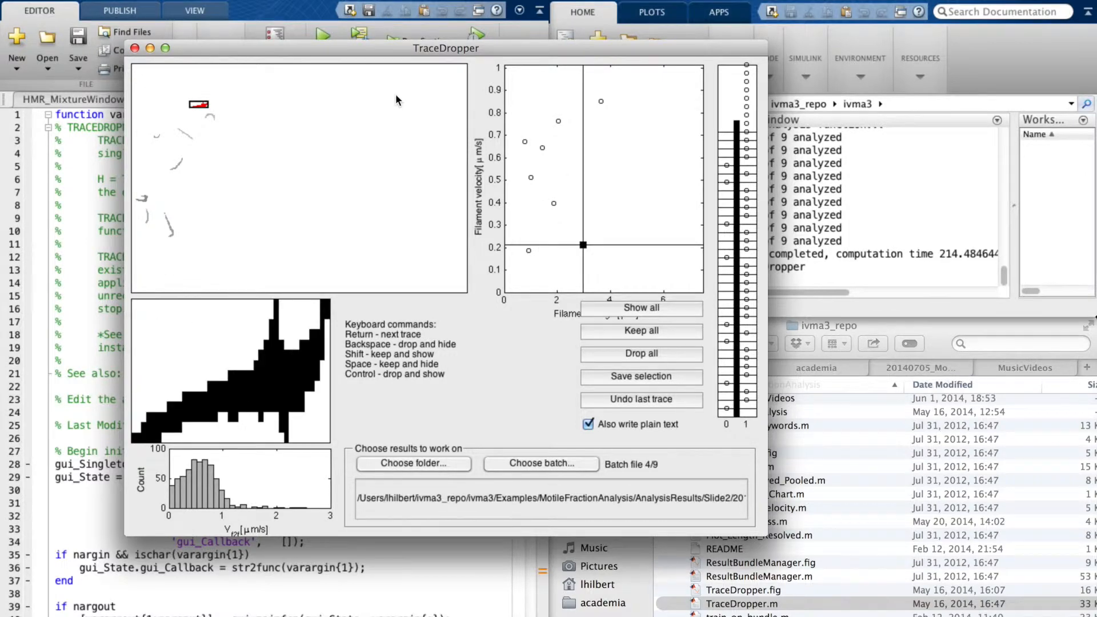
pyautogui.press('space')
pyautogui.press('space')
pyautogui.press('space')
pyautogui.press('space')
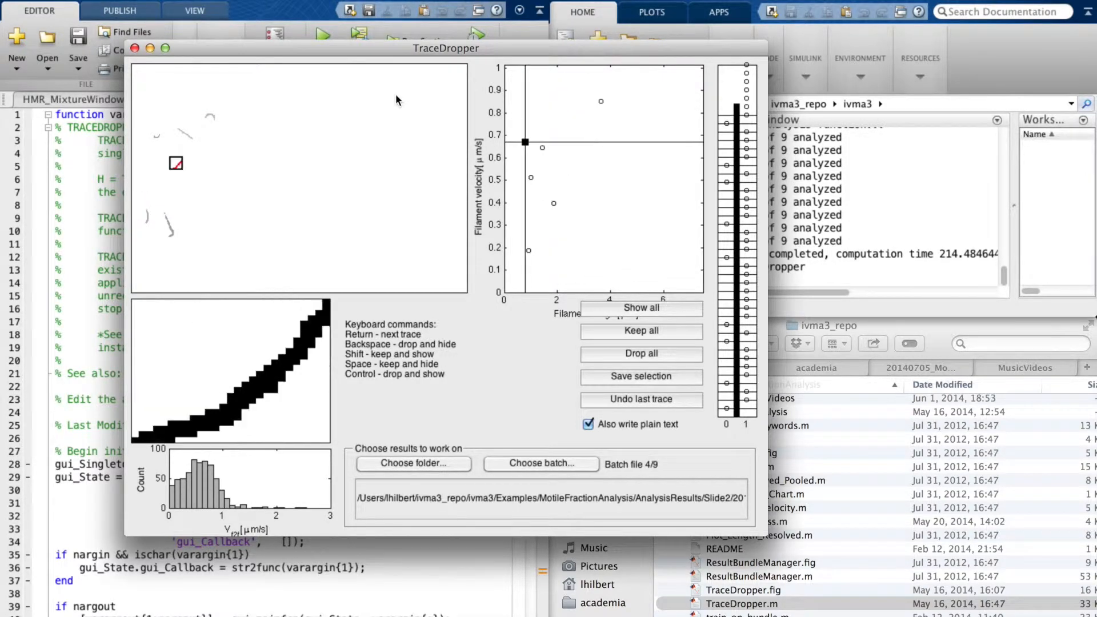
pyautogui.press('space')
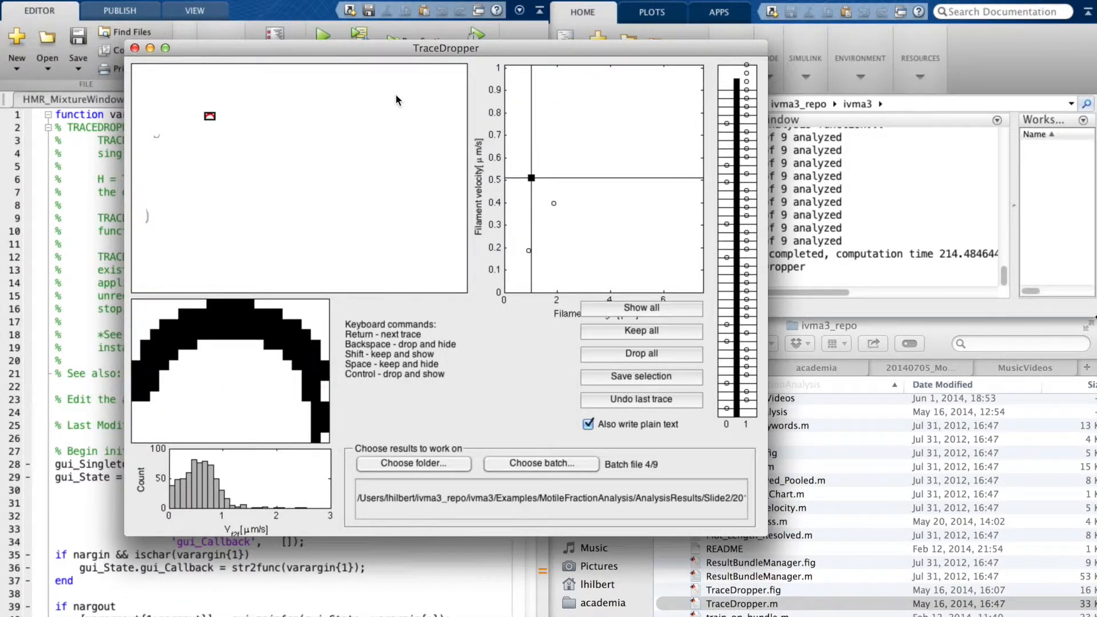
pyautogui.press('space')
pyautogui.press('space')
pyautogui.press('space')
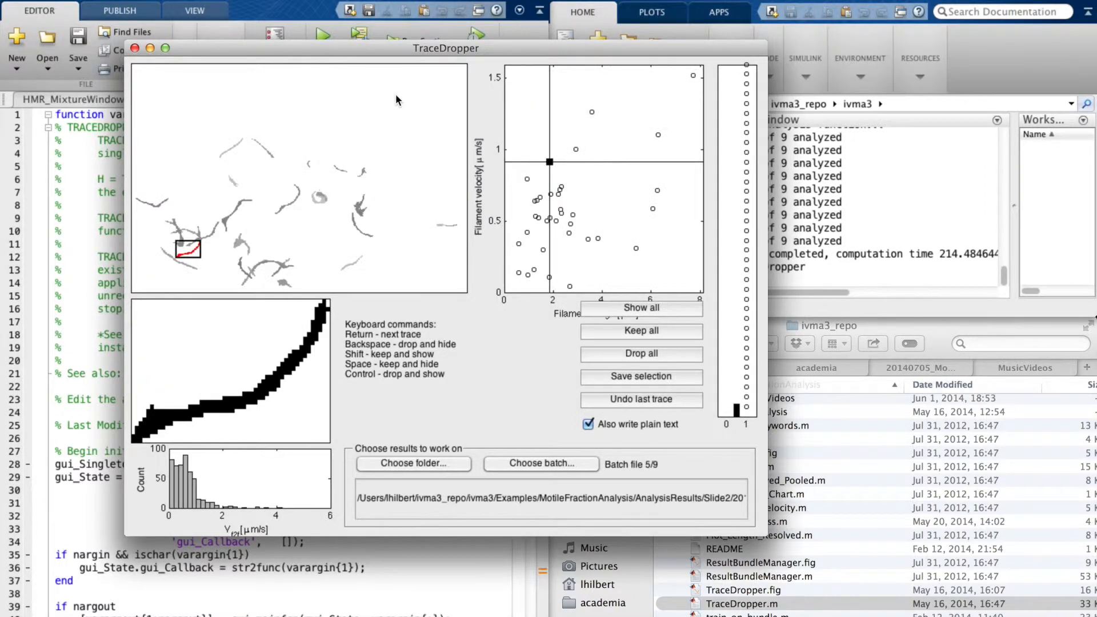
# - Sort every filament trace of batch file 5/9 until the file is finished, keeping clean single paths and dropping star-shaped, curled-up, branched or crossing ones
pyautogui.press('space')
pyautogui.press('space')
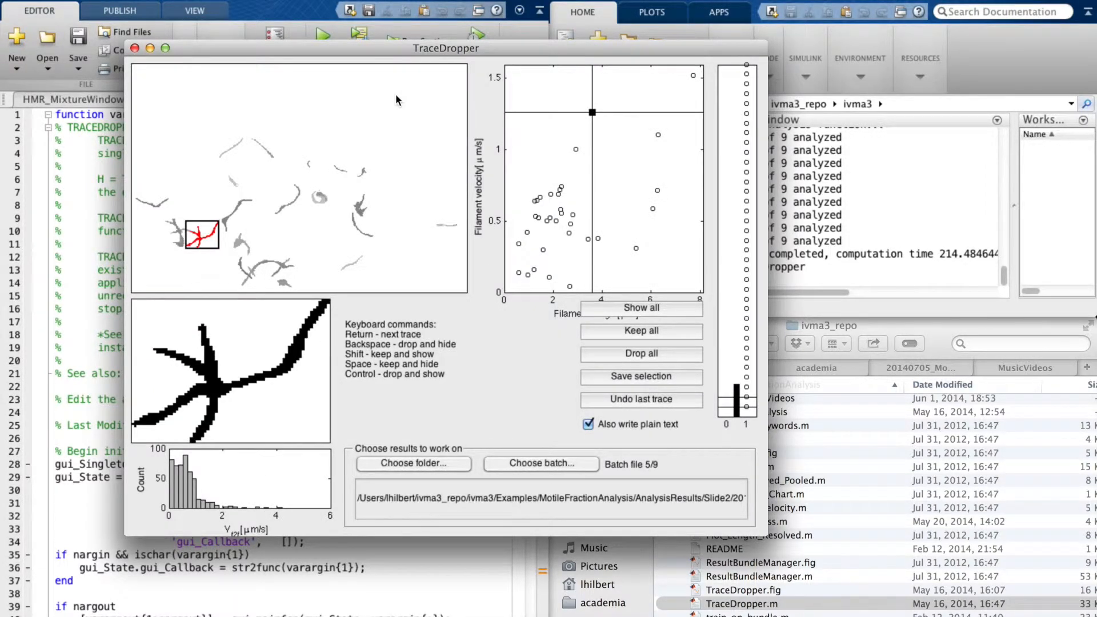
pyautogui.press('space')
pyautogui.press('space')
pyautogui.press('space')
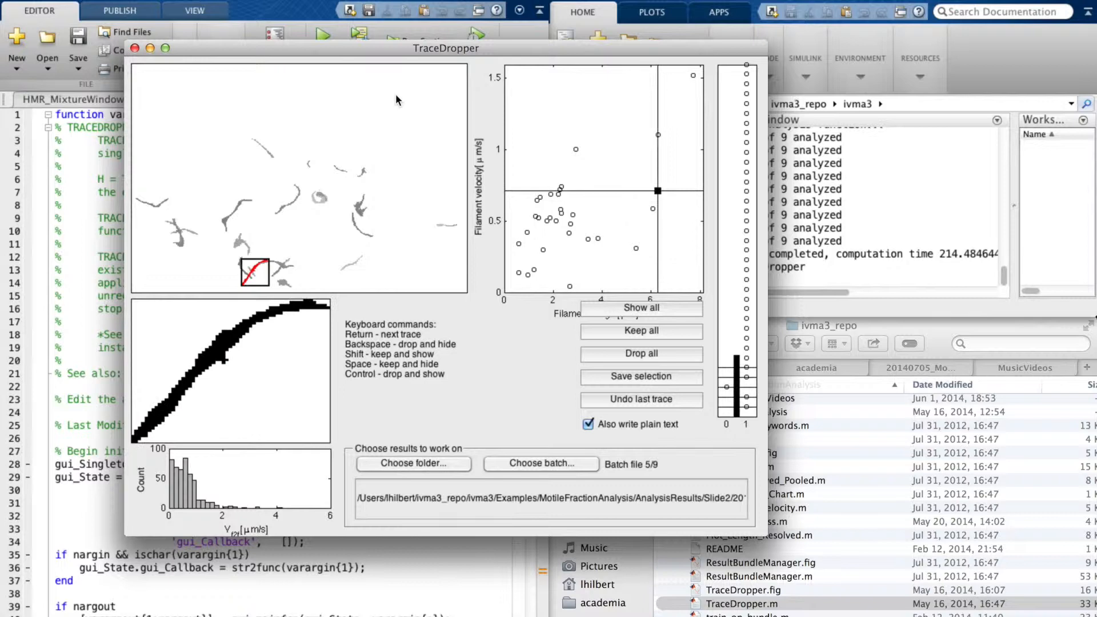
pyautogui.press('space')
pyautogui.press('space')
pyautogui.press('space')
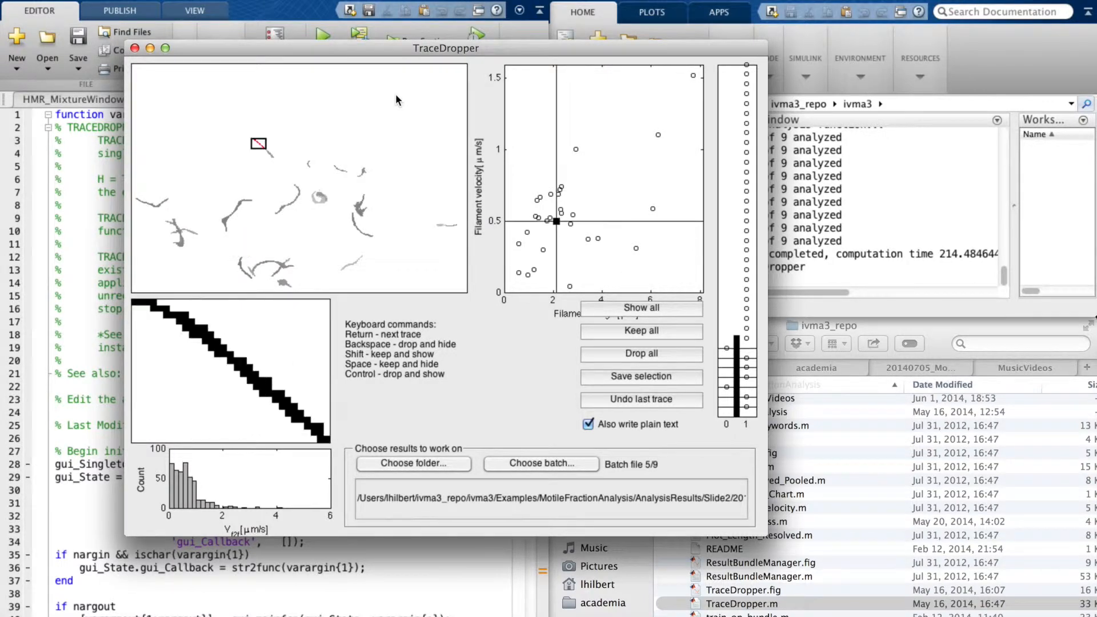
pyautogui.press('space')
pyautogui.press('space')
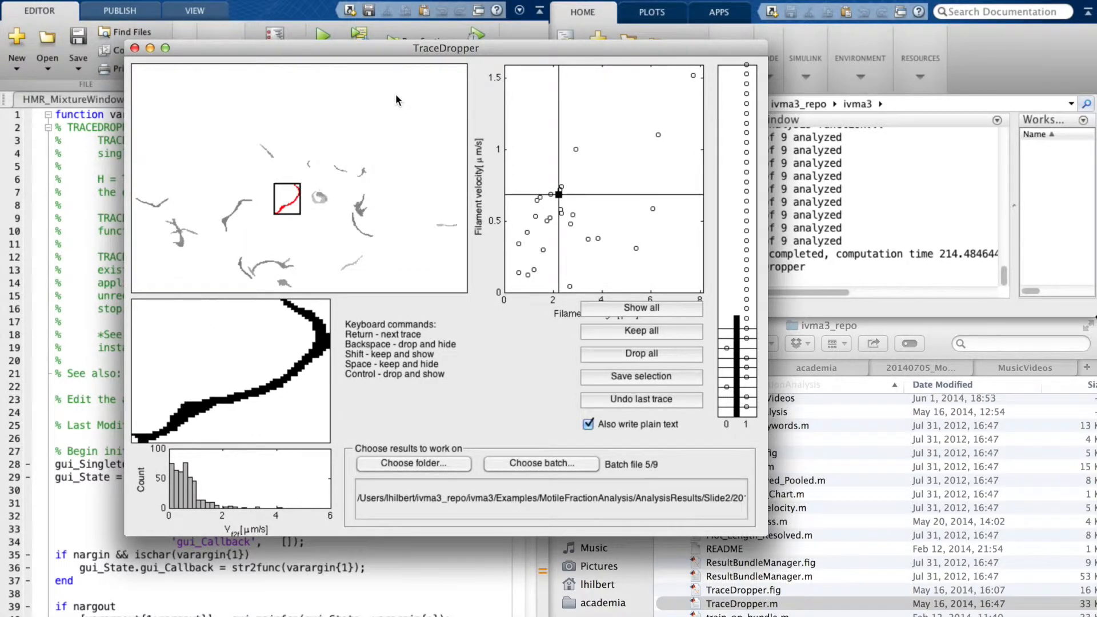
pyautogui.press('space')
pyautogui.press('space')
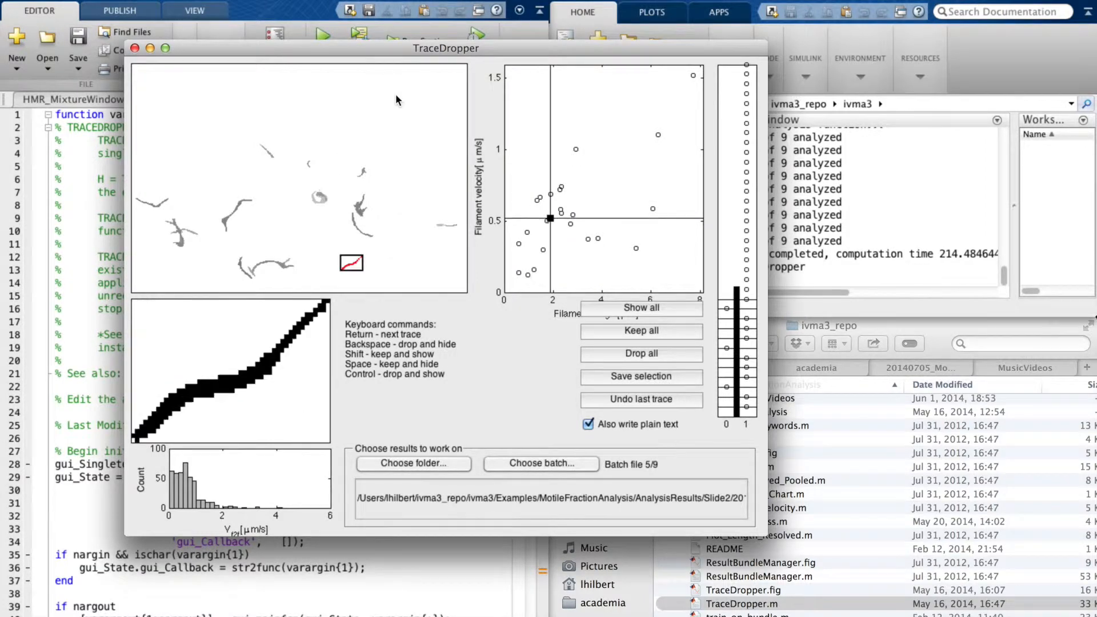
pyautogui.press('space')
pyautogui.press('space')
pyautogui.press('space')
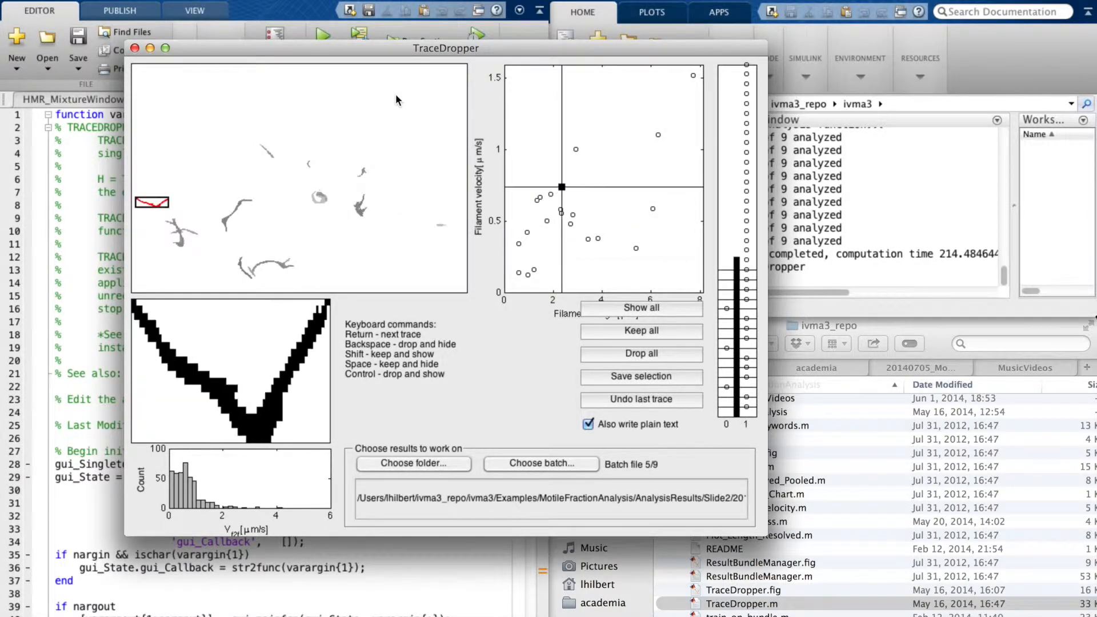
pyautogui.press('space')
pyautogui.press('space')
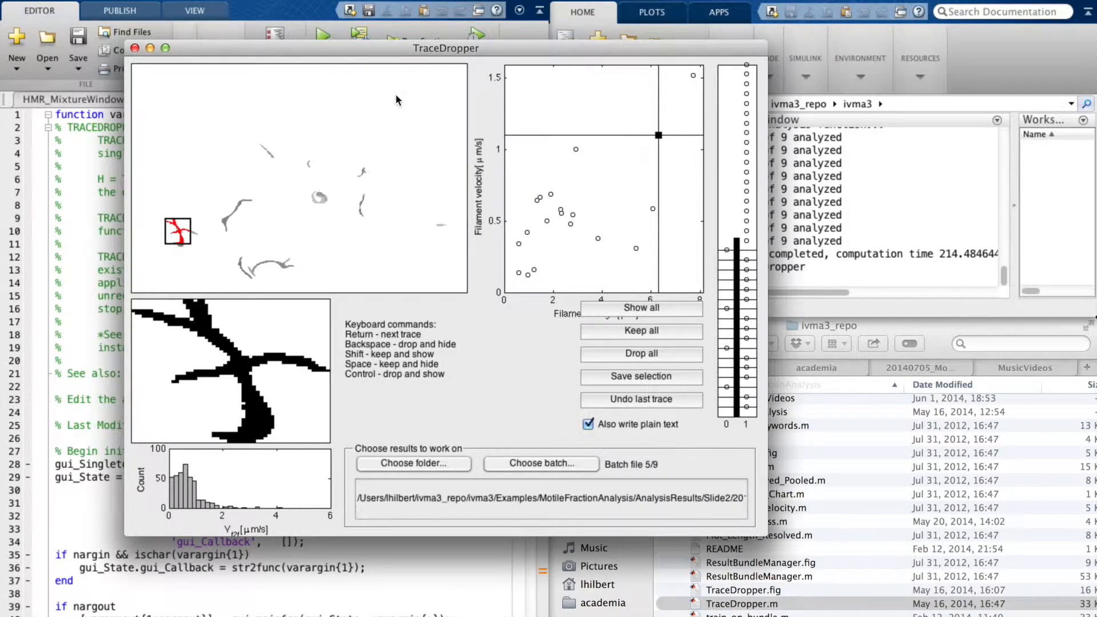
pyautogui.press('ctrl')
pyautogui.press('BackSpace')
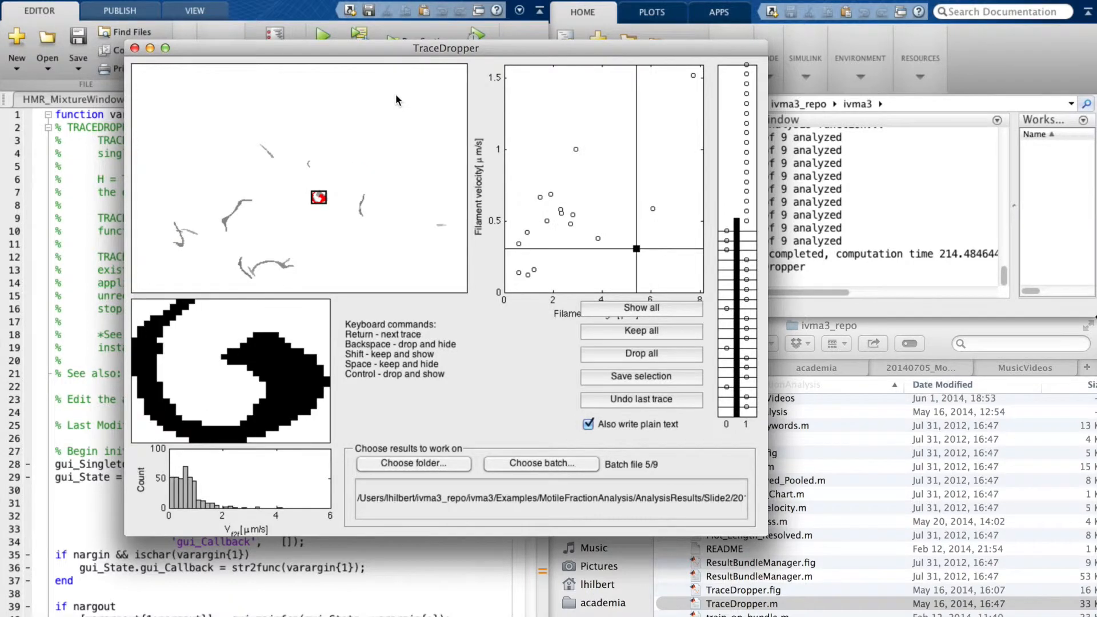
pyautogui.press('ctrl')
pyautogui.press('space')
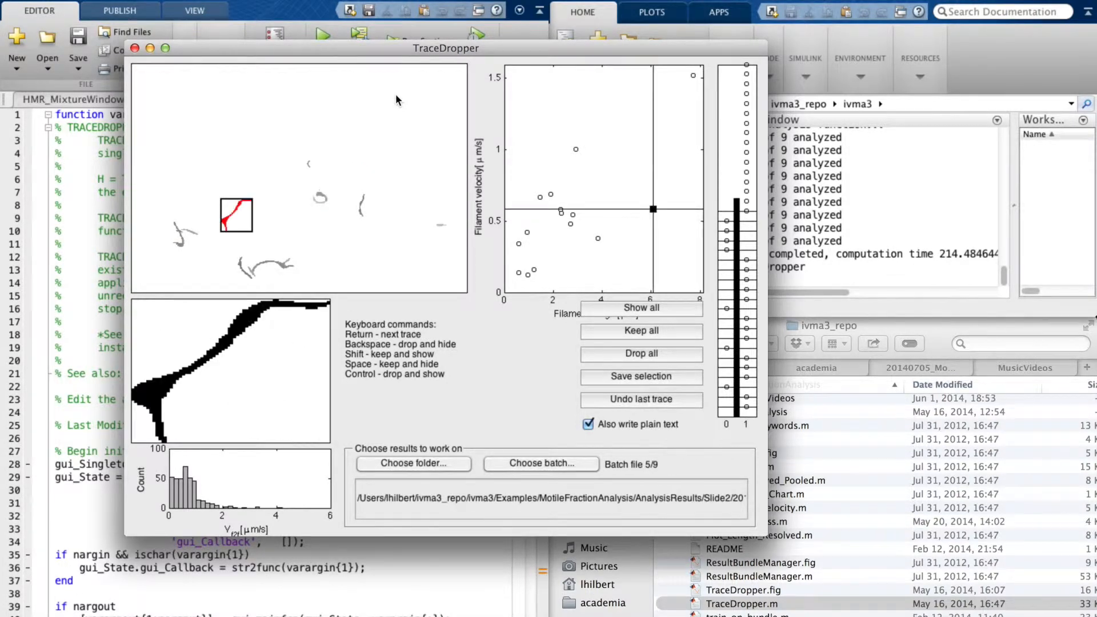
pyautogui.press('BackSpace')
pyautogui.press('BackSpace')
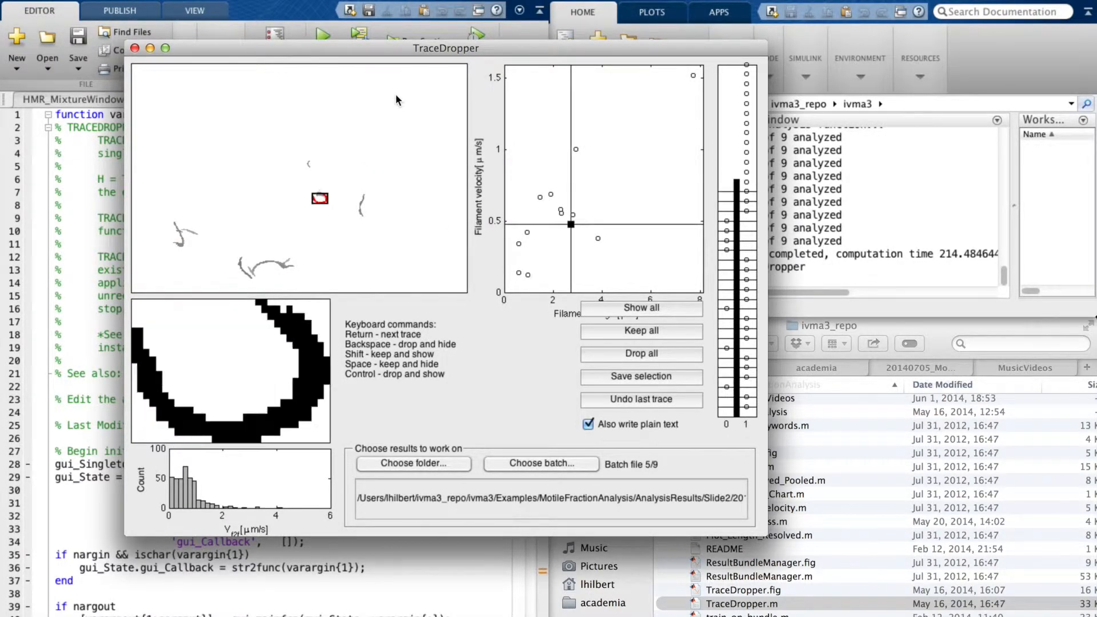
pyautogui.press('space')
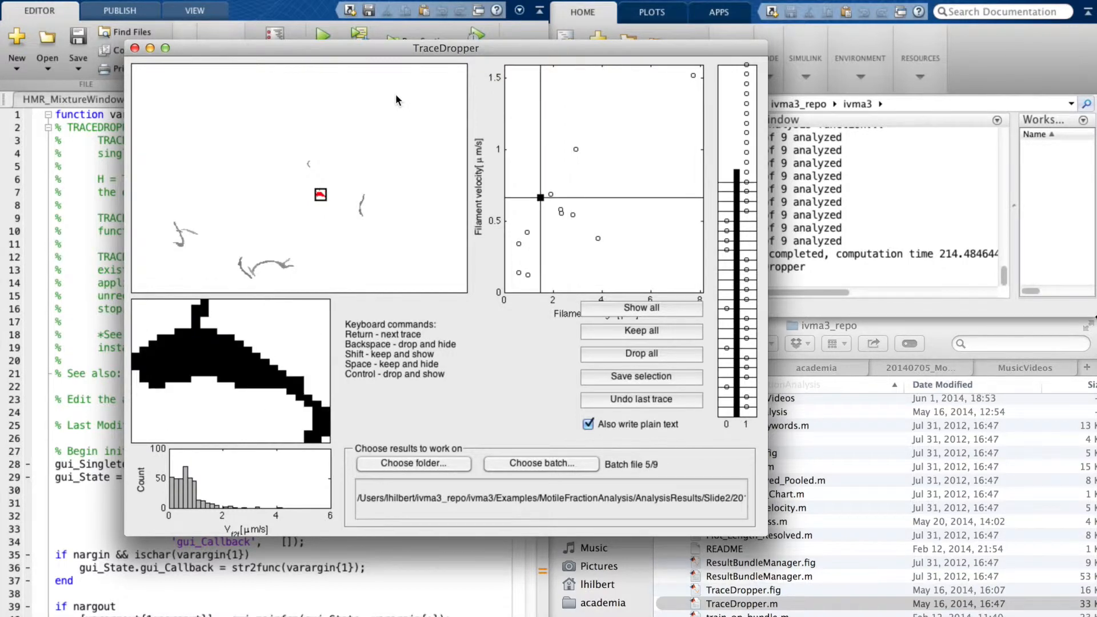
pyautogui.press('BackSpace')
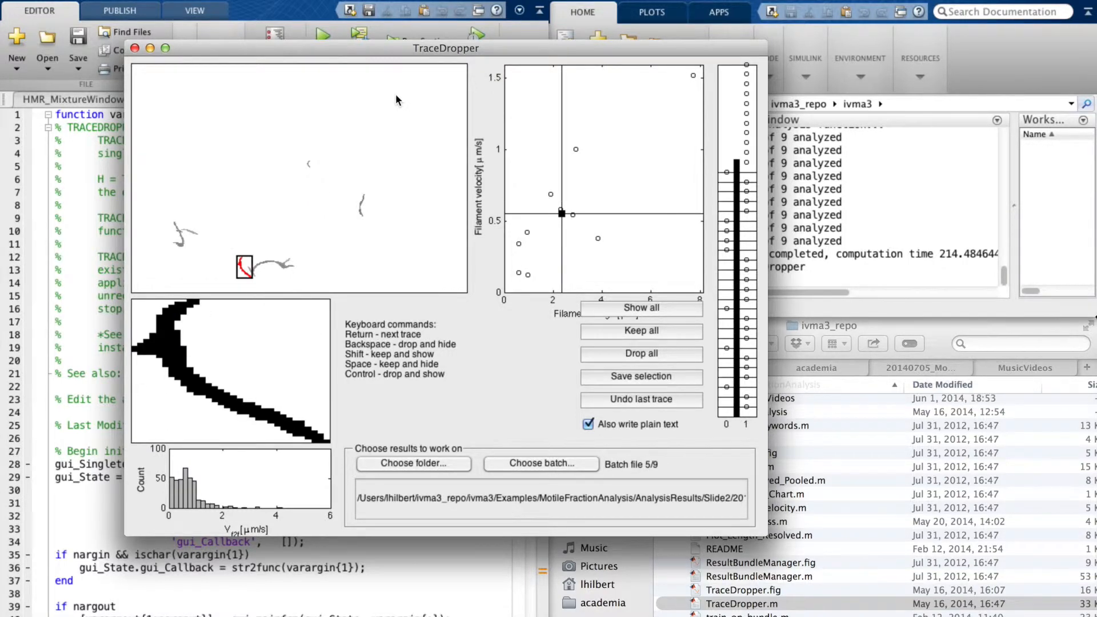
pyautogui.press('shift')
pyautogui.press('shift')
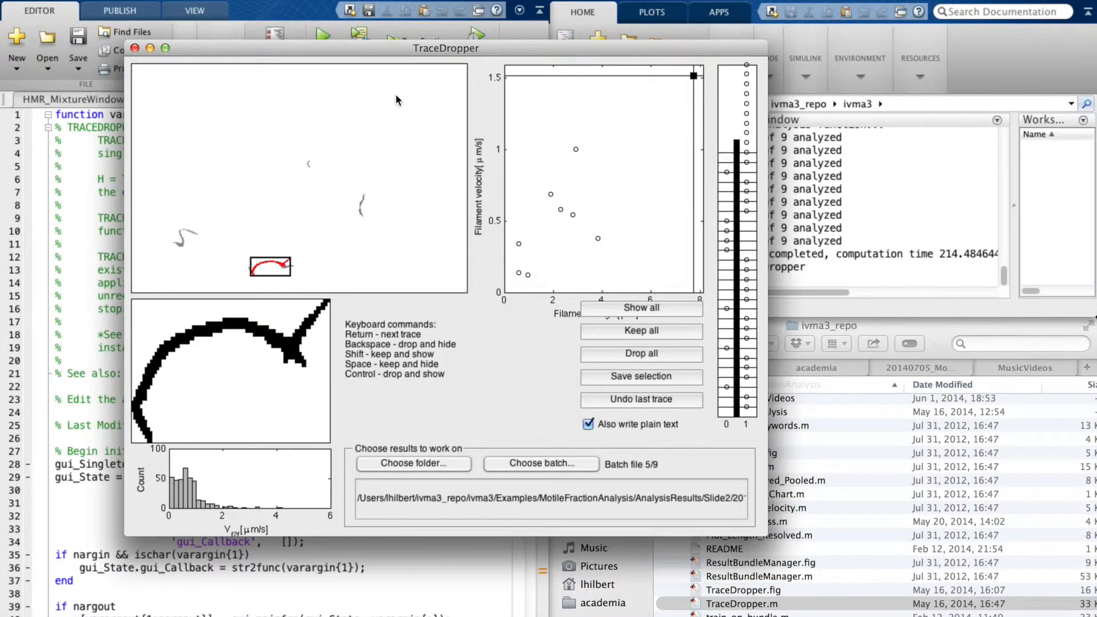
pyautogui.press('shift')
pyautogui.press('BackSpace')
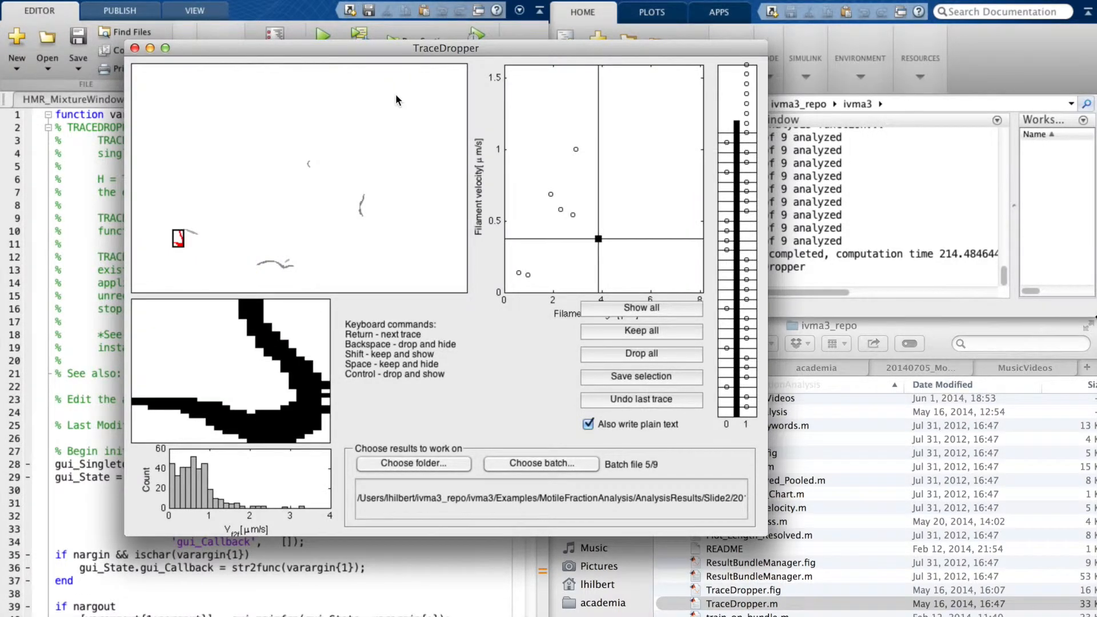
pyautogui.press('space')
pyautogui.press('space')
pyautogui.press('space')
pyautogui.press('space')
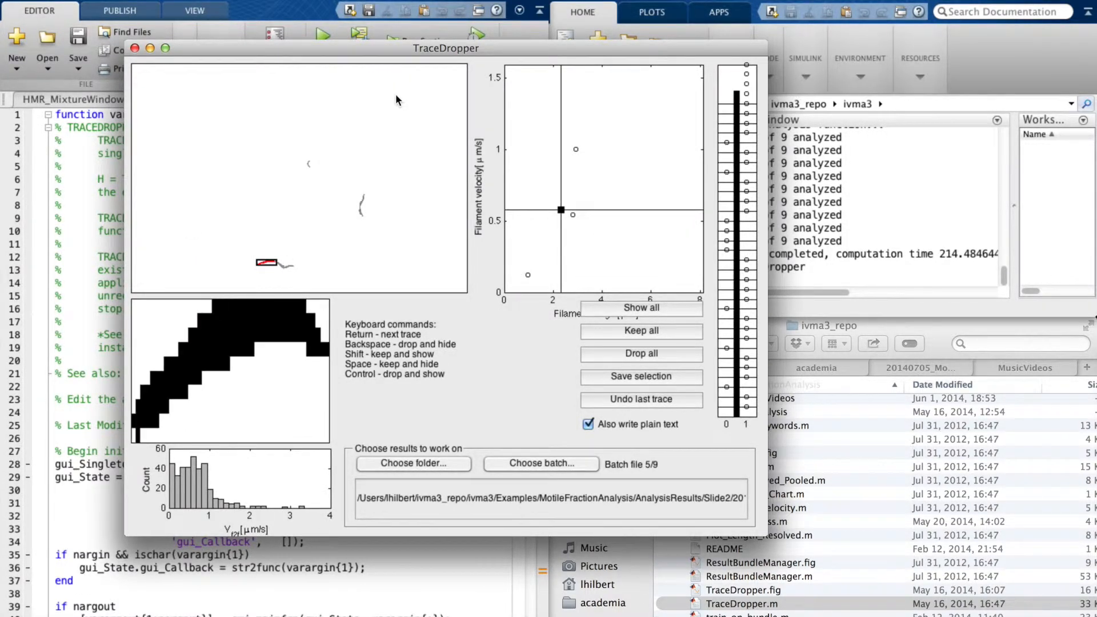
pyautogui.press('space')
pyautogui.press('space')
pyautogui.press('space')
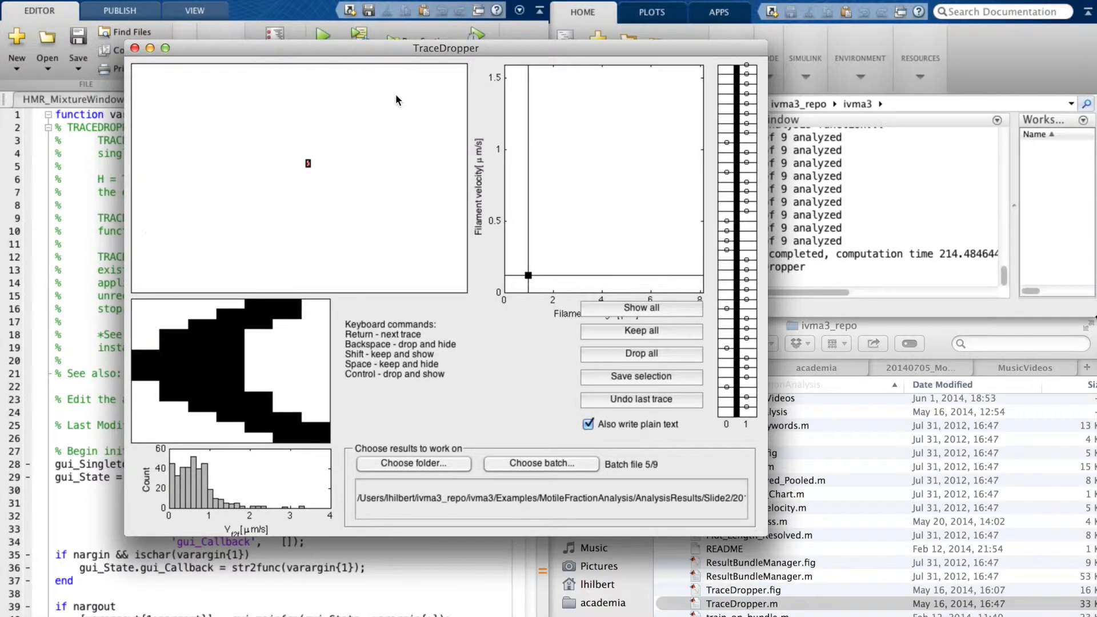
pyautogui.press('space')
# - Finish the last trace of batch file 5/9 and judge every trace of batch file 6/9, keeping clean single-filament paths and dropping branched, clumped or curled-up ones
pyautogui.press('space')
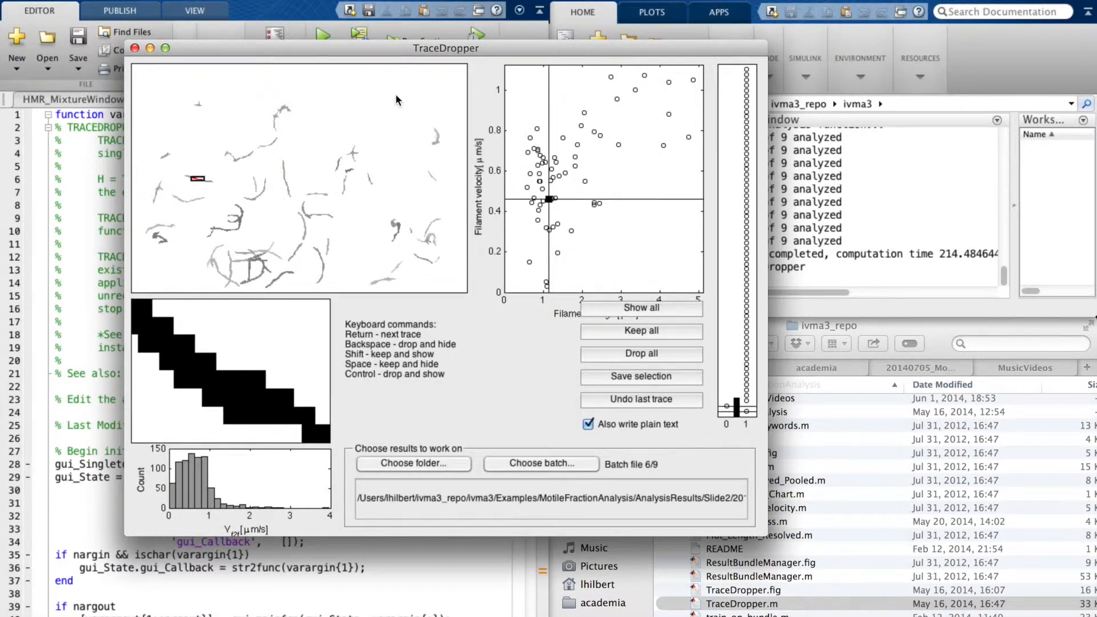
pyautogui.press('space')
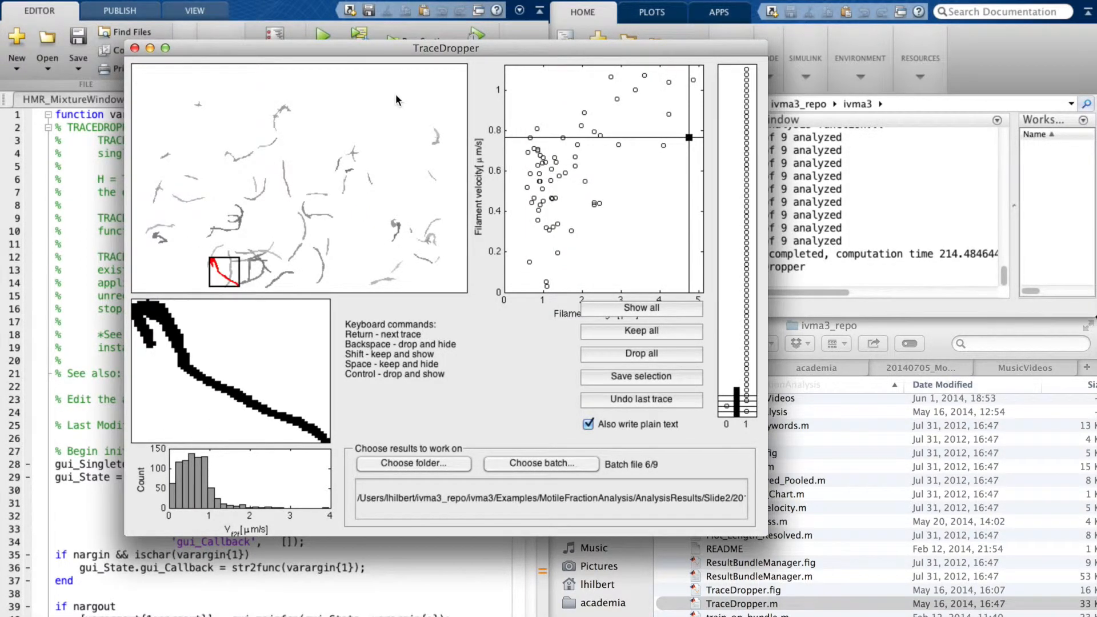
pyautogui.press('space')
pyautogui.press('ctrl')
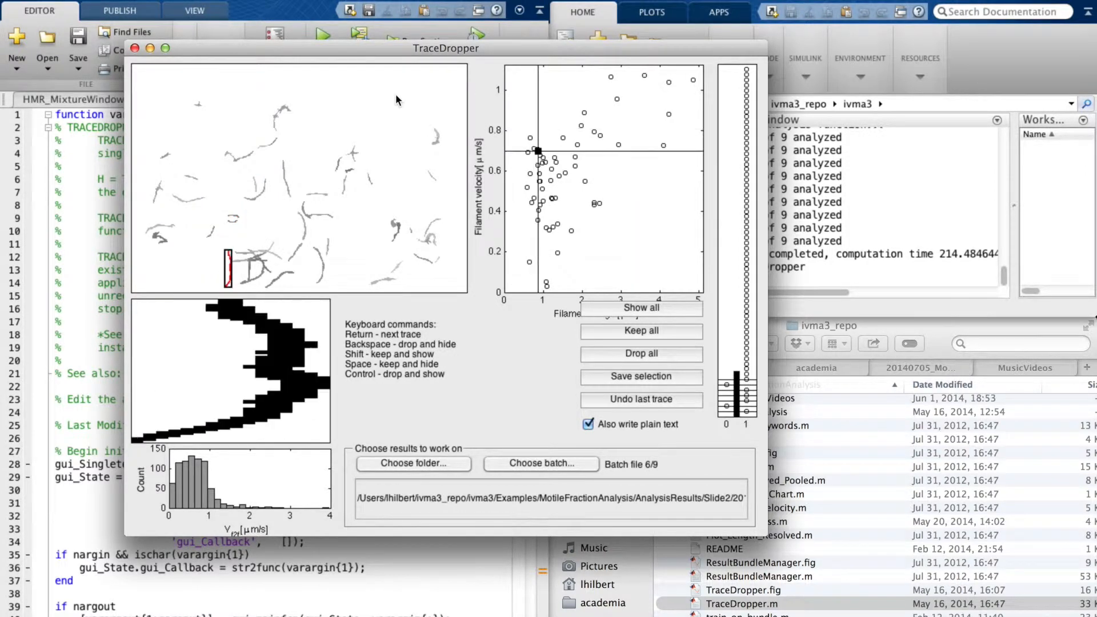
pyautogui.press('space')
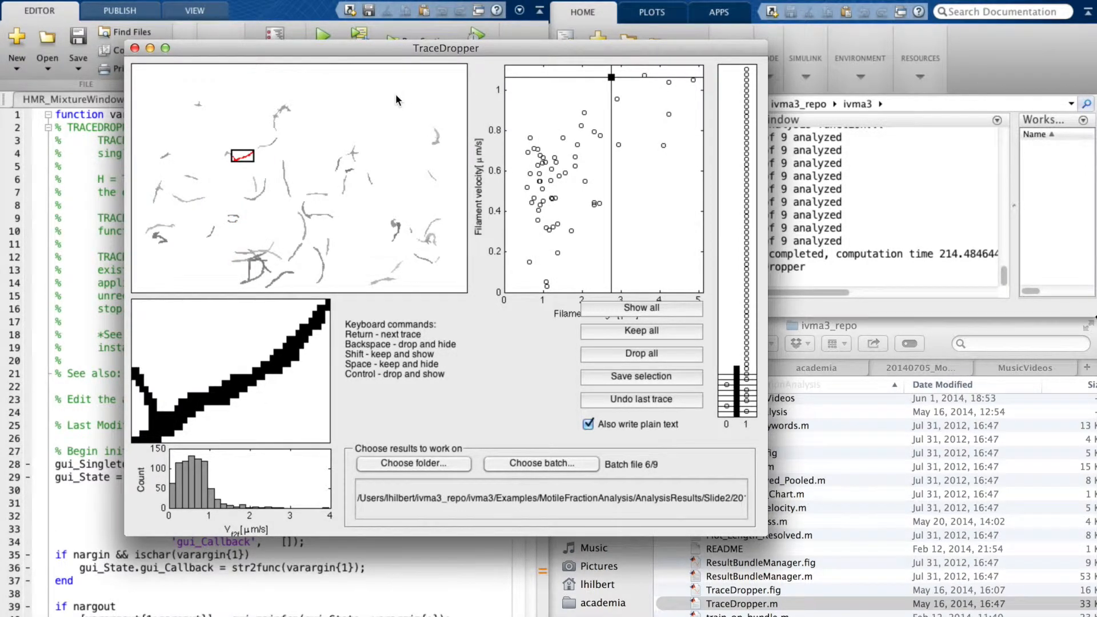
pyautogui.press('BackSpace')
pyautogui.press('BackSpace')
pyautogui.press('shift')
pyautogui.press('shift')
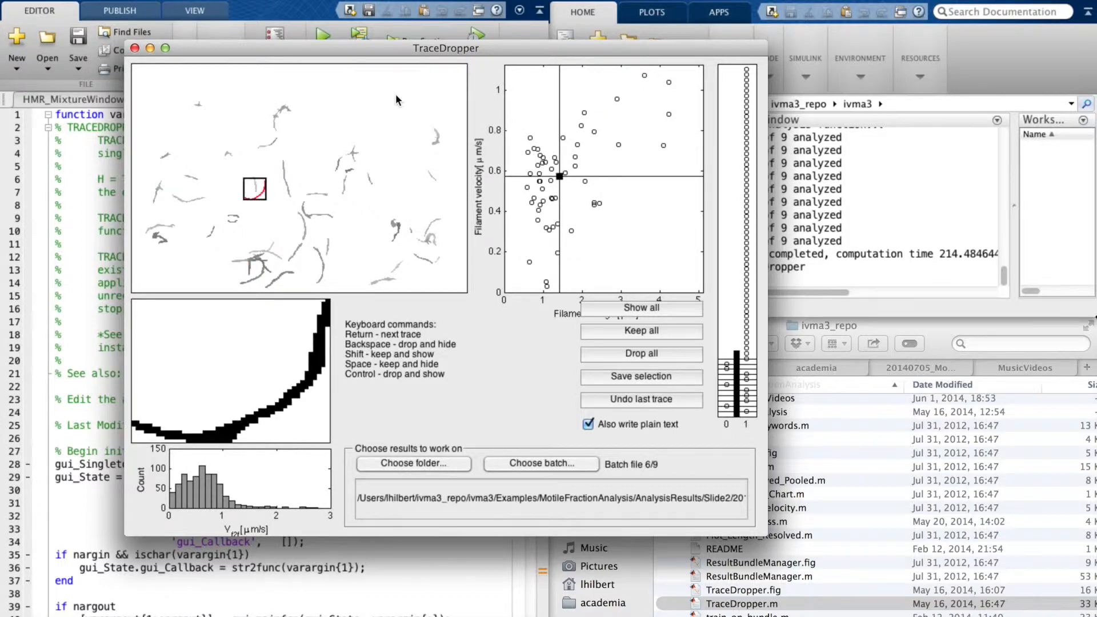
pyautogui.press('shift')
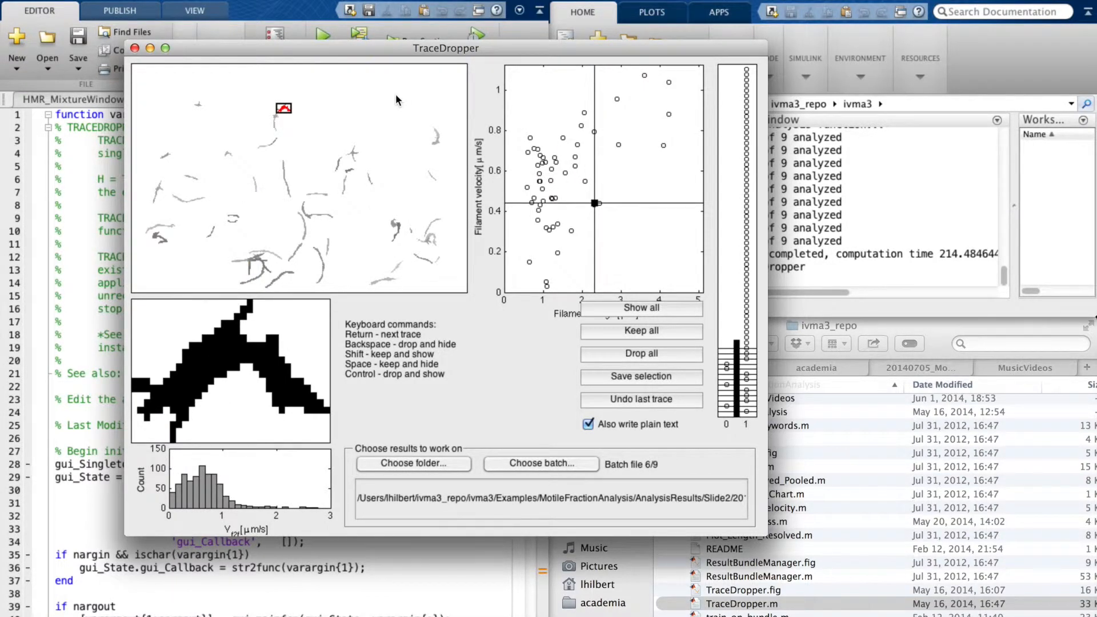
pyautogui.press('BackSpace')
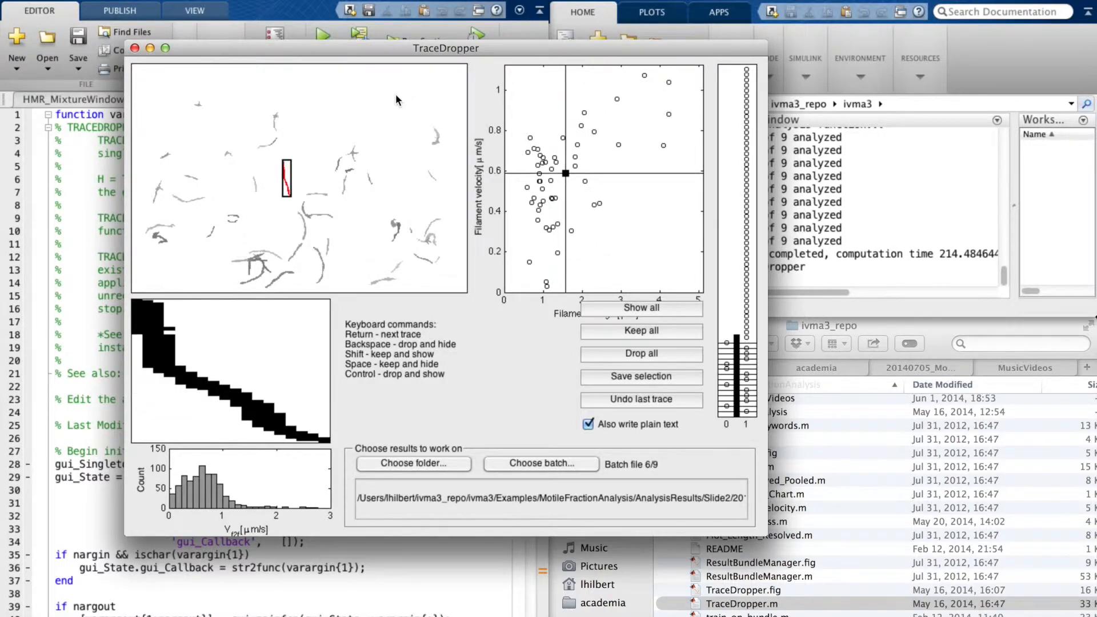
pyautogui.press('space')
pyautogui.press('space')
pyautogui.press('space')
pyautogui.press('space')
pyautogui.press('space')
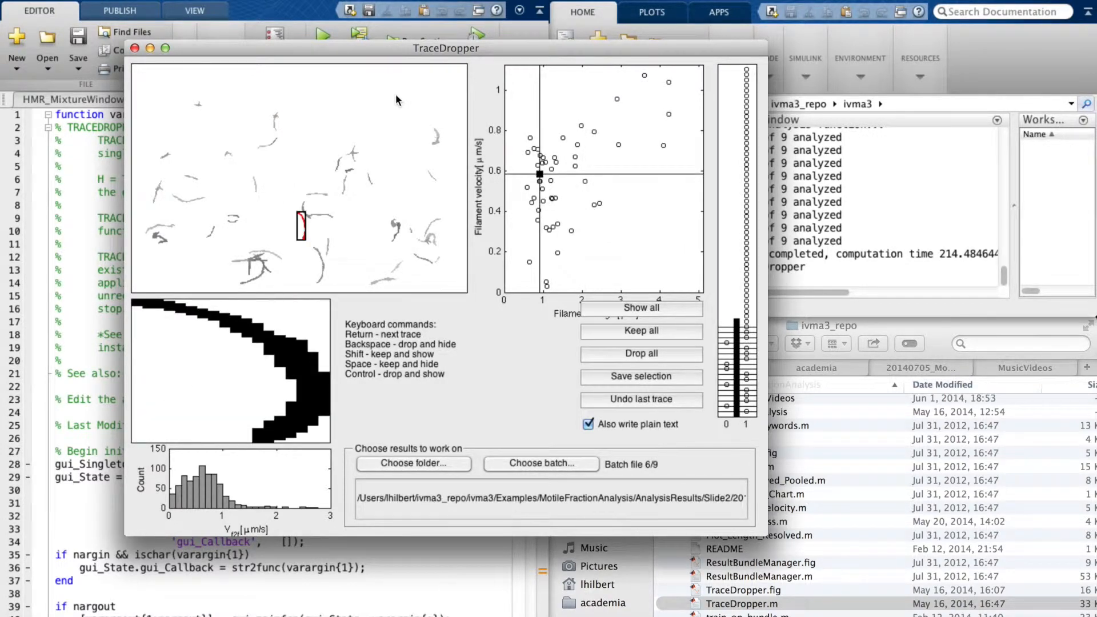
pyautogui.press('space')
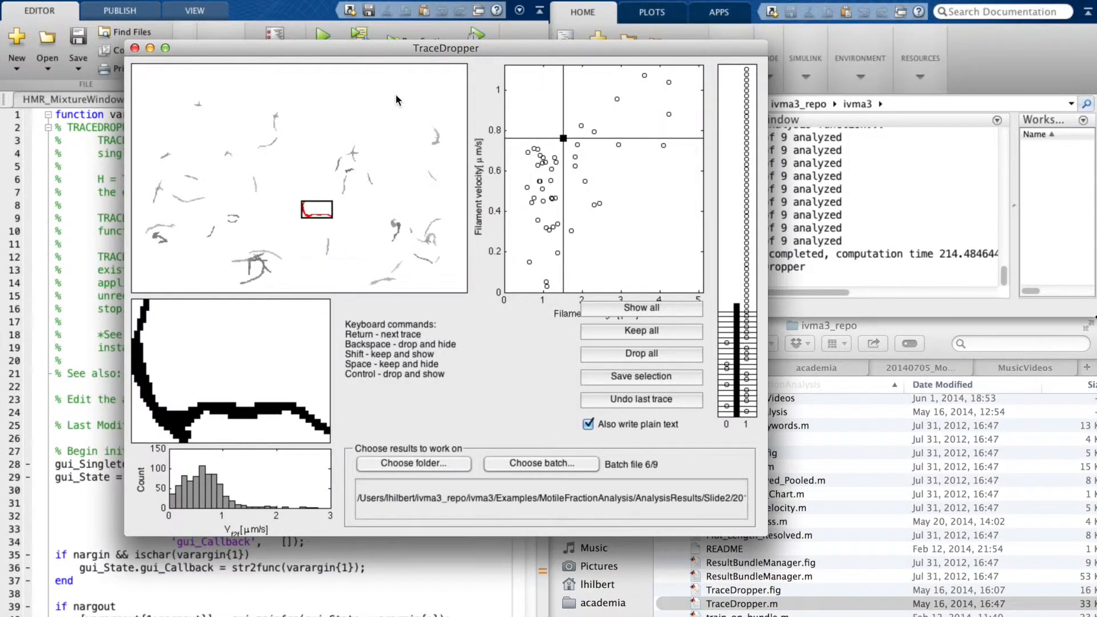
pyautogui.press('space')
pyautogui.press('space')
pyautogui.press('space')
pyautogui.press('space')
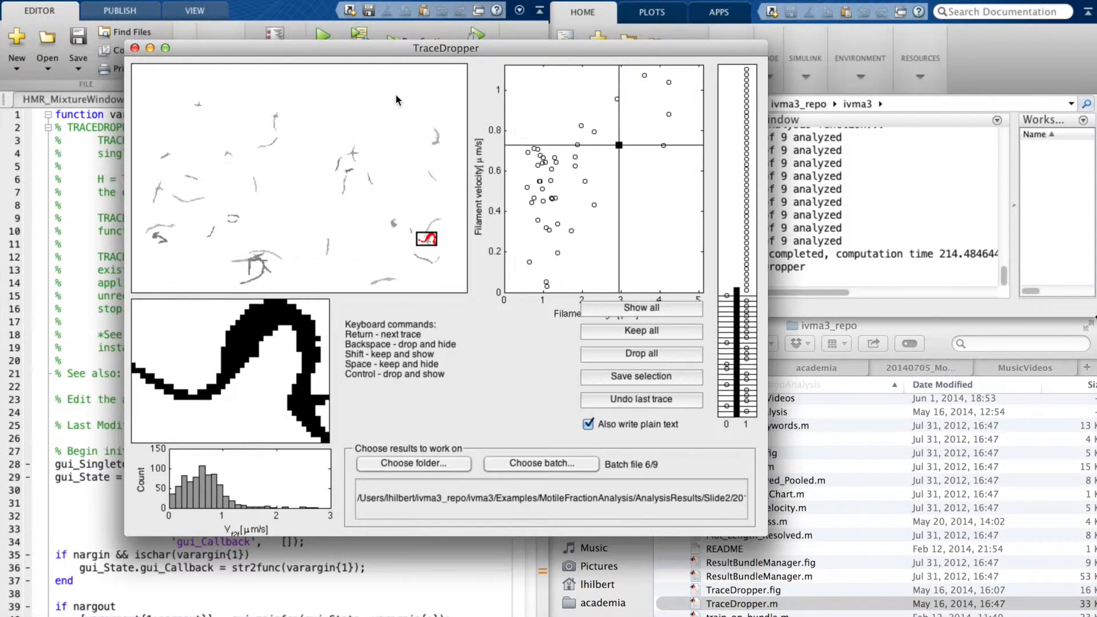
pyautogui.press('space')
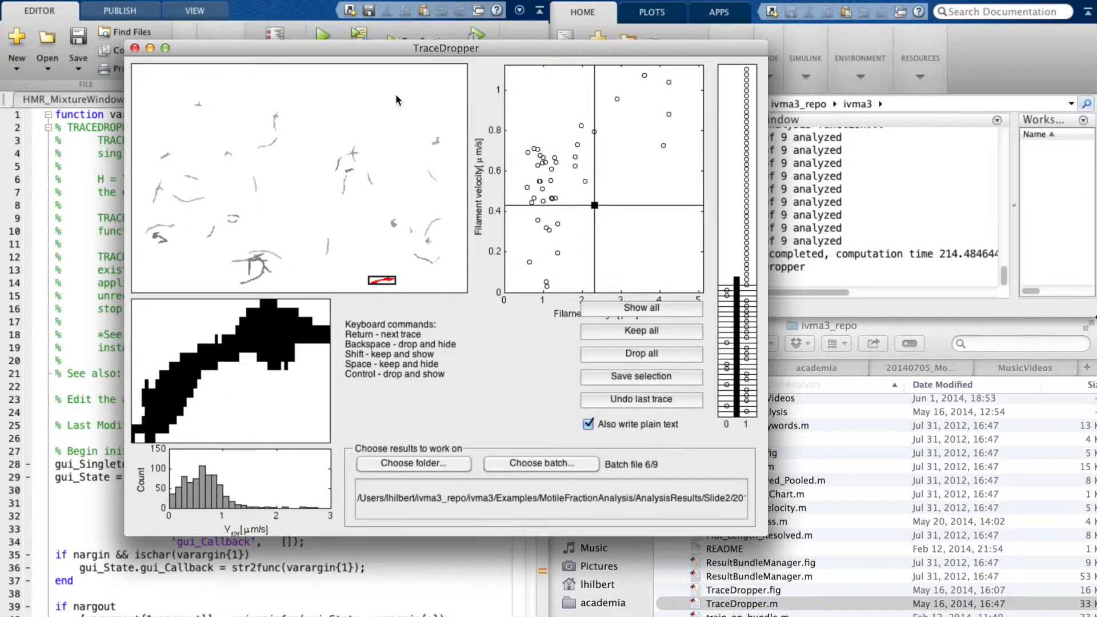
pyautogui.press('space')
pyautogui.press('space')
pyautogui.press('space')
pyautogui.press('space')
pyautogui.press('space')
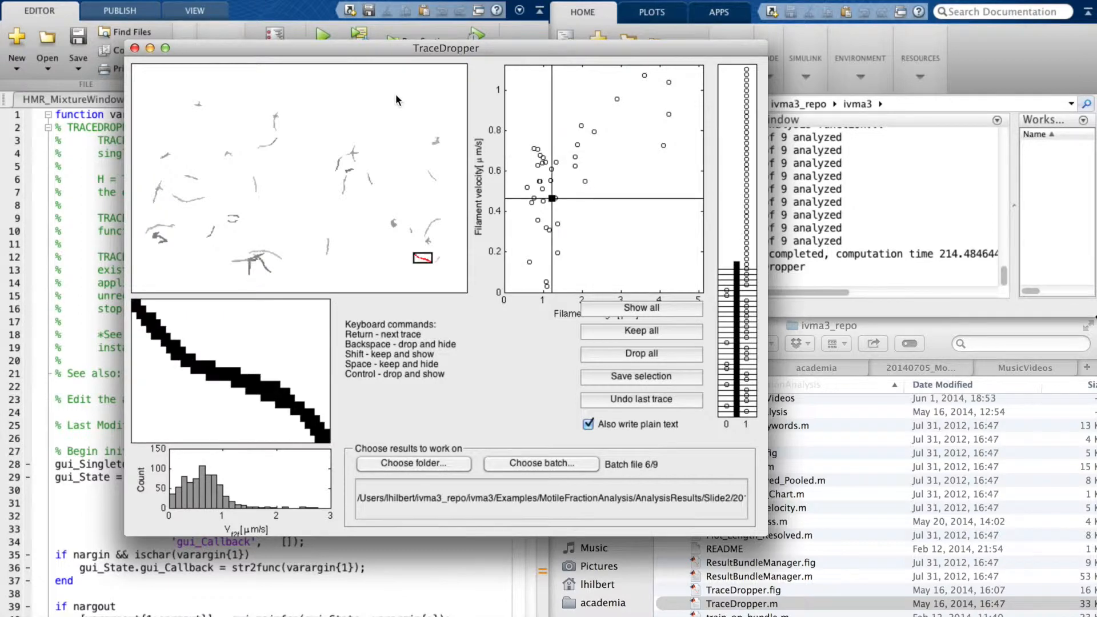
pyautogui.press('space')
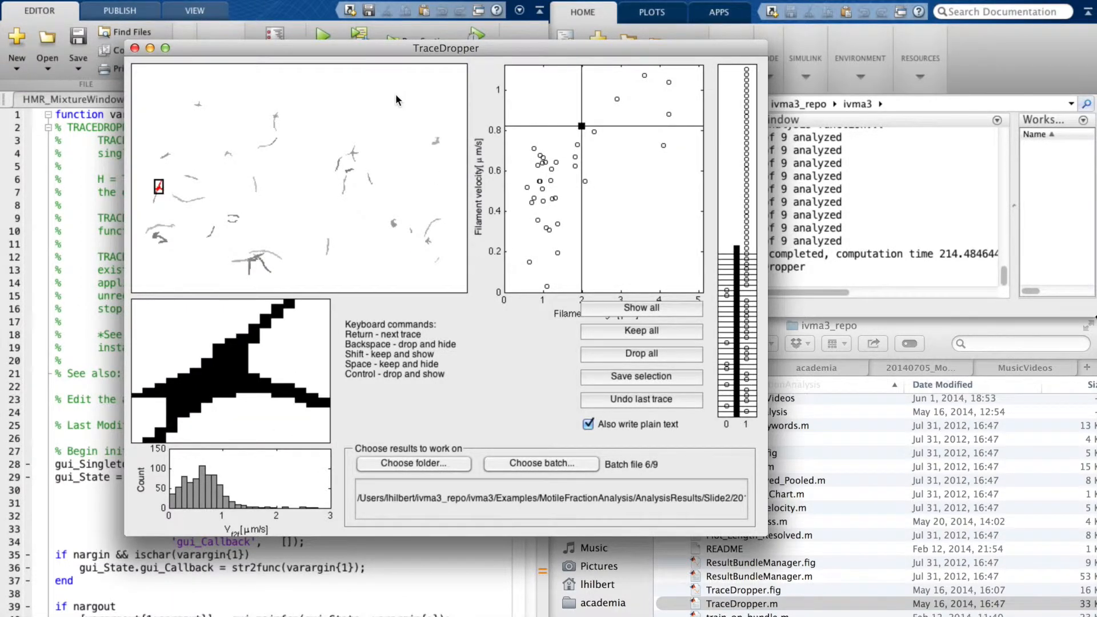
pyautogui.press('space')
pyautogui.press('space')
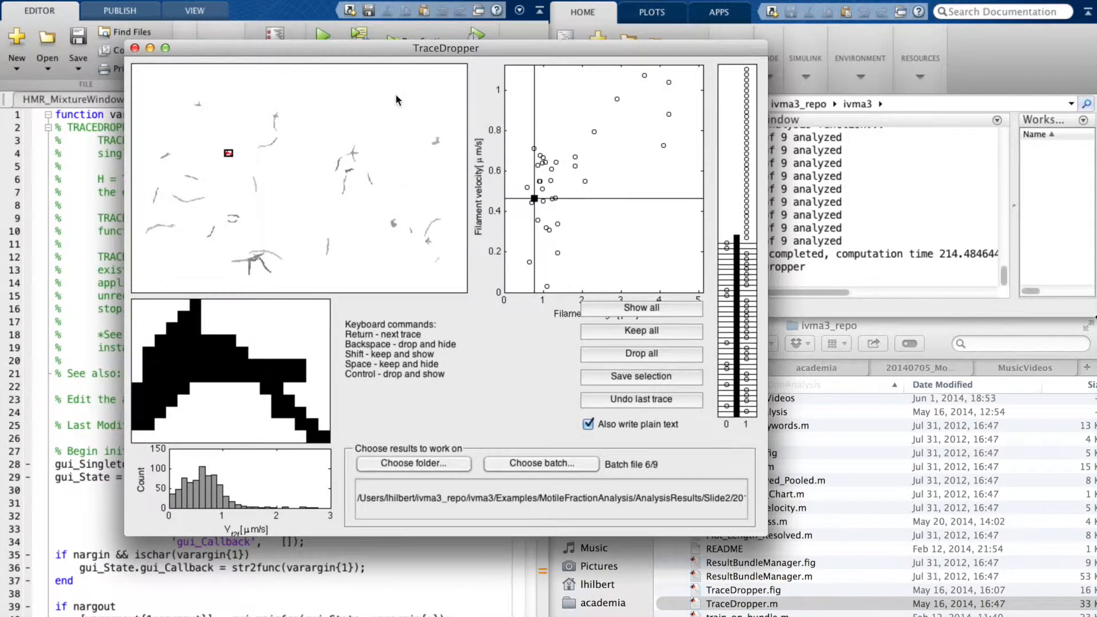
pyautogui.press('space')
pyautogui.press('space')
pyautogui.press('space')
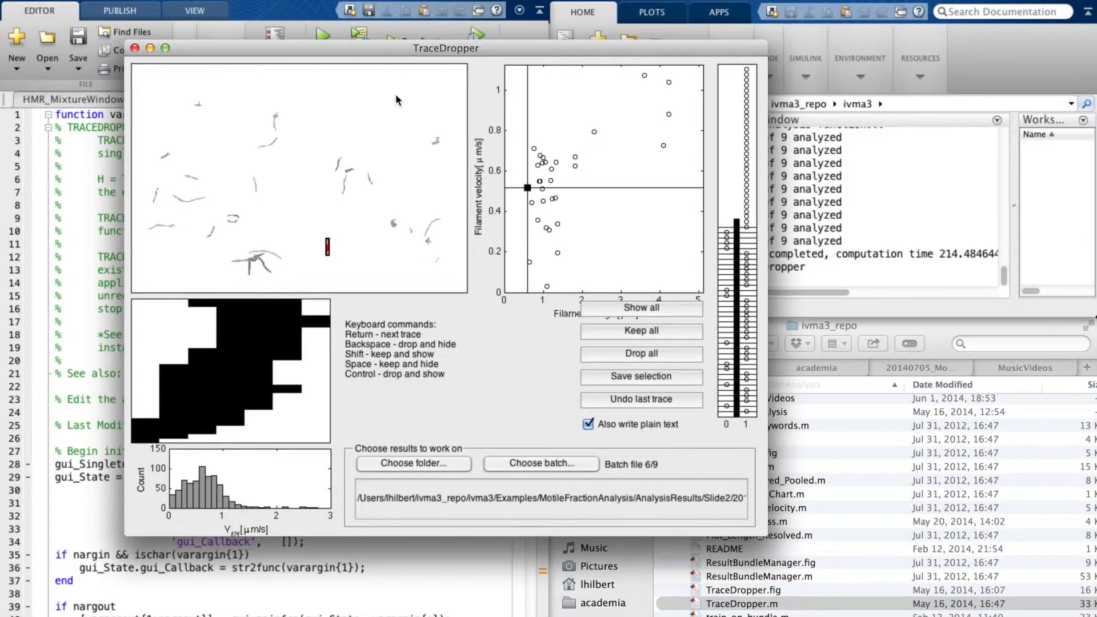
pyautogui.press('space')
pyautogui.press('space')
pyautogui.press('space')
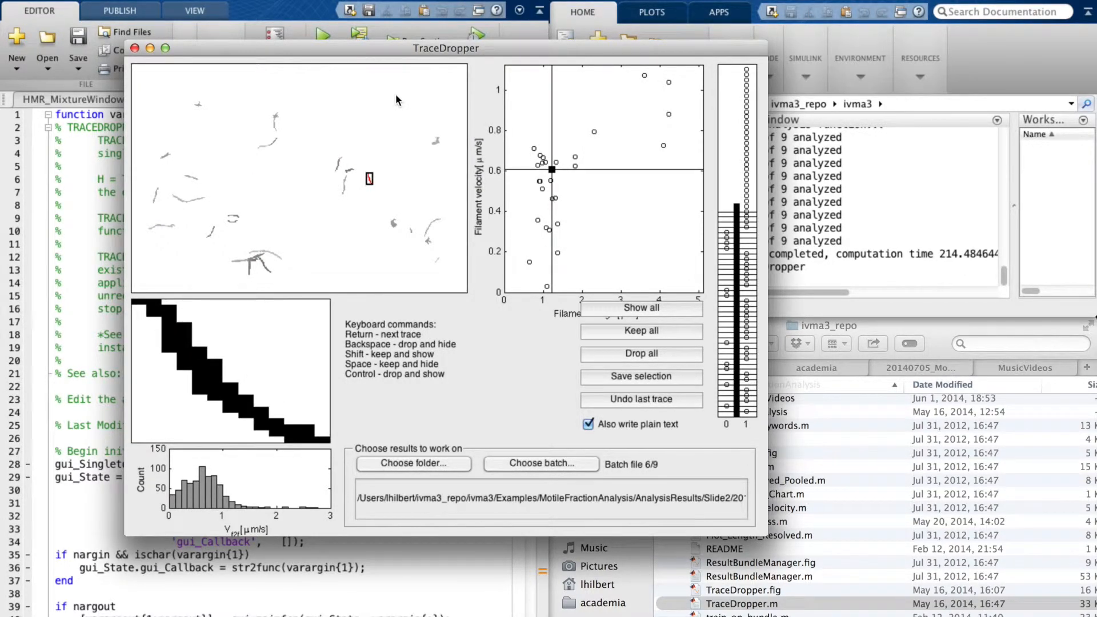
pyautogui.press('space')
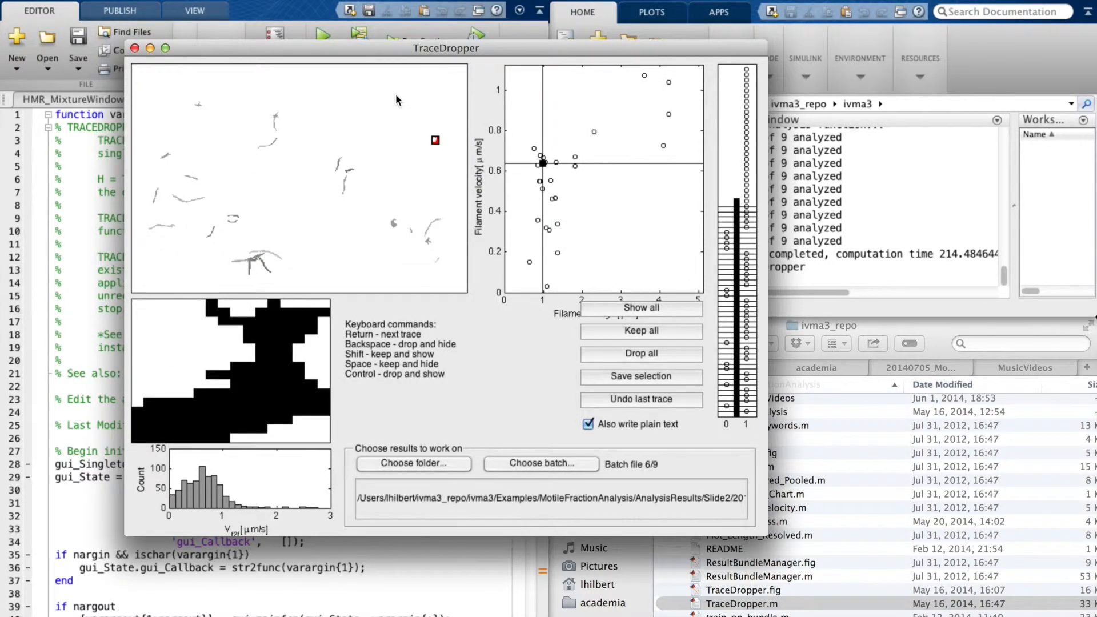
pyautogui.press('space')
pyautogui.press('space')
pyautogui.press('space')
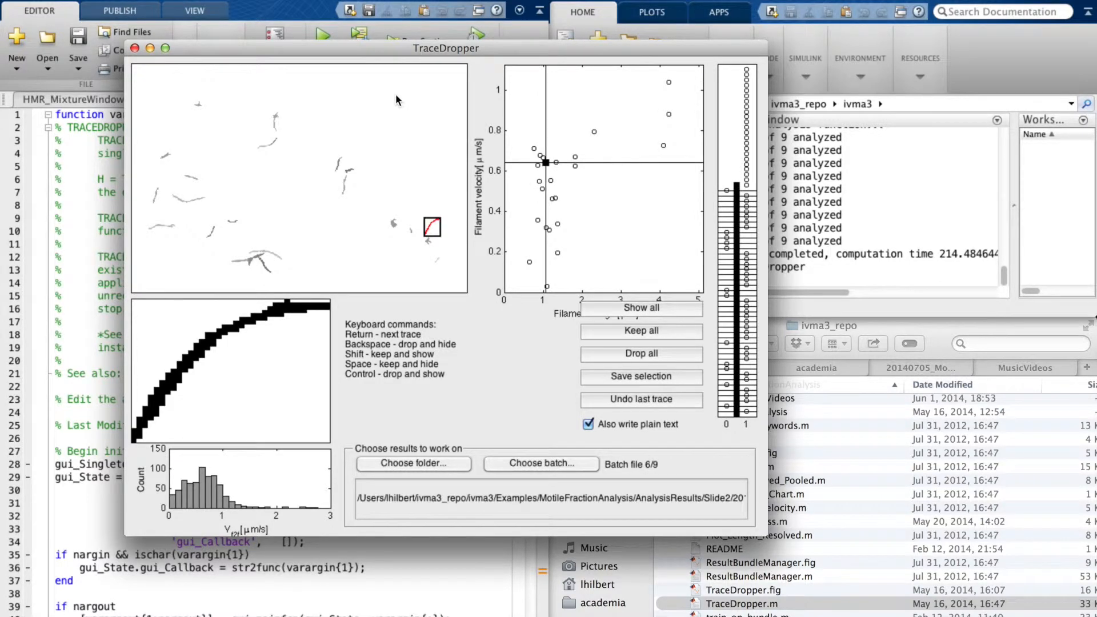
pyautogui.press('space')
pyautogui.press('space')
pyautogui.press('space')
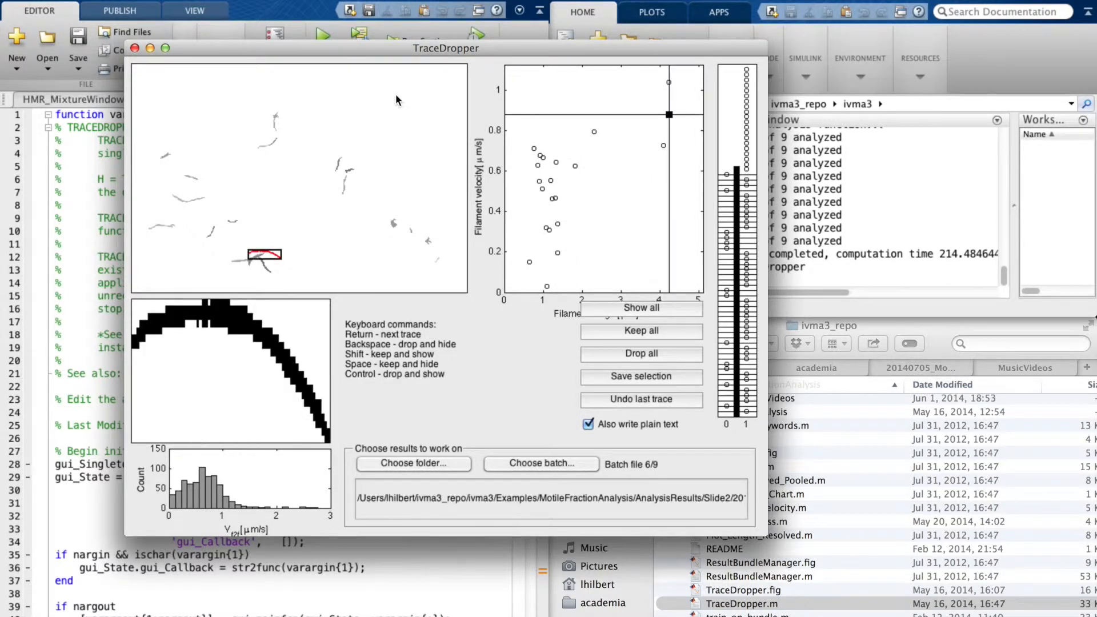
pyautogui.press('space')
pyautogui.press('space')
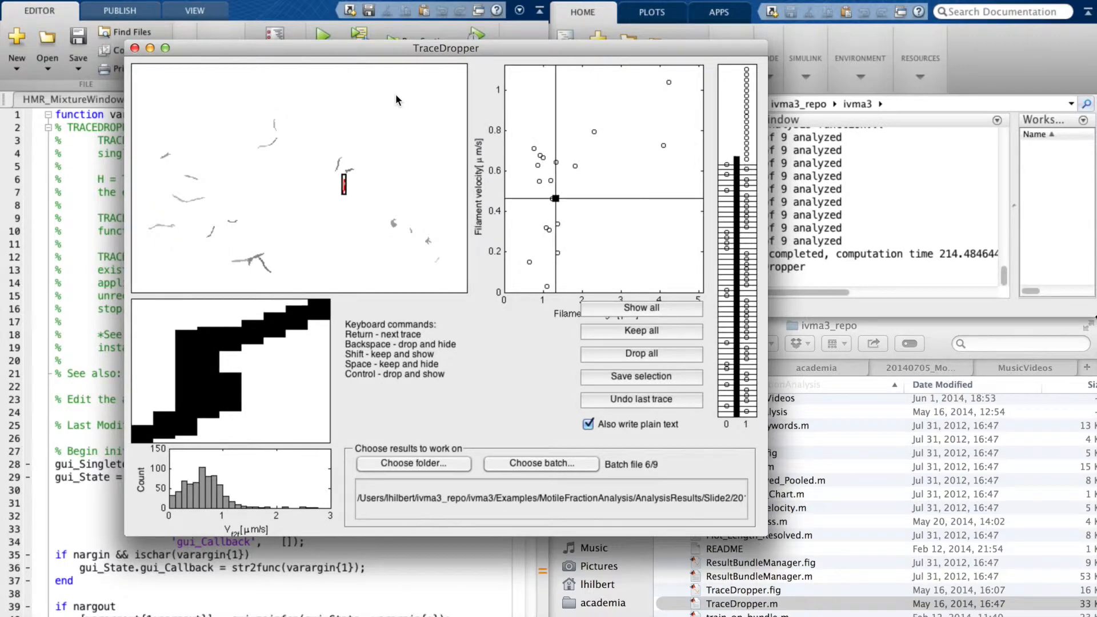
pyautogui.press('space')
pyautogui.press('space')
pyautogui.press('space')
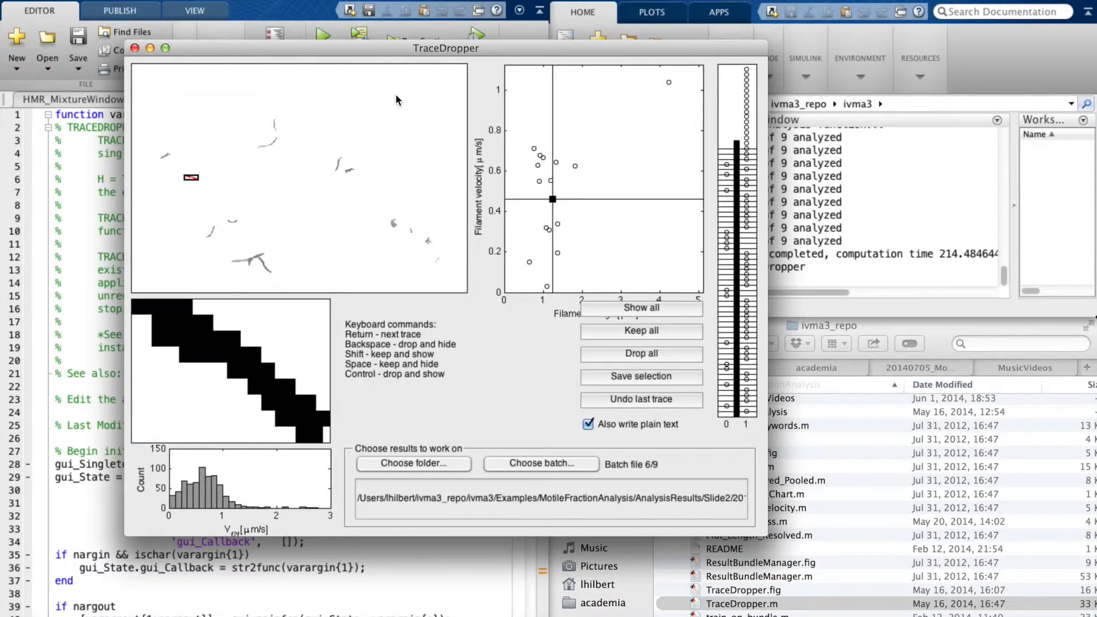
pyautogui.press('space')
pyautogui.press('space')
pyautogui.press('space')
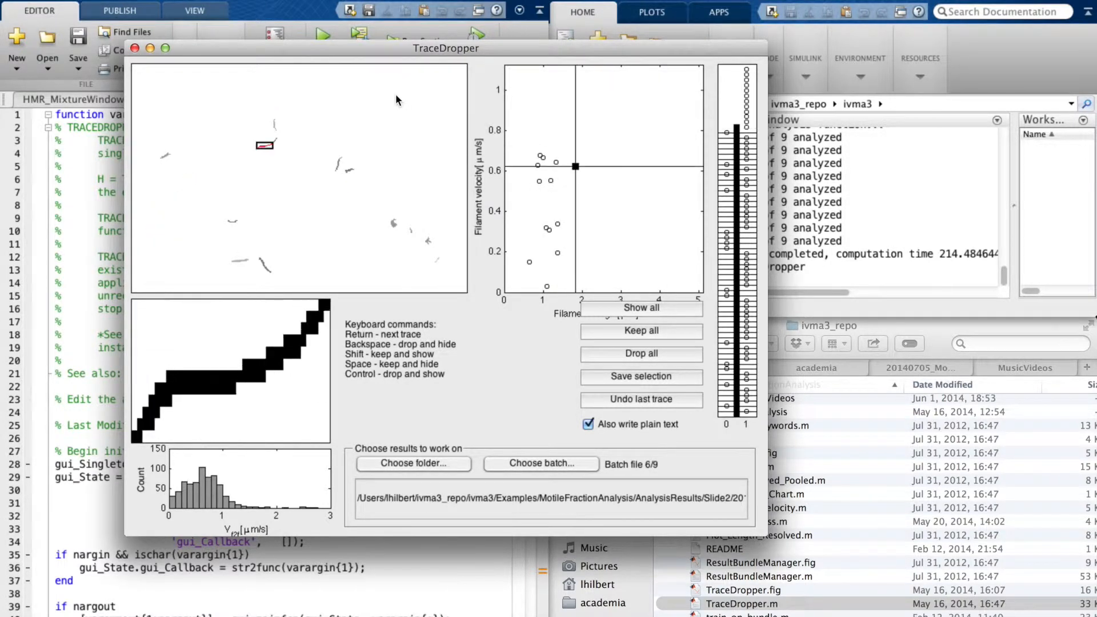
pyautogui.press('space')
pyautogui.press('space')
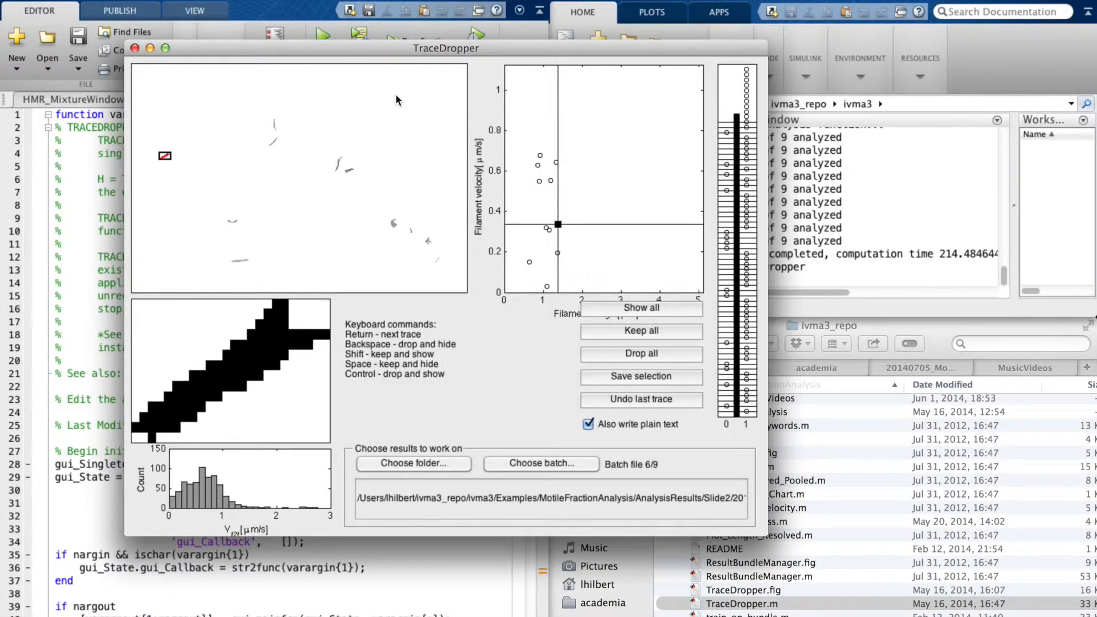
pyautogui.press('space')
pyautogui.press('space')
pyautogui.press('space')
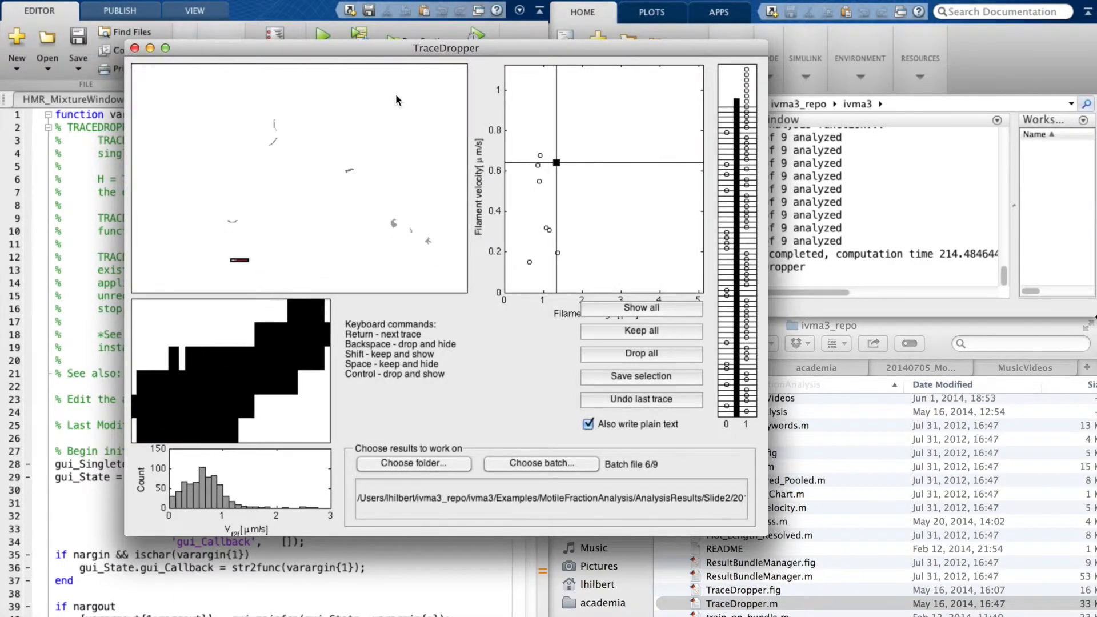
pyautogui.press('space')
pyautogui.press('BackSpace')
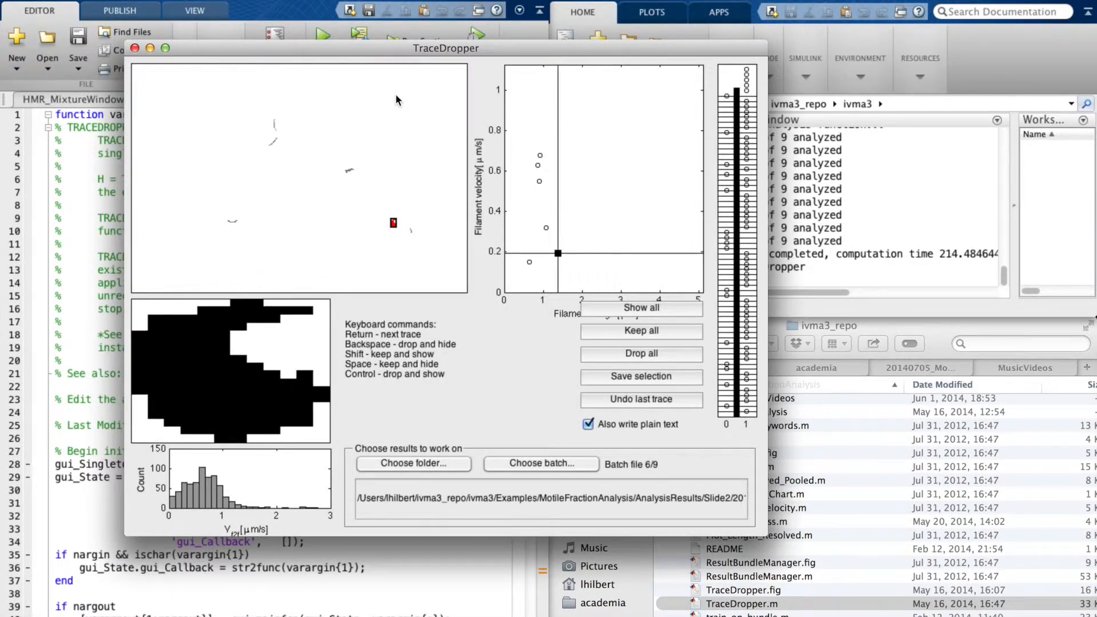
pyautogui.press('BackSpace')
pyautogui.press('space')
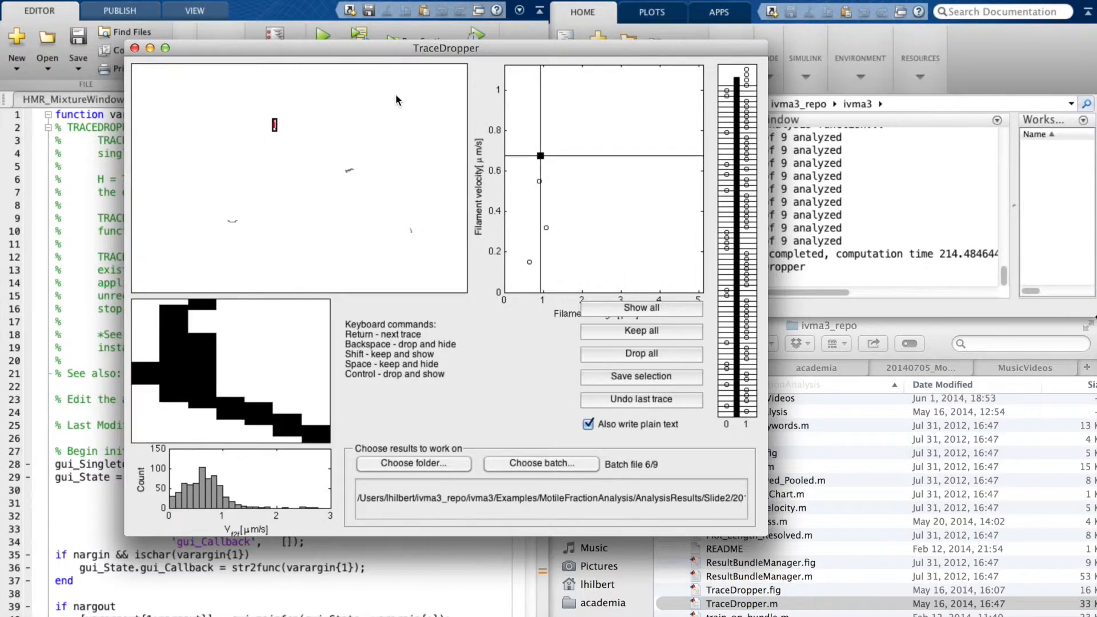
pyautogui.press('space')
pyautogui.press('space')
pyautogui.press('space')
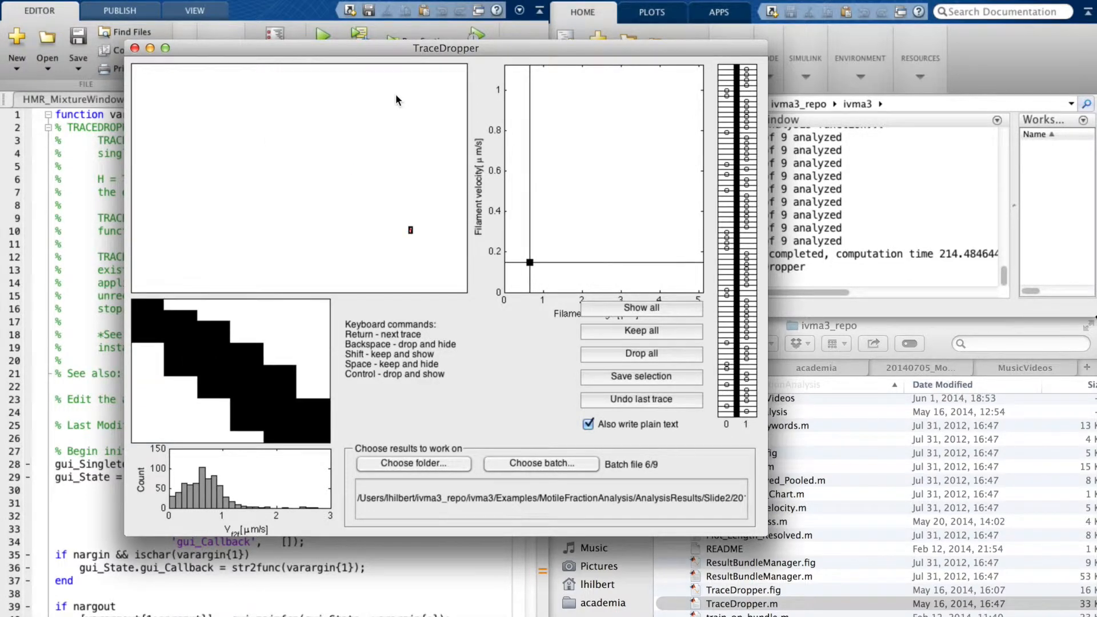
pyautogui.press('space')
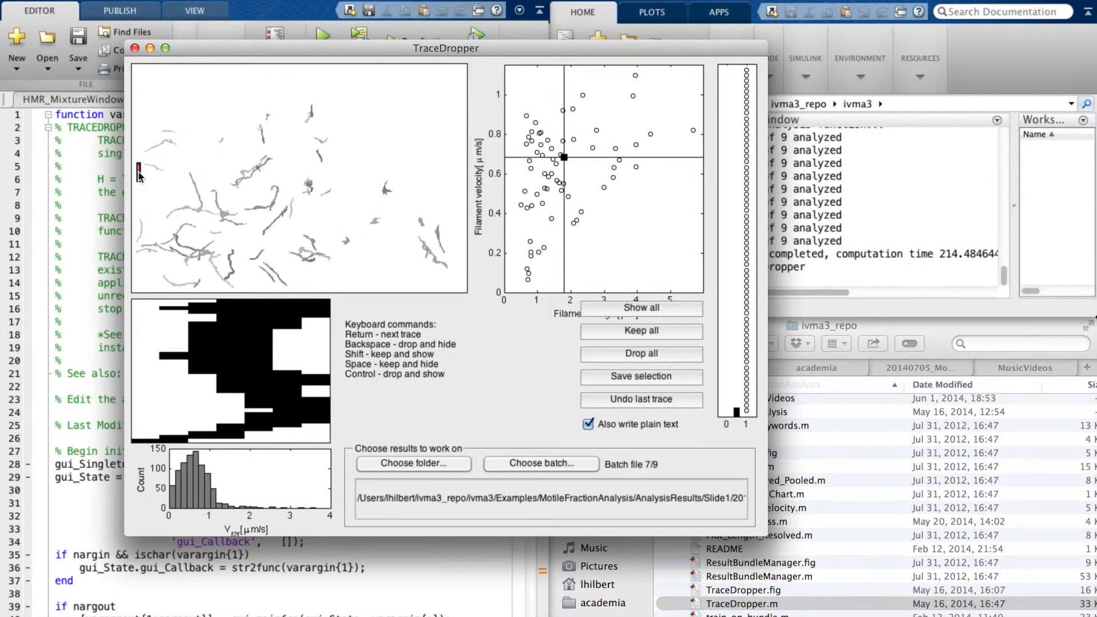
# - Judge the first filament traces of batch file 7/9 one by one, keeping clean single-filament paths and dropping branched or clumped ones, hiding each judged trace
pyautogui.press('BackSpace')
pyautogui.press('BackSpace')
pyautogui.press('BackSpace')
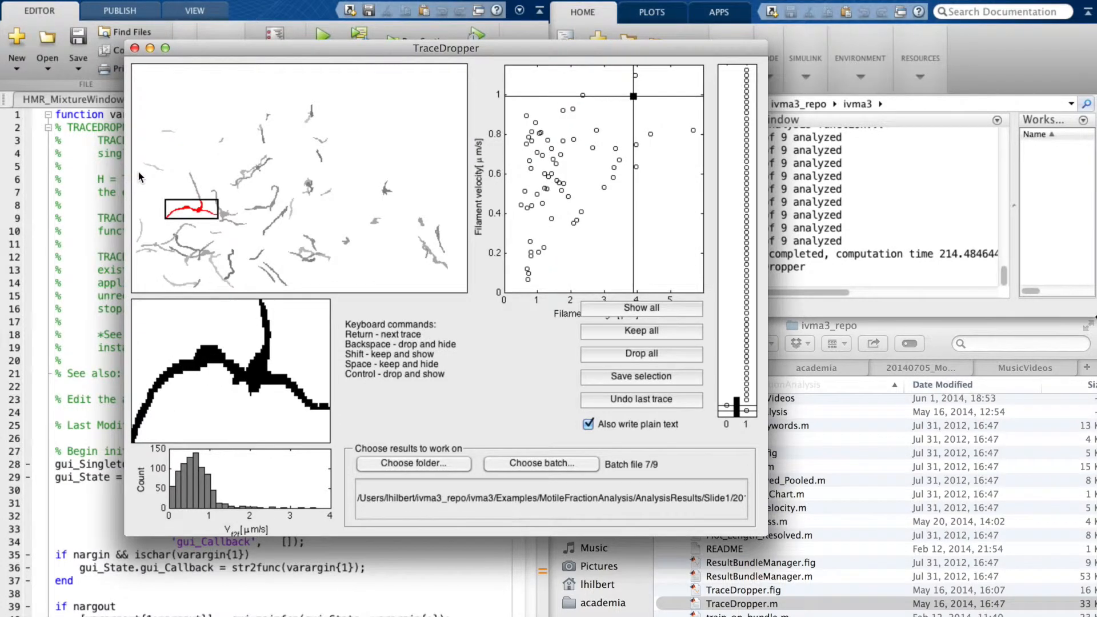
pyautogui.press('BackSpace')
pyautogui.press('BackSpace')
pyautogui.press('BackSpace')
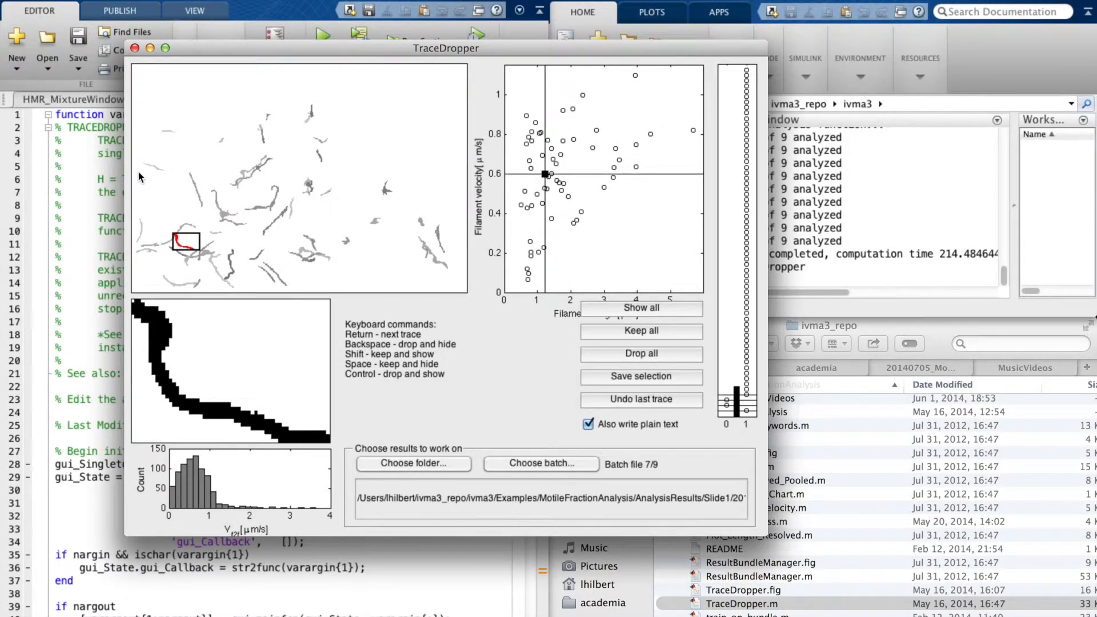
pyautogui.press('BackSpace')
pyautogui.press('BackSpace')
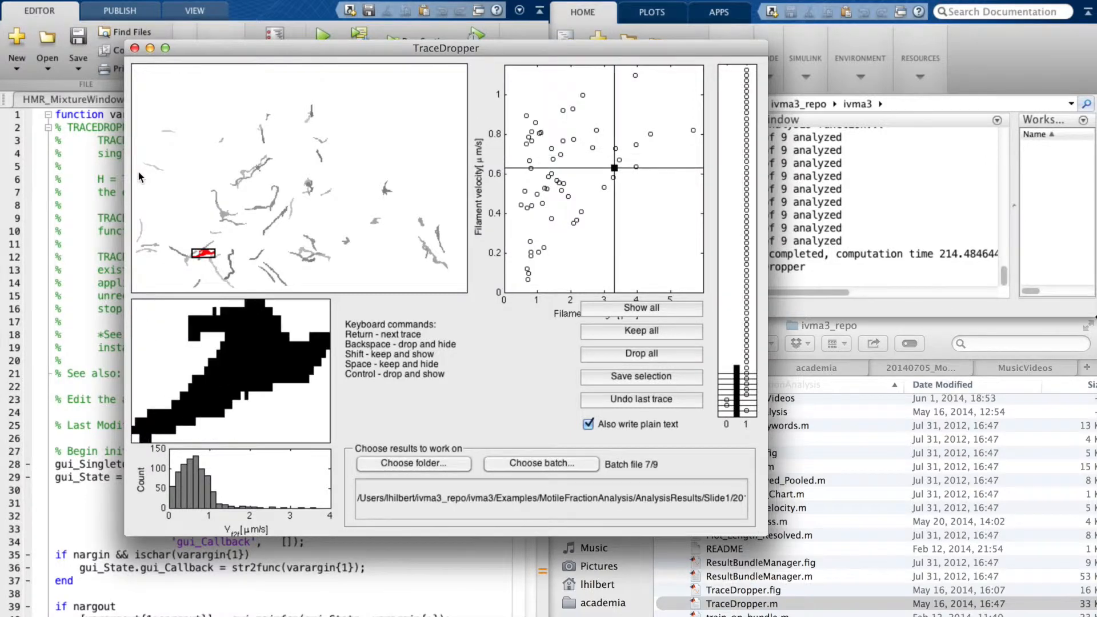
pyautogui.press('BackSpace')
pyautogui.press('BackSpace')
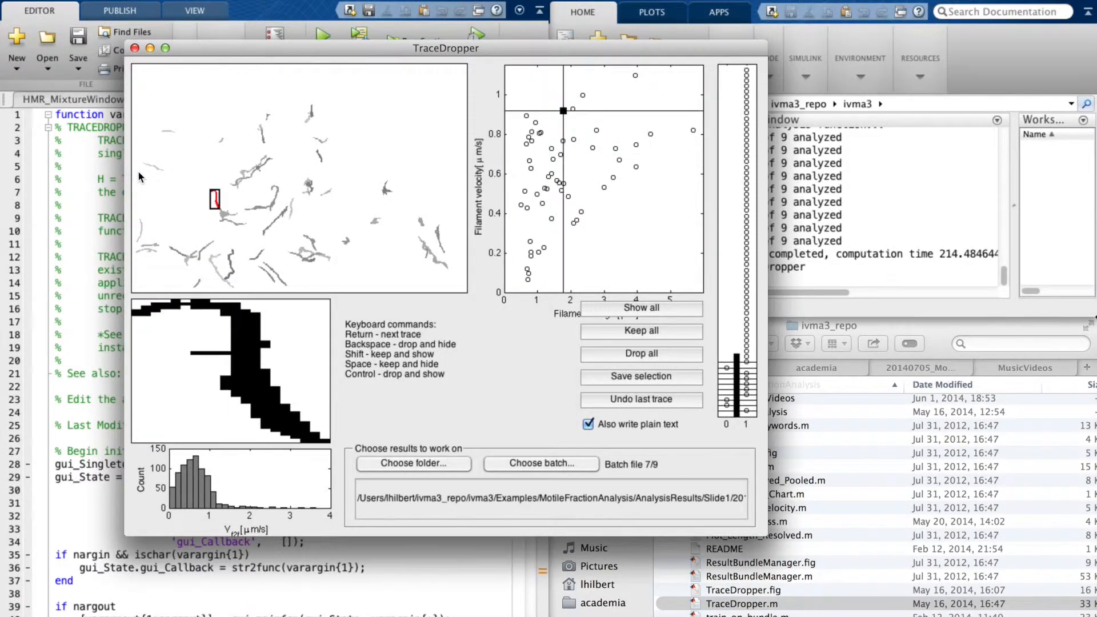
pyautogui.press('BackSpace')
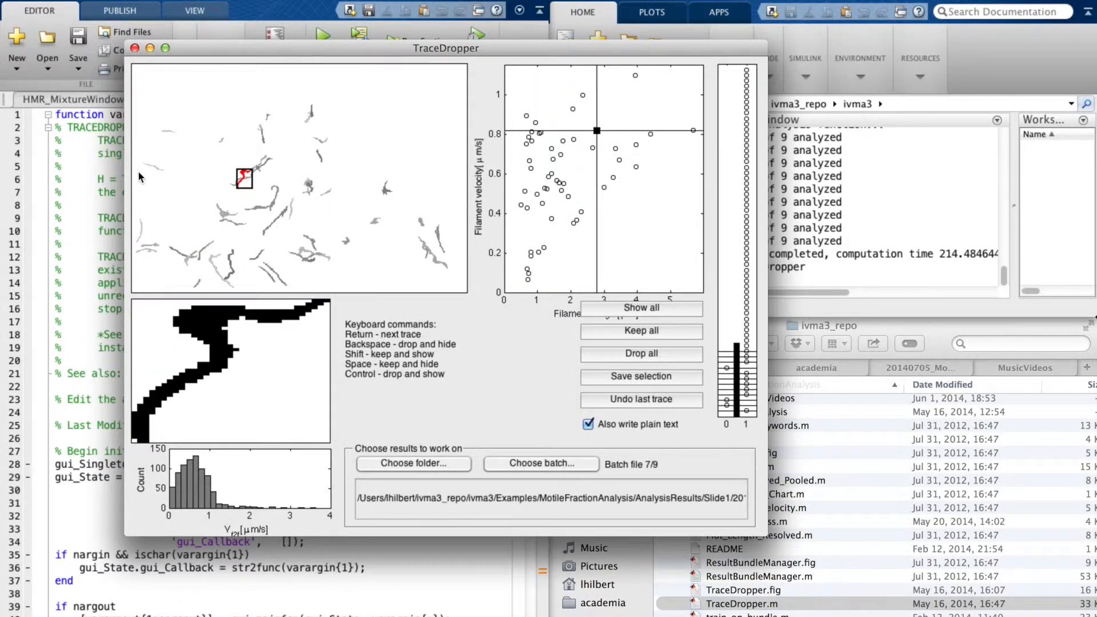
pyautogui.press('BackSpace')
pyautogui.press('BackSpace')
pyautogui.press('BackSpace')
pyautogui.press('BackSpace')
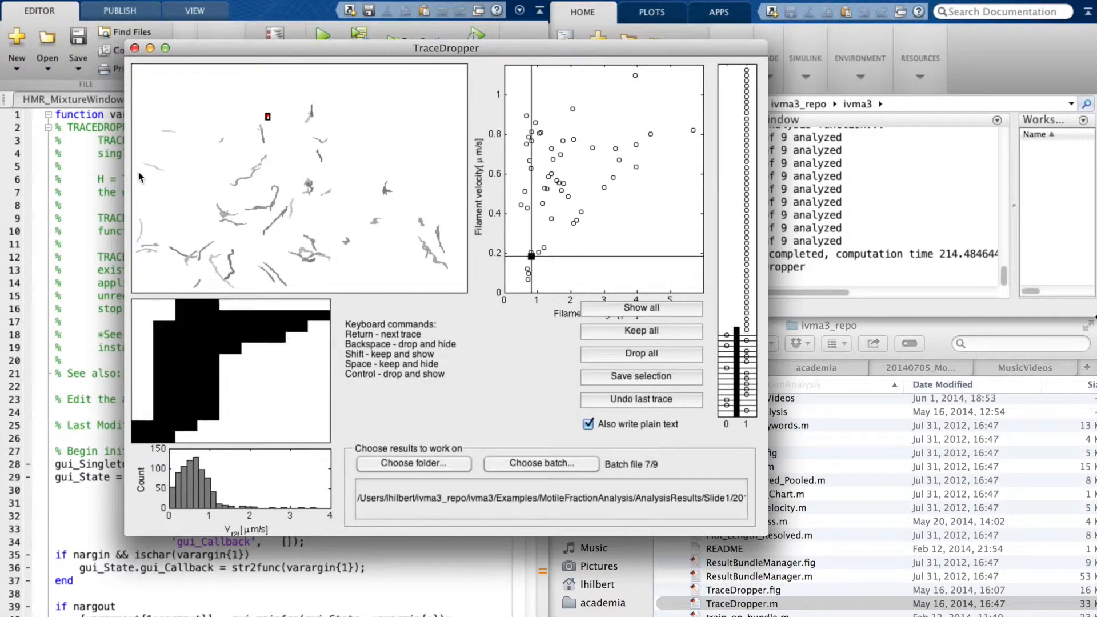
pyautogui.press('BackSpace')
pyautogui.press('BackSpace')
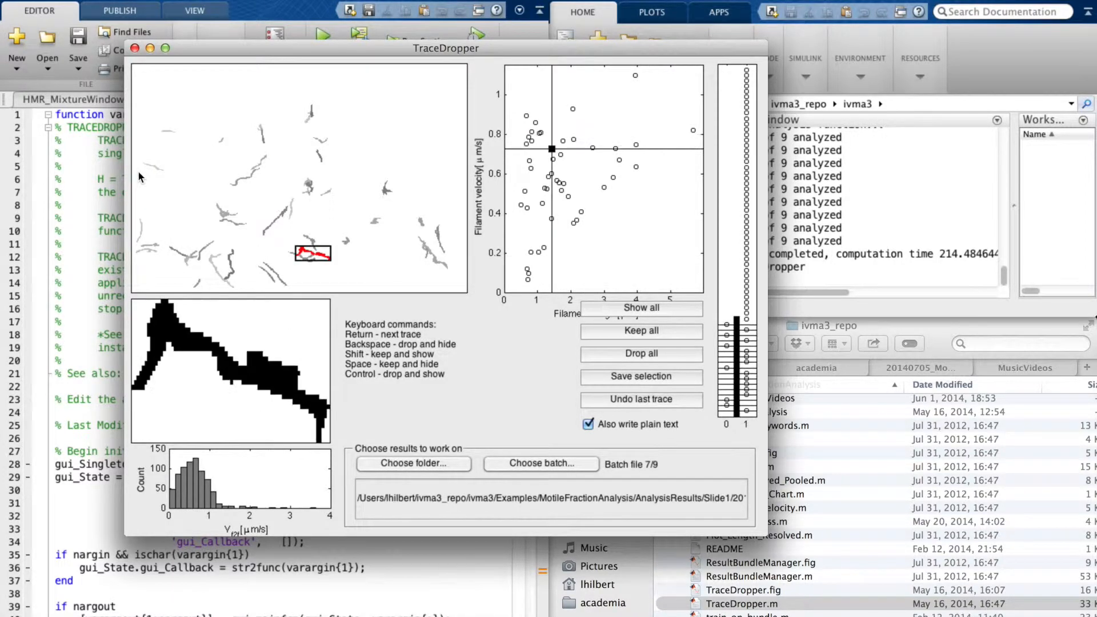
pyautogui.press('BackSpace')
pyautogui.press('BackSpace')
pyautogui.press('BackSpace')
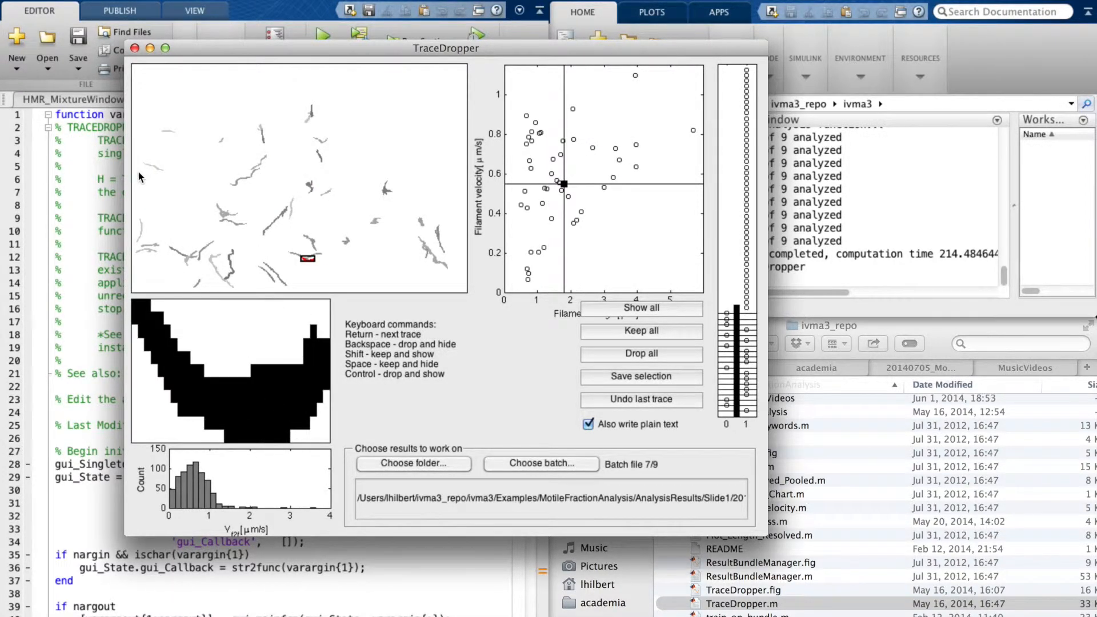
pyautogui.press('BackSpace')
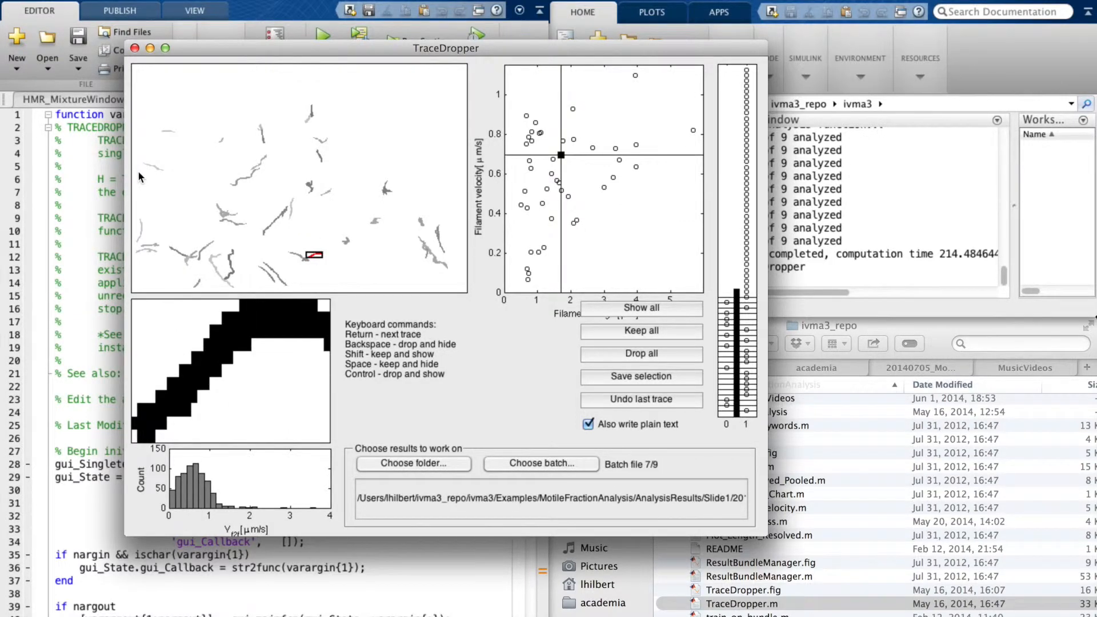
pyautogui.press('BackSpace')
pyautogui.press('BackSpace')
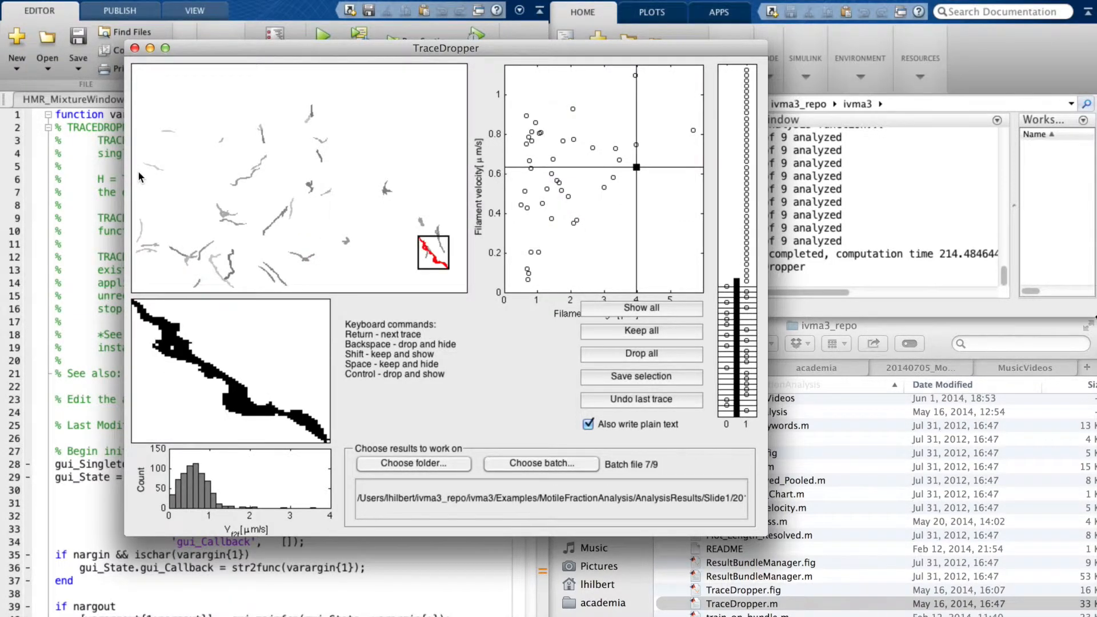
pyautogui.press('BackSpace')
pyautogui.press('BackSpace')
pyautogui.press('BackSpace')
pyautogui.press('BackSpace')
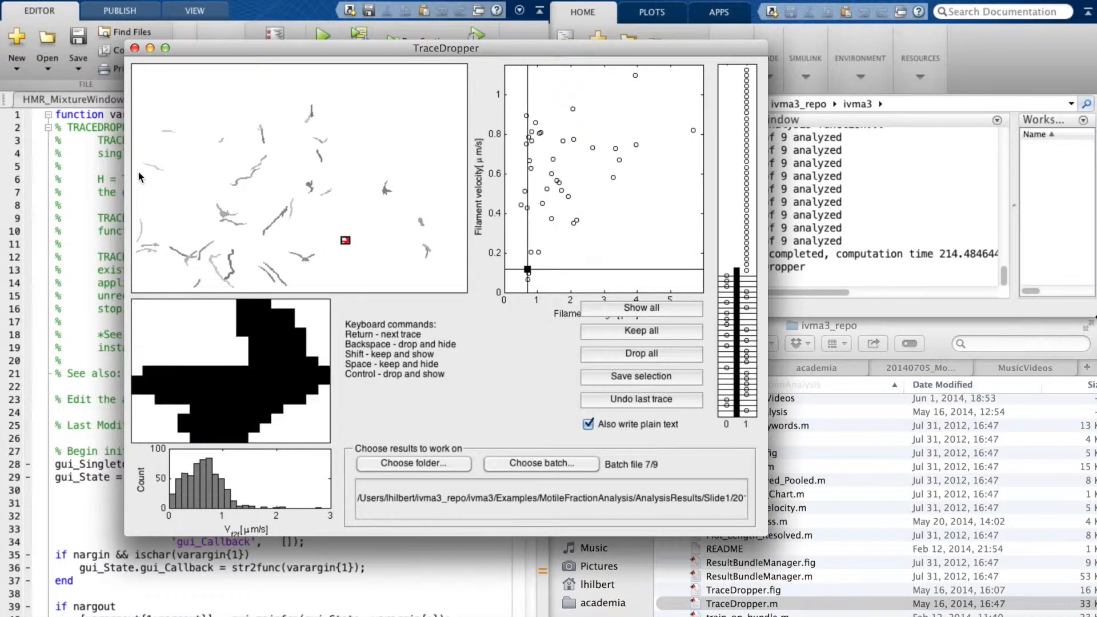
pyautogui.press('BackSpace')
pyautogui.press('BackSpace')
pyautogui.press('BackSpace')
pyautogui.press('BackSpace')
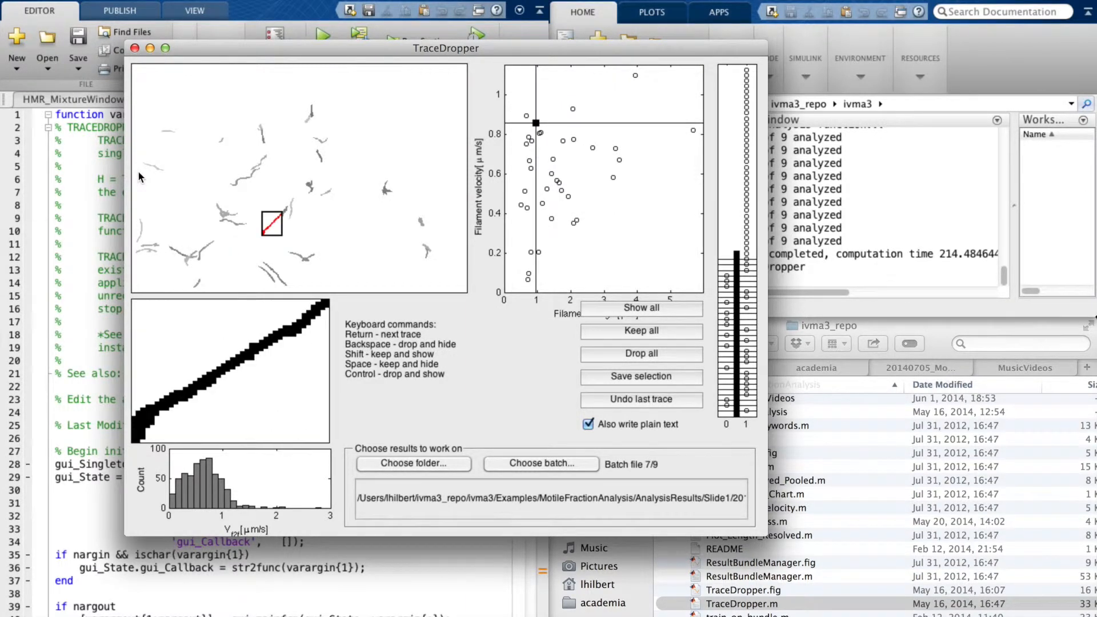
pyautogui.press('BackSpace')
pyautogui.press('BackSpace')
pyautogui.press('BackSpace')
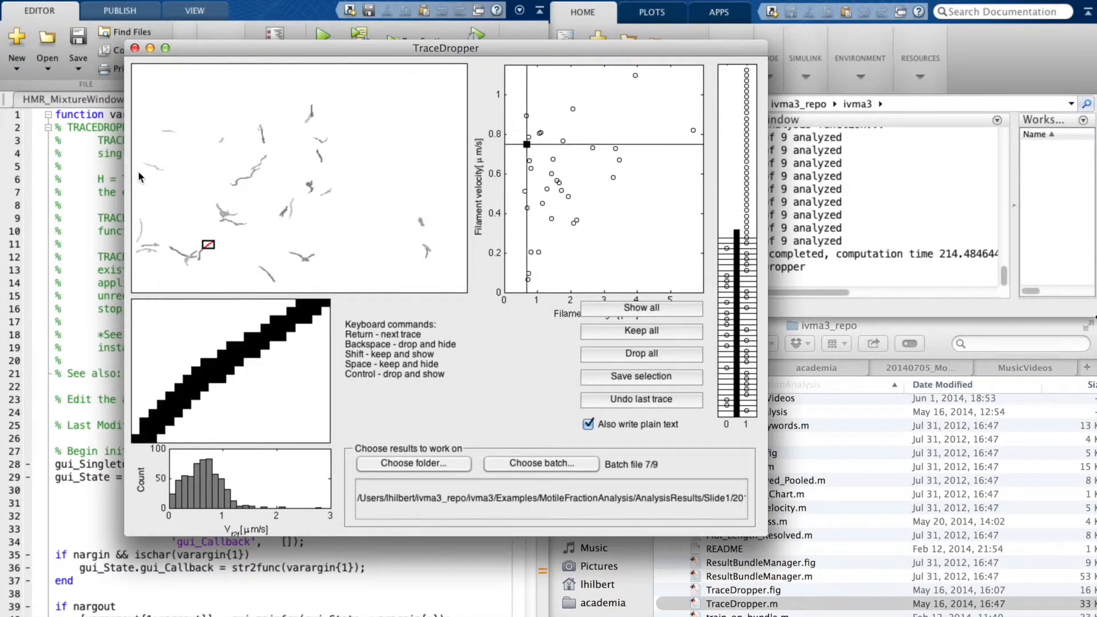
pyautogui.press('BackSpace')
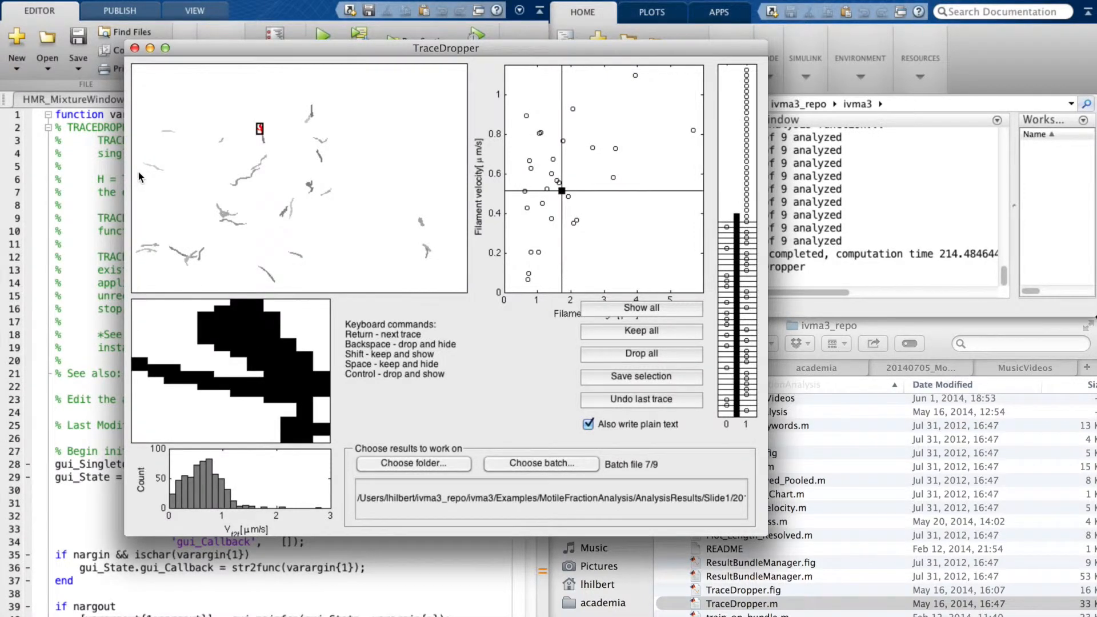
pyautogui.press('BackSpace')
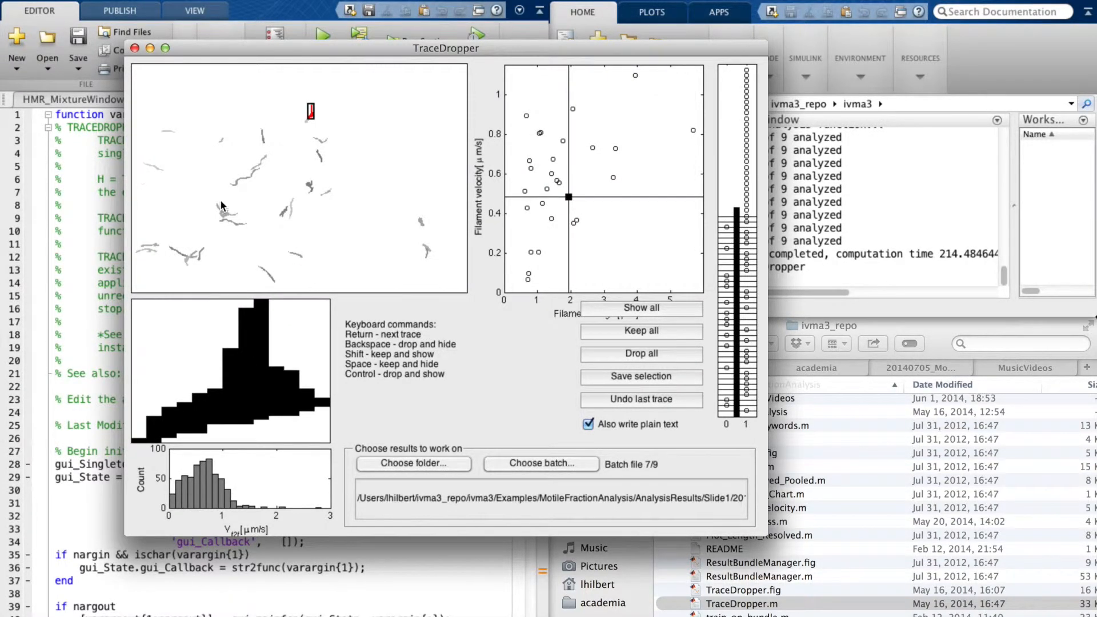
# - Undo the last trace decision, drop and hide that small branched trace instead, and drop the forked trace following it
pyautogui.click(666, 403)
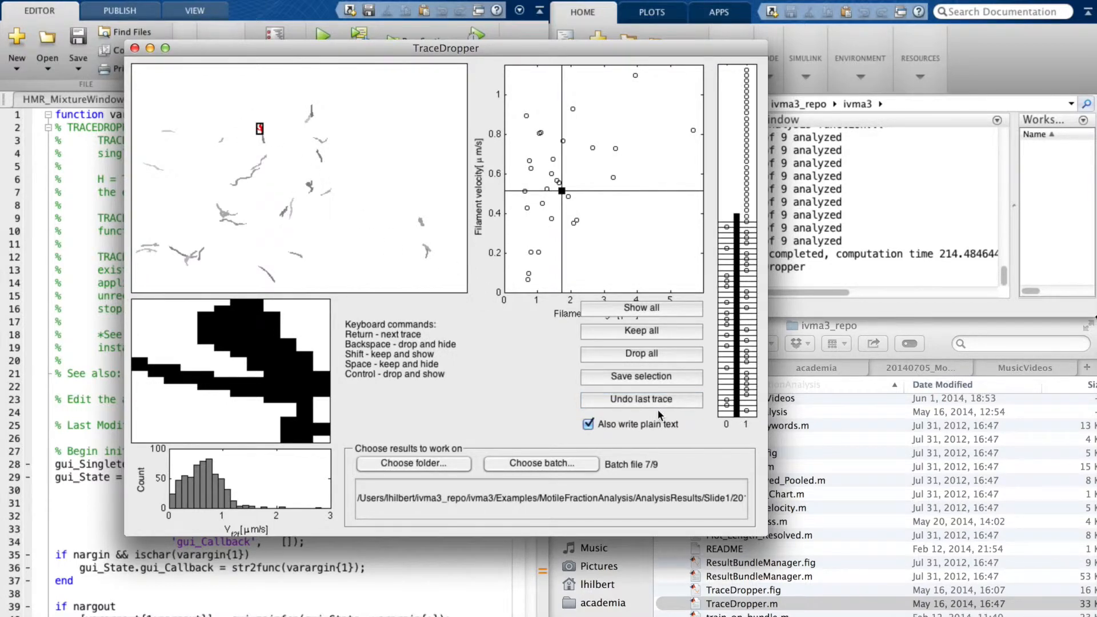
pyautogui.press('Return')
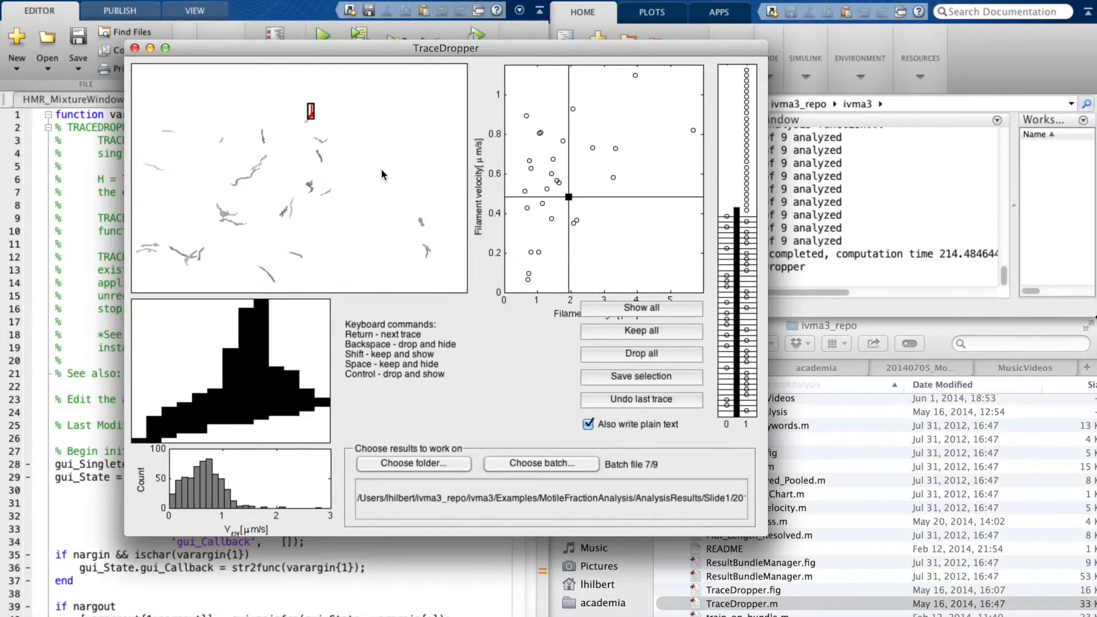
pyautogui.press('Return')
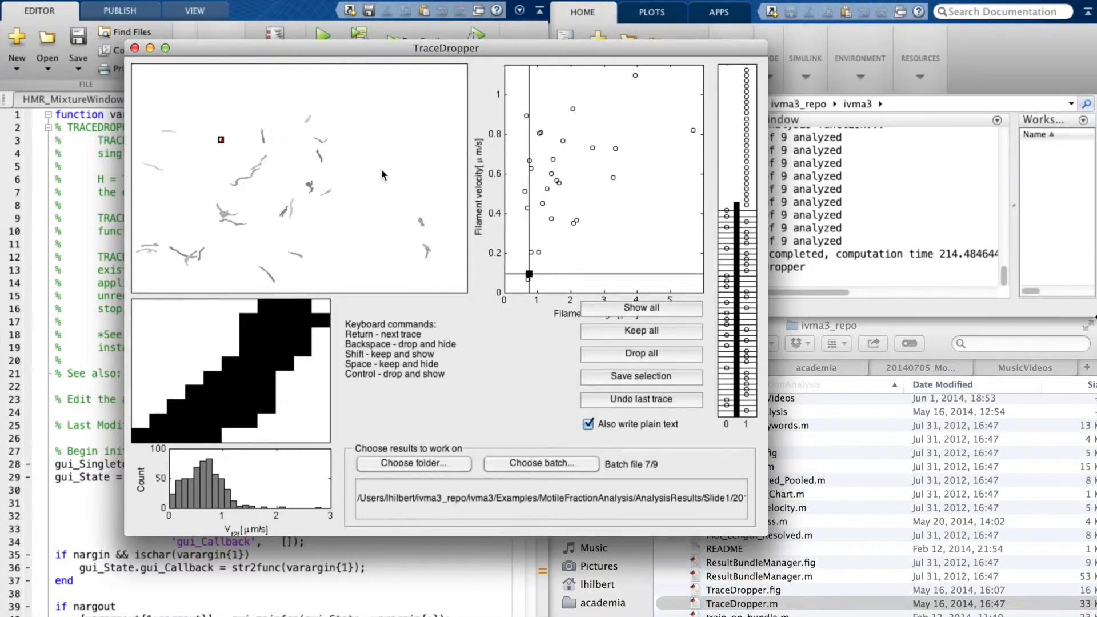
# - Sort the remaining filament traces of batch file 7/9 until the file is finished, keeping clean single paths and dropping clumped, branched or crossing ones
pyautogui.press('BackSpace')
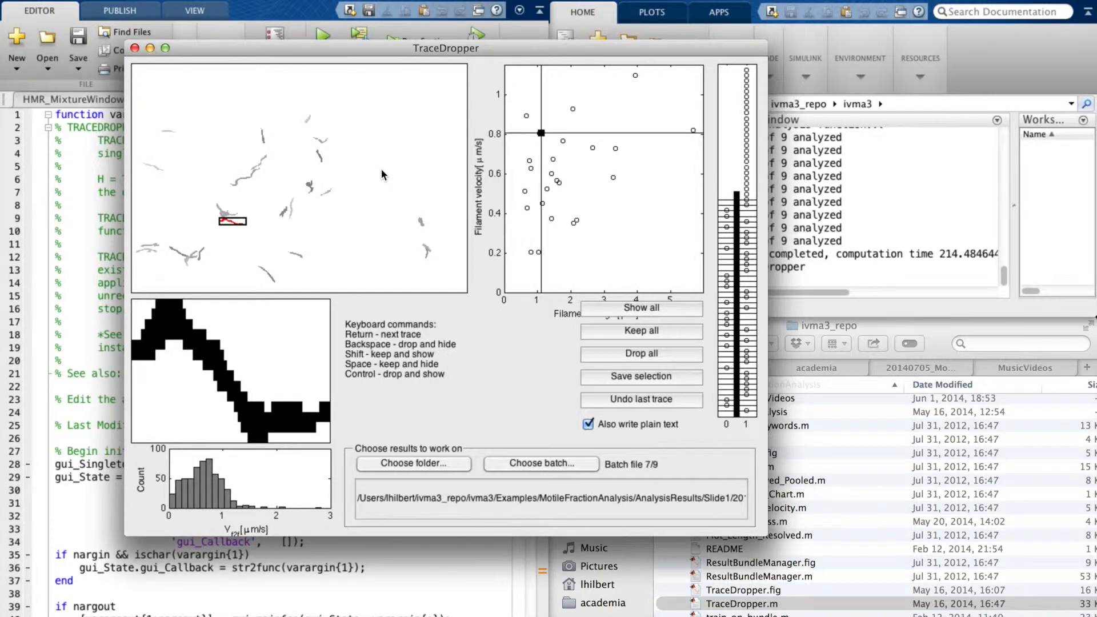
pyautogui.press('Return')
pyautogui.press('Return')
pyautogui.press('Return')
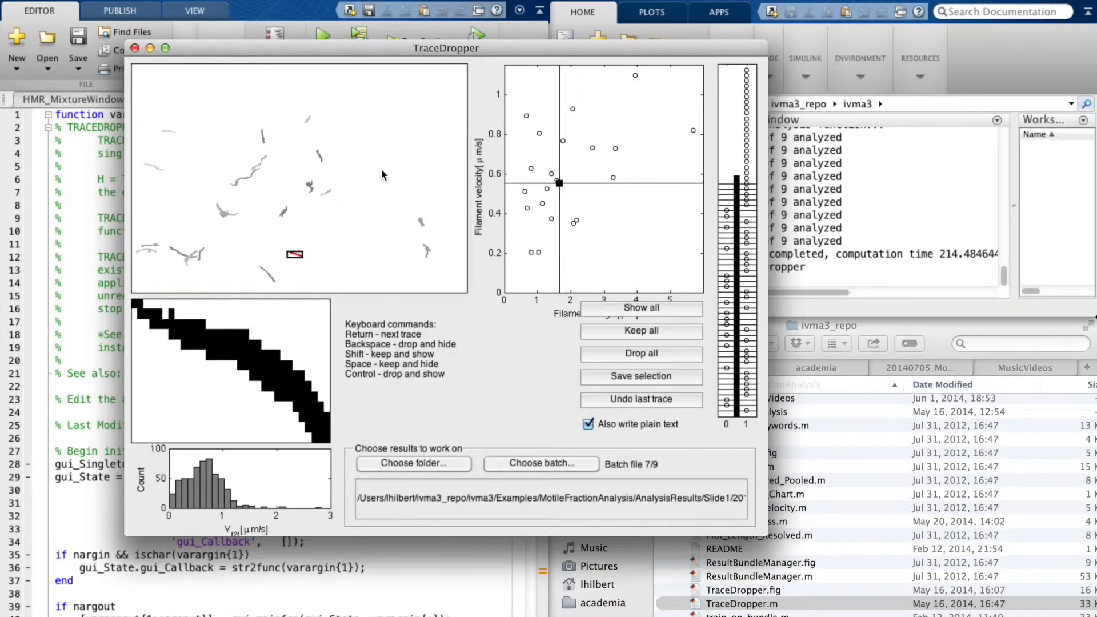
pyautogui.press('space')
pyautogui.press('BackSpace')
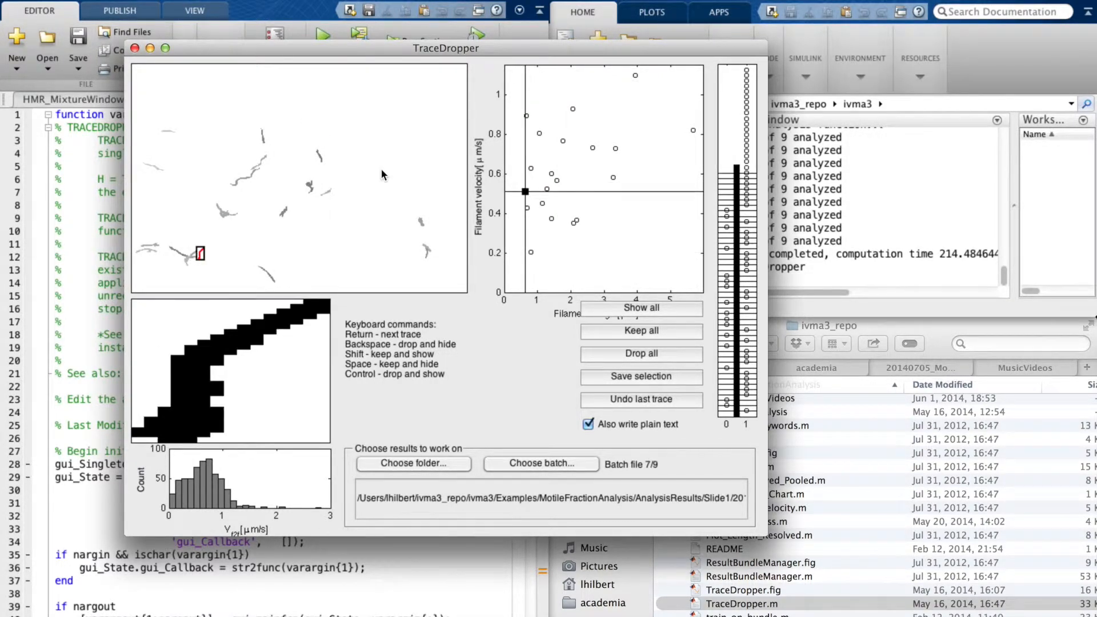
pyautogui.press('BackSpace')
pyautogui.press('ctrl')
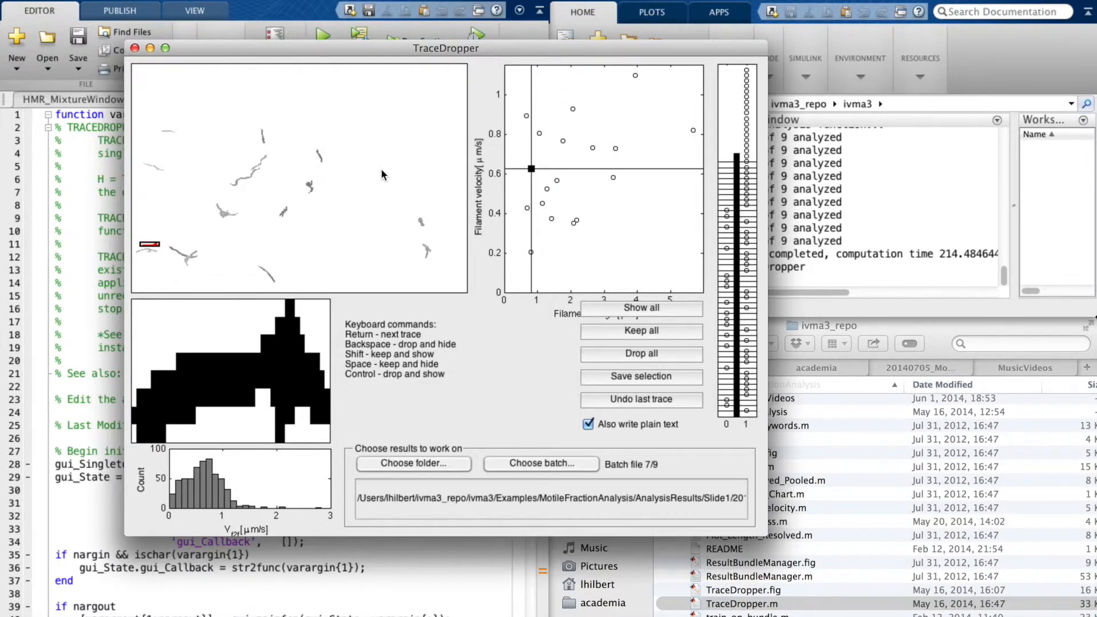
pyautogui.press('BackSpace')
pyautogui.press('BackSpace')
pyautogui.press('BackSpace')
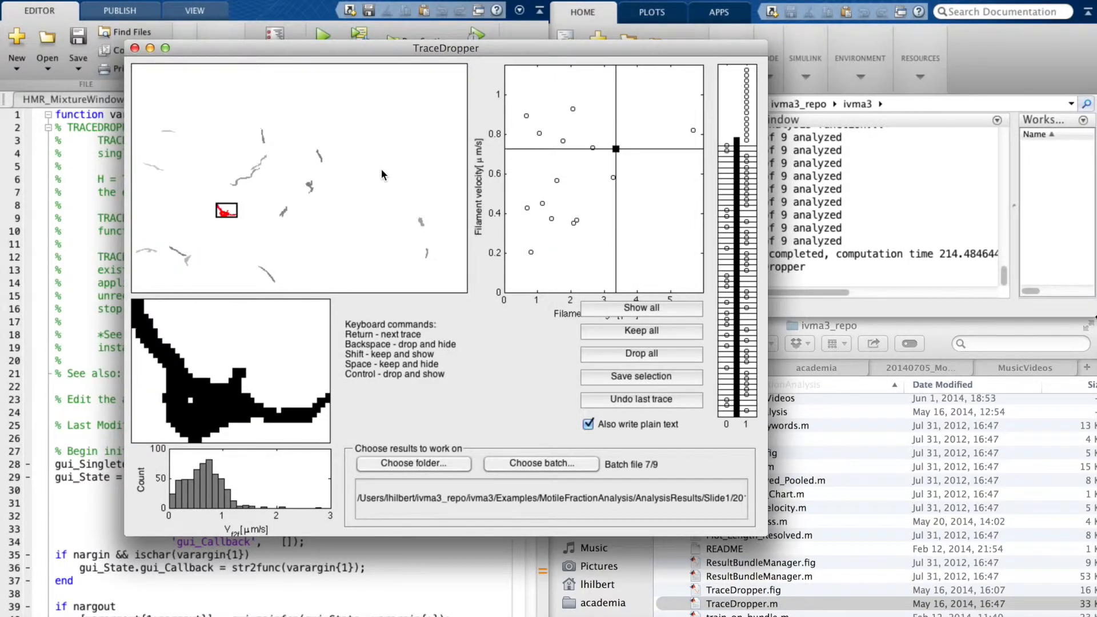
pyautogui.press('BackSpace')
pyautogui.press('BackSpace')
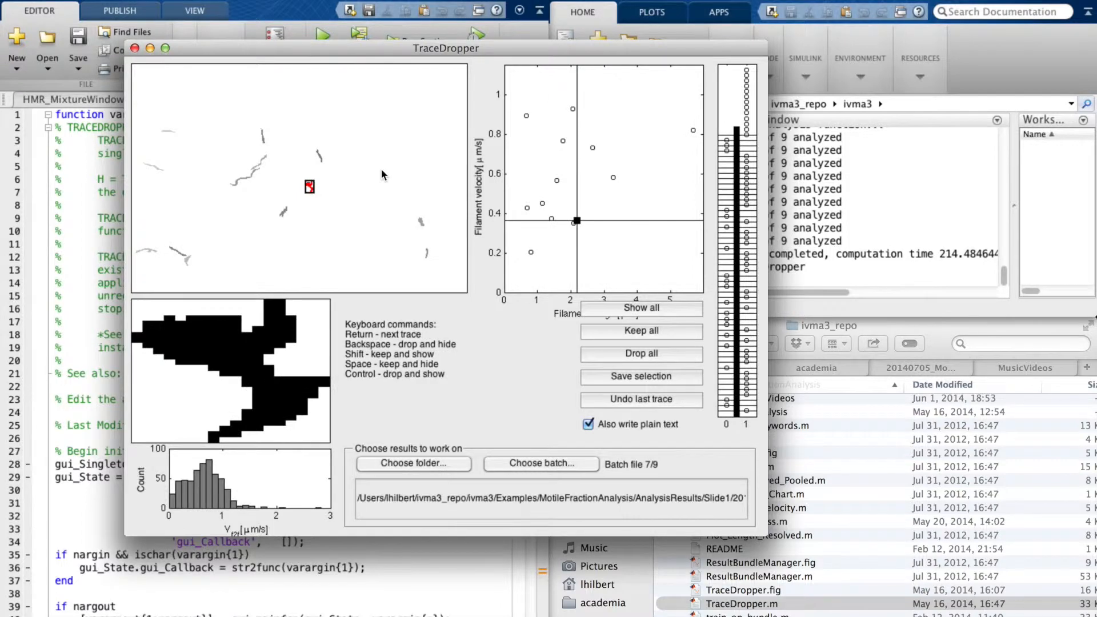
pyautogui.press('BackSpace')
pyautogui.press('BackSpace')
pyautogui.press('BackSpace')
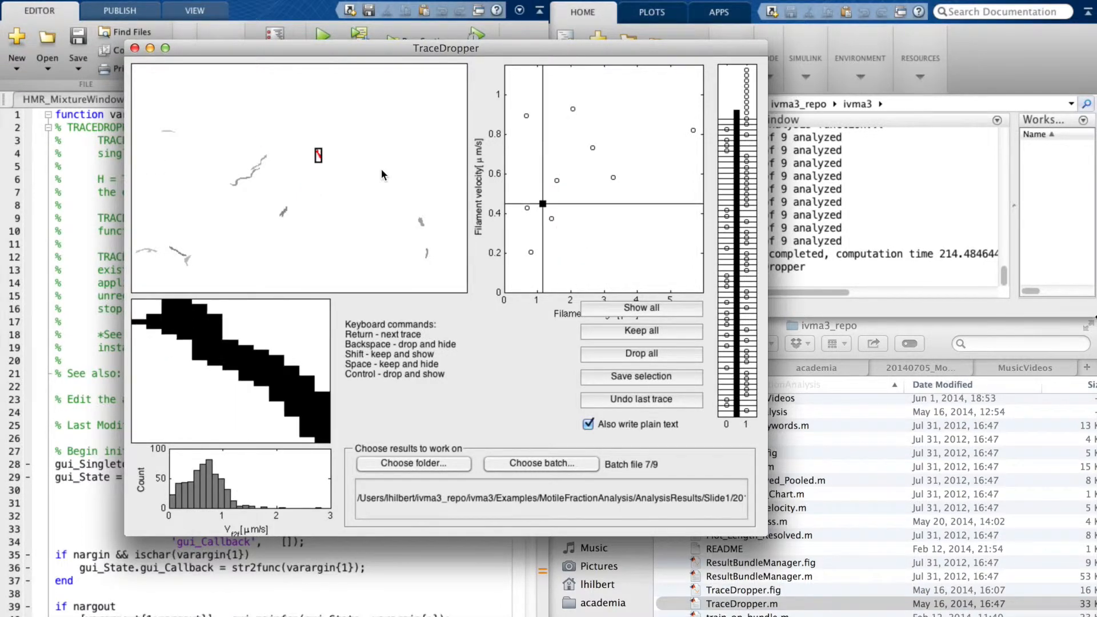
pyautogui.press('BackSpace')
pyautogui.press('BackSpace')
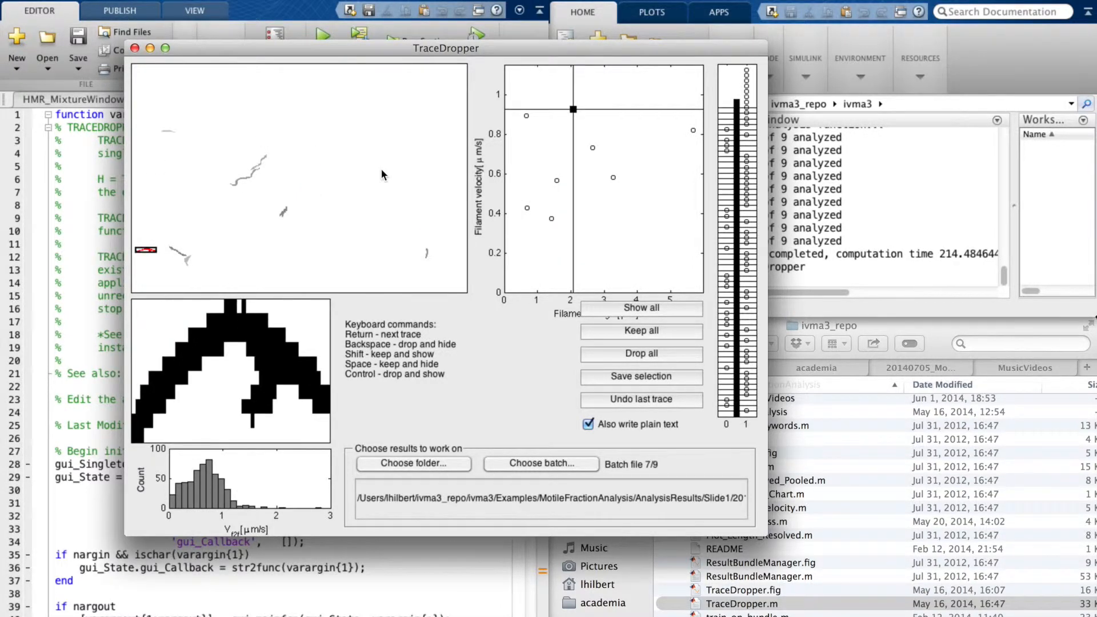
pyautogui.press('BackSpace')
pyautogui.press('BackSpace')
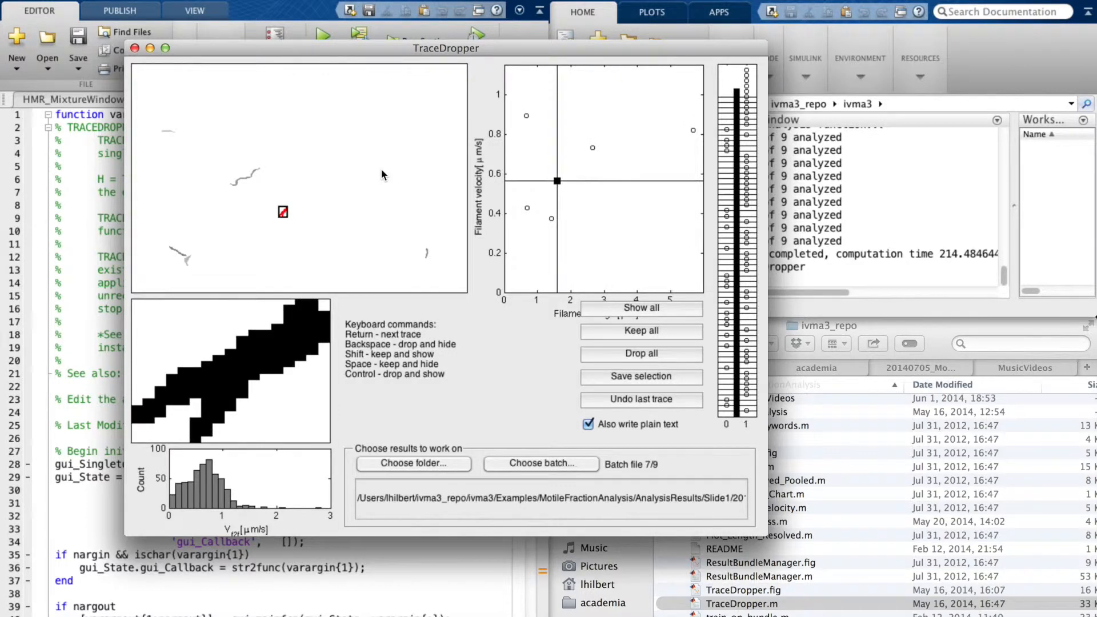
pyautogui.press('BackSpace')
pyautogui.press('BackSpace')
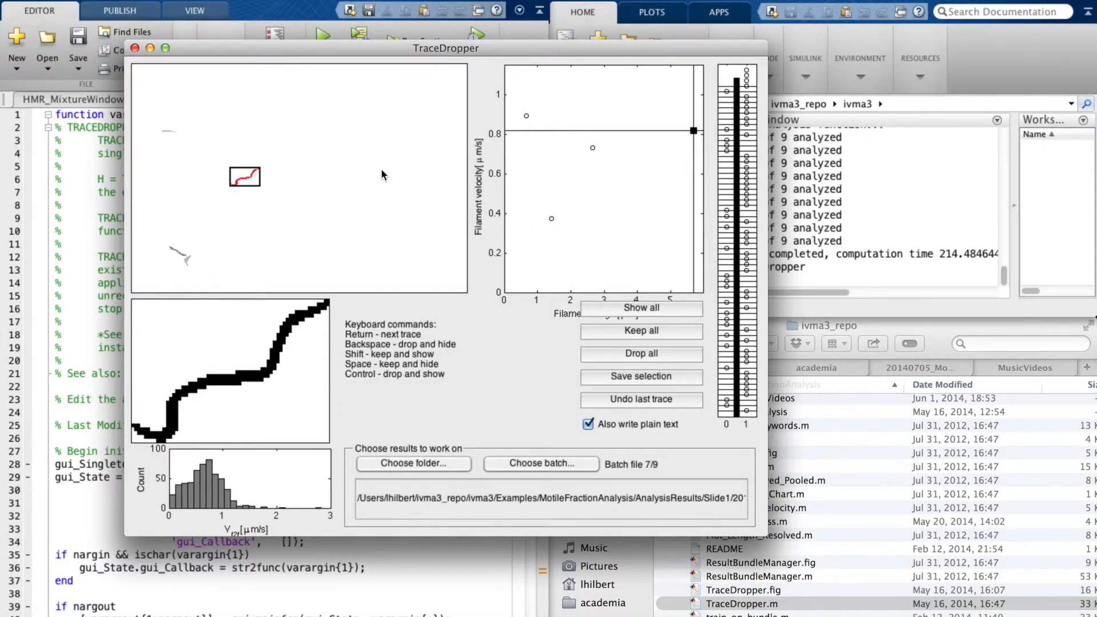
pyautogui.press('BackSpace')
pyautogui.press('BackSpace')
pyautogui.press('BackSpace')
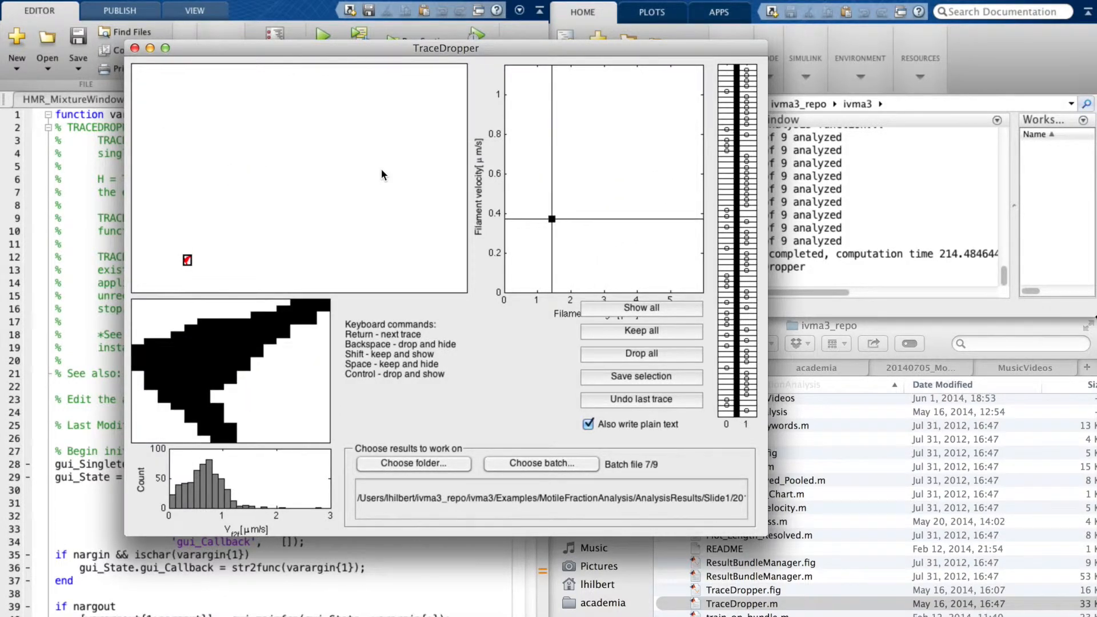
pyautogui.press('BackSpace')
# - Drop the last forked trace of batch file 7/9 and judge the first traces of 8/9, keeping clean curved paths and dropping looped or branched ones
pyautogui.press('BackSpace')
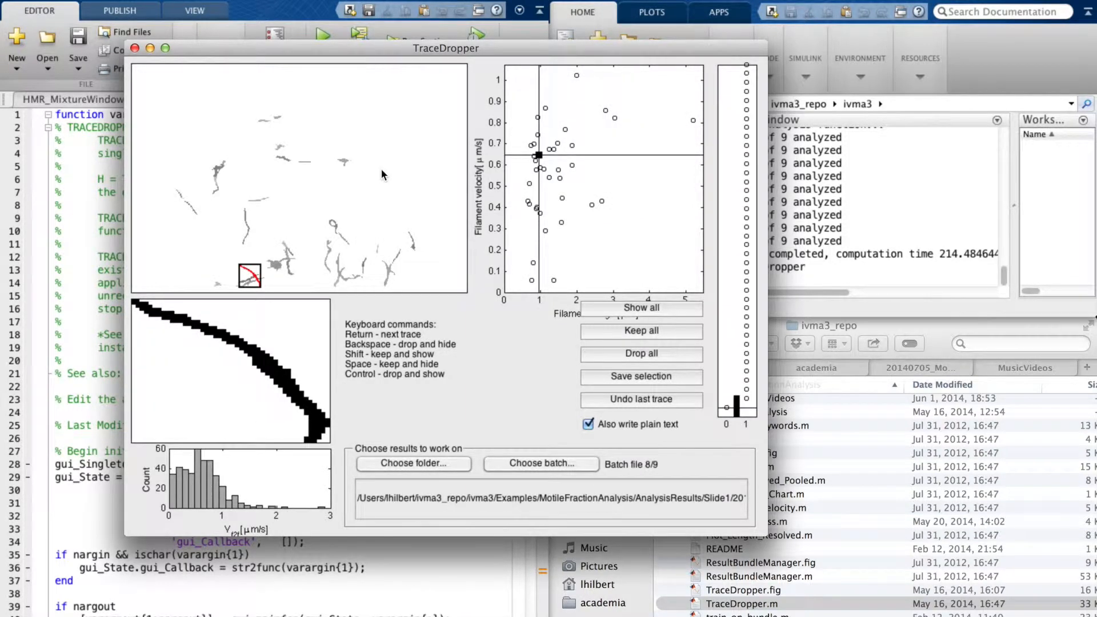
pyautogui.press('space')
pyautogui.press('space')
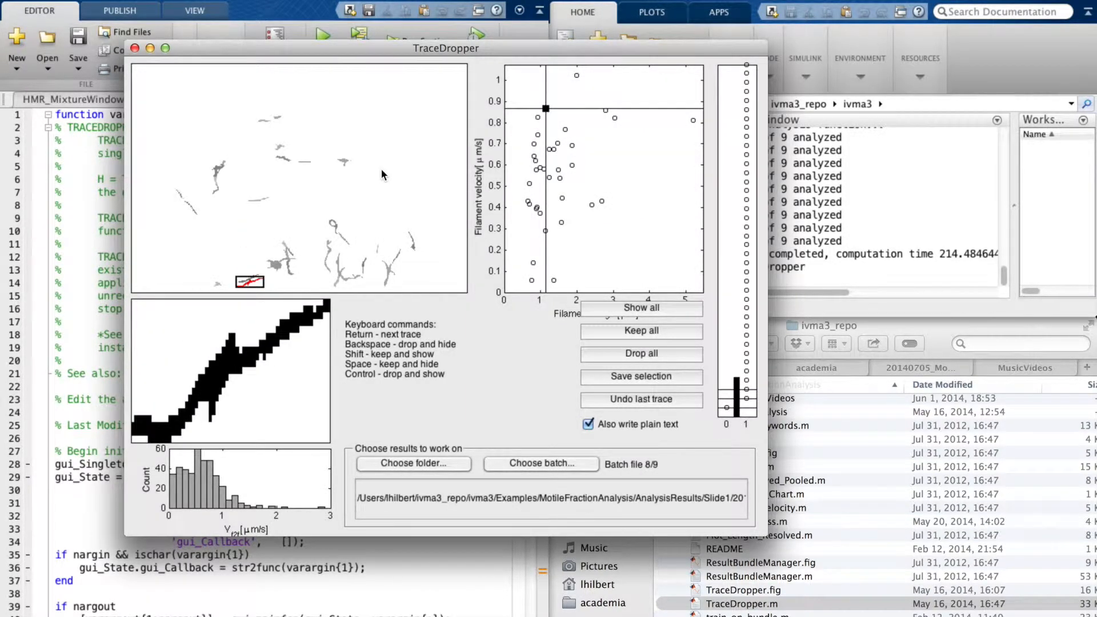
pyautogui.press('ctrl')
pyautogui.press('ctrl')
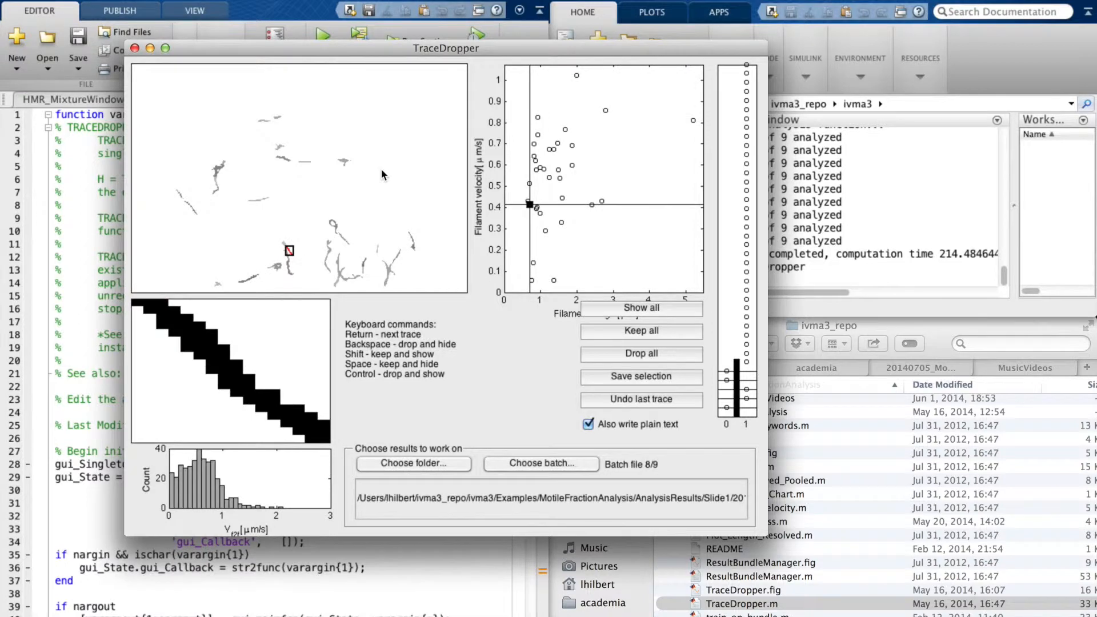
pyautogui.press('ctrl')
pyautogui.press('space')
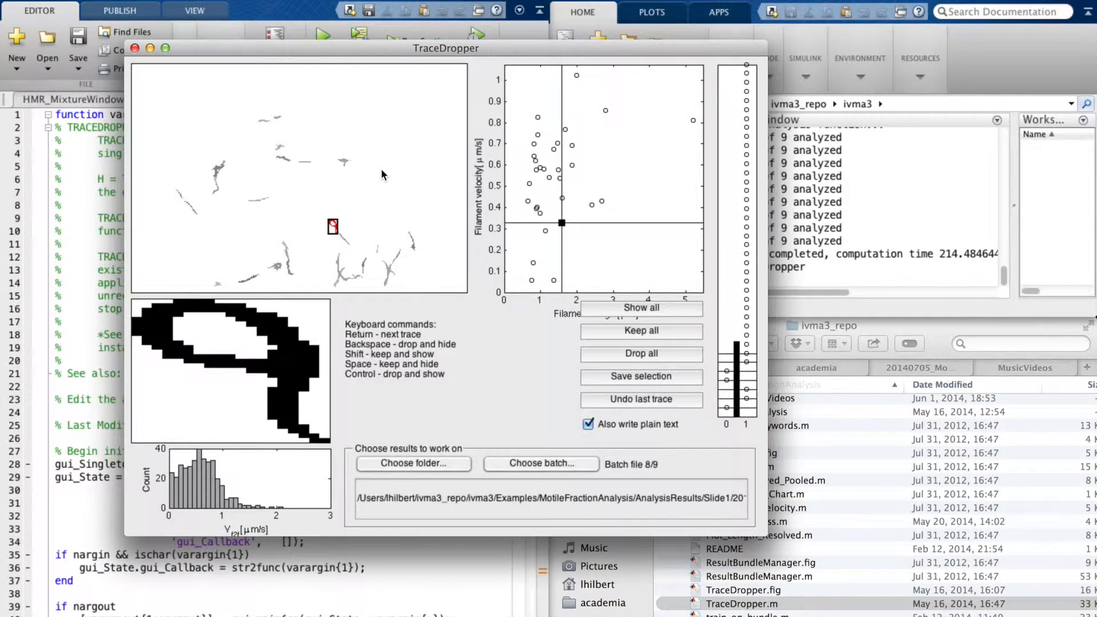
pyautogui.press('BackSpace')
pyautogui.press('ctrl')
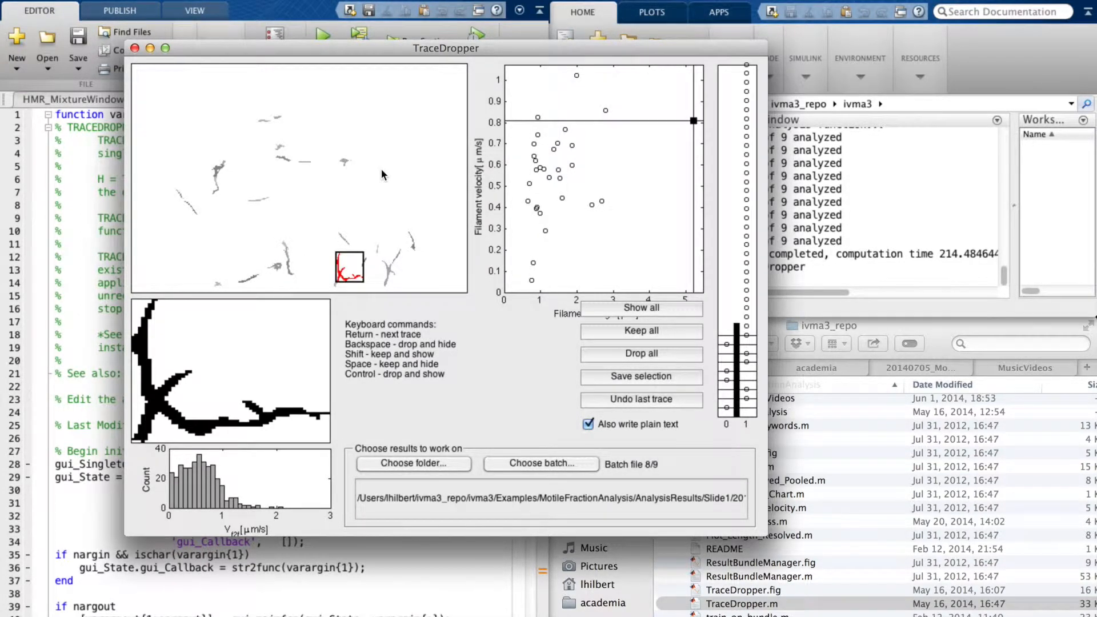
pyautogui.press('BackSpace')
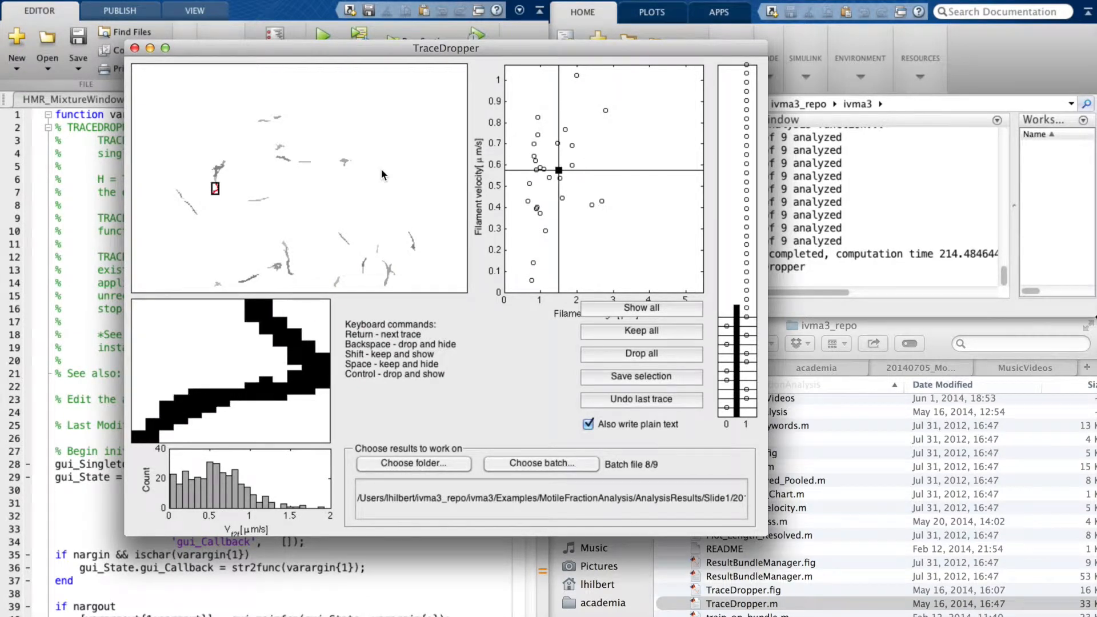
# - Judge the middle filament traces of batch file 8/9 one by one, keeping slender single paths and dropping star-shaped or clumped ones
pyautogui.press('space')
pyautogui.press('BackSpace')
pyautogui.press('space')
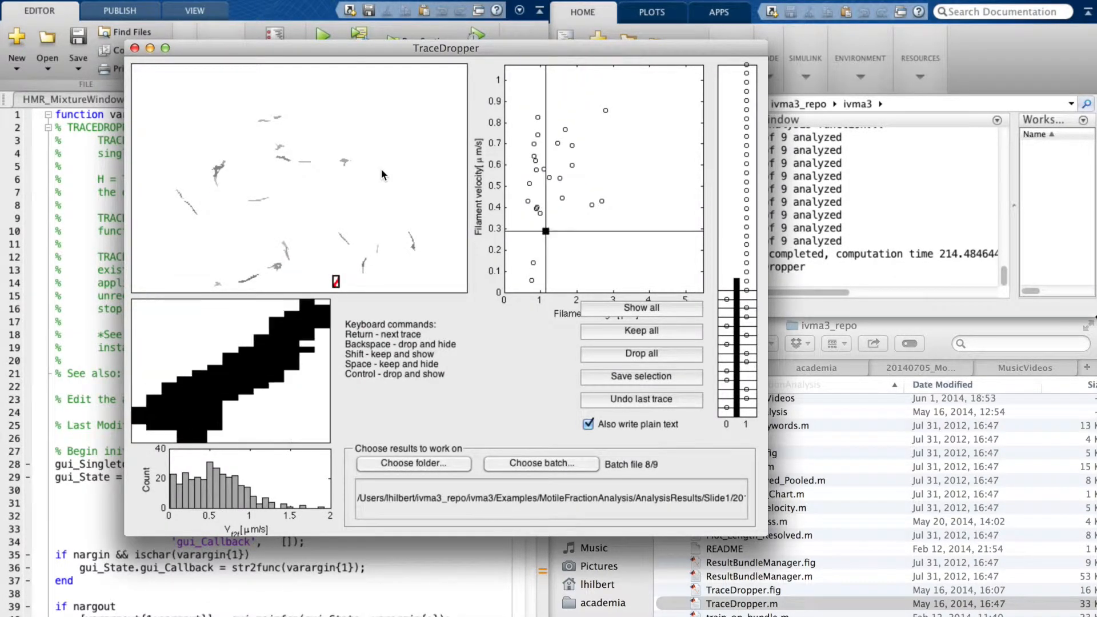
pyautogui.press('space')
pyautogui.press('space')
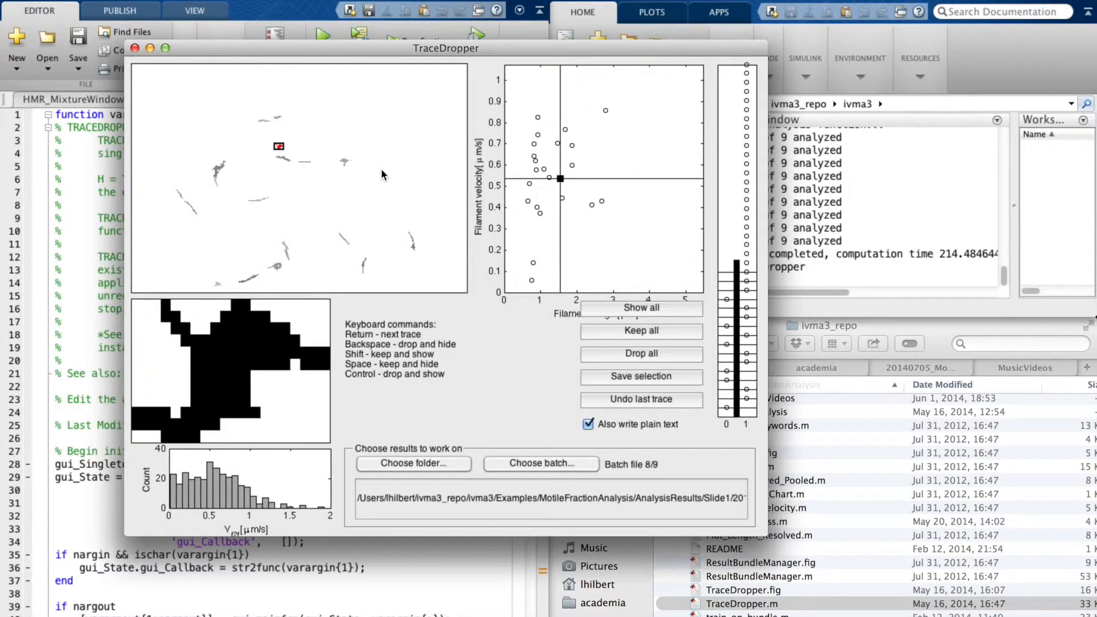
pyautogui.press('BackSpace')
pyautogui.press('space')
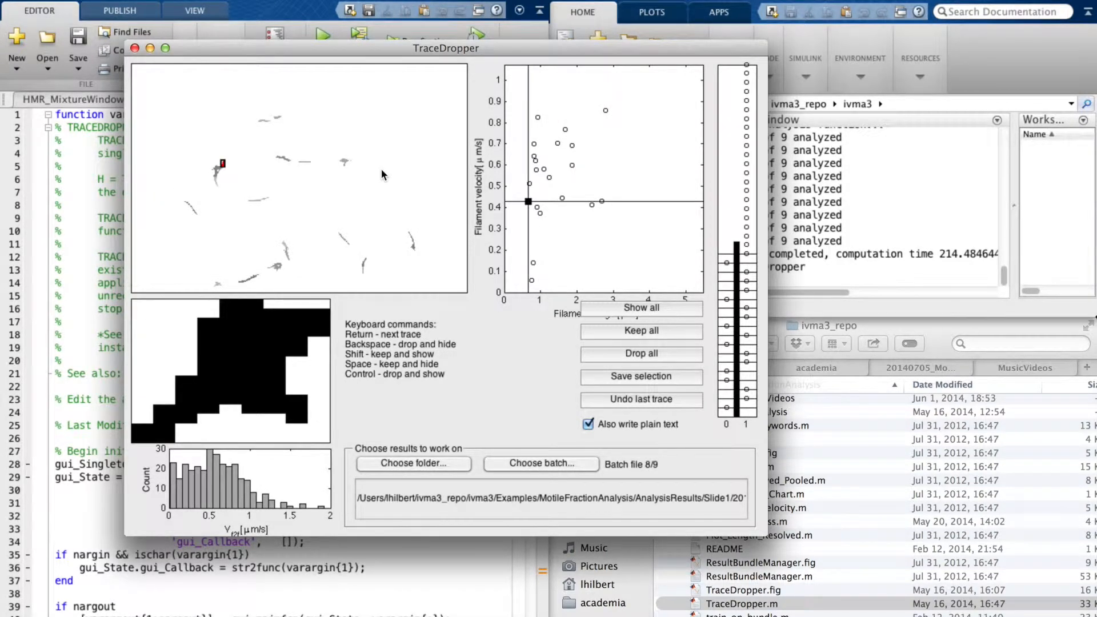
pyautogui.press('ctrl')
pyautogui.press('shift')
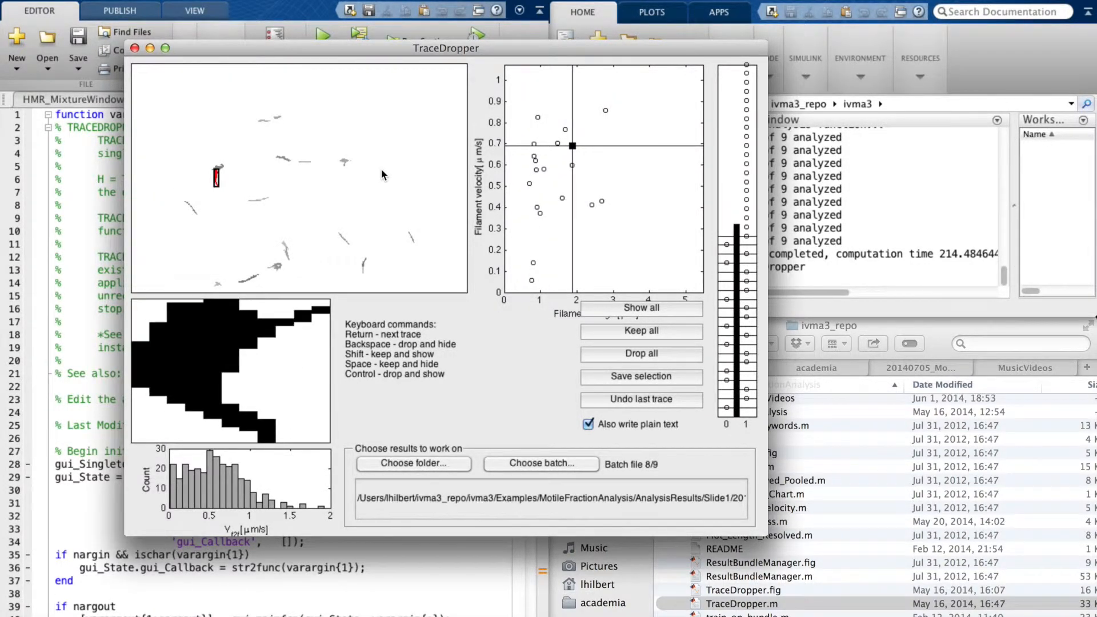
pyautogui.press('shift')
pyautogui.press('space')
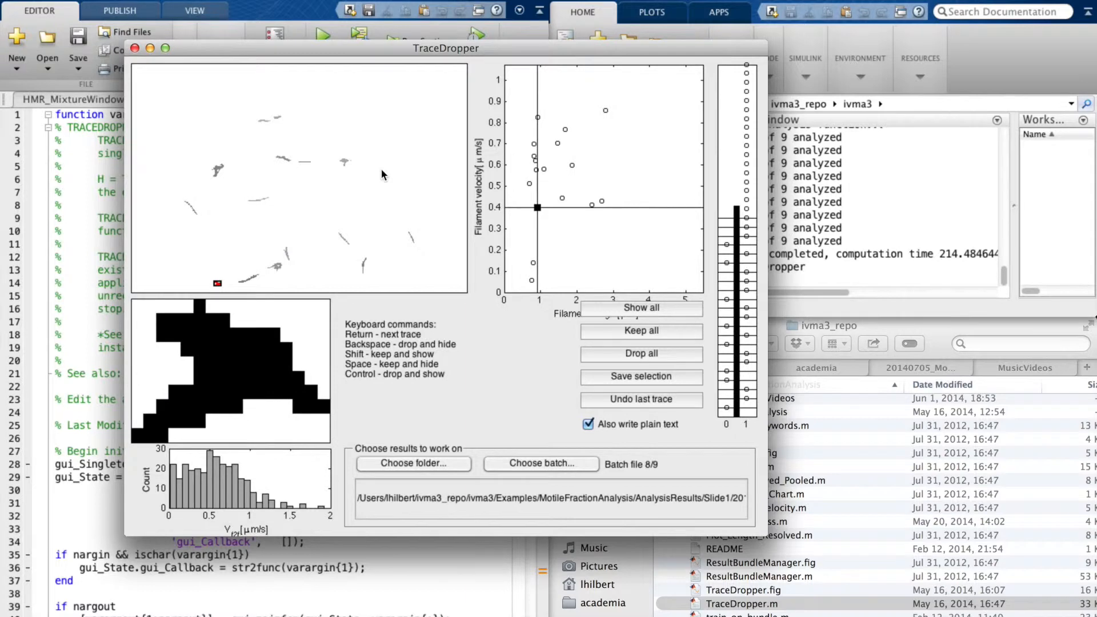
pyautogui.press('BackSpace')
pyautogui.press('space')
pyautogui.press('space')
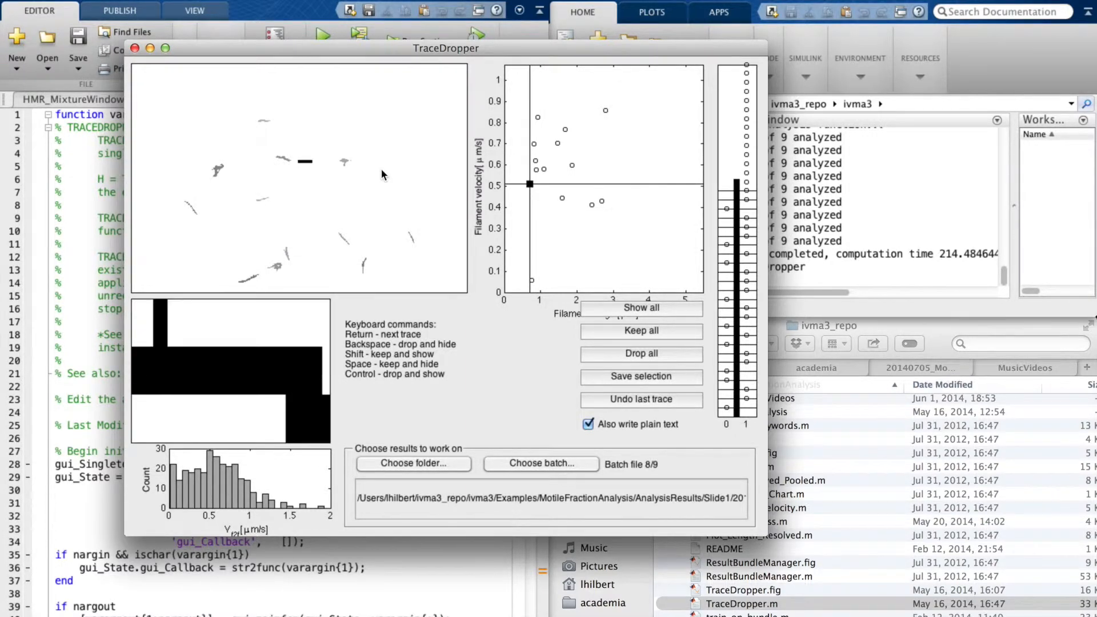
# - Sort the remaining traces of batch file 8/9 until the file is finished, keeping short straight or hooked paths and dropping clumped or forked ones
pyautogui.press('space')
pyautogui.press('shift')
pyautogui.press('space')
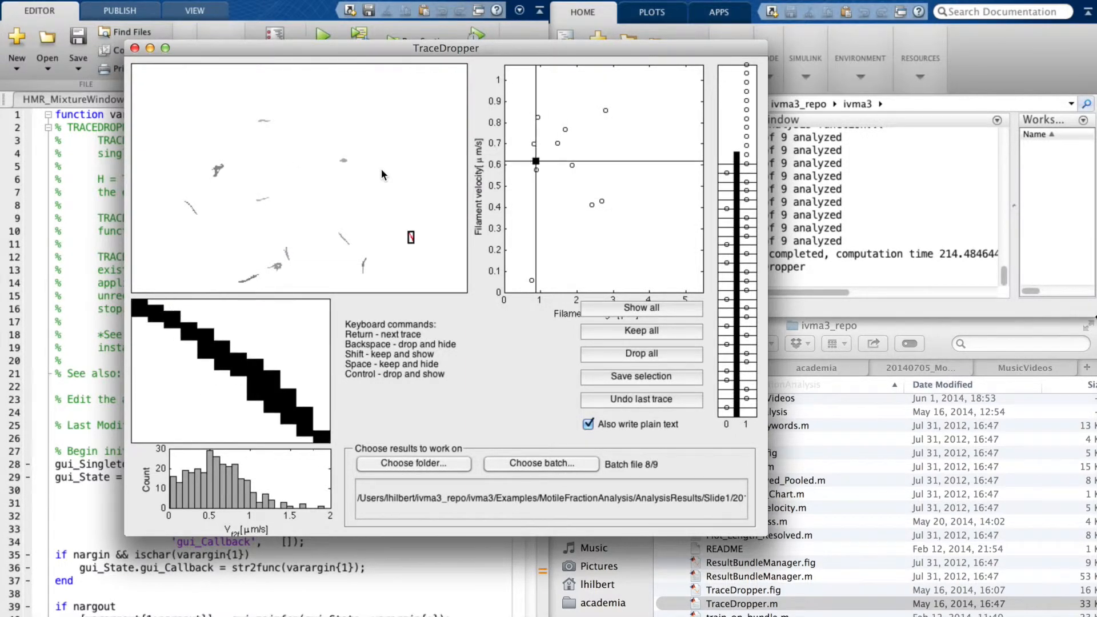
pyautogui.press('space')
pyautogui.press('BackSpace')
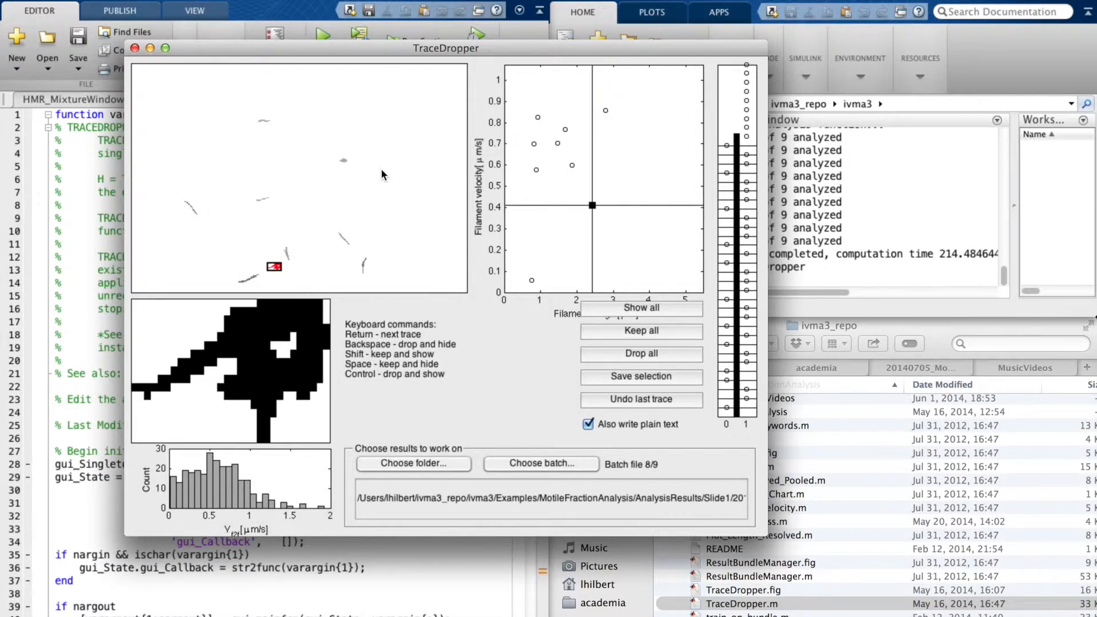
pyautogui.press('BackSpace')
pyautogui.press('space')
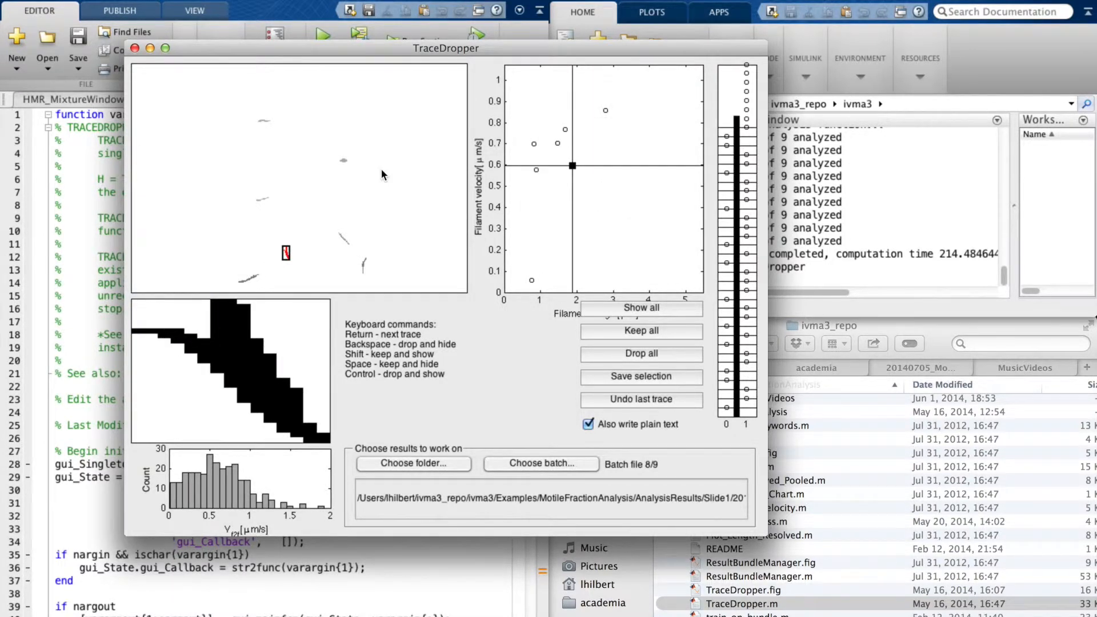
pyautogui.press('BackSpace')
pyautogui.press('space')
pyautogui.press('space')
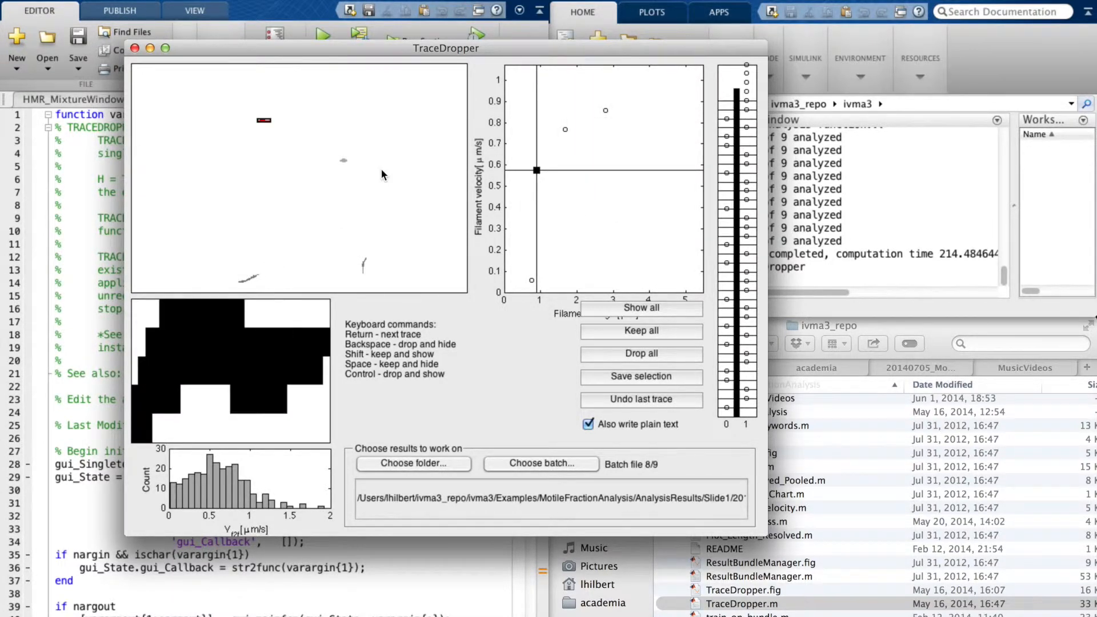
pyautogui.press('space')
pyautogui.press('space')
pyautogui.press('space')
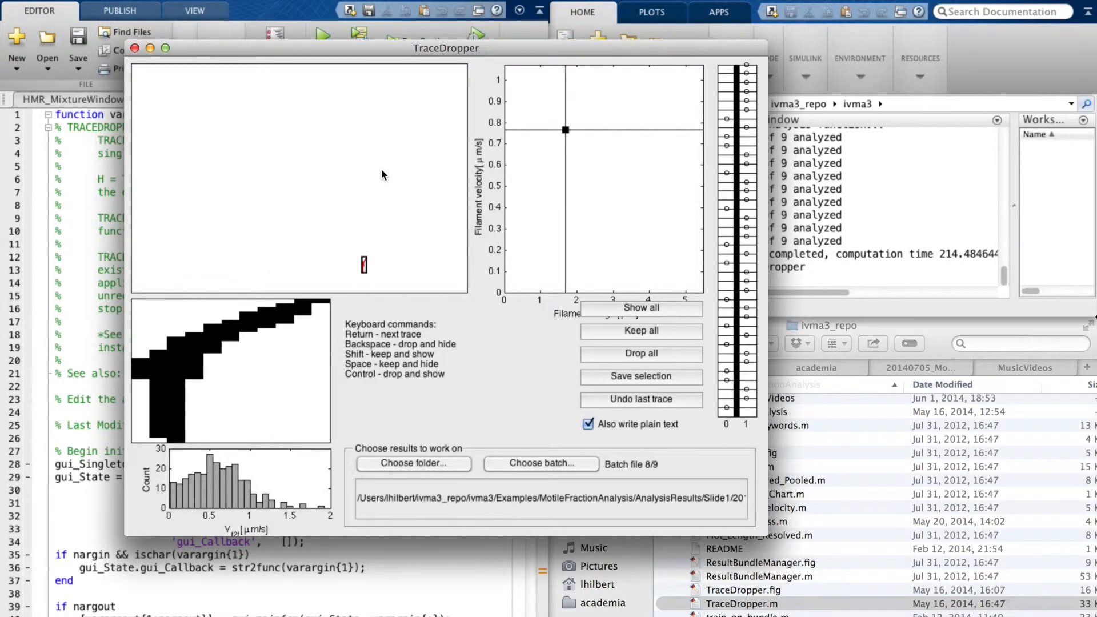
pyautogui.press('space')
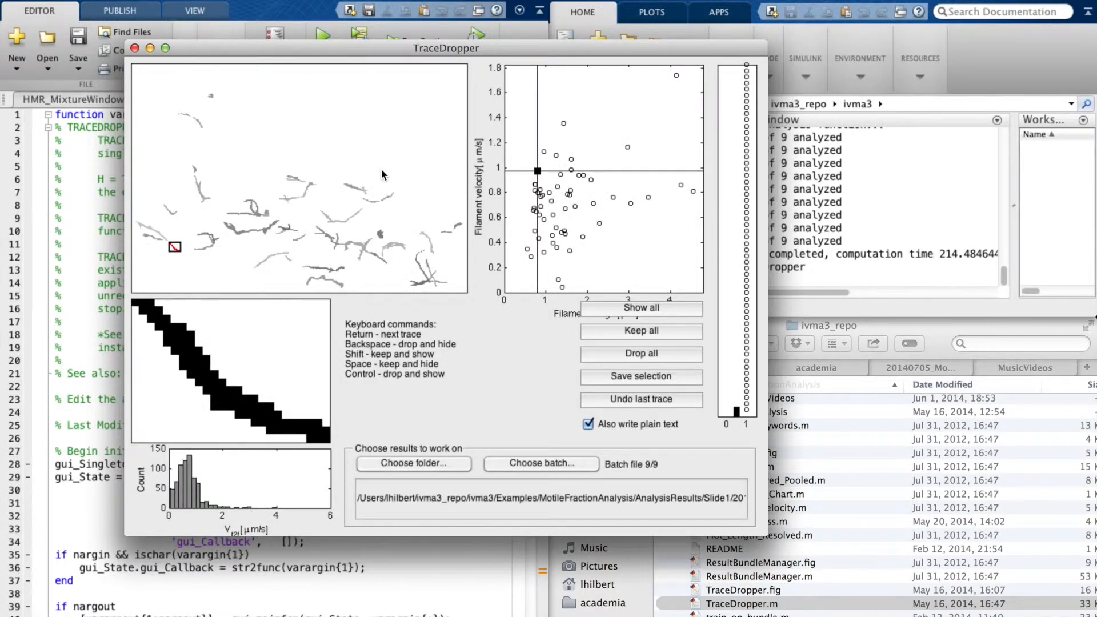
# - Judge the first filament traces of batch file 9/9, keeping and hiding clean single paths and dropping the long trace with side branches
pyautogui.press('space')
pyautogui.press('space')
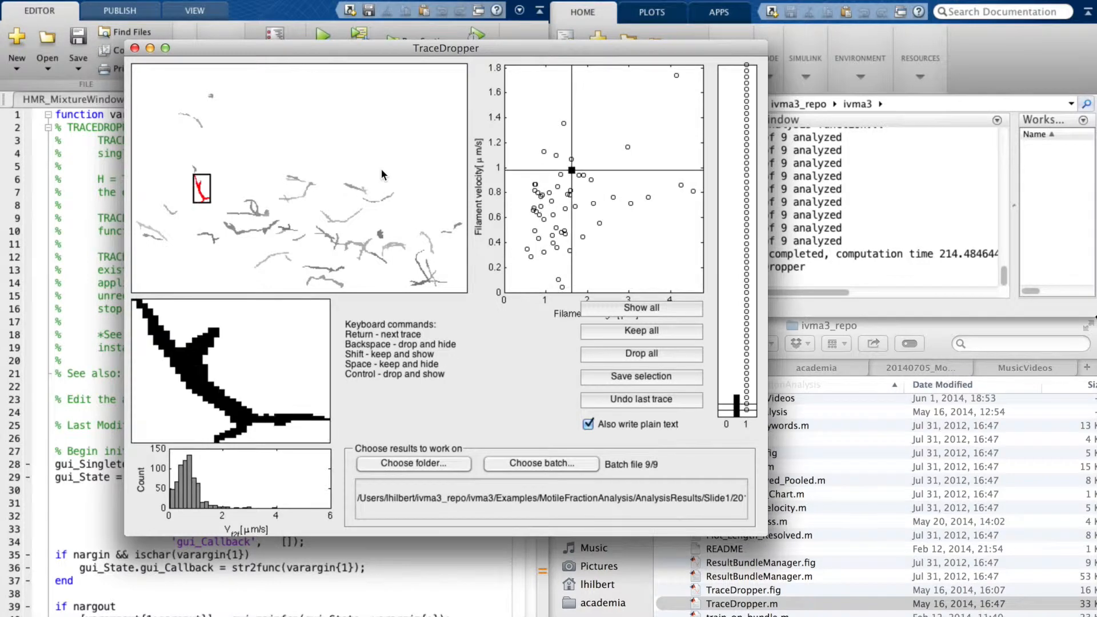
pyautogui.press('BackSpace')
pyautogui.press('space')
pyautogui.press('space')
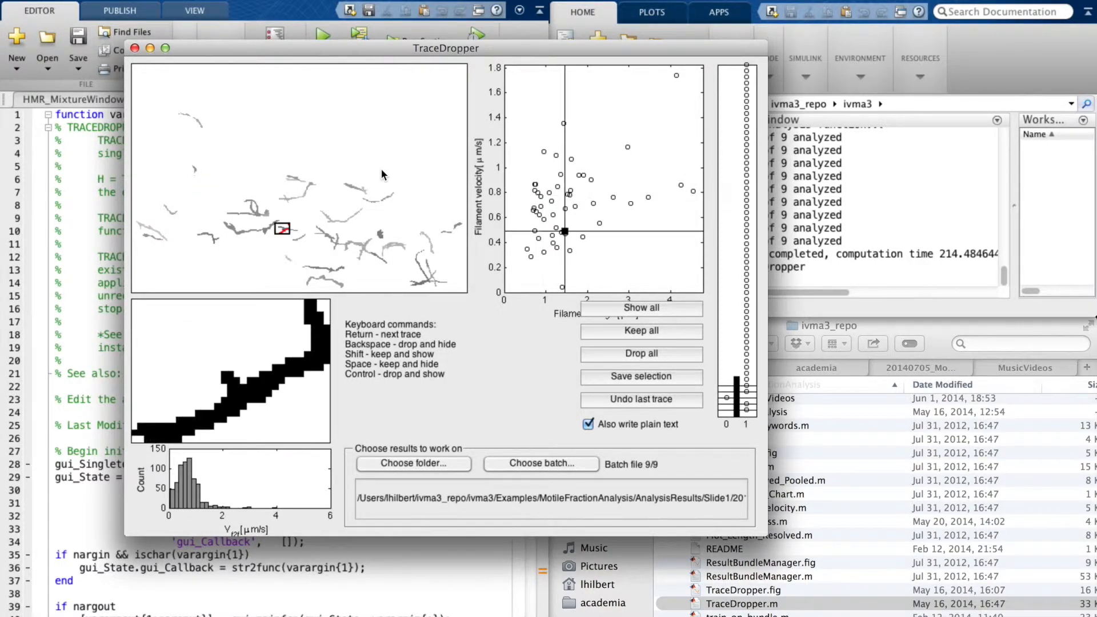
pyautogui.press('space')
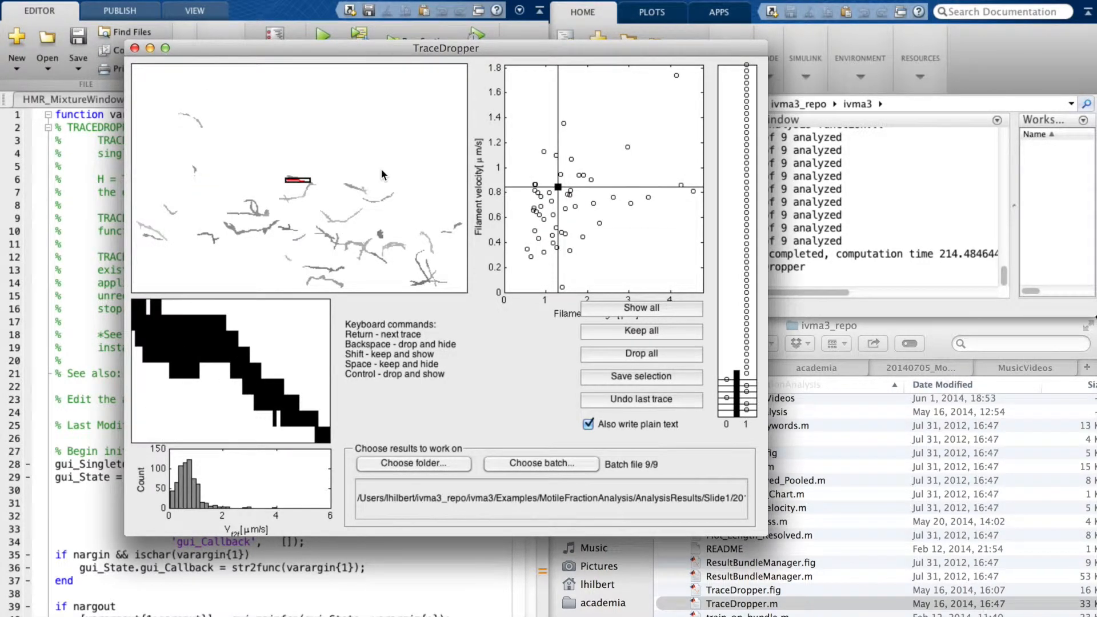
pyautogui.press('space')
pyautogui.press('space')
pyautogui.press('space')
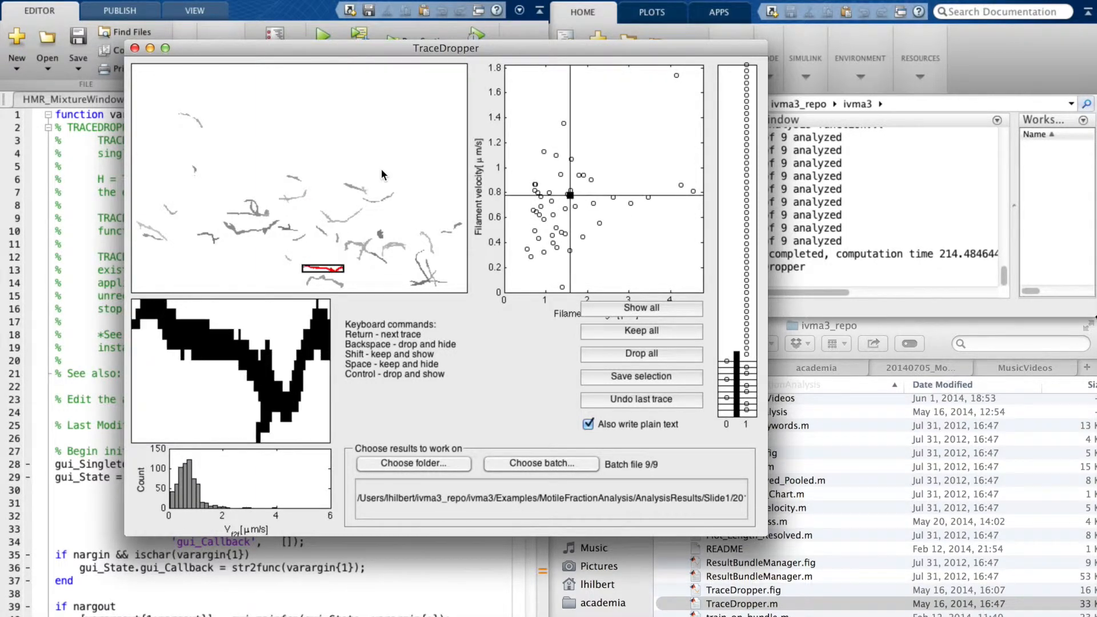
# - Keep and hide the following run of traces in batch file 9/9, including the V-shaped, trough-shaped and arched single-filament paths
pyautogui.press('space')
pyautogui.press('space')
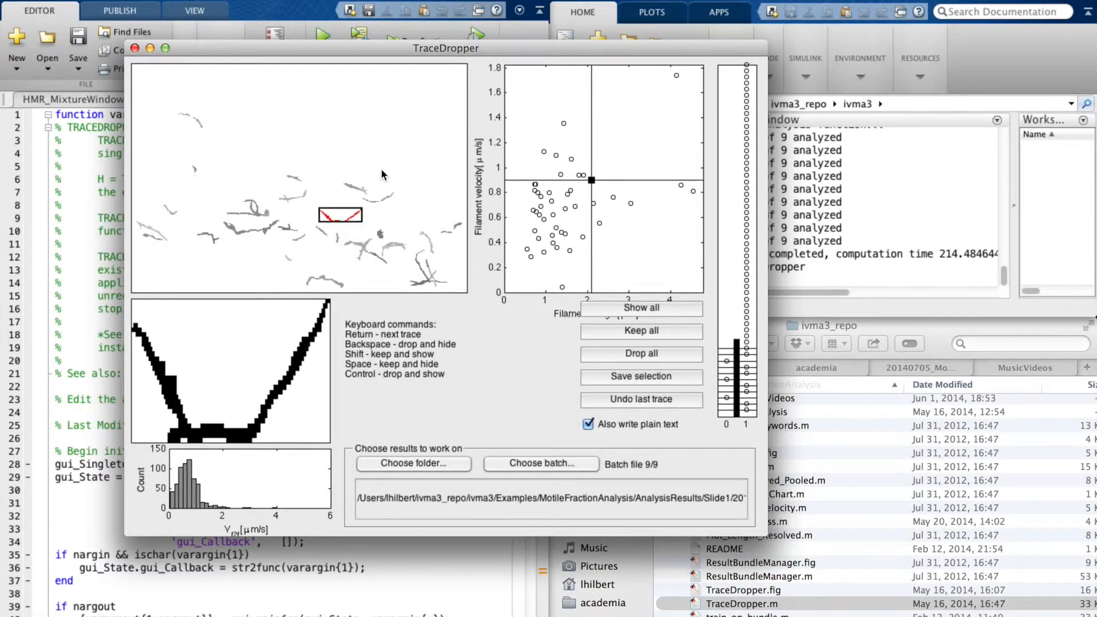
pyautogui.press('space')
pyautogui.press('space')
pyautogui.press('space')
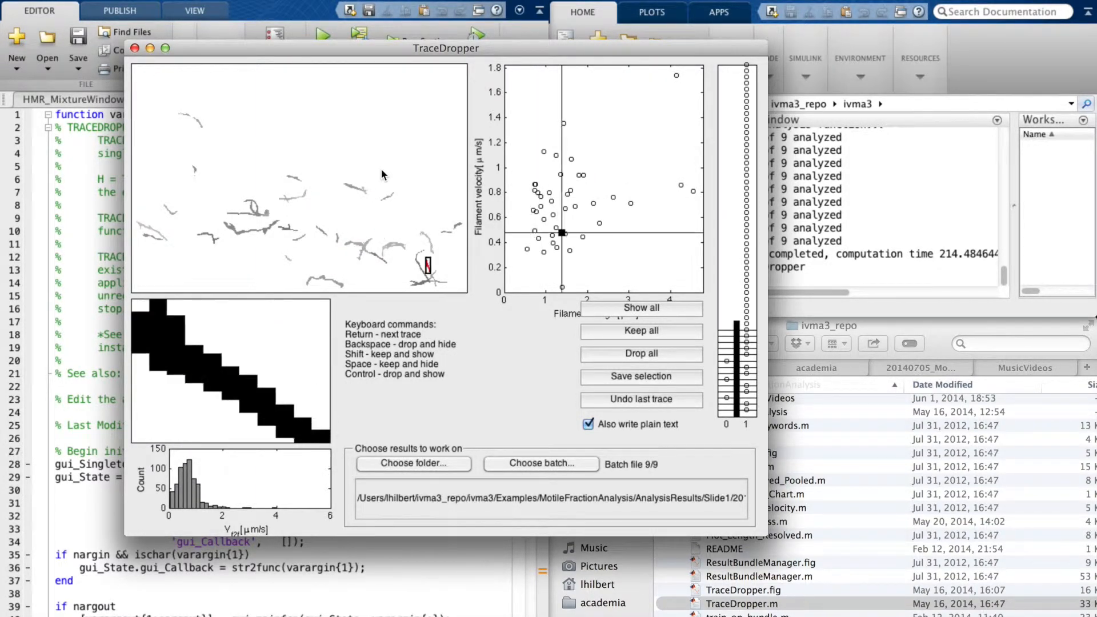
pyautogui.press('space')
pyautogui.press('space')
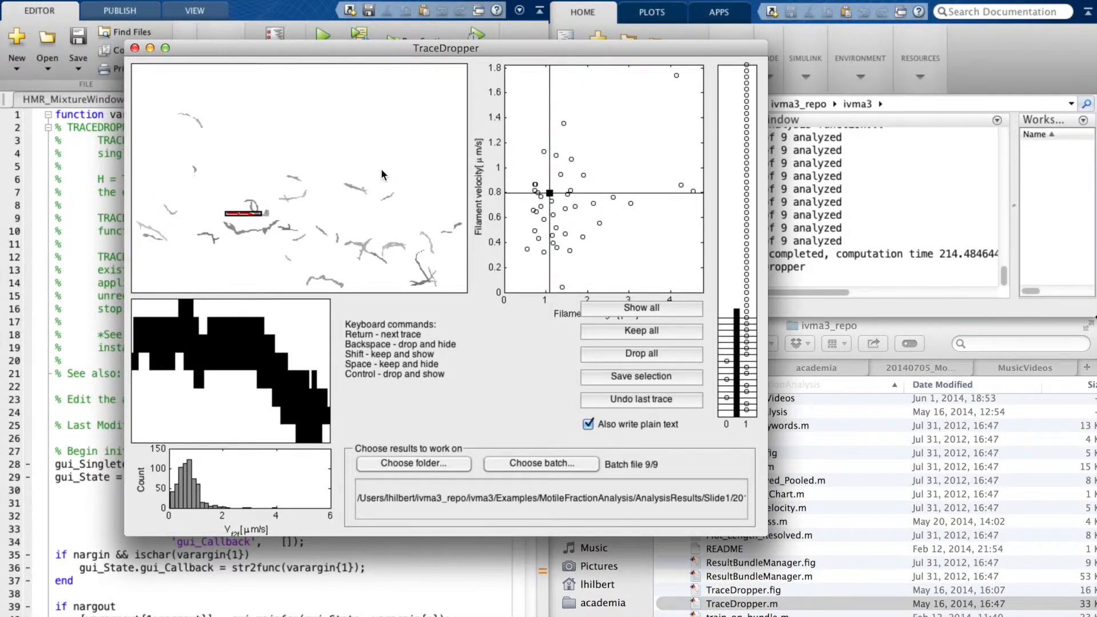
pyautogui.press('space')
pyautogui.press('space')
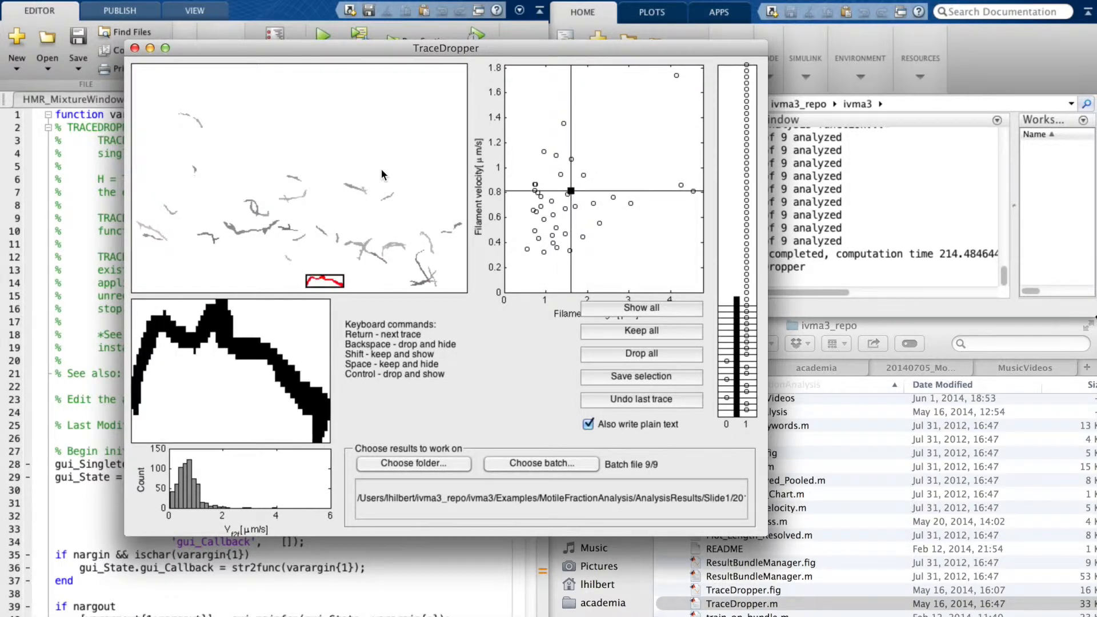
pyautogui.press('space')
pyautogui.press('space')
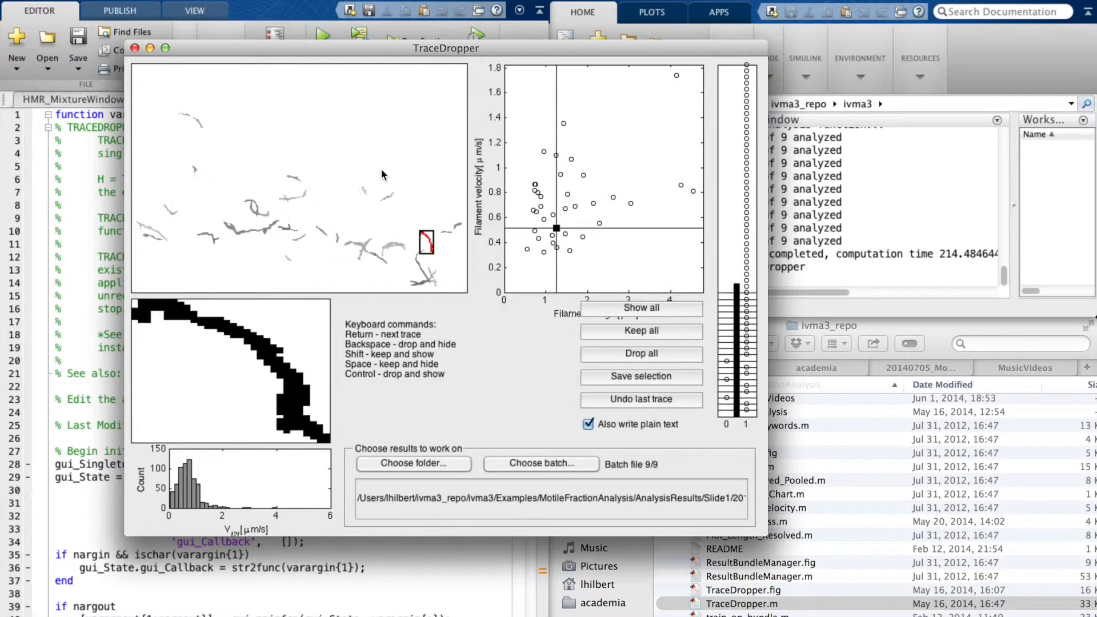
pyautogui.press('space')
pyautogui.press('space')
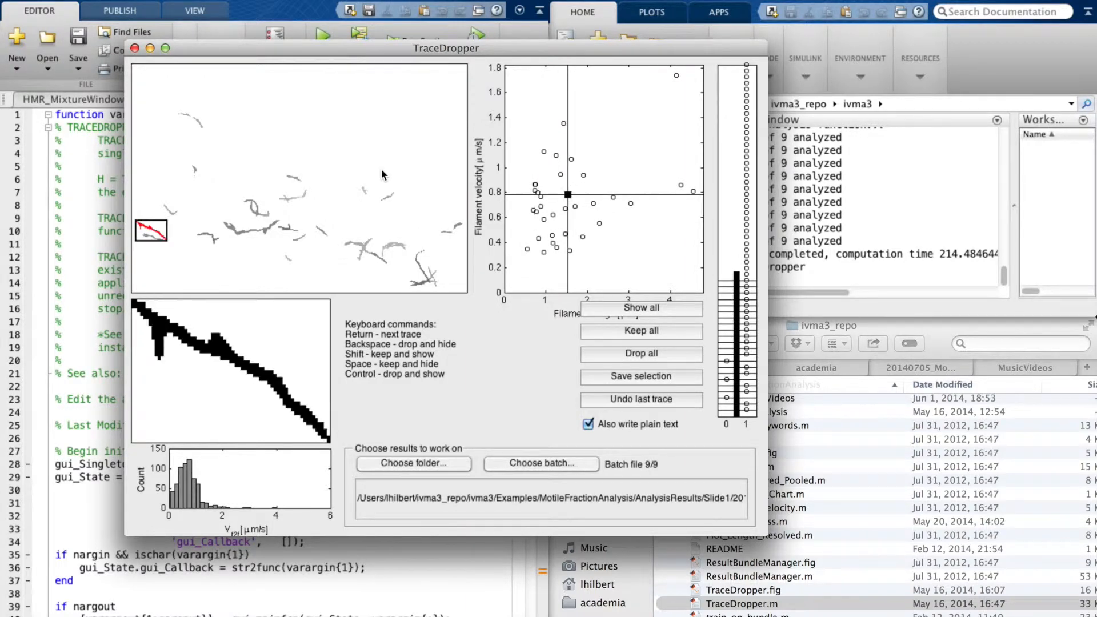
# - Drop and hide the branched, spurred and merged traces coming up in batch file 9/9, keeping the simple paths between them
pyautogui.press('BackSpace')
pyautogui.press('space')
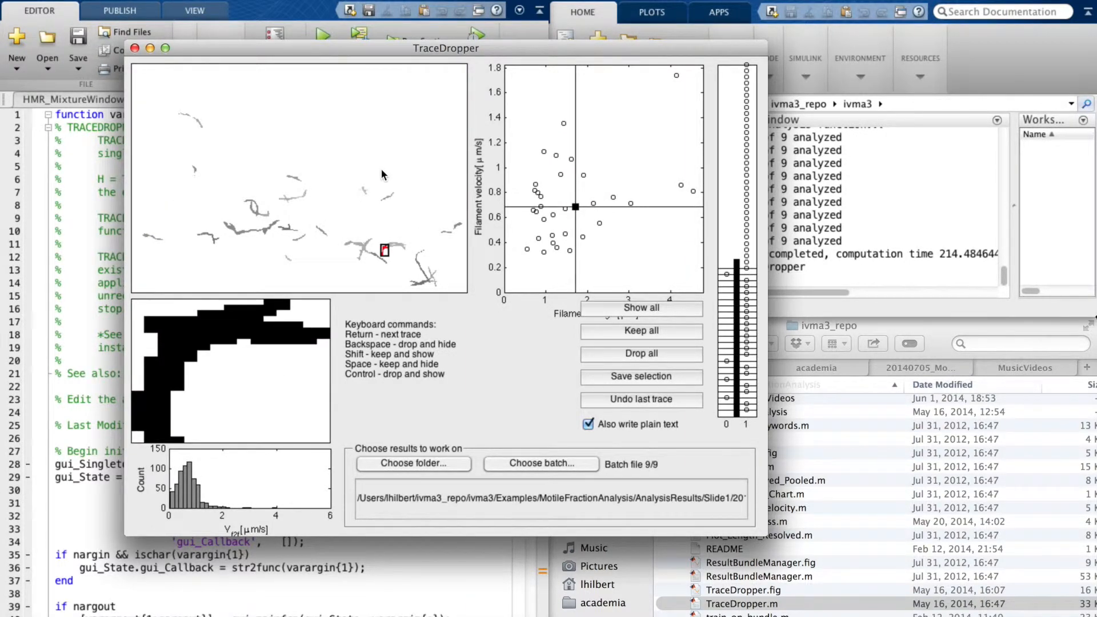
pyautogui.press('BackSpace')
pyautogui.press('space')
pyautogui.press('BackSpace')
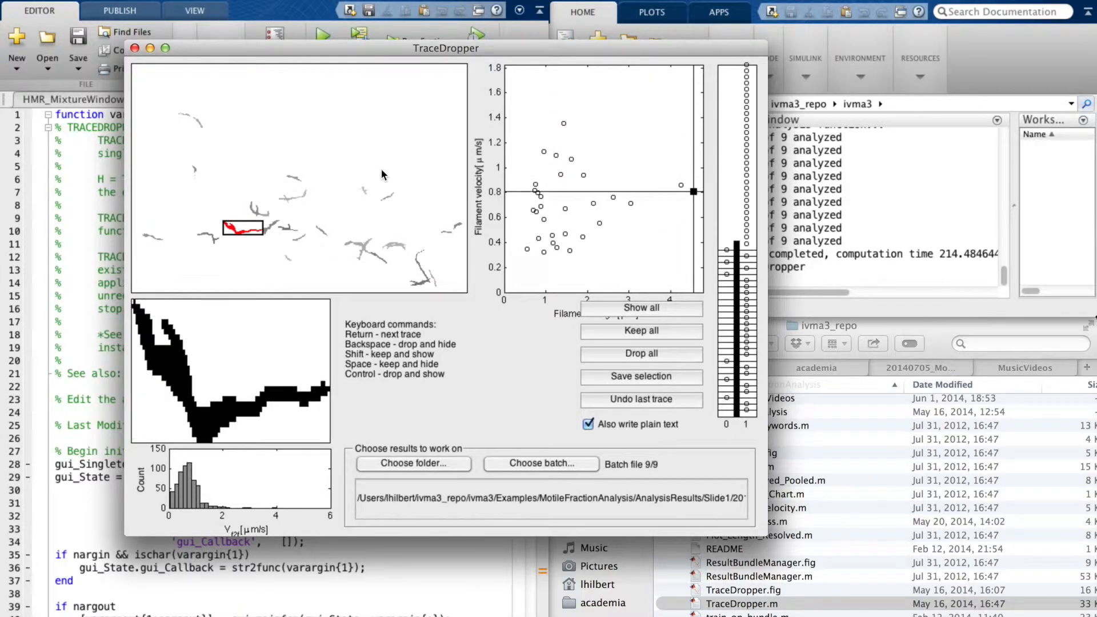
pyautogui.press('BackSpace')
pyautogui.press('space')
pyautogui.press('BackSpace')
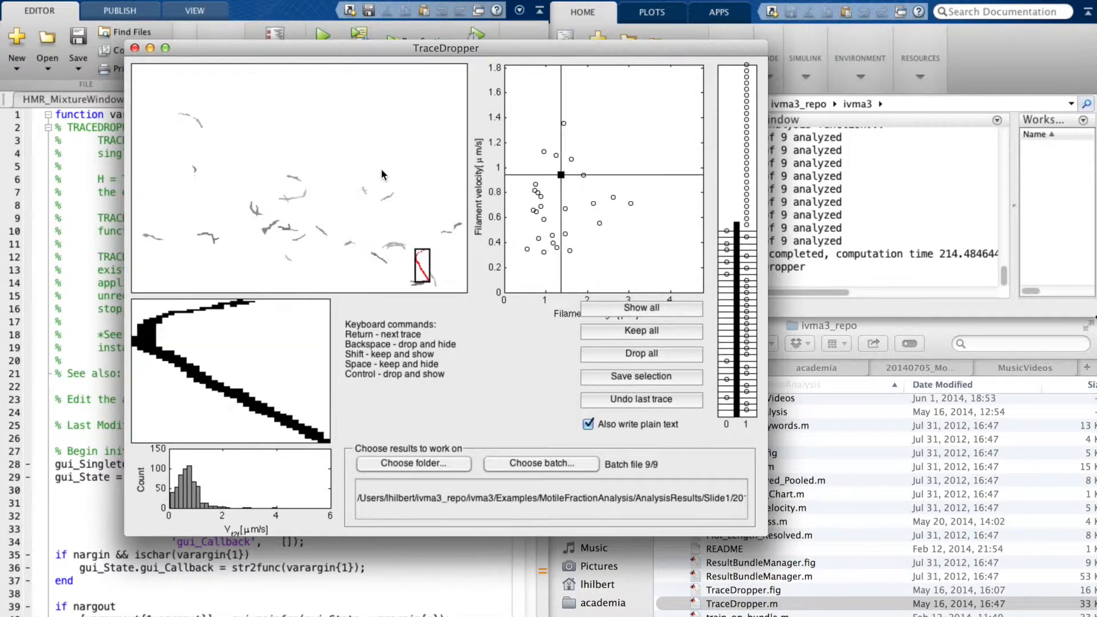
# - Judge the next traces of batch file 9/9, keeping the V-shaped single path and dropping the lumpy and crossing ones
pyautogui.press('space')
pyautogui.press('space')
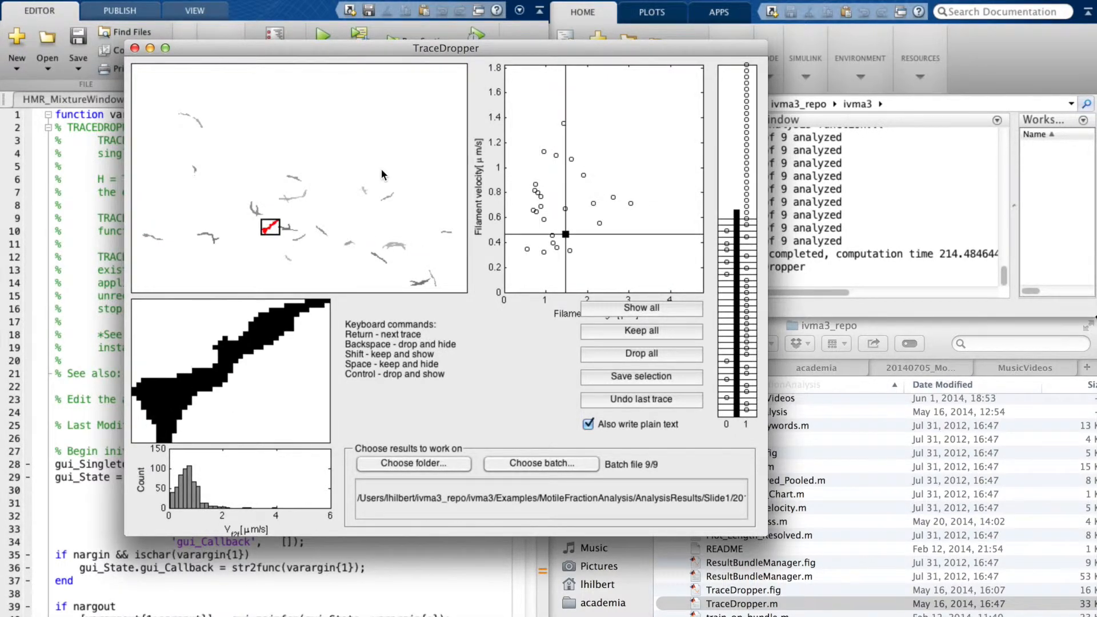
pyautogui.press('BackSpace')
pyautogui.press('space')
pyautogui.press('space')
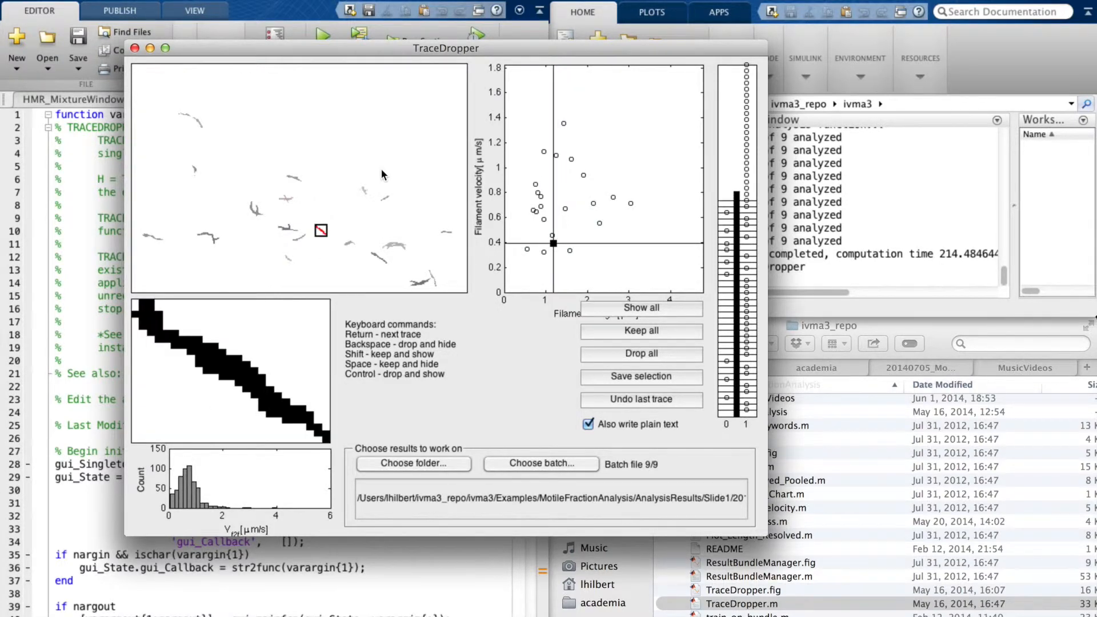
pyautogui.press('BackSpace')
pyautogui.press('space')
pyautogui.press('space')
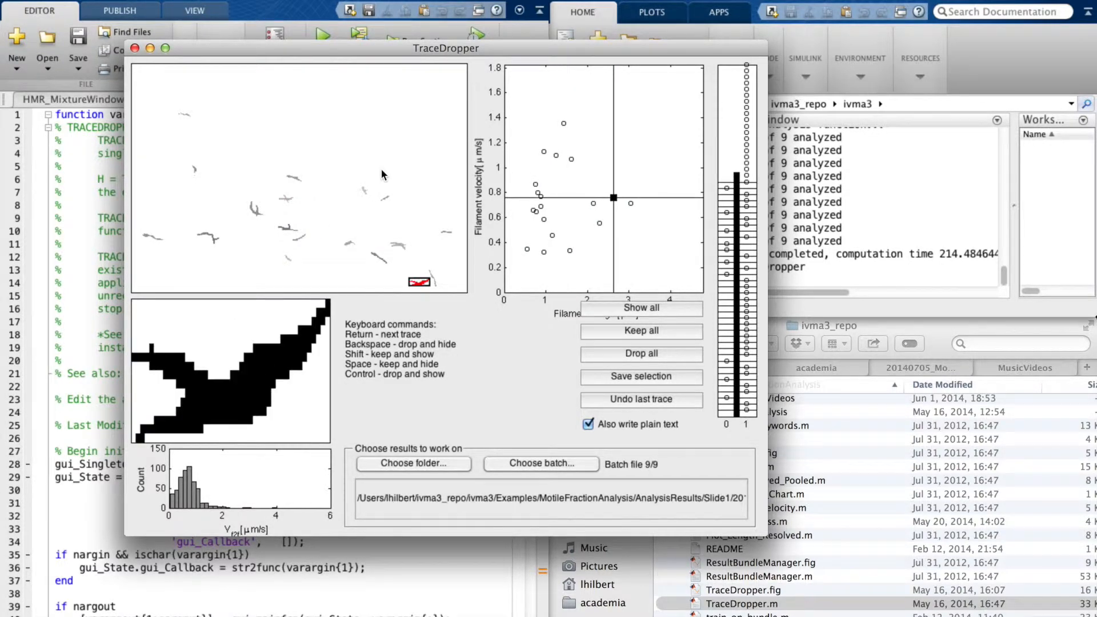
pyautogui.press('BackSpace')
pyautogui.press('space')
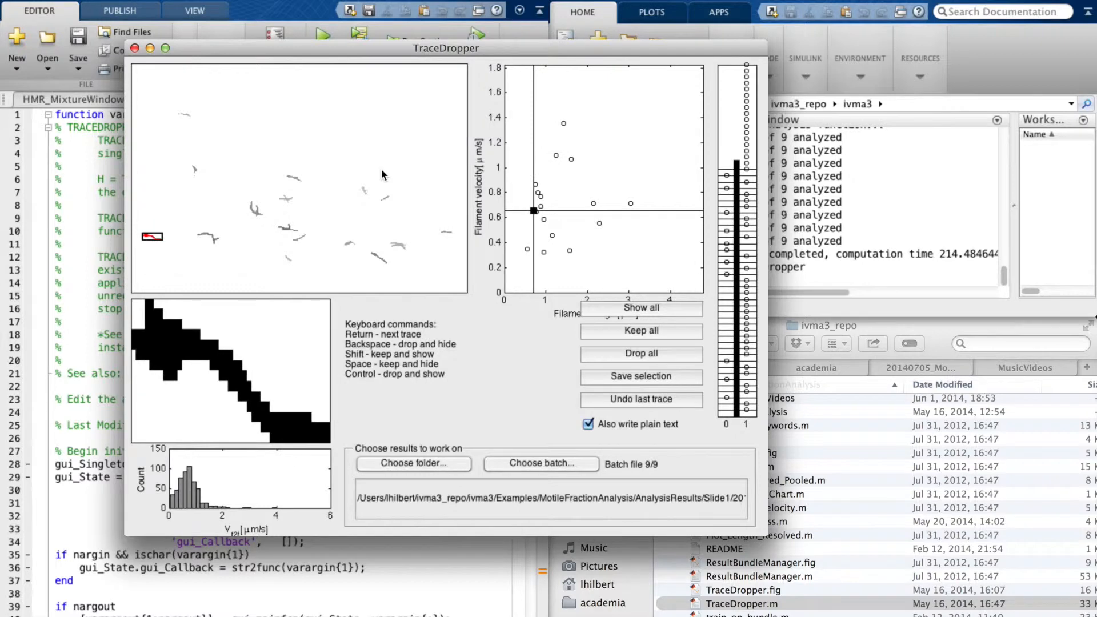
# - Sort the following short traces of batch file 9/9, from the small spurred path through the short straight ones, hiding each after judging
pyautogui.press('BackSpace')
pyautogui.press('BackSpace')
pyautogui.press('space')
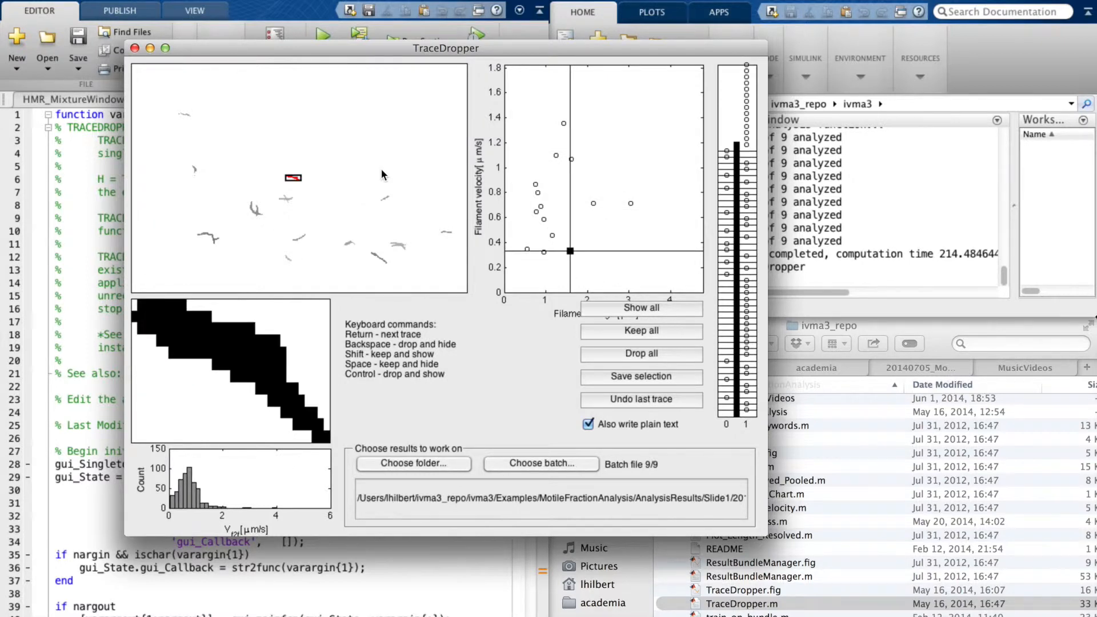
pyautogui.press('BackSpace')
pyautogui.press('BackSpace')
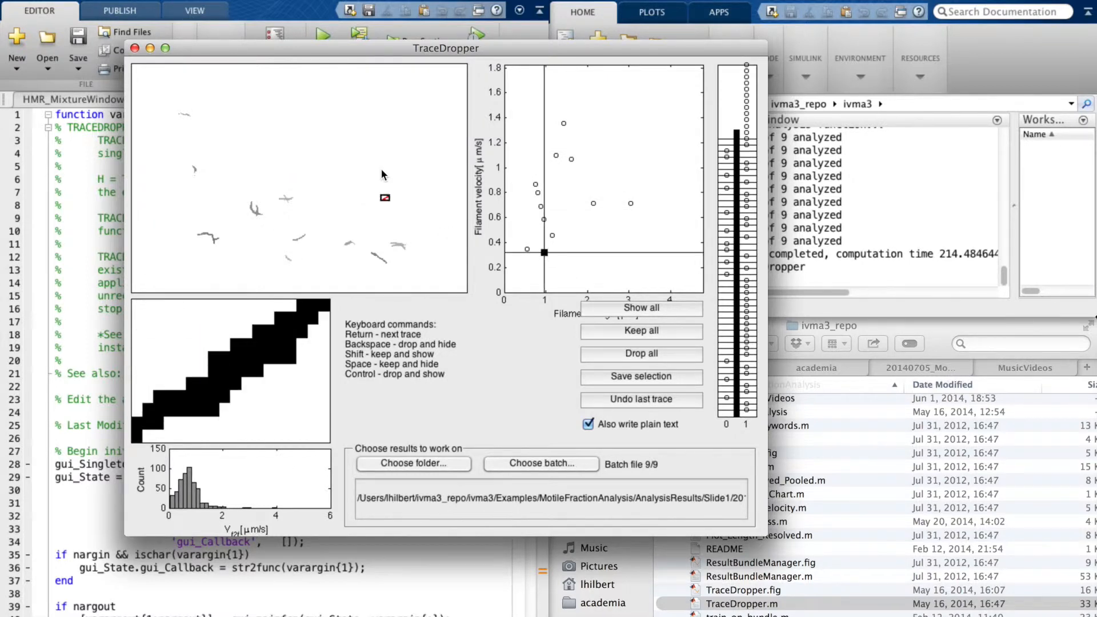
pyautogui.press('BackSpace')
pyautogui.press('BackSpace')
pyautogui.press('BackSpace')
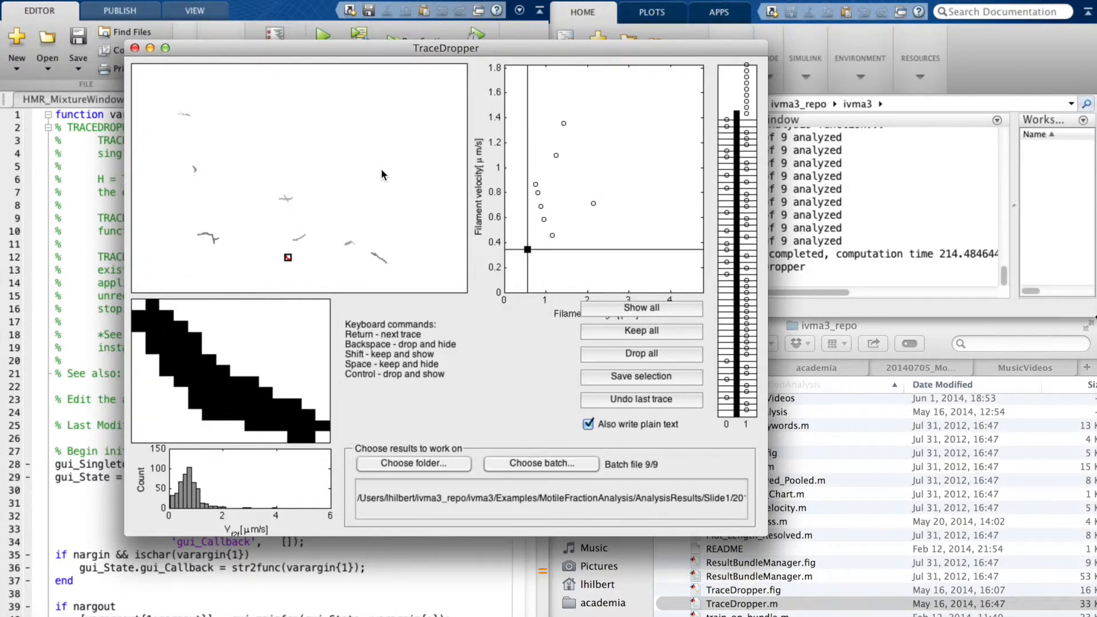
pyautogui.press('BackSpace')
pyautogui.press('BackSpace')
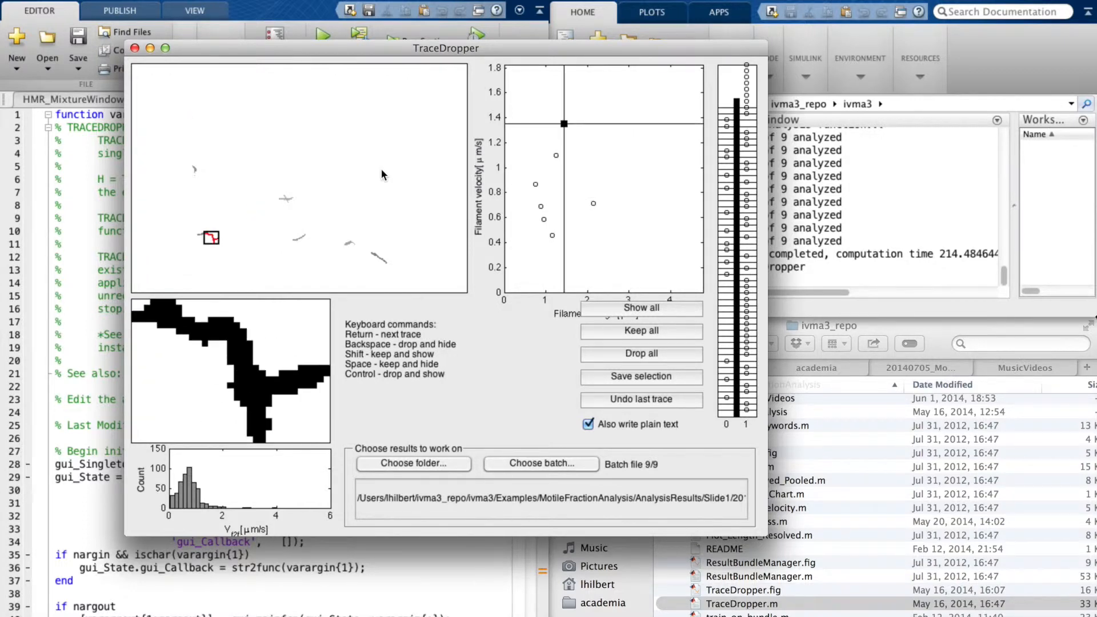
# - Judge the last traces of batch file 9/9, starting by dropping the forked one, and close TraceDropper once the batch is finished
pyautogui.press('BackSpace')
pyautogui.press('BackSpace')
pyautogui.press('BackSpace')
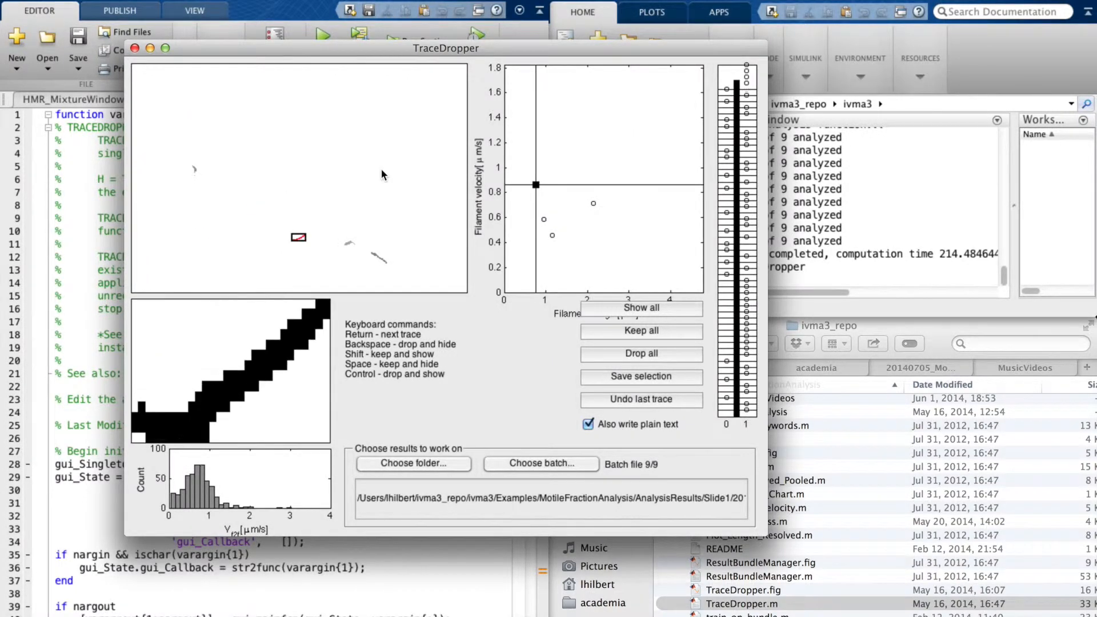
pyautogui.press('BackSpace')
pyautogui.press('BackSpace')
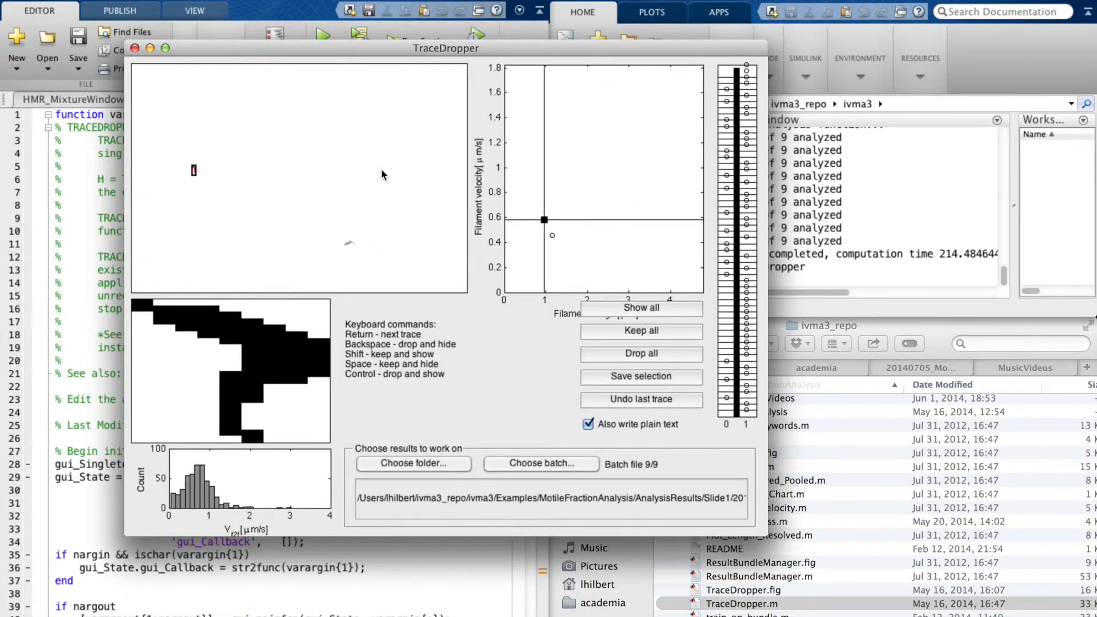
pyautogui.press('BackSpace')
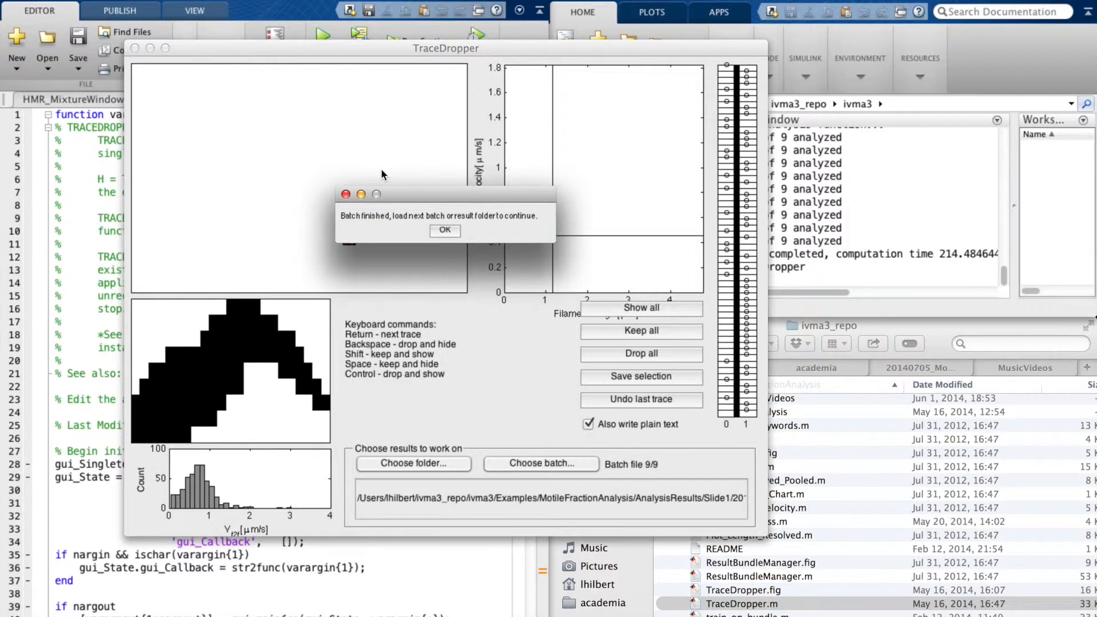
pyautogui.click(445, 230)
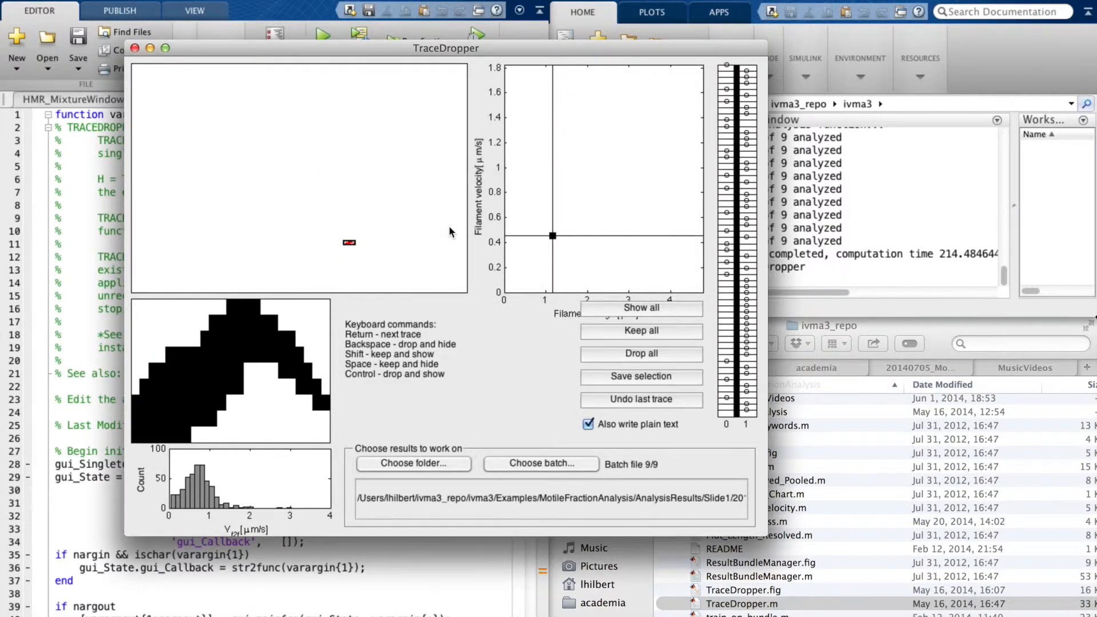
pyautogui.click(134, 48)
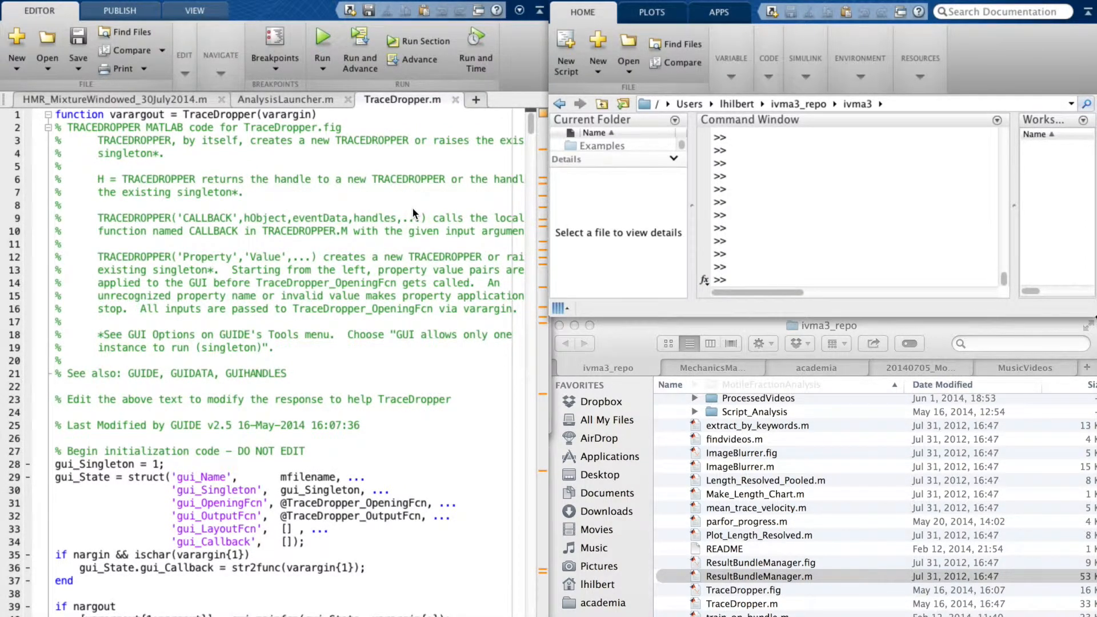
# - Open CollectResultFiles.m from the ivma3 folder in the editor and run it, placing its window over the code
pyautogui.scroll(10, 809, 532)
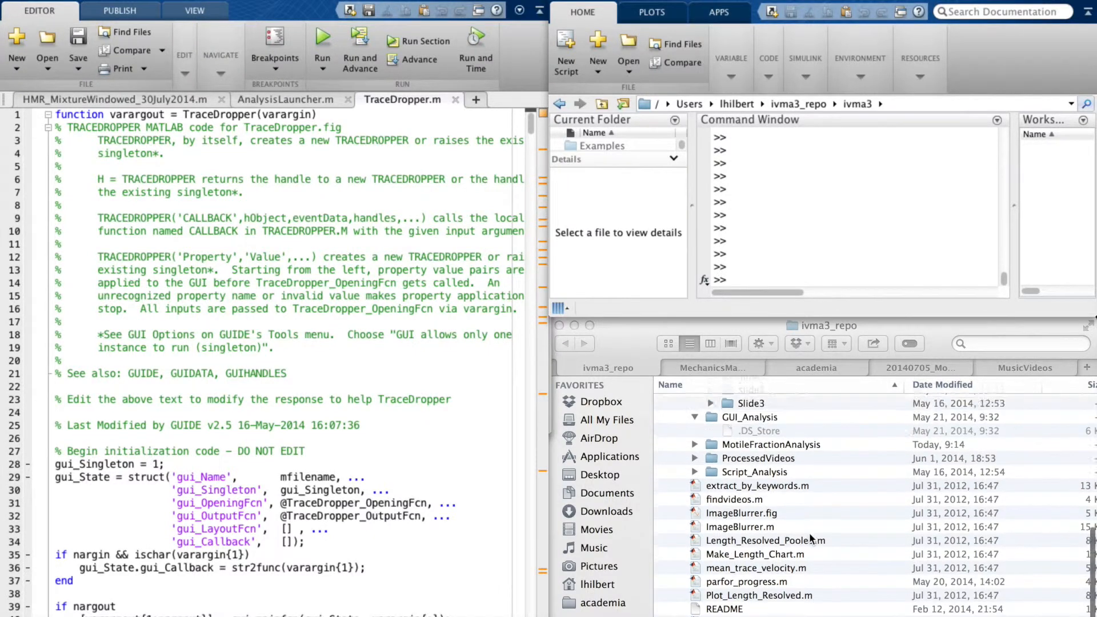
pyautogui.scroll(2, 809, 532)
pyautogui.scroll(-3, 809, 532)
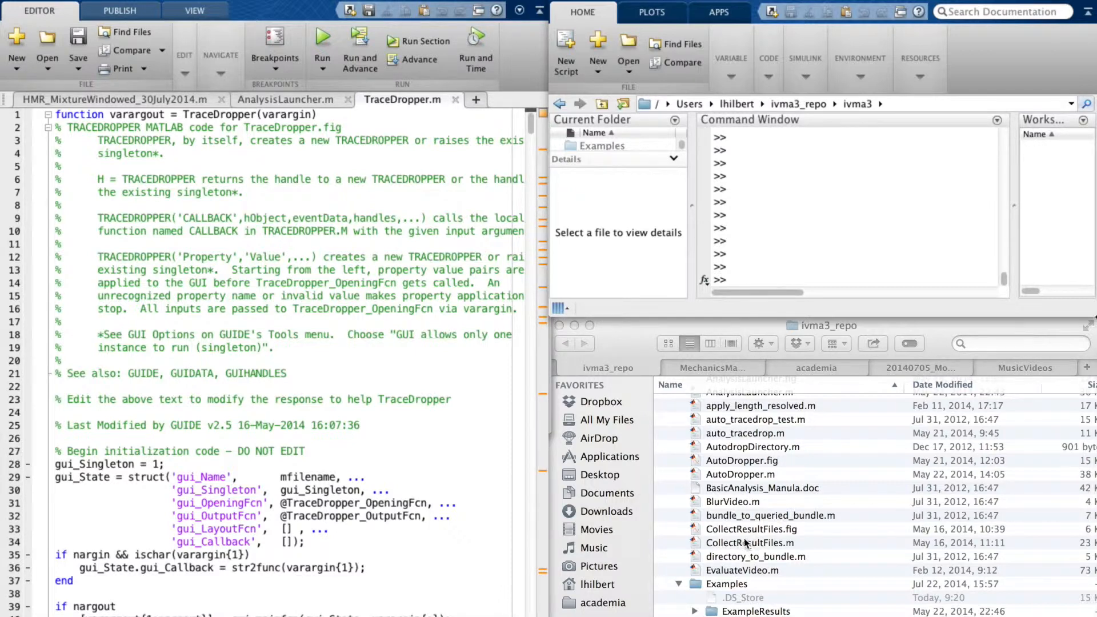
pyautogui.doubleClick(744, 544)
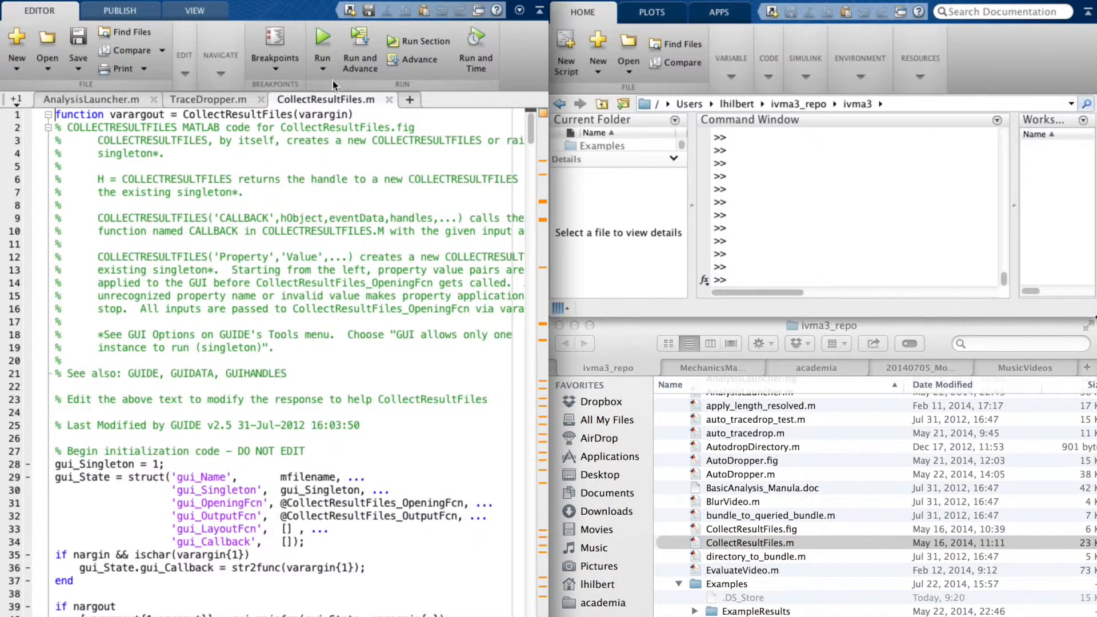
pyautogui.click(322, 38)
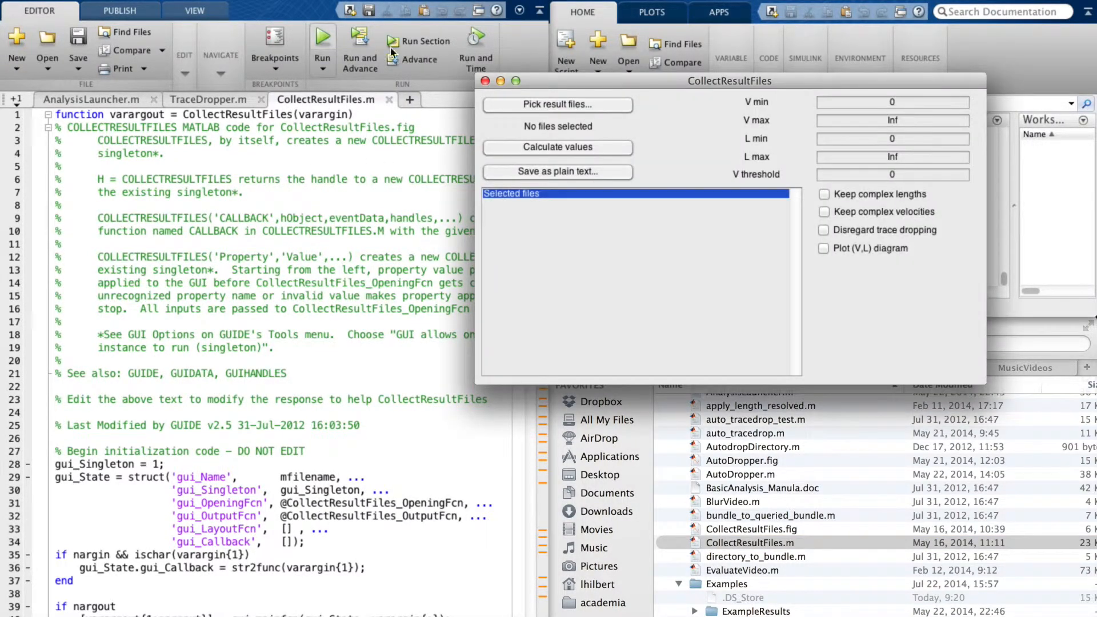
pyautogui.moveTo(631, 81); pyautogui.dragTo(172, 129)
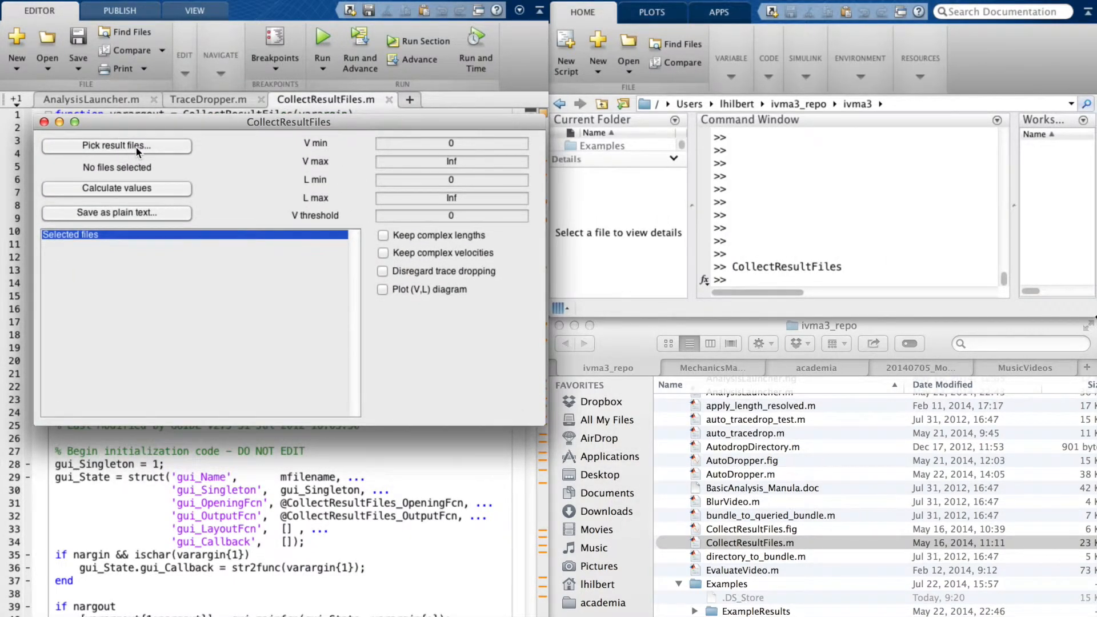
pyautogui.click(118, 146)
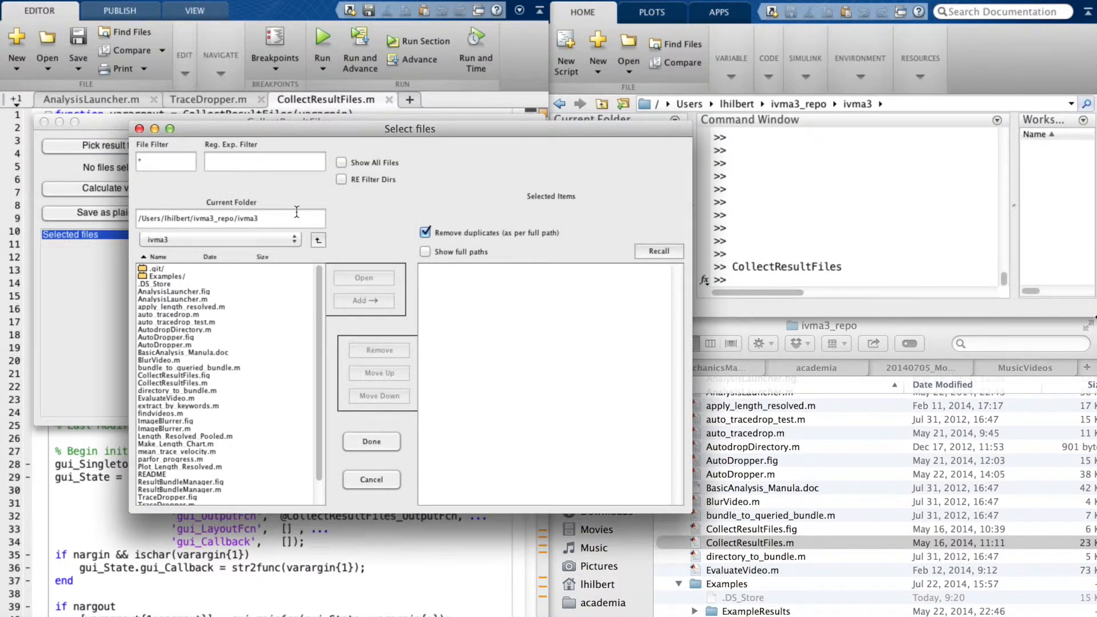
pyautogui.doubleClick(185, 276)
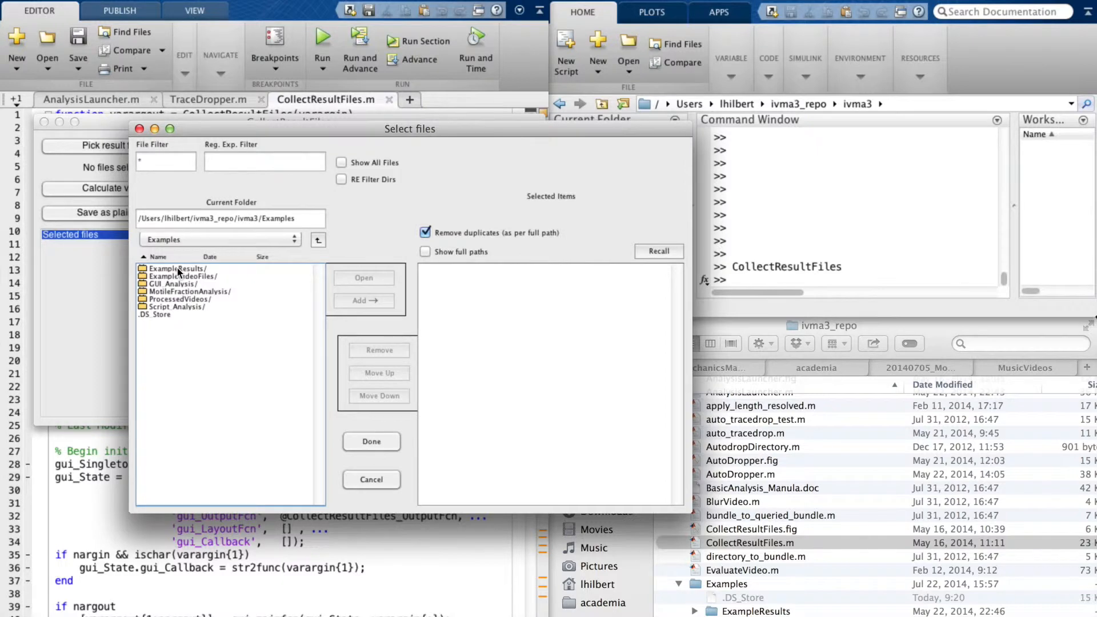
pyautogui.doubleClick(187, 289)
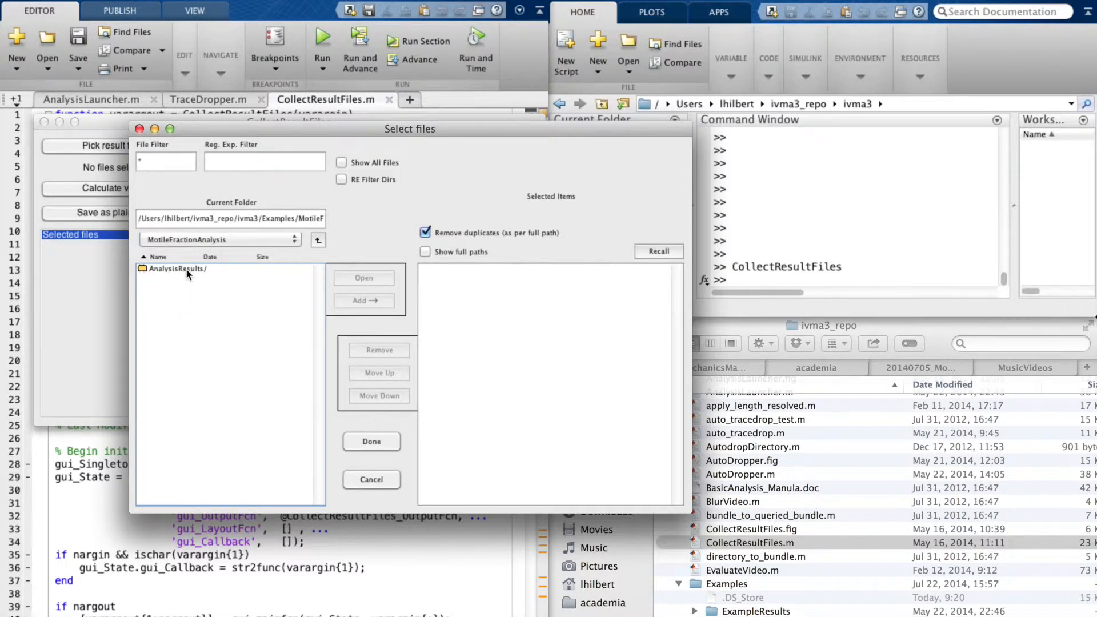
pyautogui.doubleClick(186, 269)
pyautogui.doubleClick(171, 269)
pyautogui.doubleClick(189, 269)
pyautogui.doubleClick(173, 268)
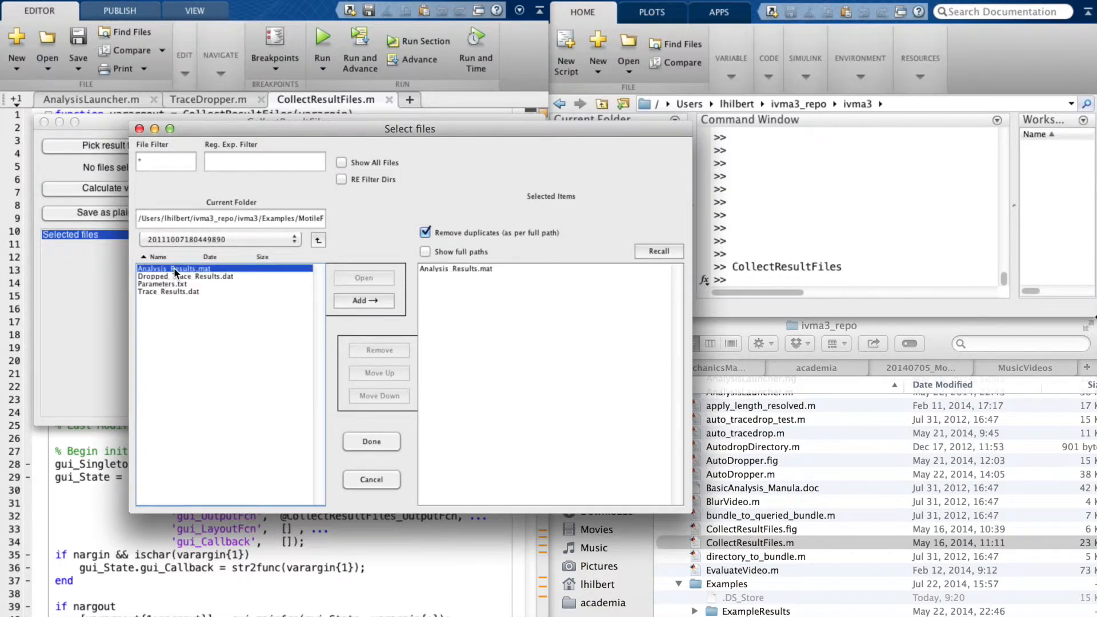
# - Add the Analysis_Results.mat files from the second and third result folders of Slide1 to the selection
pyautogui.click(317, 239)
pyautogui.doubleClick(228, 276)
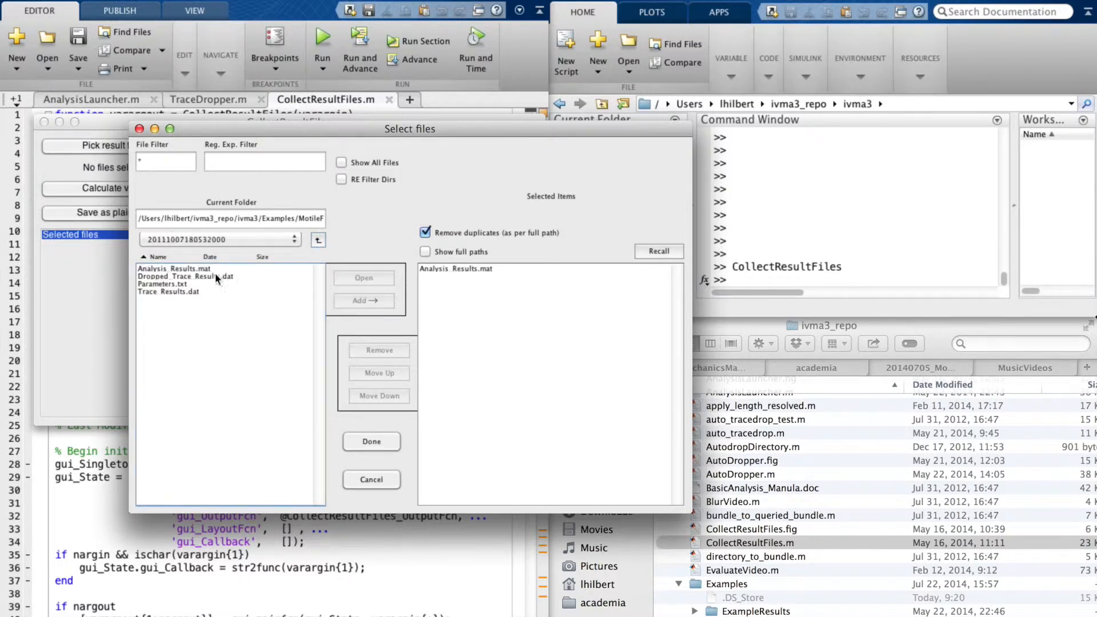
pyautogui.doubleClick(191, 269)
pyautogui.click(317, 240)
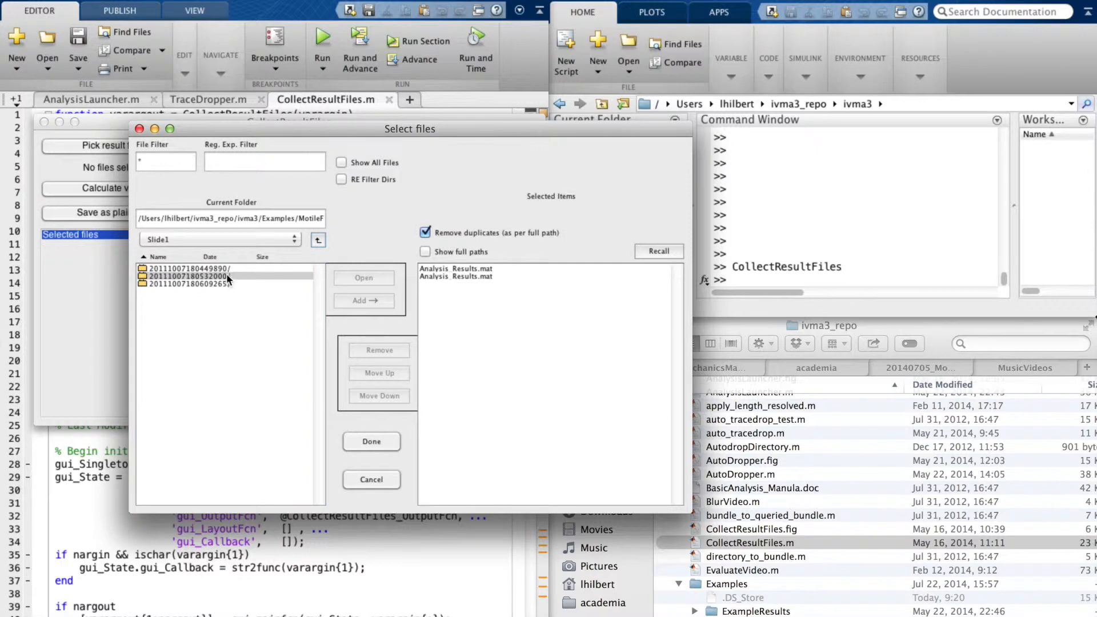
pyautogui.doubleClick(226, 279)
pyautogui.click(214, 269)
pyautogui.doubleClick(214, 268)
pyautogui.click(318, 240)
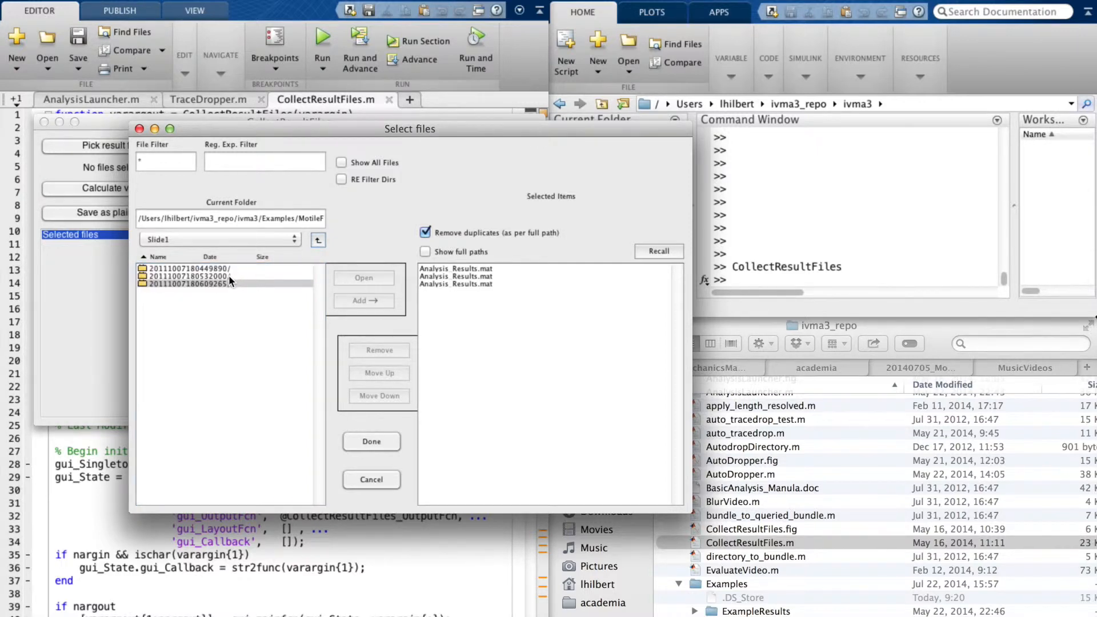
pyautogui.doubleClick(229, 275)
pyautogui.click(318, 240)
pyautogui.click(318, 239)
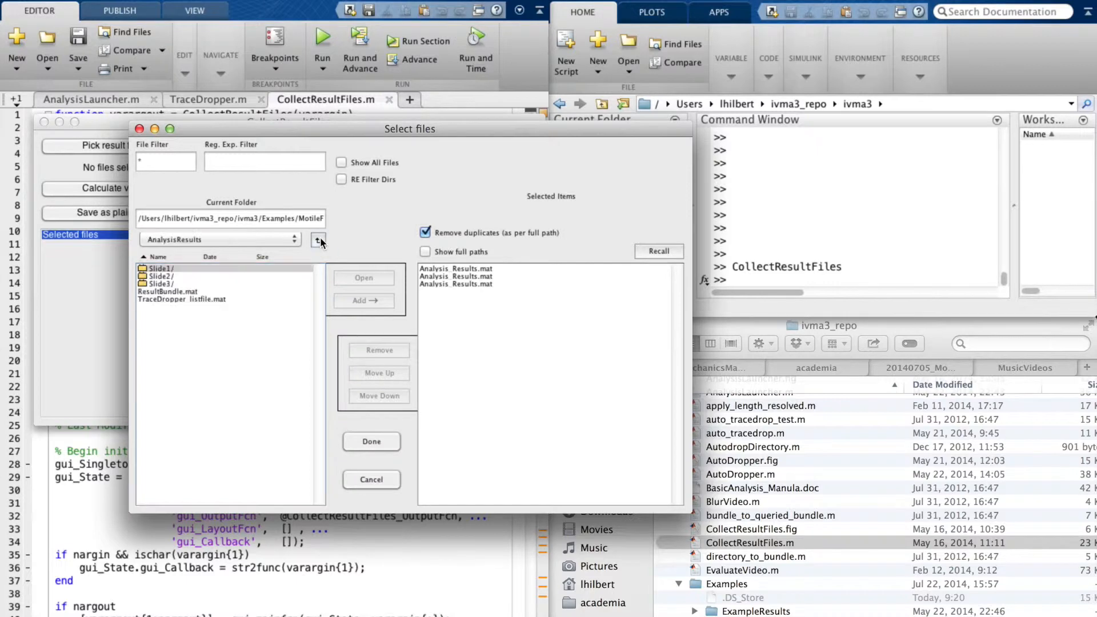
pyautogui.doubleClick(205, 275)
pyautogui.doubleClick(180, 267)
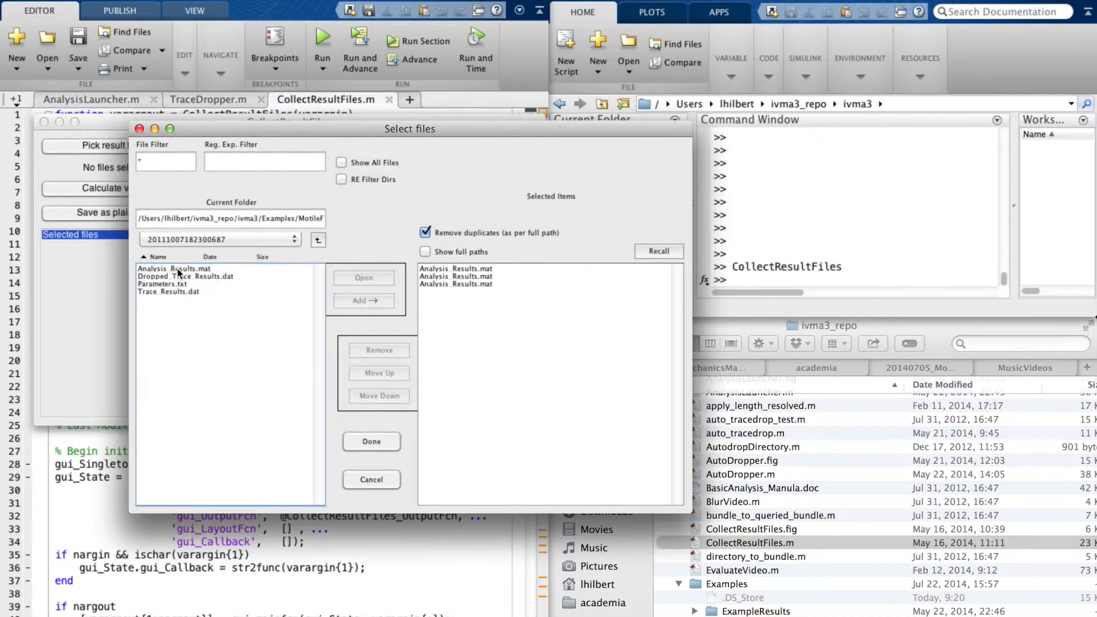
pyautogui.doubleClick(195, 269)
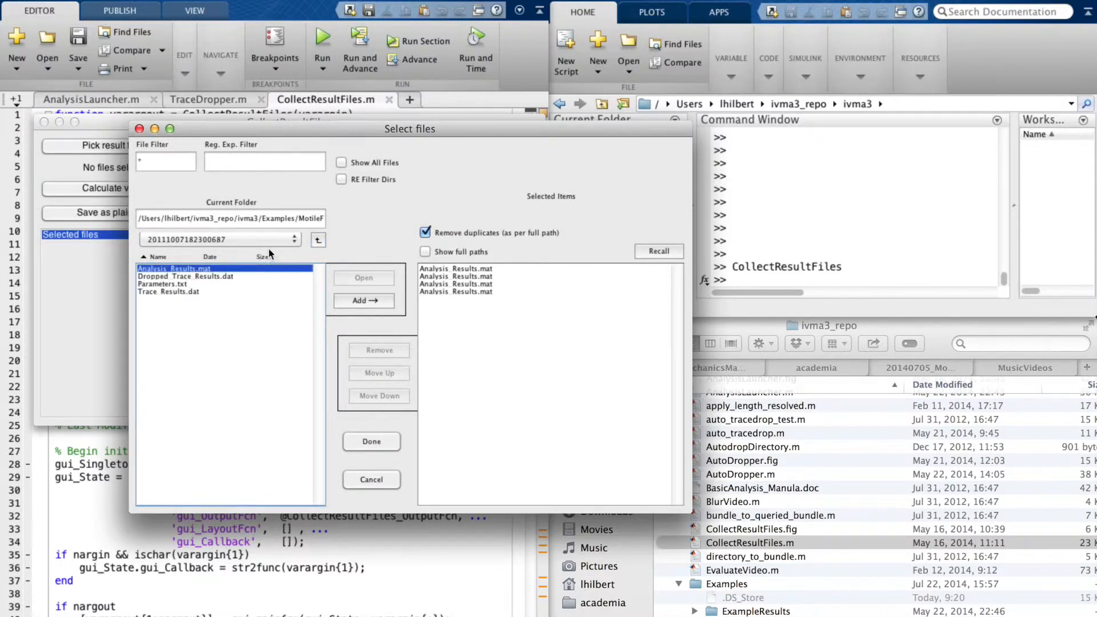
pyautogui.click(315, 240)
pyautogui.doubleClick(239, 273)
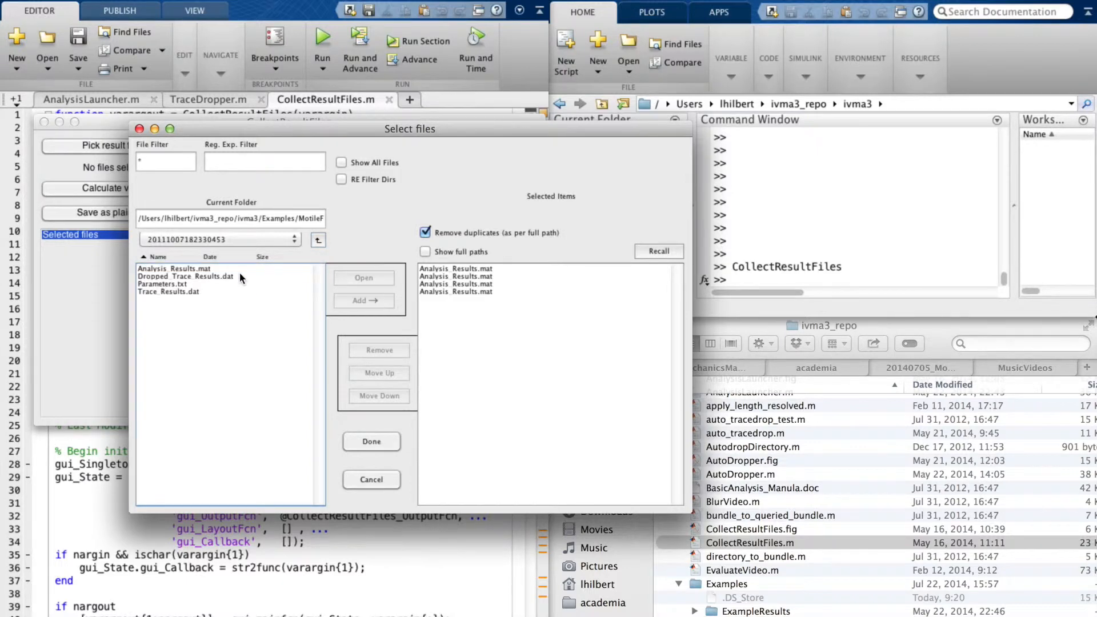
pyautogui.doubleClick(200, 268)
pyautogui.click(316, 239)
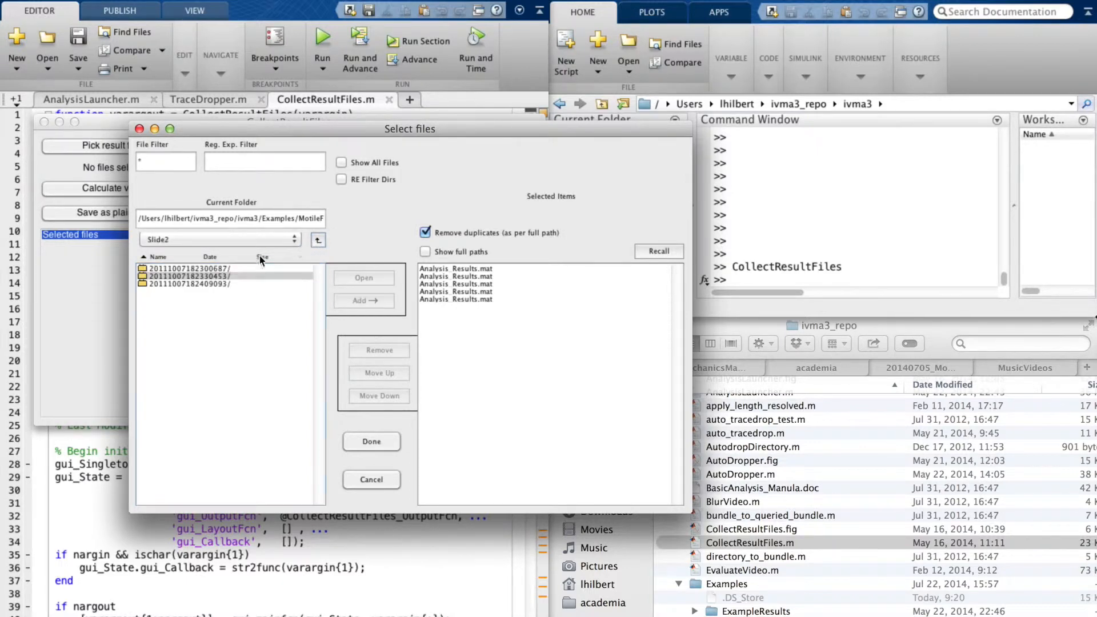
pyautogui.doubleClick(233, 282)
pyautogui.doubleClick(195, 269)
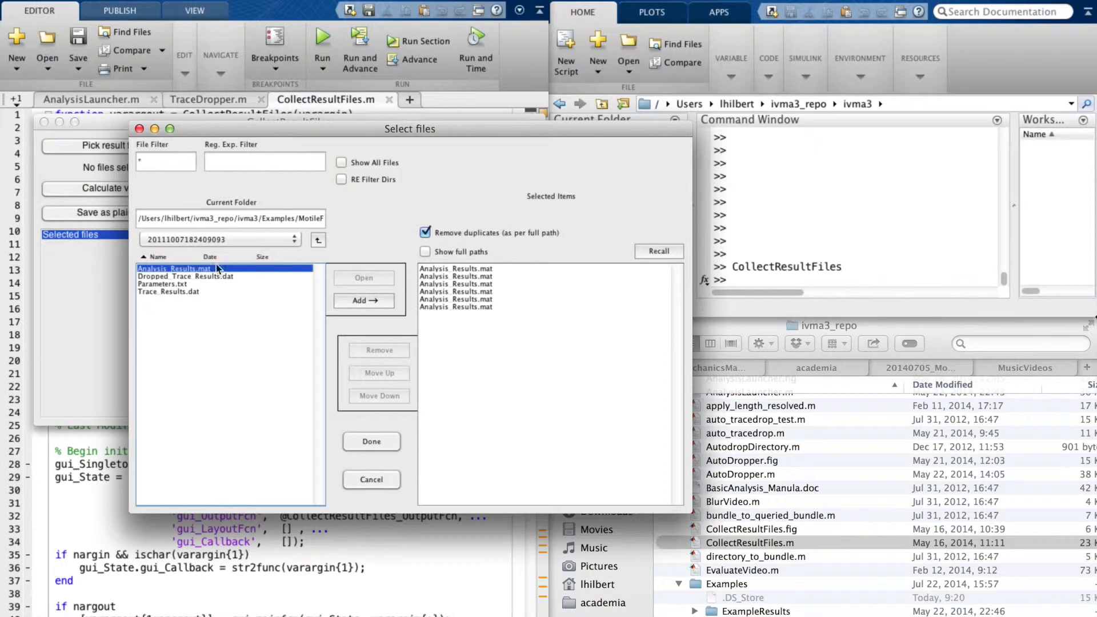
pyautogui.click(317, 241)
pyautogui.click(318, 241)
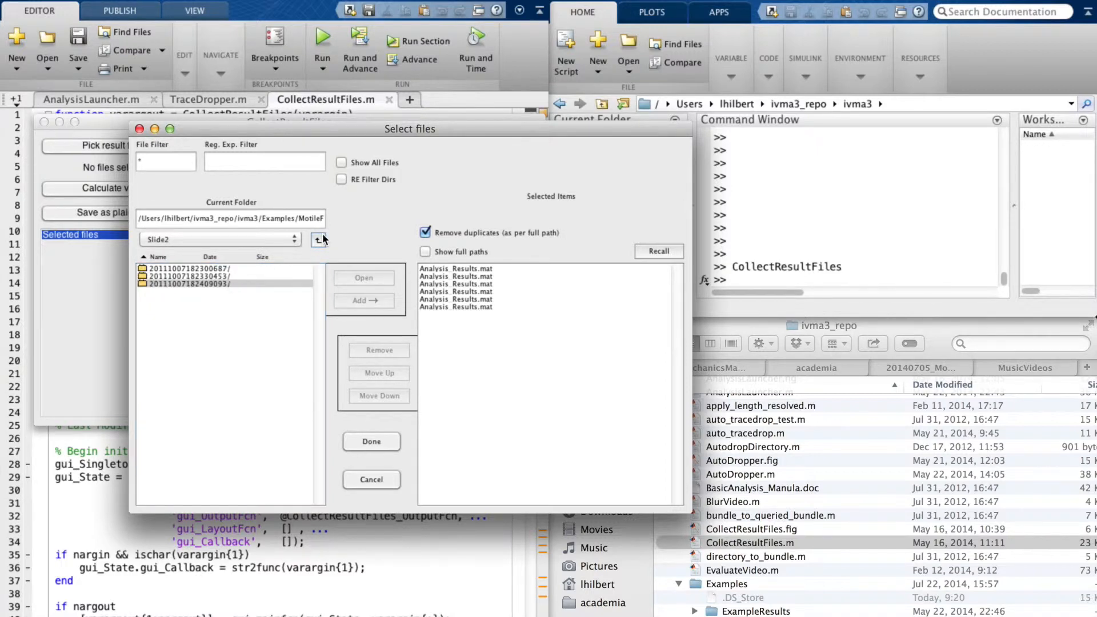
pyautogui.doubleClick(198, 283)
pyautogui.click(187, 269)
pyautogui.doubleClick(188, 269)
pyautogui.doubleClick(193, 269)
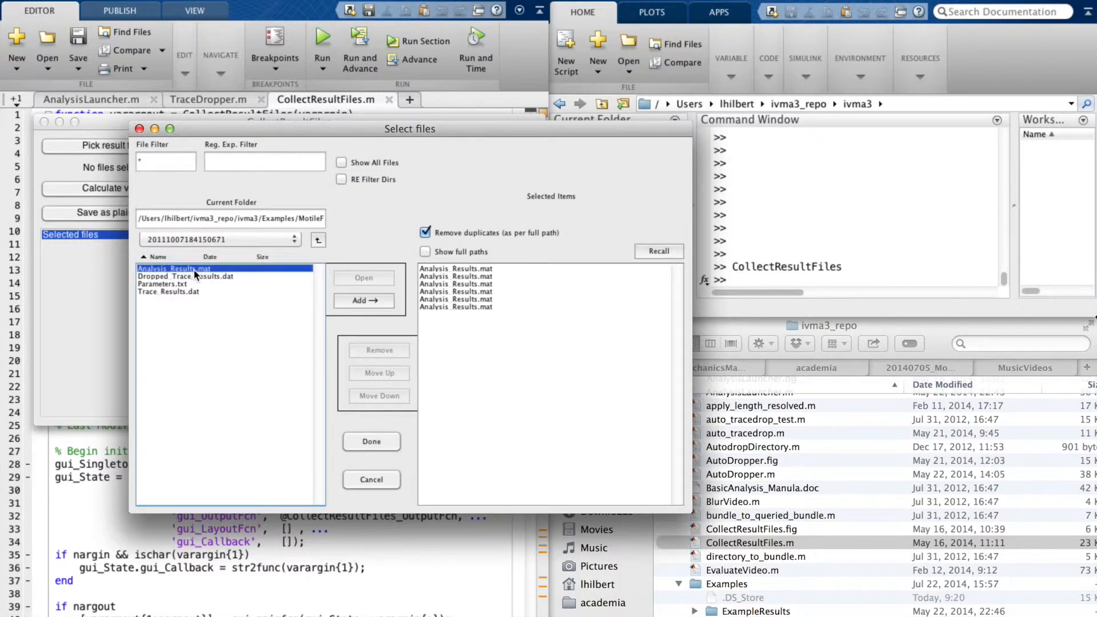
pyautogui.click(317, 241)
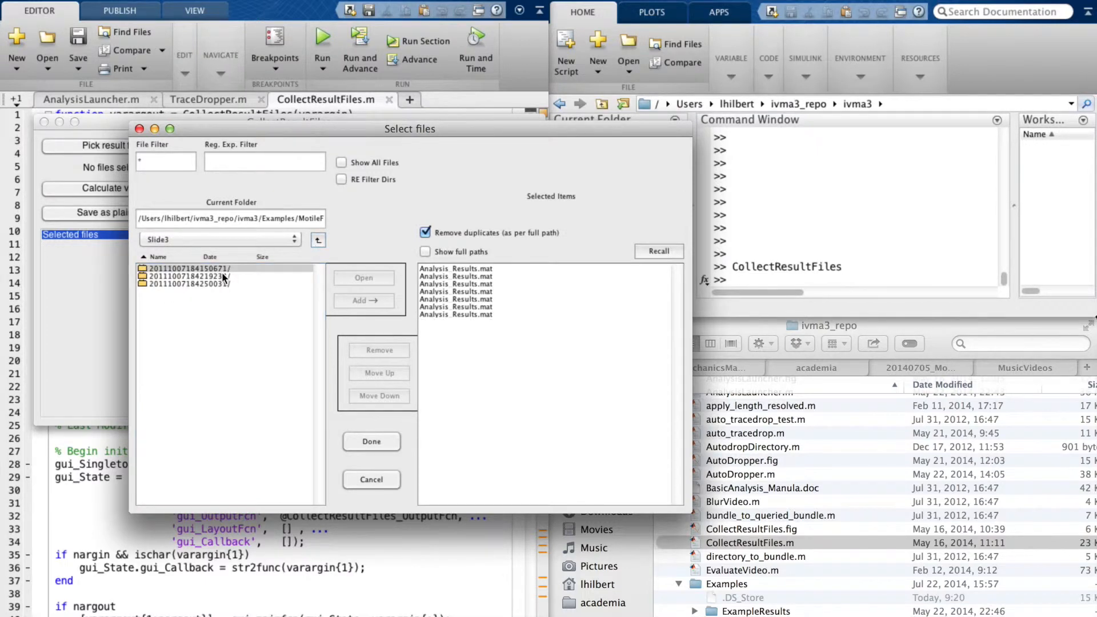
pyautogui.doubleClick(222, 273)
pyautogui.doubleClick(197, 267)
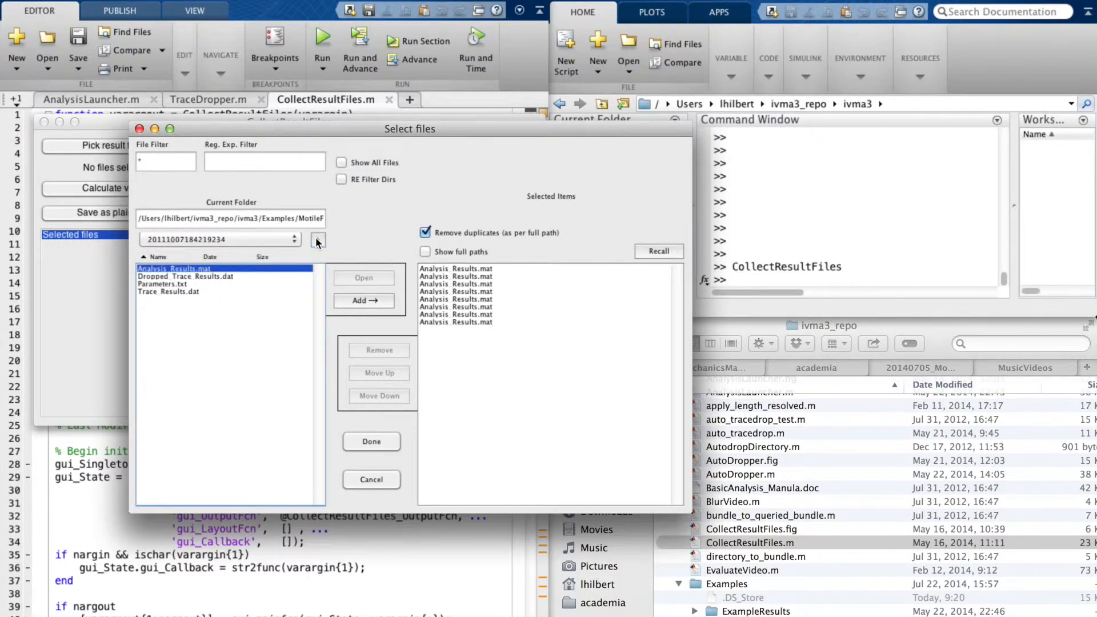
pyautogui.click(317, 240)
pyautogui.doubleClick(221, 282)
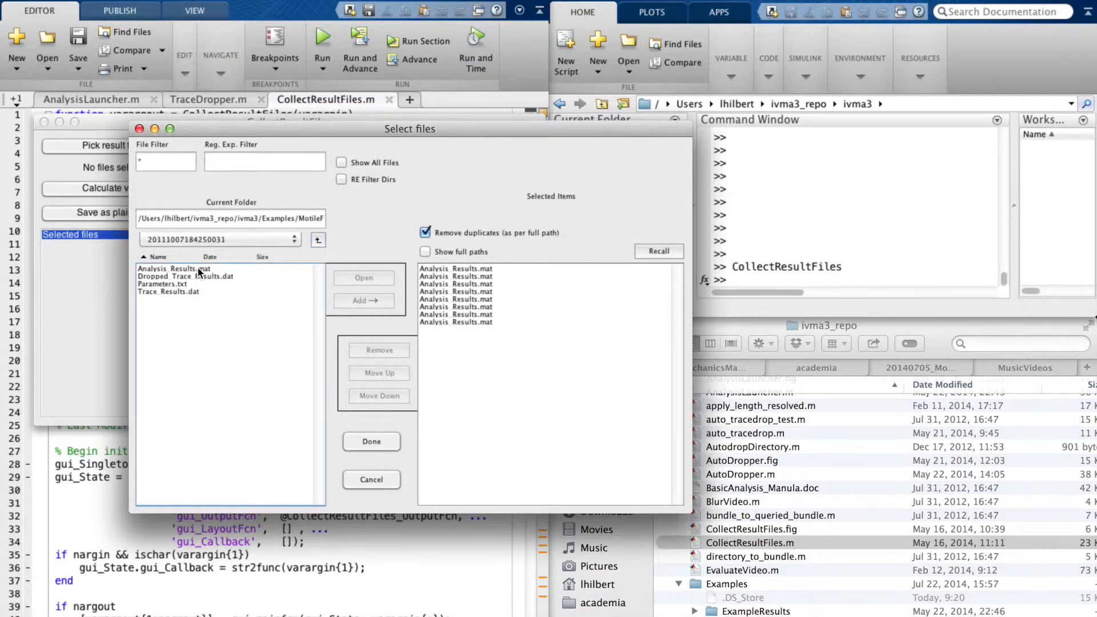
pyautogui.doubleClick(197, 267)
pyautogui.click(317, 241)
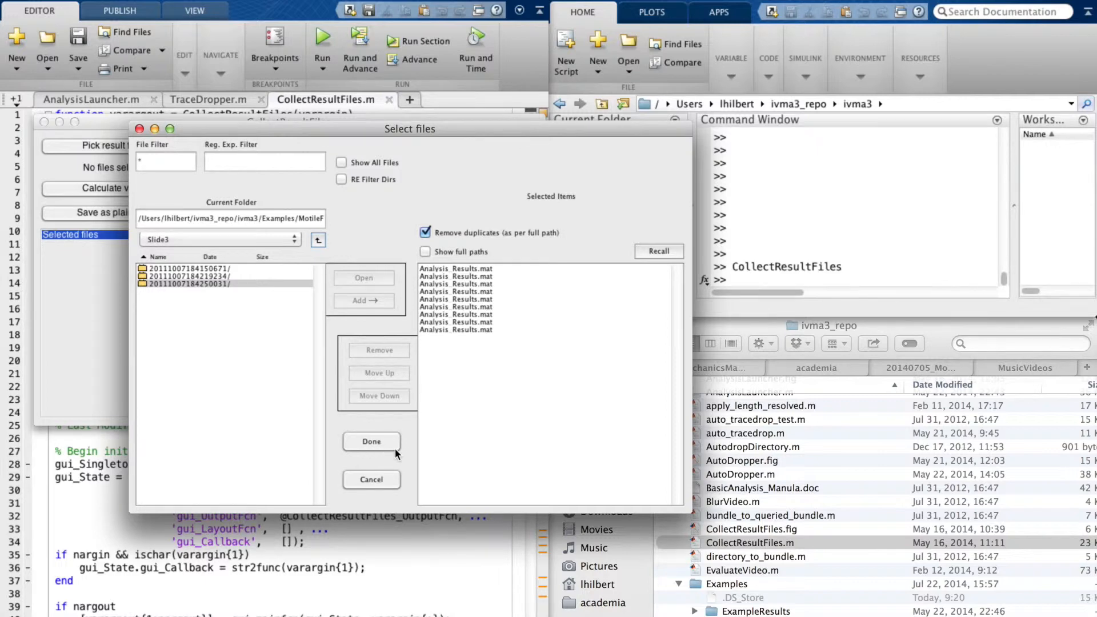
pyautogui.click(372, 442)
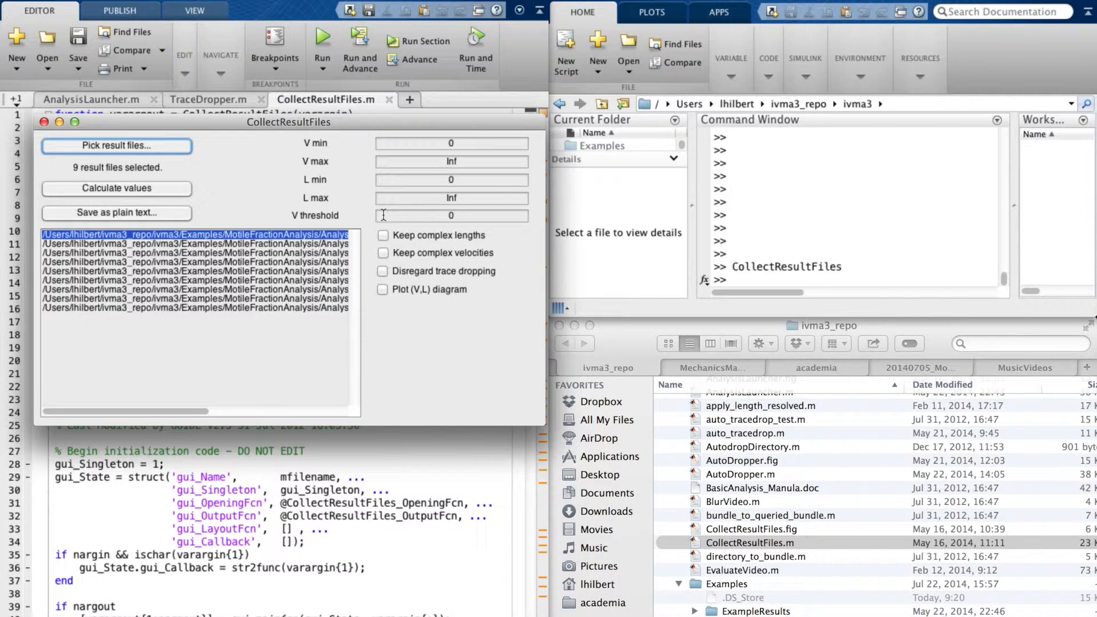
# - Enable the (V,L) diagram, calculate the values for the selected result files and enlarge the resulting figure
pyautogui.click(382, 289)
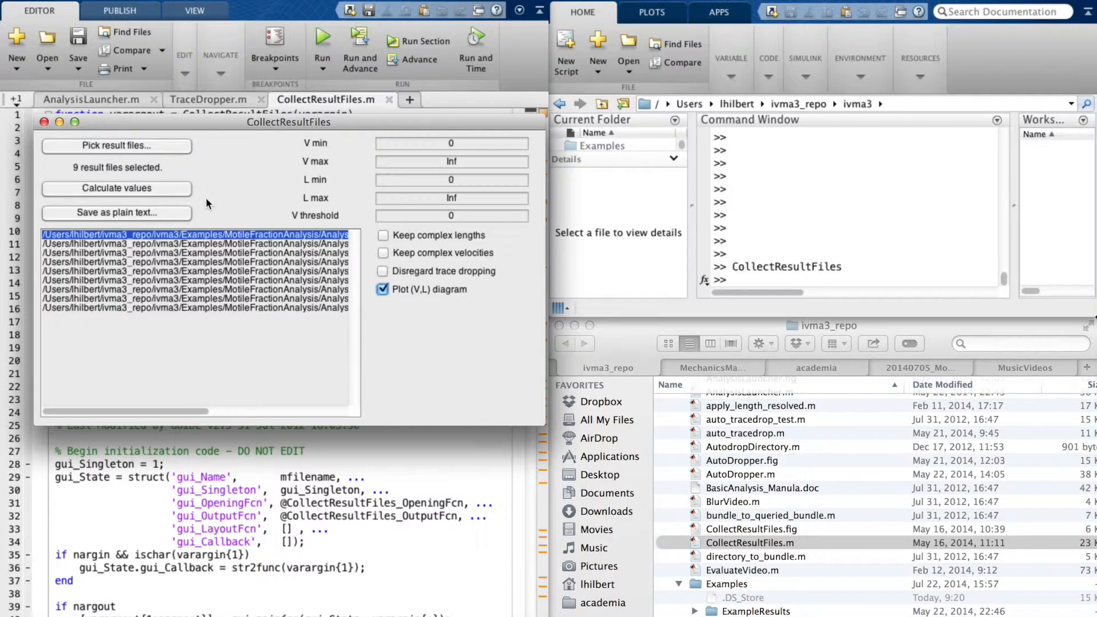
pyautogui.click(165, 186)
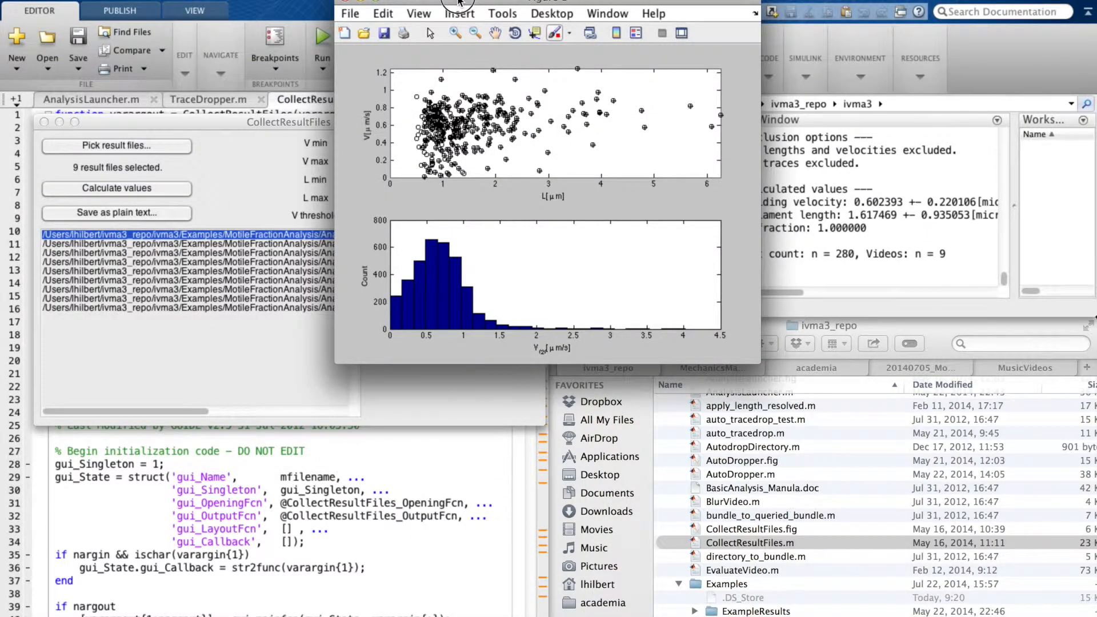
pyautogui.moveTo(459, 1); pyautogui.dragTo(455, 0)
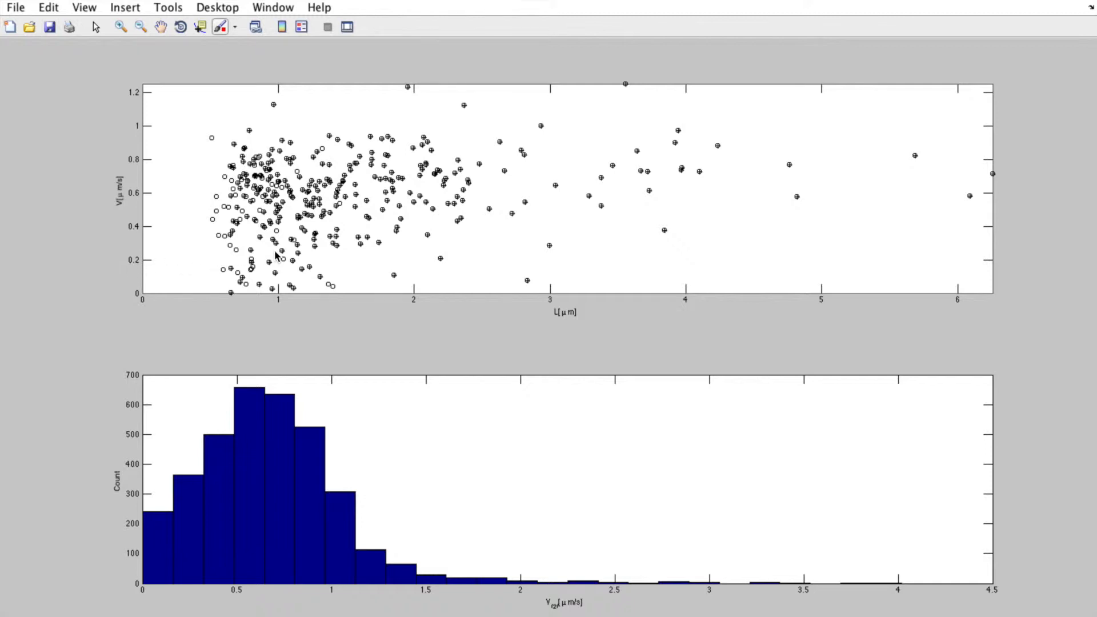
# - Return to the CollectResultFiles window and set the V threshold to 0.225
pyautogui.press('super+Tab')
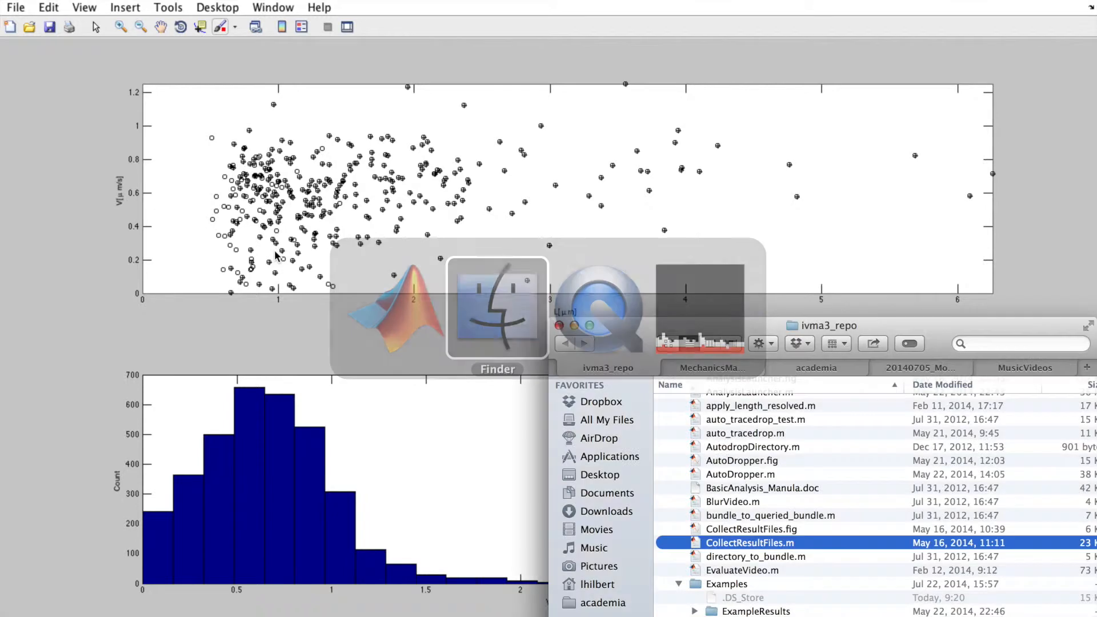
pyautogui.press('super+Tab')
pyautogui.press('super+grave')
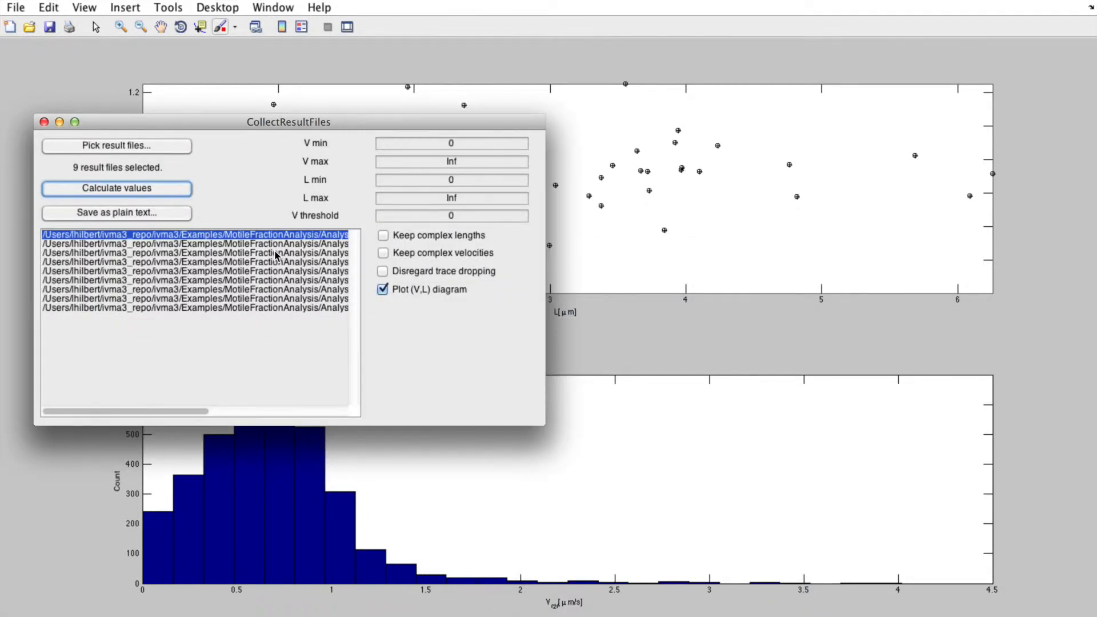
pyautogui.click(479, 217)
pyautogui.write('.225')
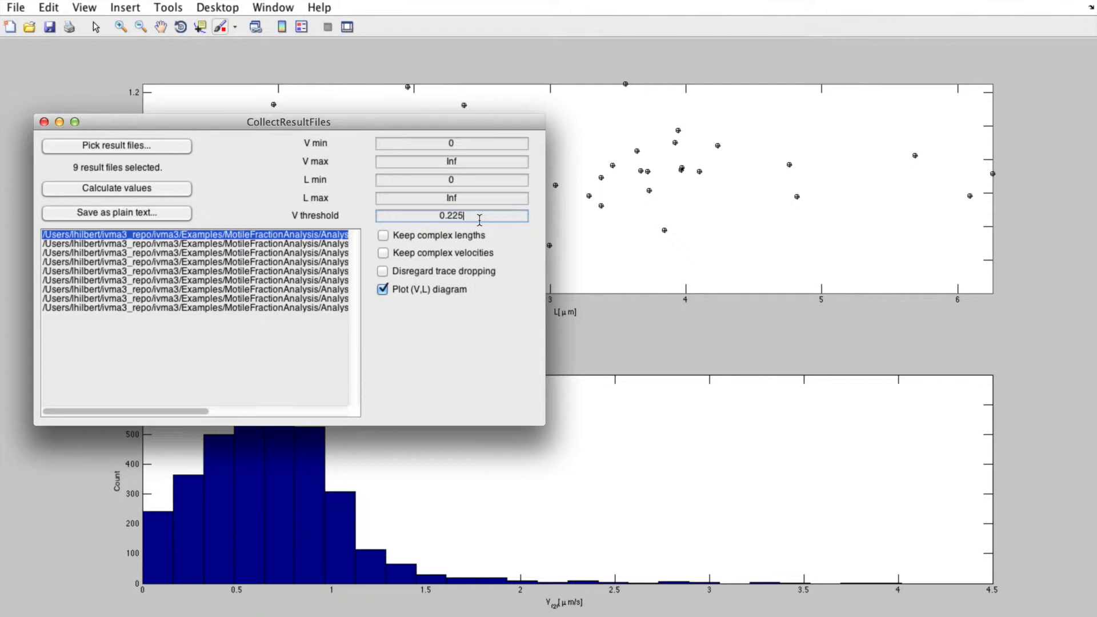
# - Shrink the first figure and place it below the Command Window, bringing CollectResultFiles back to the front
pyautogui.moveTo(260, 1); pyautogui.dragTo(1096, 320)
pyautogui.moveTo(1096, 615); pyautogui.dragTo(1096, 616)
pyautogui.click(461, 359)
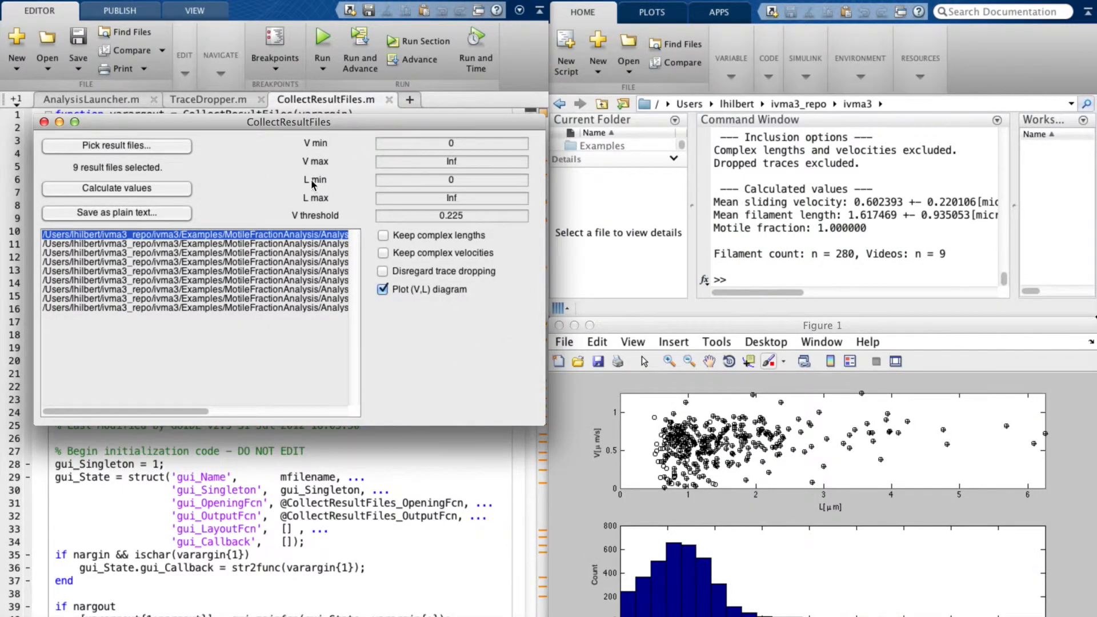
# - Recalculate the values with the velocity threshold and place the new figure below the Command Window
pyautogui.click(121, 189)
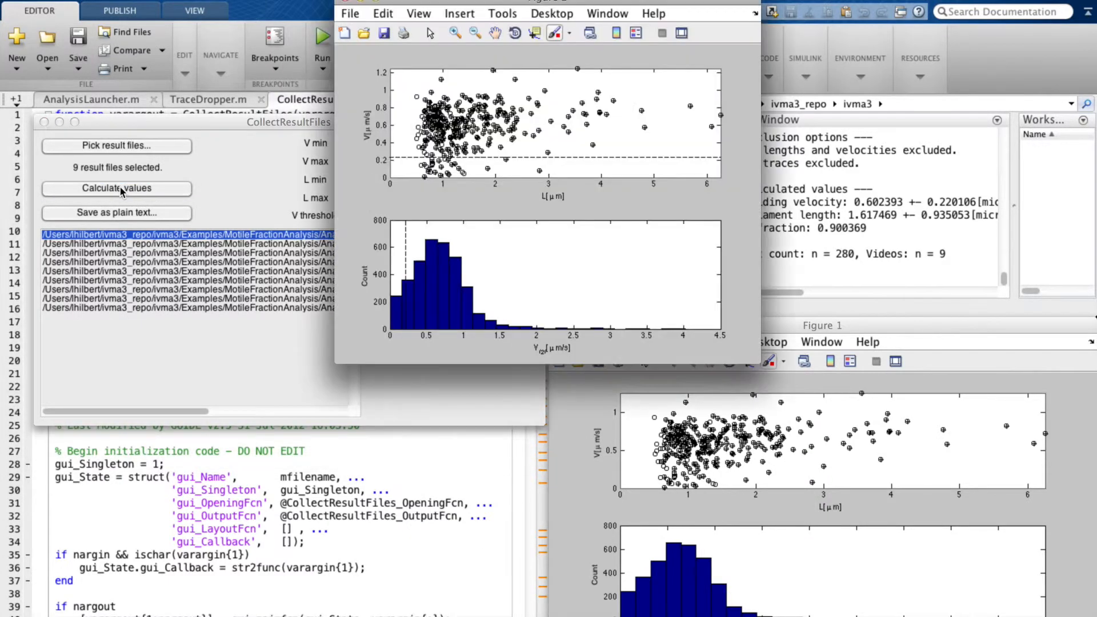
pyautogui.doubleClick(517, 2)
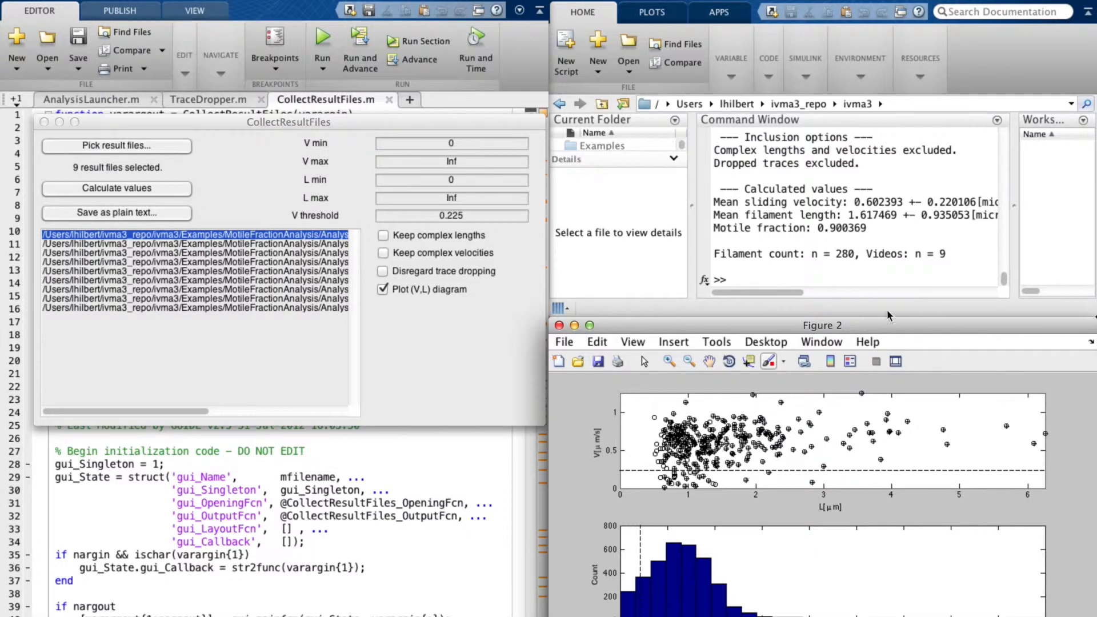
pyautogui.click(889, 229)
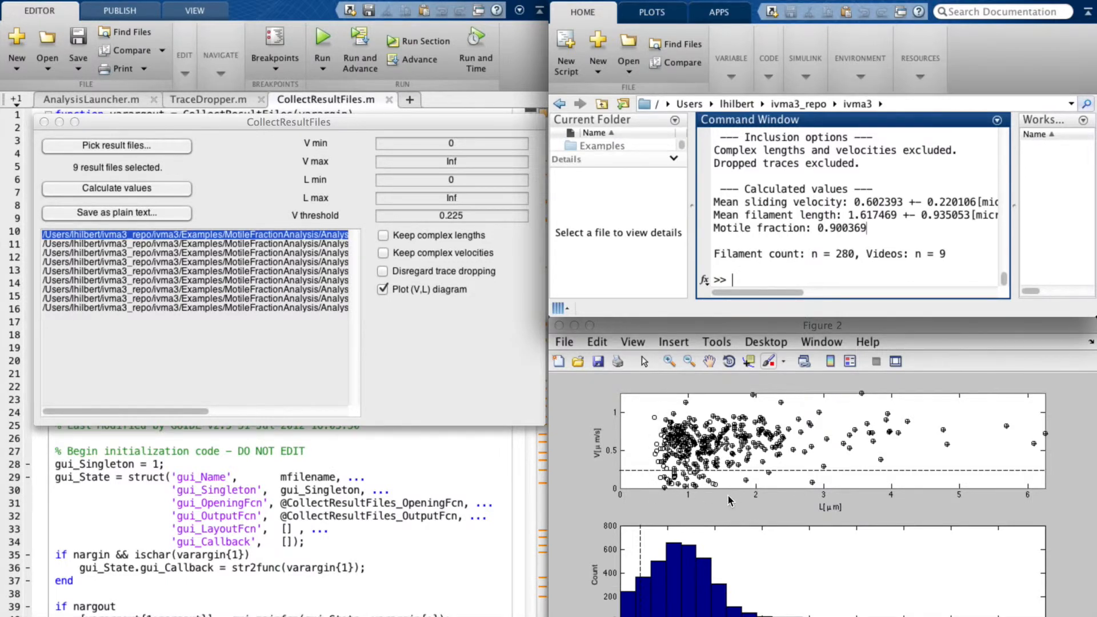
# - Set L min to 0.5 and L max to 1.5, and recalculate the values with a new figure below the Command Window
pyautogui.click(354, 155)
pyautogui.click(480, 180)
pyautogui.write('.5')
pyautogui.press('Tab')
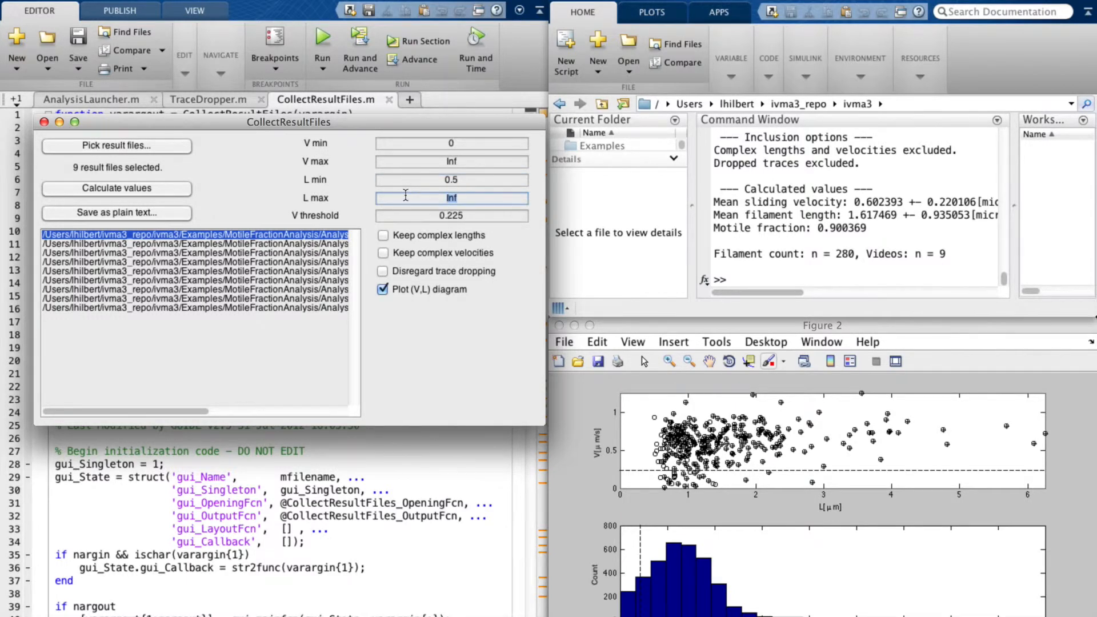
pyautogui.write('1.5')
pyautogui.click(169, 192)
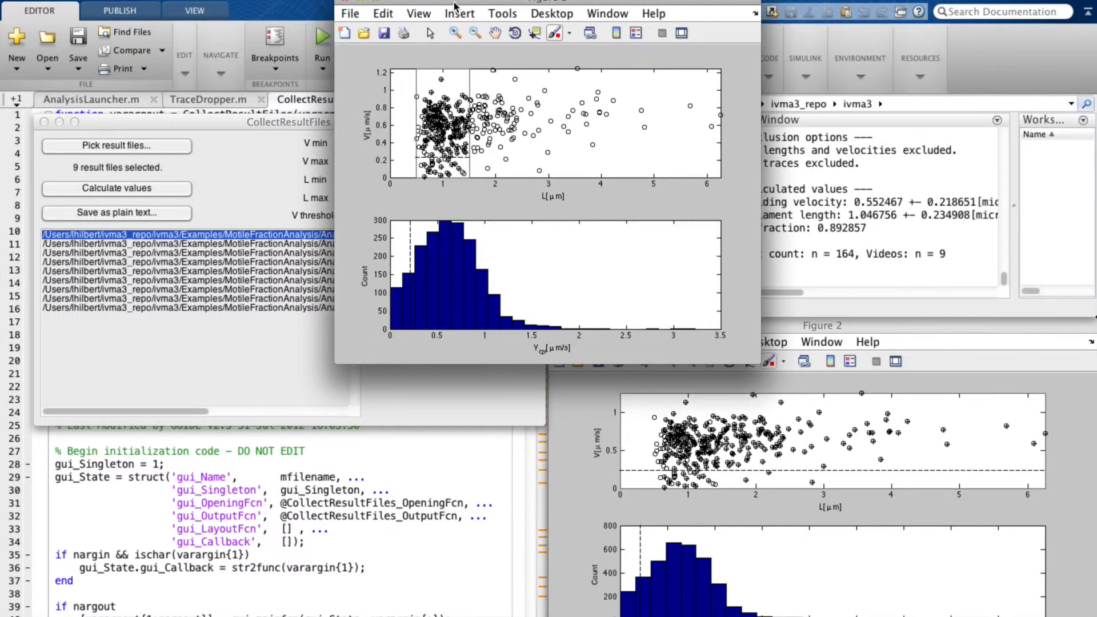
pyautogui.moveTo(455, 4); pyautogui.dragTo(1096, 434)
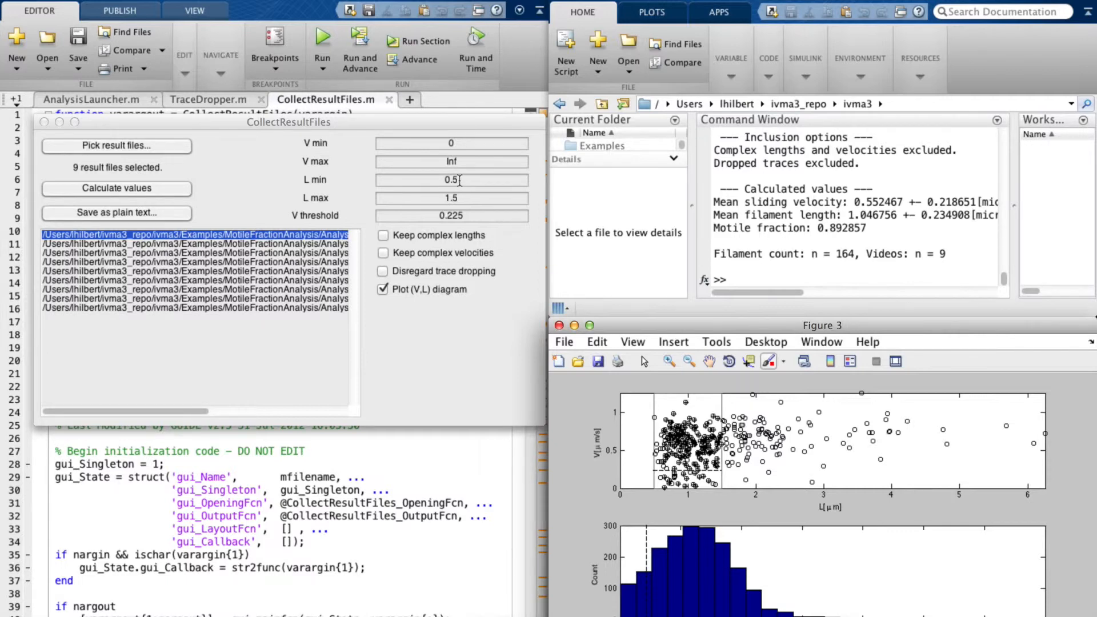
# - Raise L min to 1.0 and recalculate the values, placing the new figure below the Command Window
pyautogui.click(465, 182)
pyautogui.moveTo(465, 182); pyautogui.dragTo(439, 178)
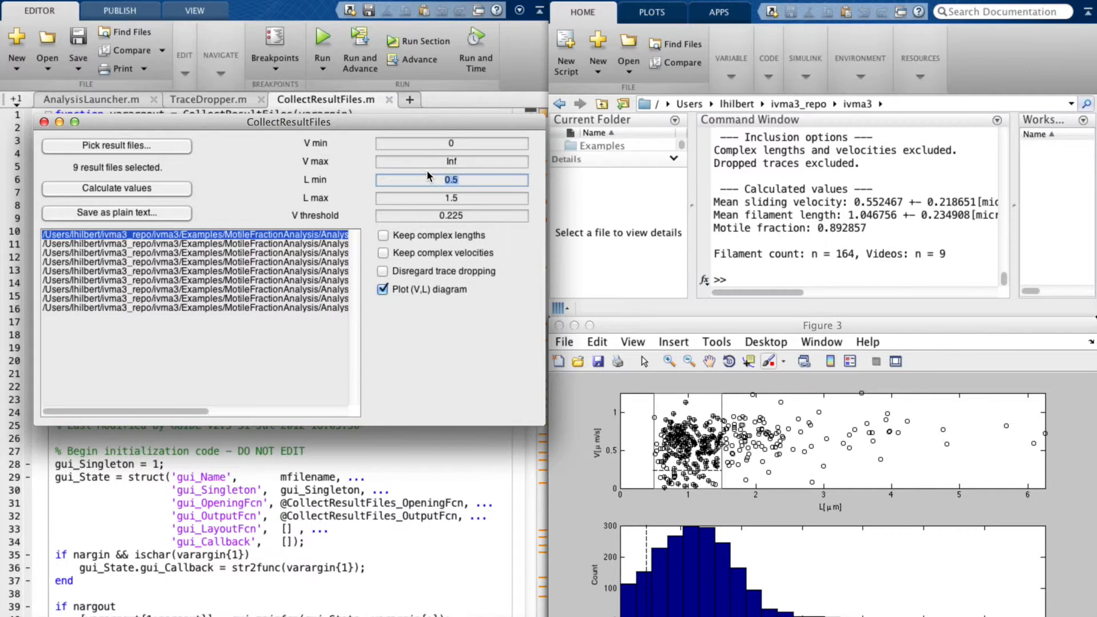
pyautogui.write('1.0')
pyautogui.click(356, 187)
pyautogui.click(138, 189)
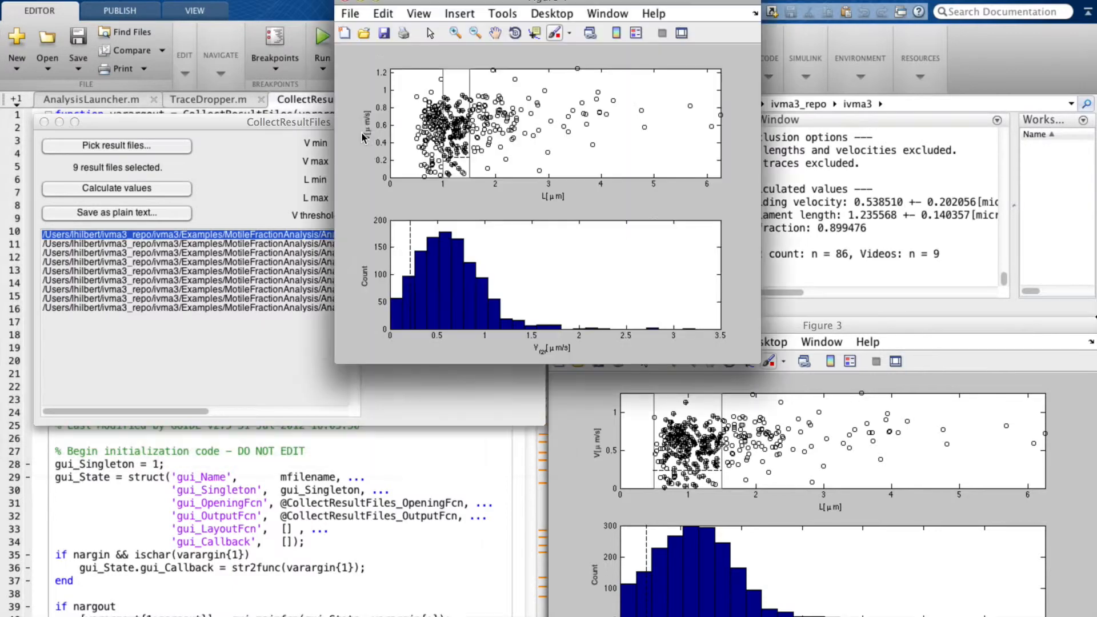
pyautogui.moveTo(405, 2); pyautogui.dragTo(1096, 616)
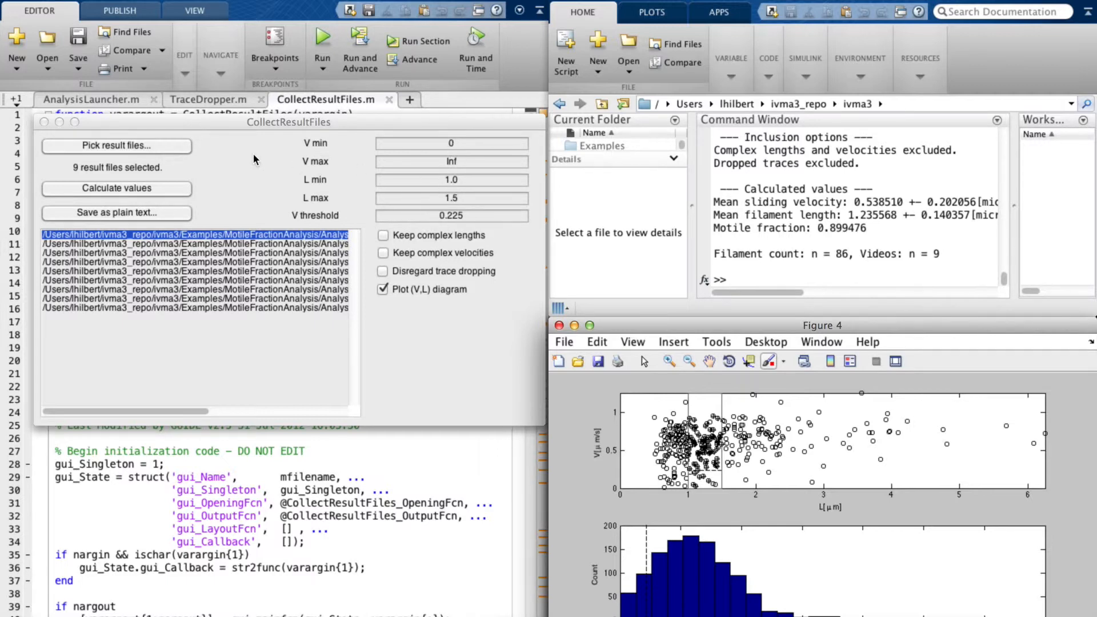
pyautogui.click(117, 146)
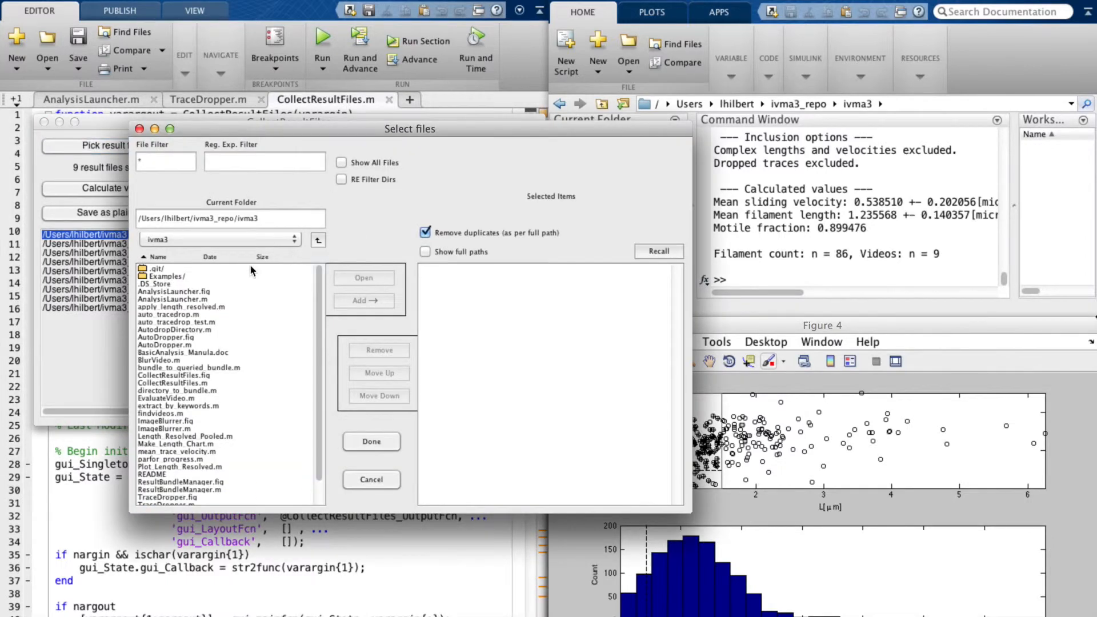
pyautogui.doubleClick(189, 276)
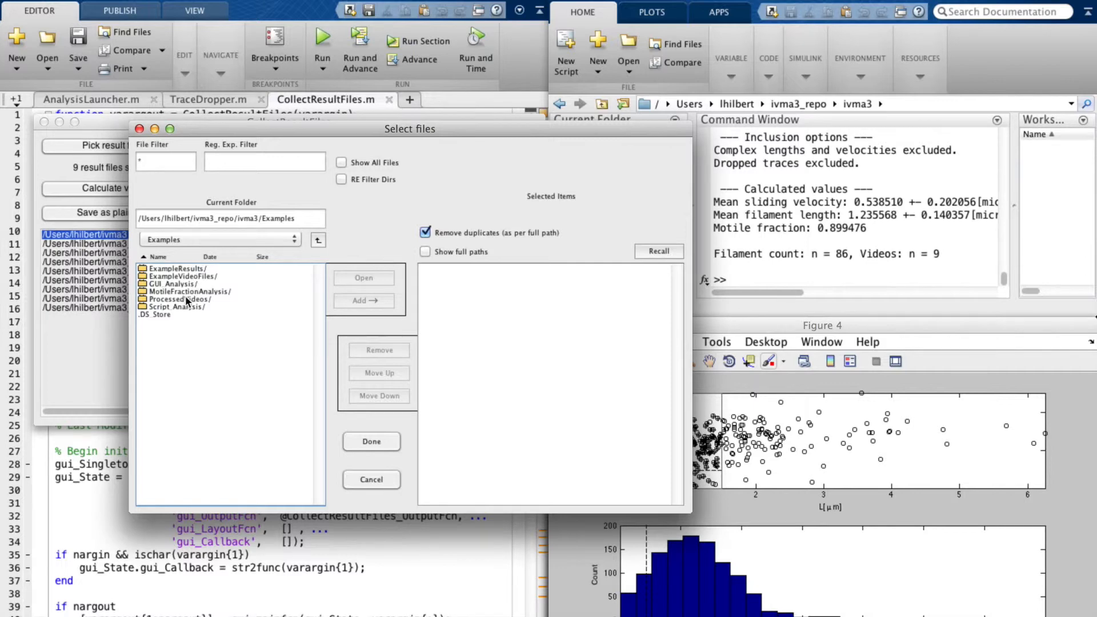
pyautogui.doubleClick(197, 289)
pyautogui.doubleClick(177, 266)
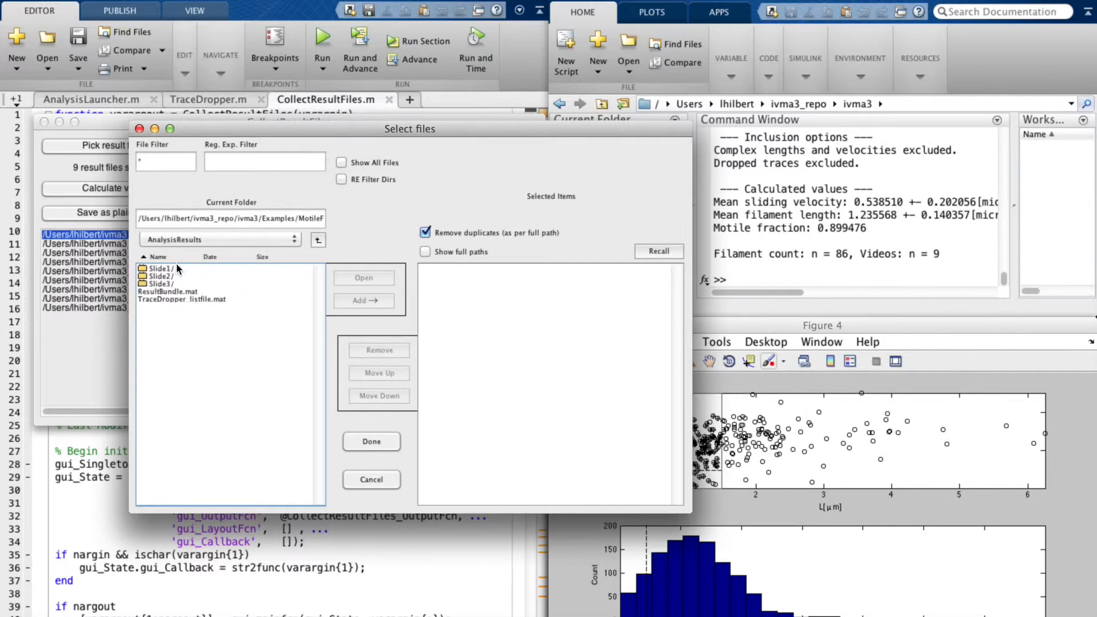
pyautogui.doubleClick(170, 267)
pyautogui.doubleClick(182, 268)
pyautogui.doubleClick(193, 274)
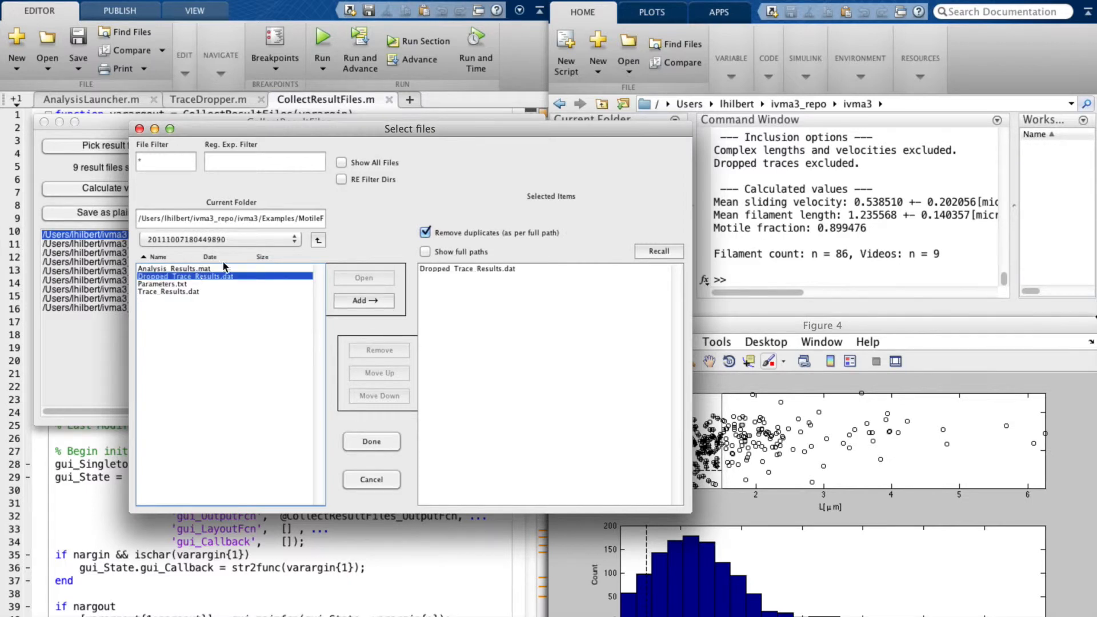
pyautogui.click(451, 268)
pyautogui.click(384, 351)
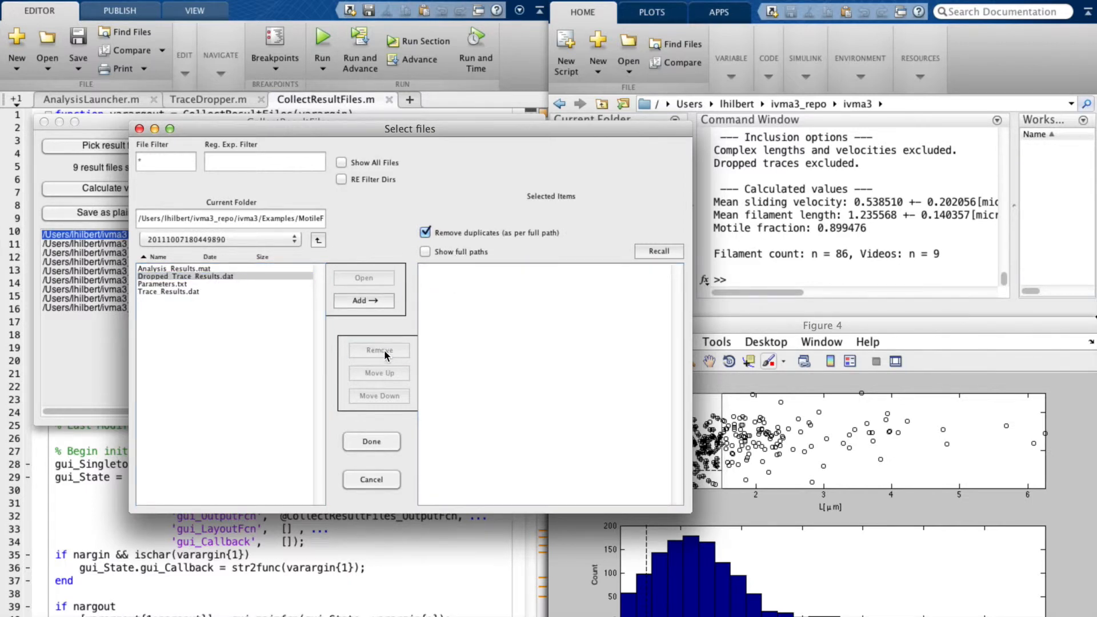
pyautogui.doubleClick(269, 267)
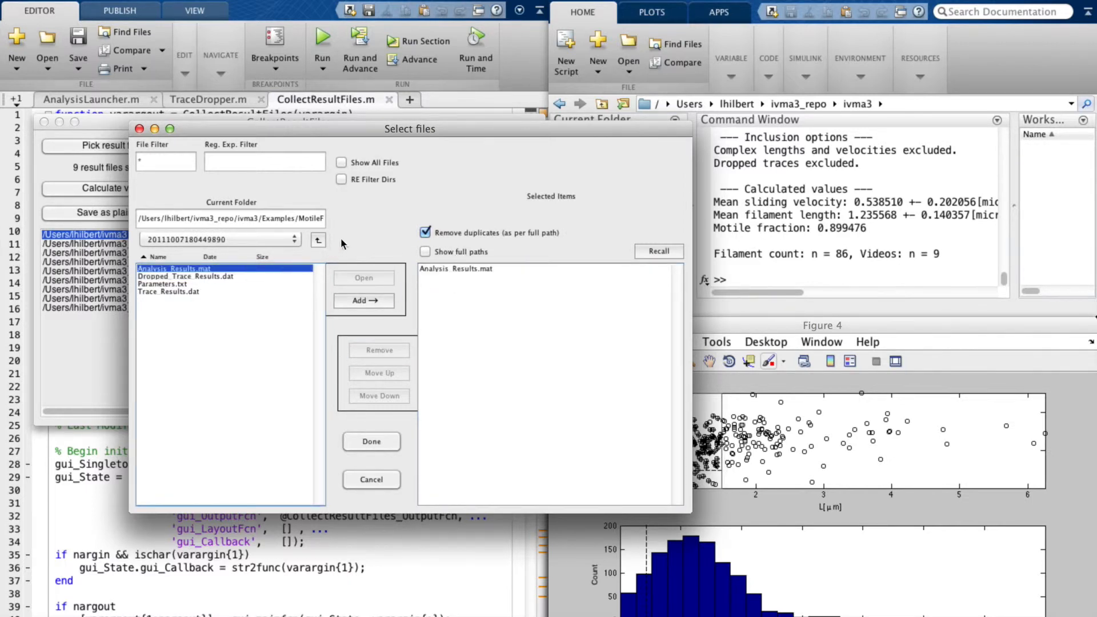
pyautogui.click(318, 240)
pyautogui.doubleClick(260, 276)
pyautogui.doubleClick(235, 267)
pyautogui.click(316, 243)
pyautogui.doubleClick(245, 285)
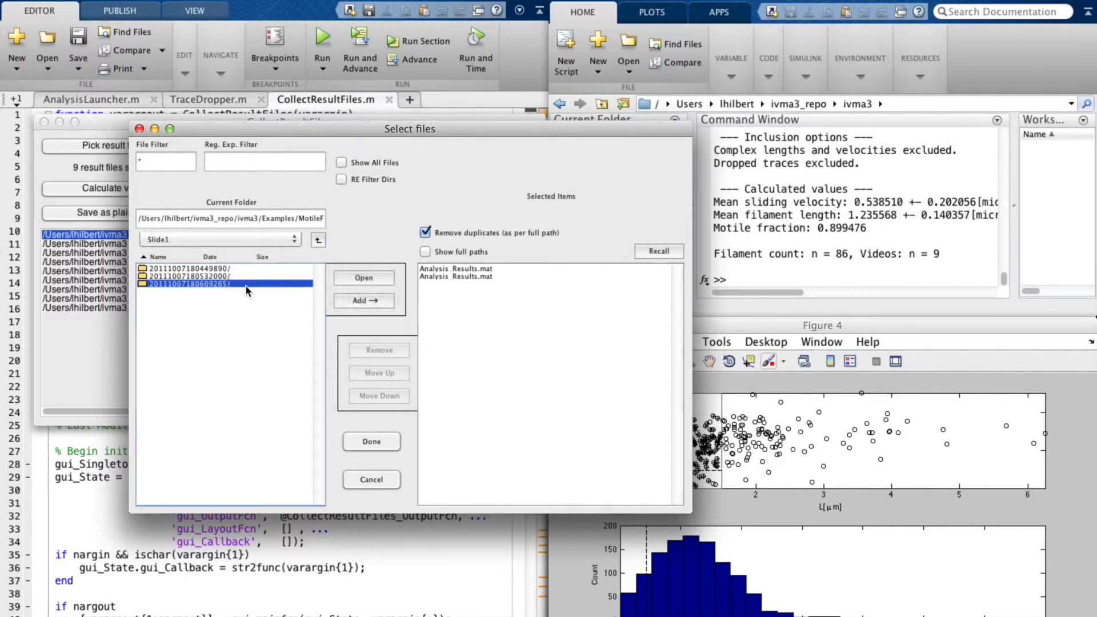
pyautogui.click(230, 269)
pyautogui.doubleClick(231, 269)
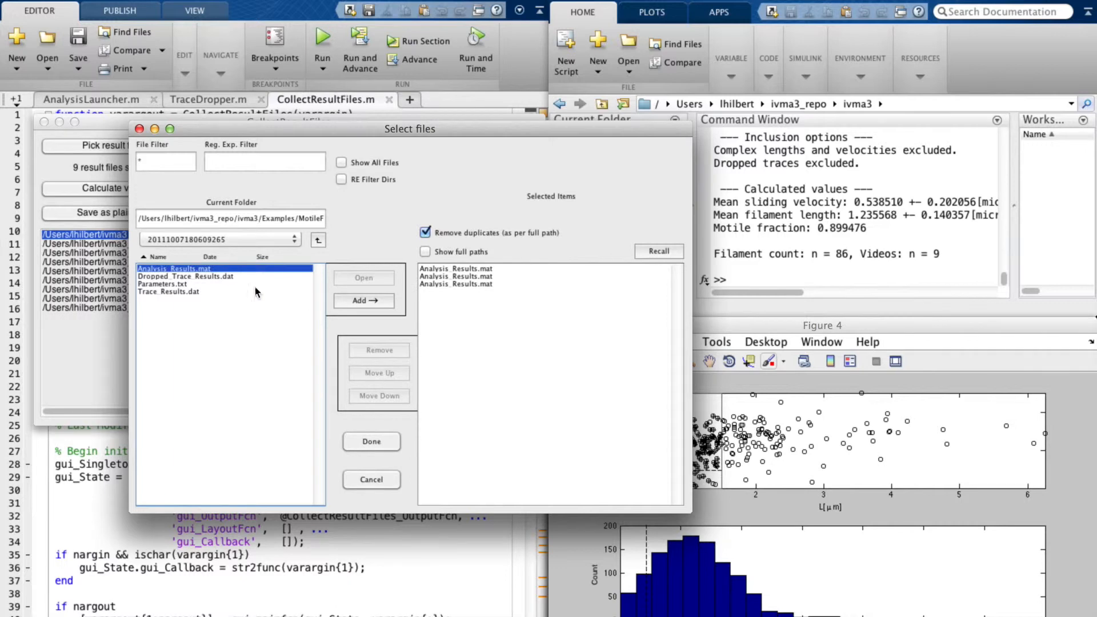
# - Confirm the Slide1 selection and calculate its values, placing the new figure below the Command Window
pyautogui.click(382, 443)
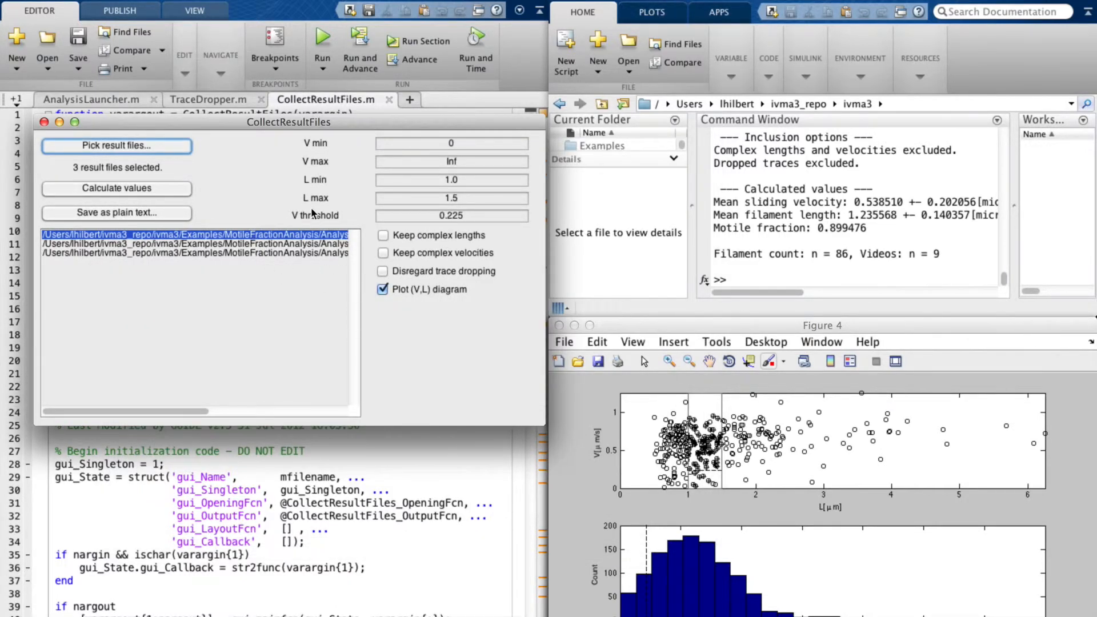
pyautogui.click(131, 189)
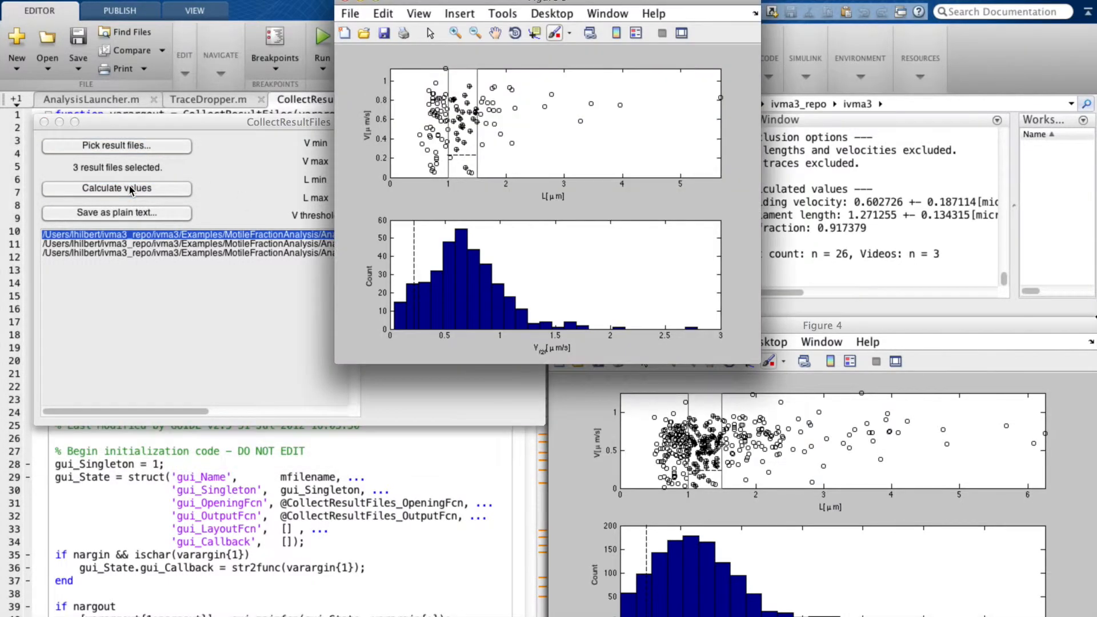
pyautogui.moveTo(485, 2); pyautogui.dragTo(1096, 616)
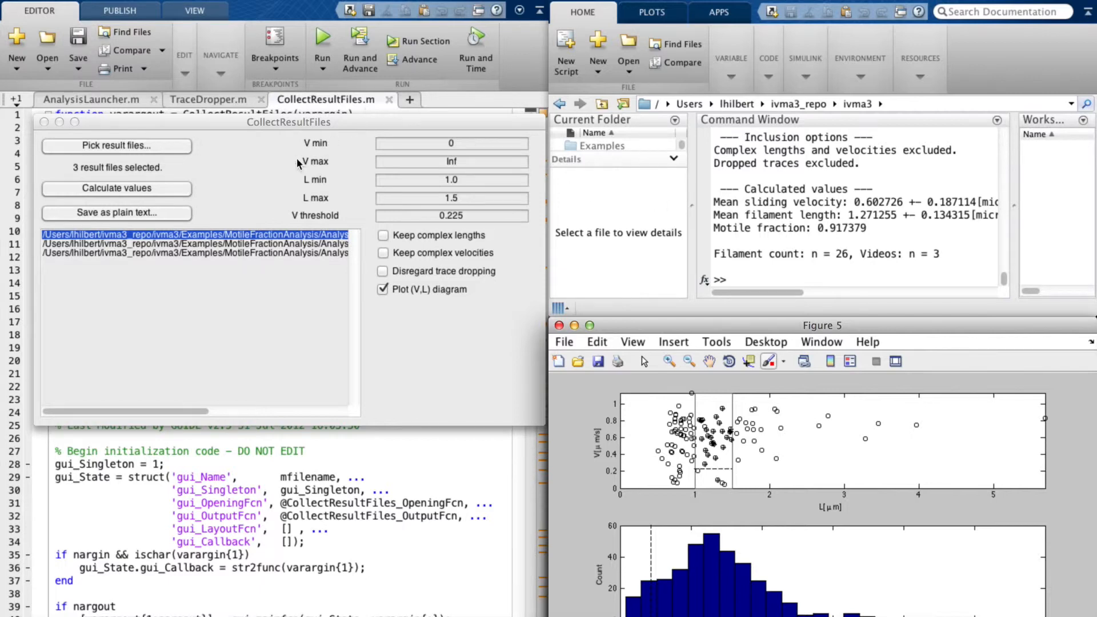
pyautogui.click(256, 174)
pyautogui.click(164, 147)
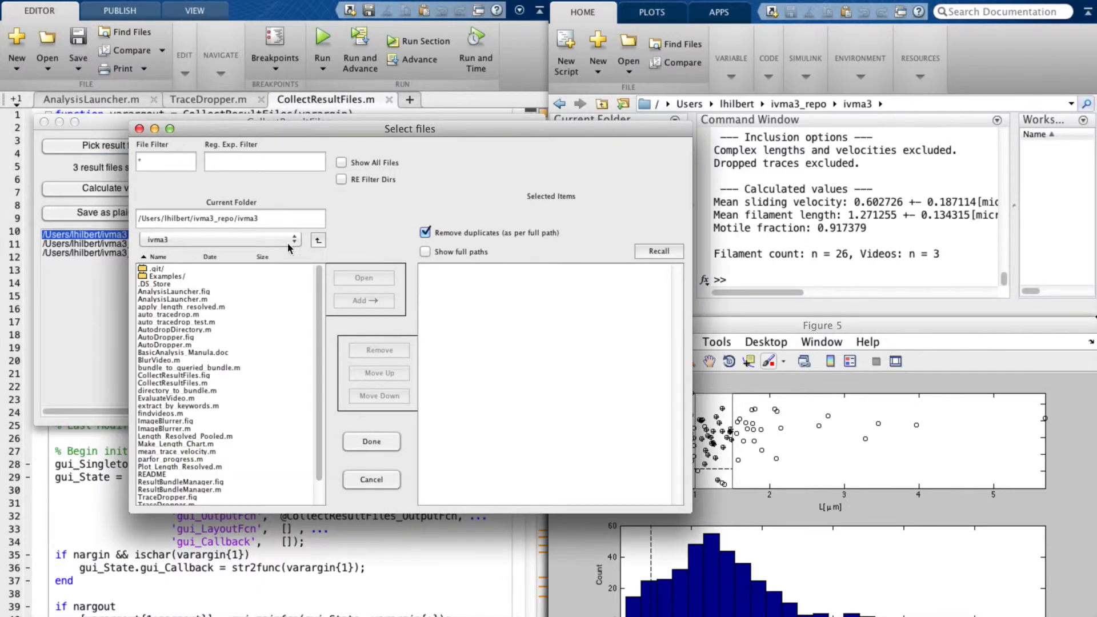
pyautogui.click(181, 277)
pyautogui.doubleClick(181, 277)
pyautogui.doubleClick(176, 292)
pyautogui.doubleClick(184, 268)
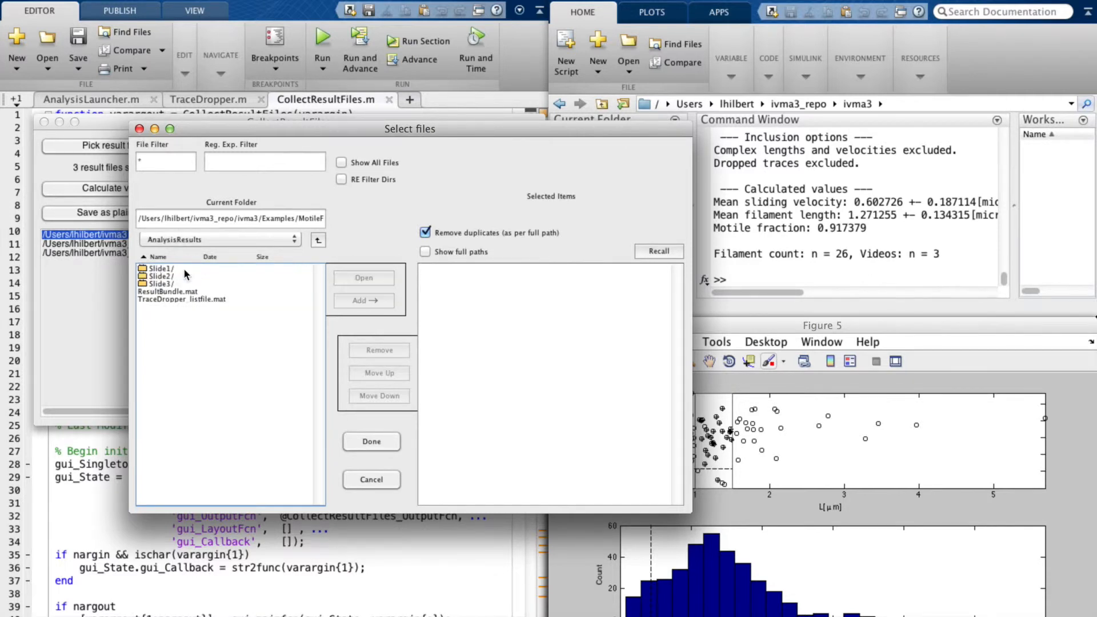
pyautogui.doubleClick(183, 269)
pyautogui.doubleClick(185, 267)
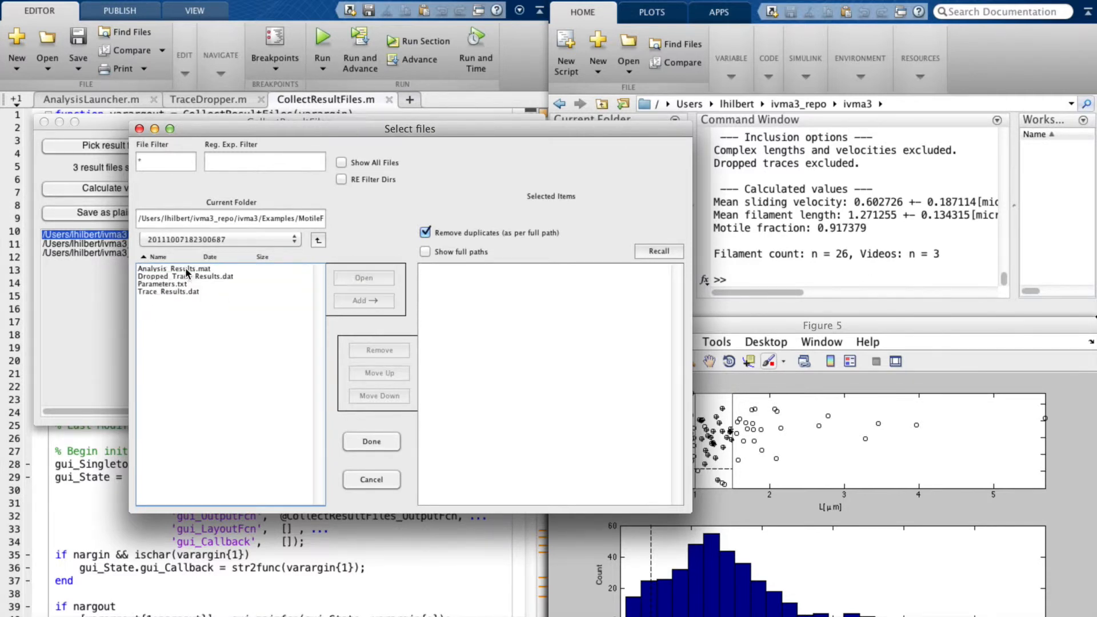
pyautogui.doubleClick(185, 267)
pyautogui.click(318, 239)
pyautogui.doubleClick(261, 273)
pyautogui.doubleClick(241, 269)
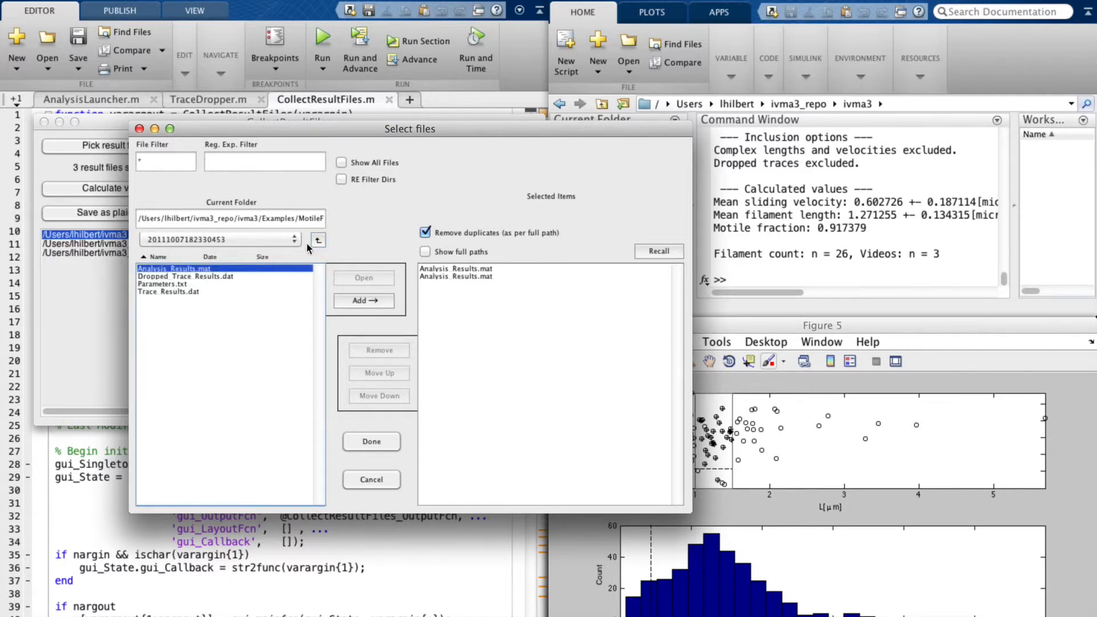
pyautogui.click(318, 240)
pyautogui.doubleClick(250, 284)
pyautogui.doubleClick(250, 268)
pyautogui.click(388, 442)
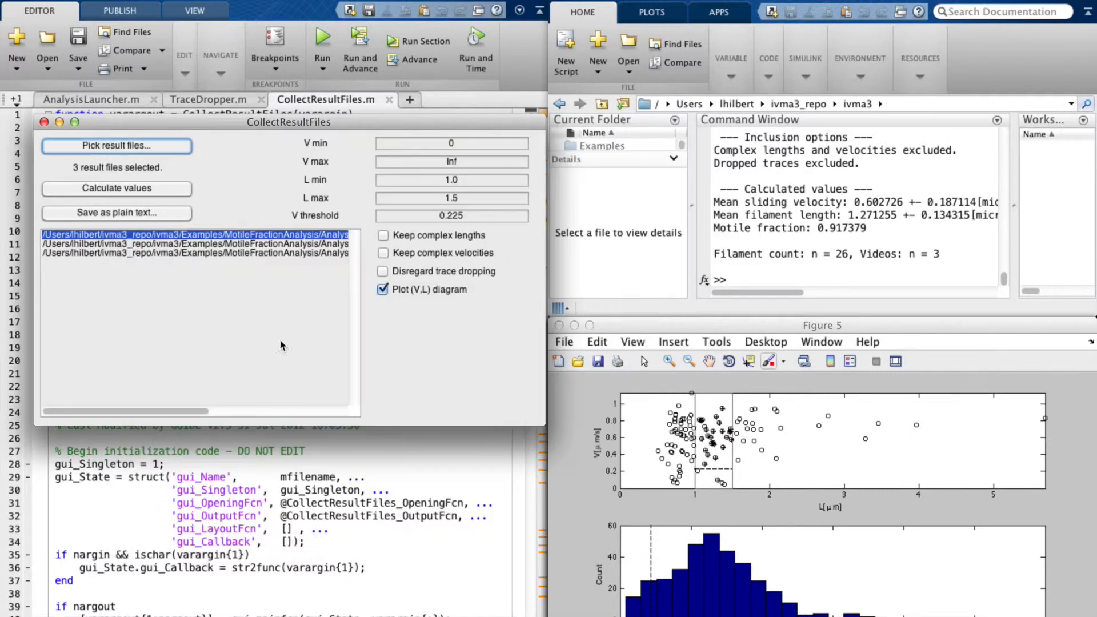
# - Calculate the values for the Slide2 files, place the new figure below the Command Window, and compare the results with Slide1's
pyautogui.click(128, 186)
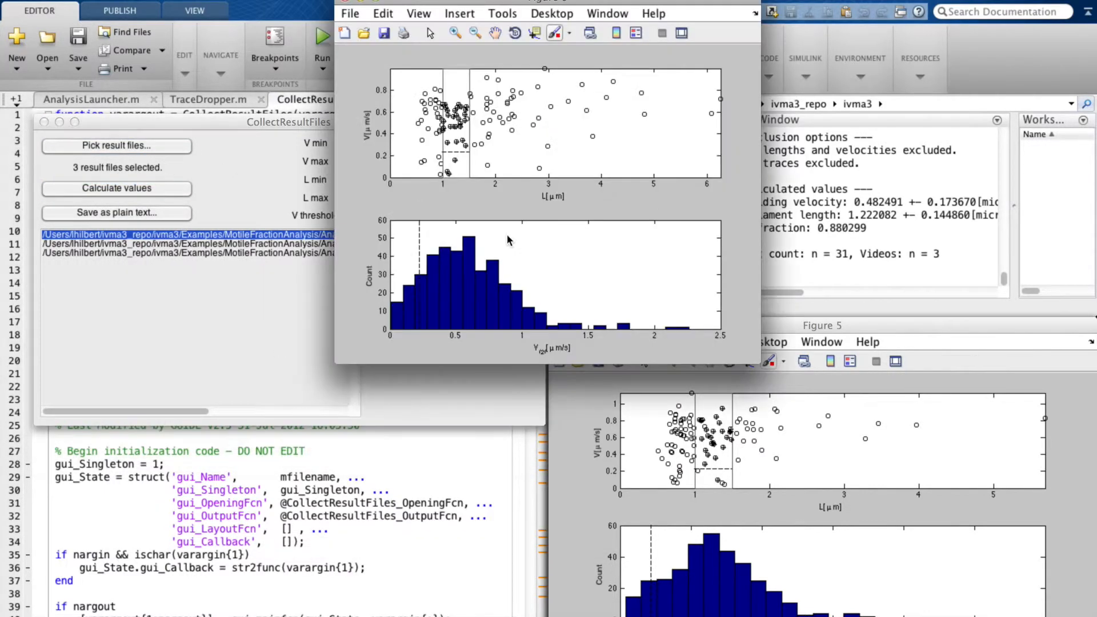
pyautogui.moveTo(619, 1); pyautogui.dragTo(1096, 616)
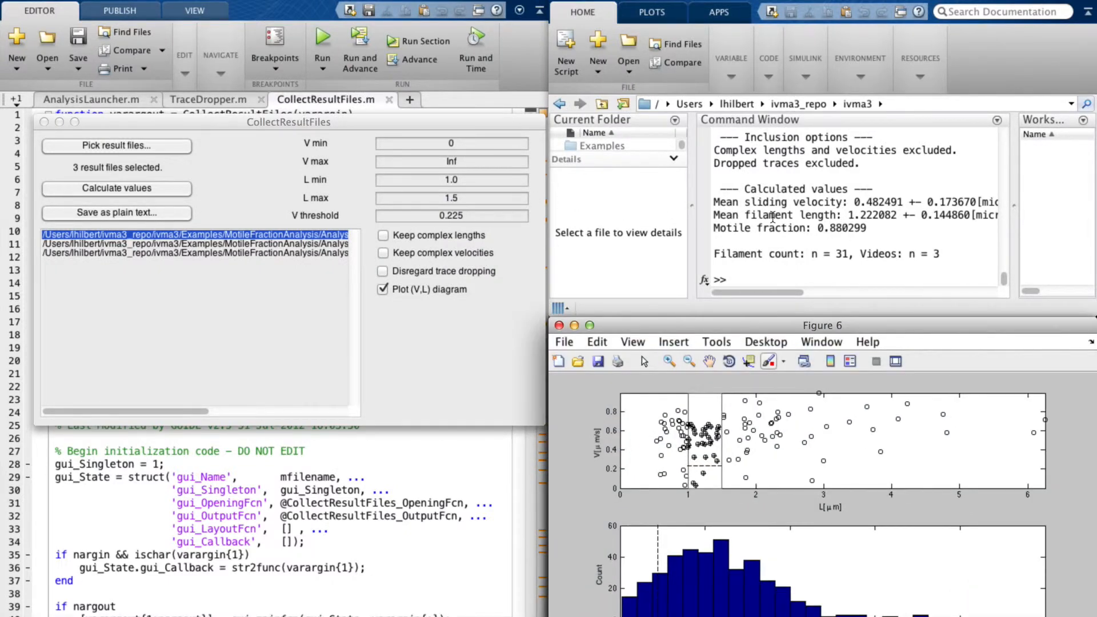
pyautogui.scroll(2, 772, 217)
pyautogui.scroll(5, 772, 217)
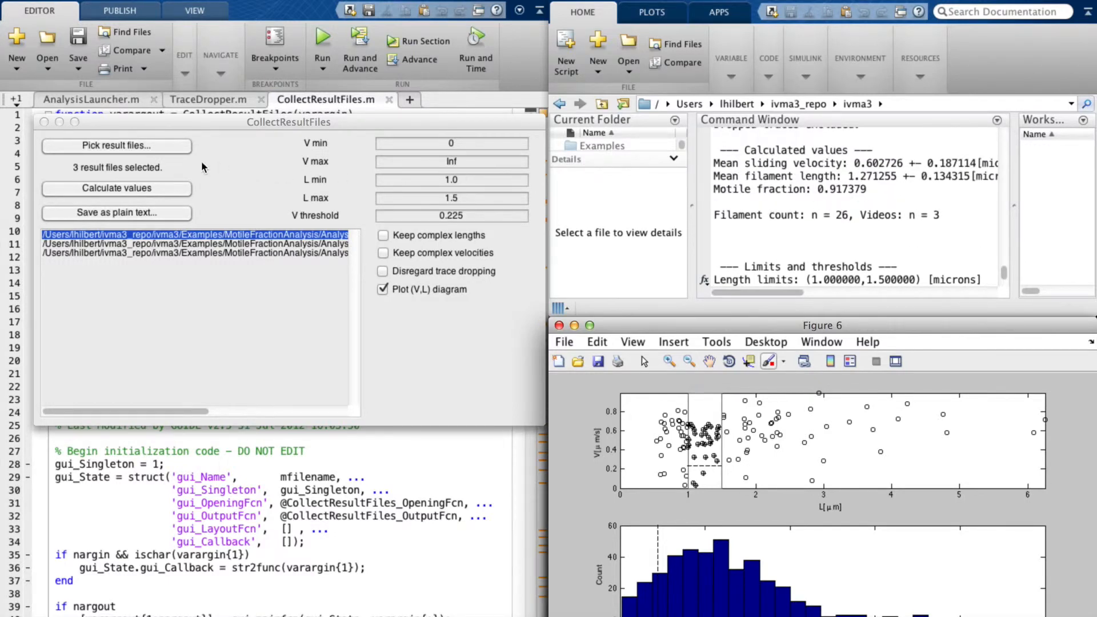
pyautogui.click(115, 146)
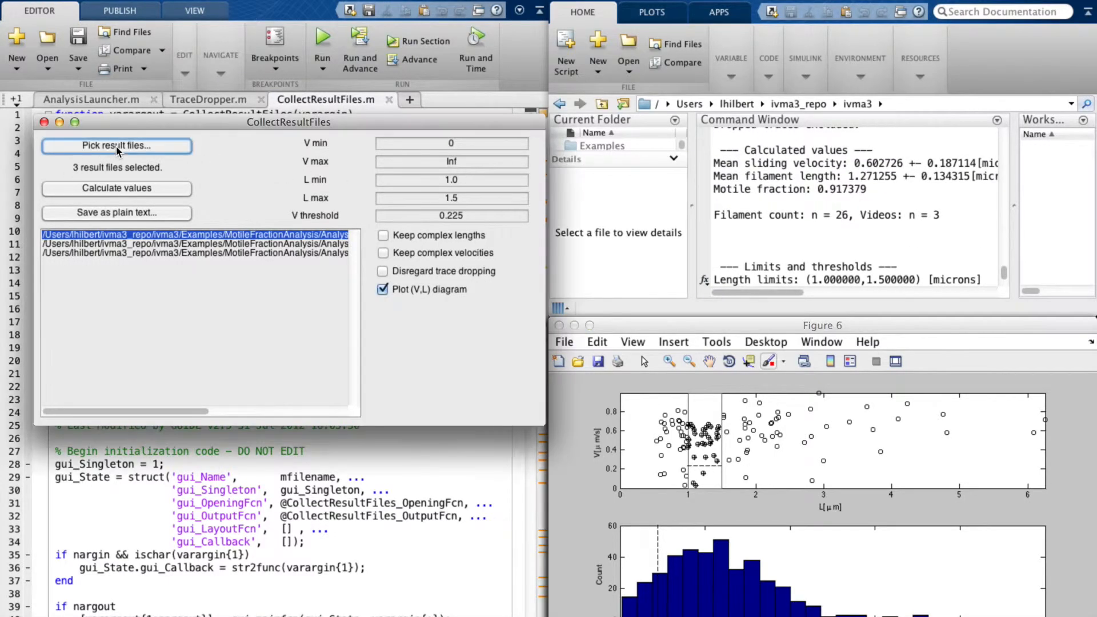
pyautogui.doubleClick(183, 277)
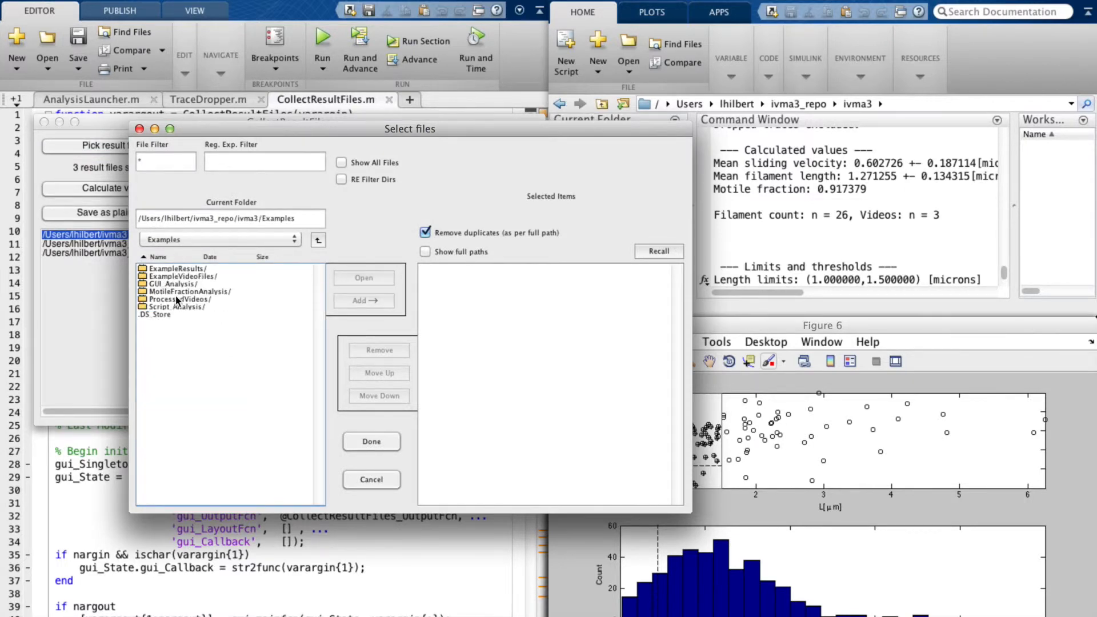
pyautogui.doubleClick(184, 291)
pyautogui.doubleClick(174, 270)
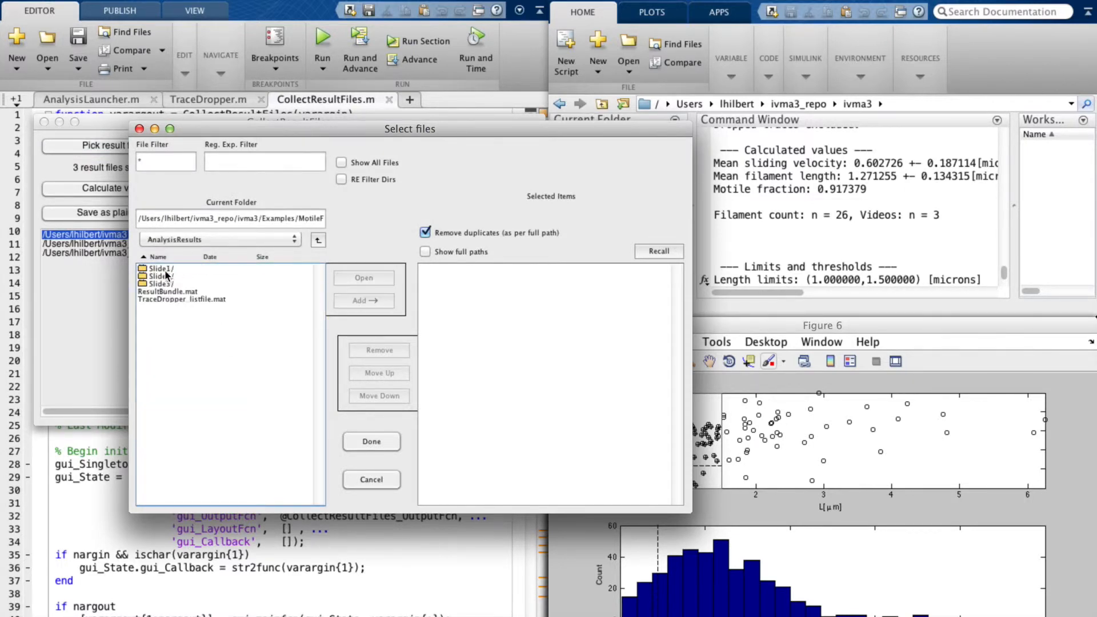
pyautogui.doubleClick(165, 284)
pyautogui.doubleClick(171, 269)
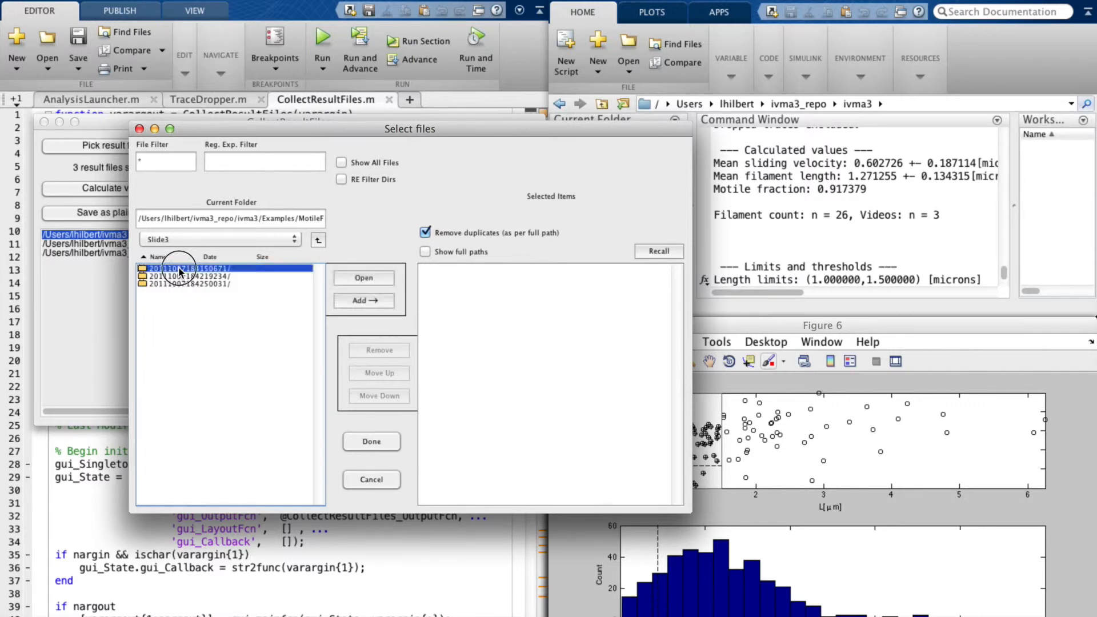
pyautogui.doubleClick(171, 269)
pyautogui.click(317, 241)
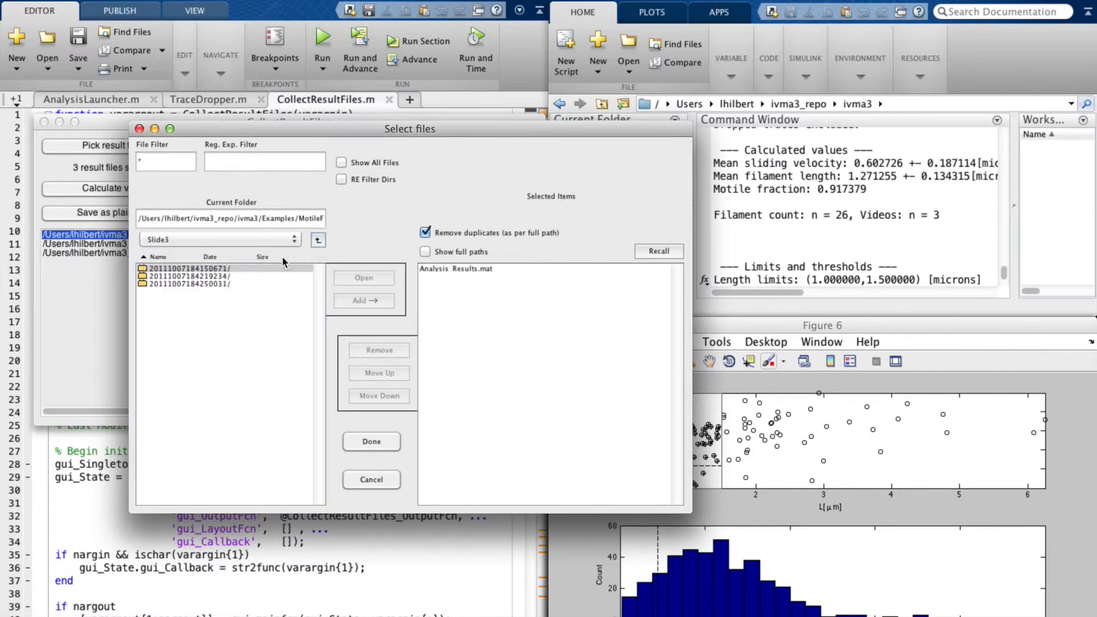
pyautogui.doubleClick(252, 276)
pyautogui.doubleClick(233, 270)
pyautogui.click(318, 240)
pyautogui.doubleClick(265, 281)
pyautogui.doubleClick(265, 277)
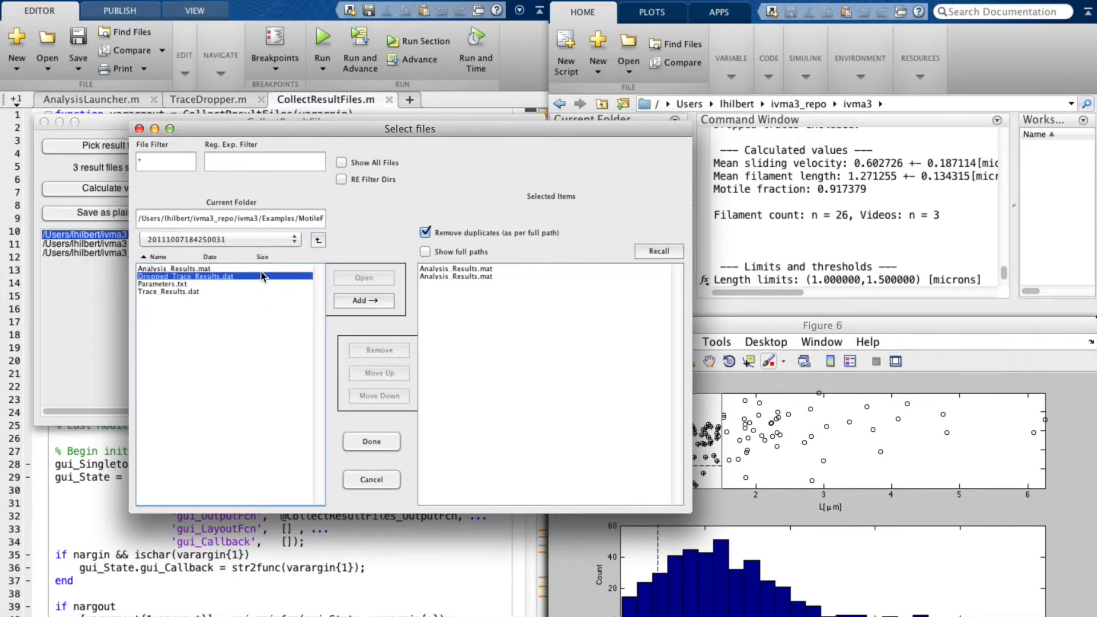
pyautogui.click(422, 284)
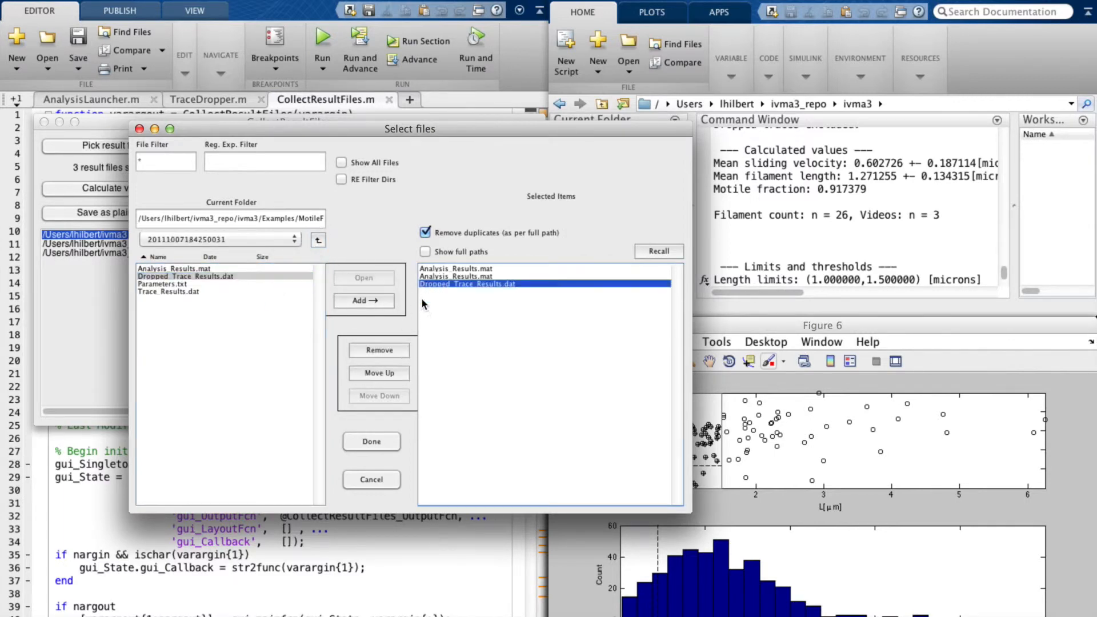
pyautogui.click(379, 350)
pyautogui.doubleClick(282, 267)
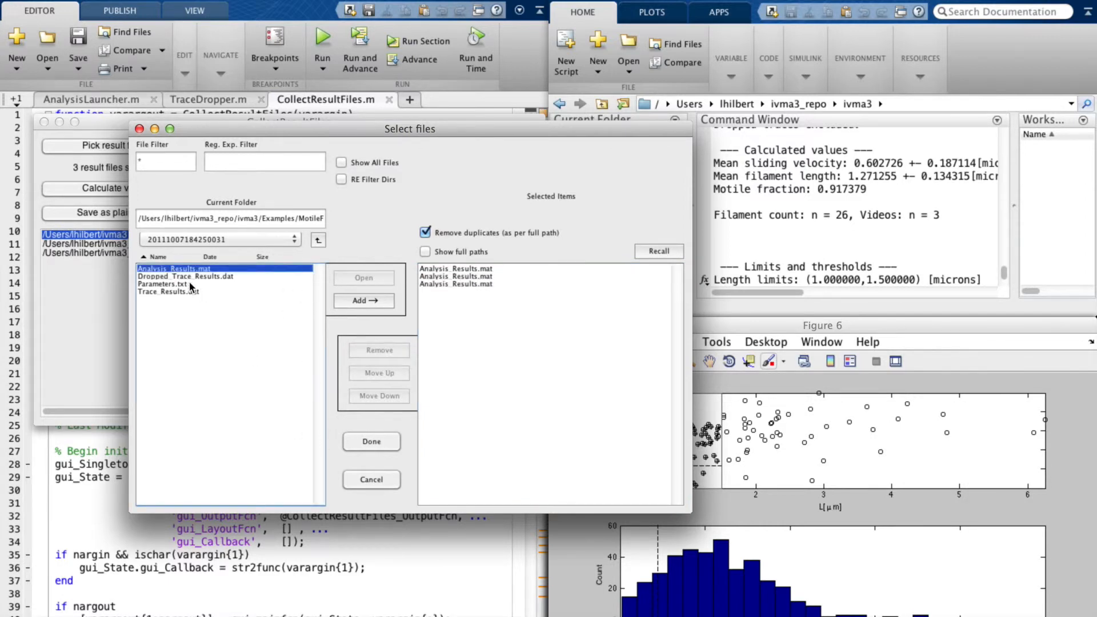
pyautogui.click(370, 443)
# - Calculate the Slide3 values with the new figure placed below the Command Window, and examine the calculated motile fraction
pyautogui.click(135, 194)
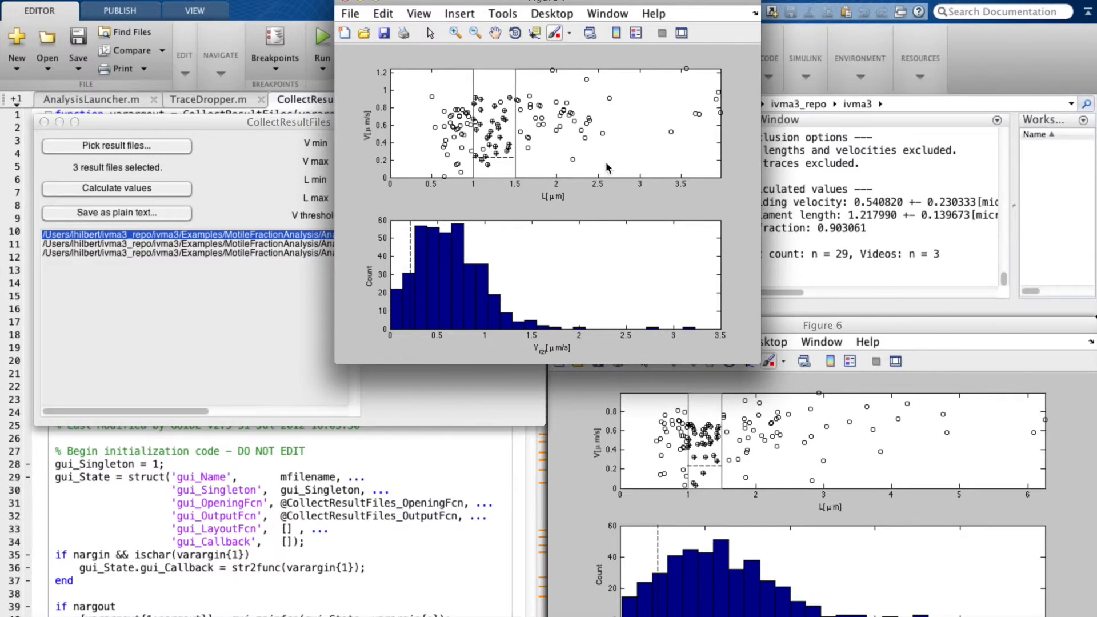
pyautogui.moveTo(407, 1); pyautogui.dragTo(621, 326)
pyautogui.moveTo(733, 229); pyautogui.dragTo(869, 233)
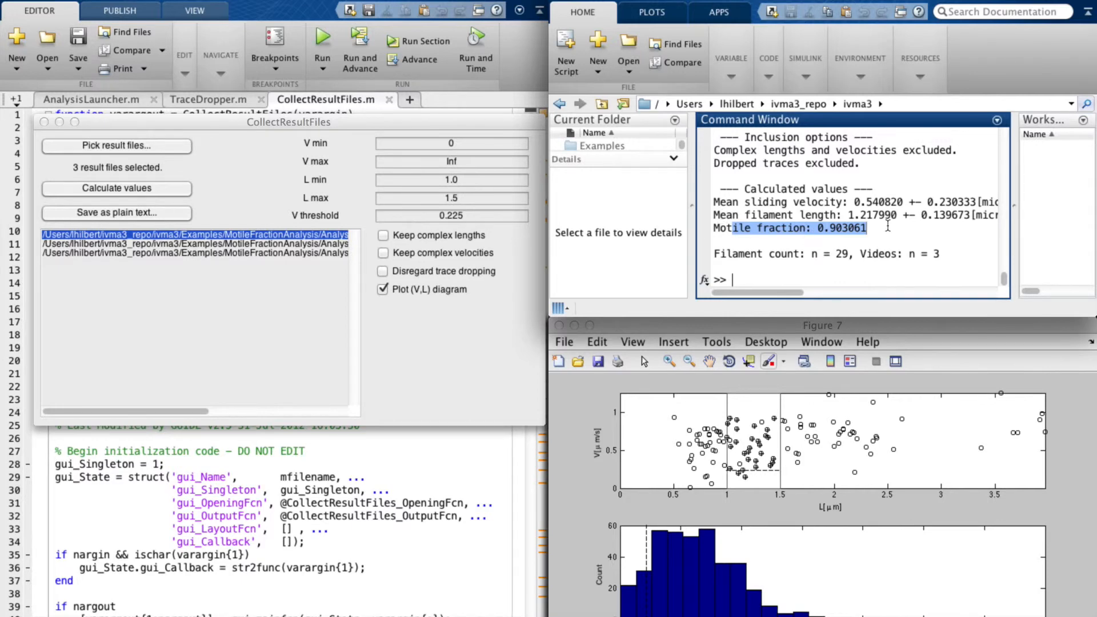
pyautogui.click(886, 230)
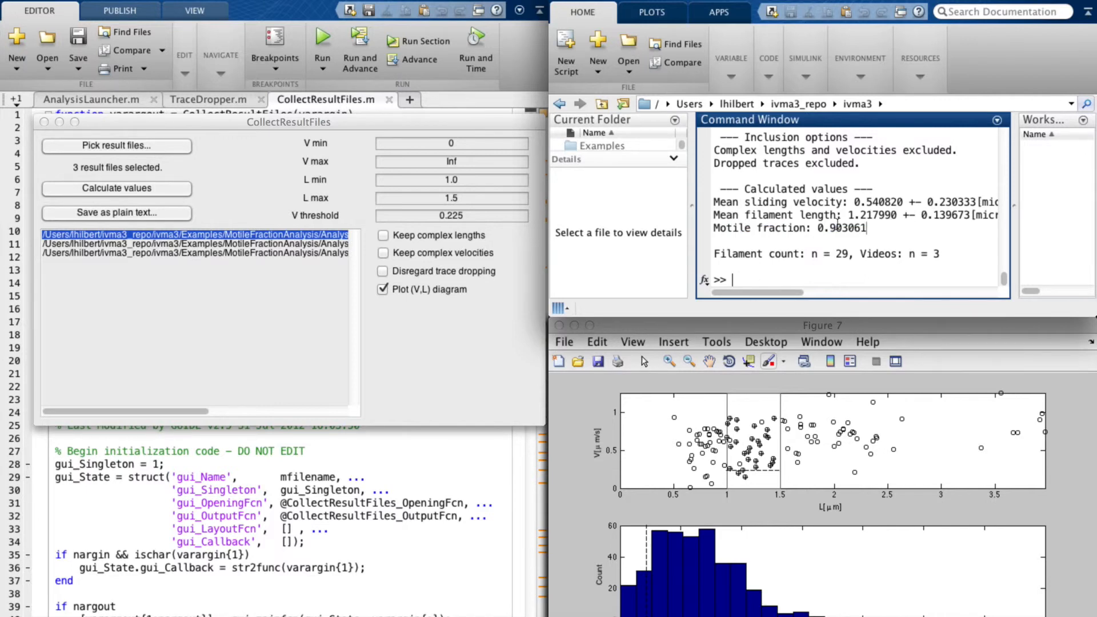